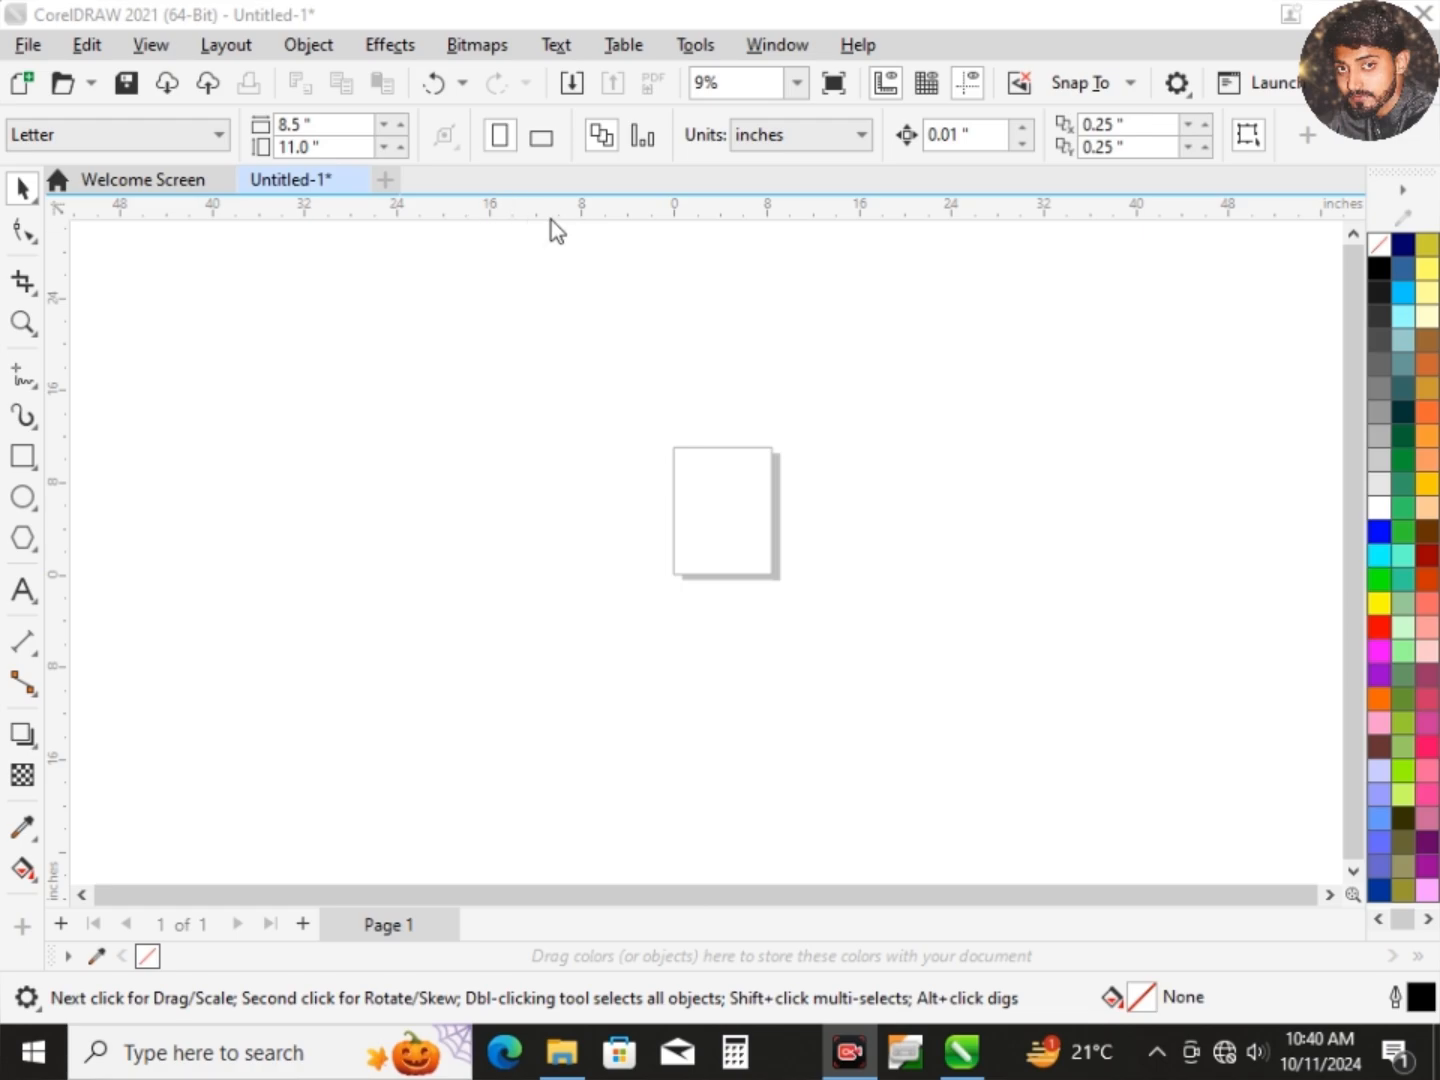
# Set the document's measurement units to millimeters.
pyautogui.click(794, 138)
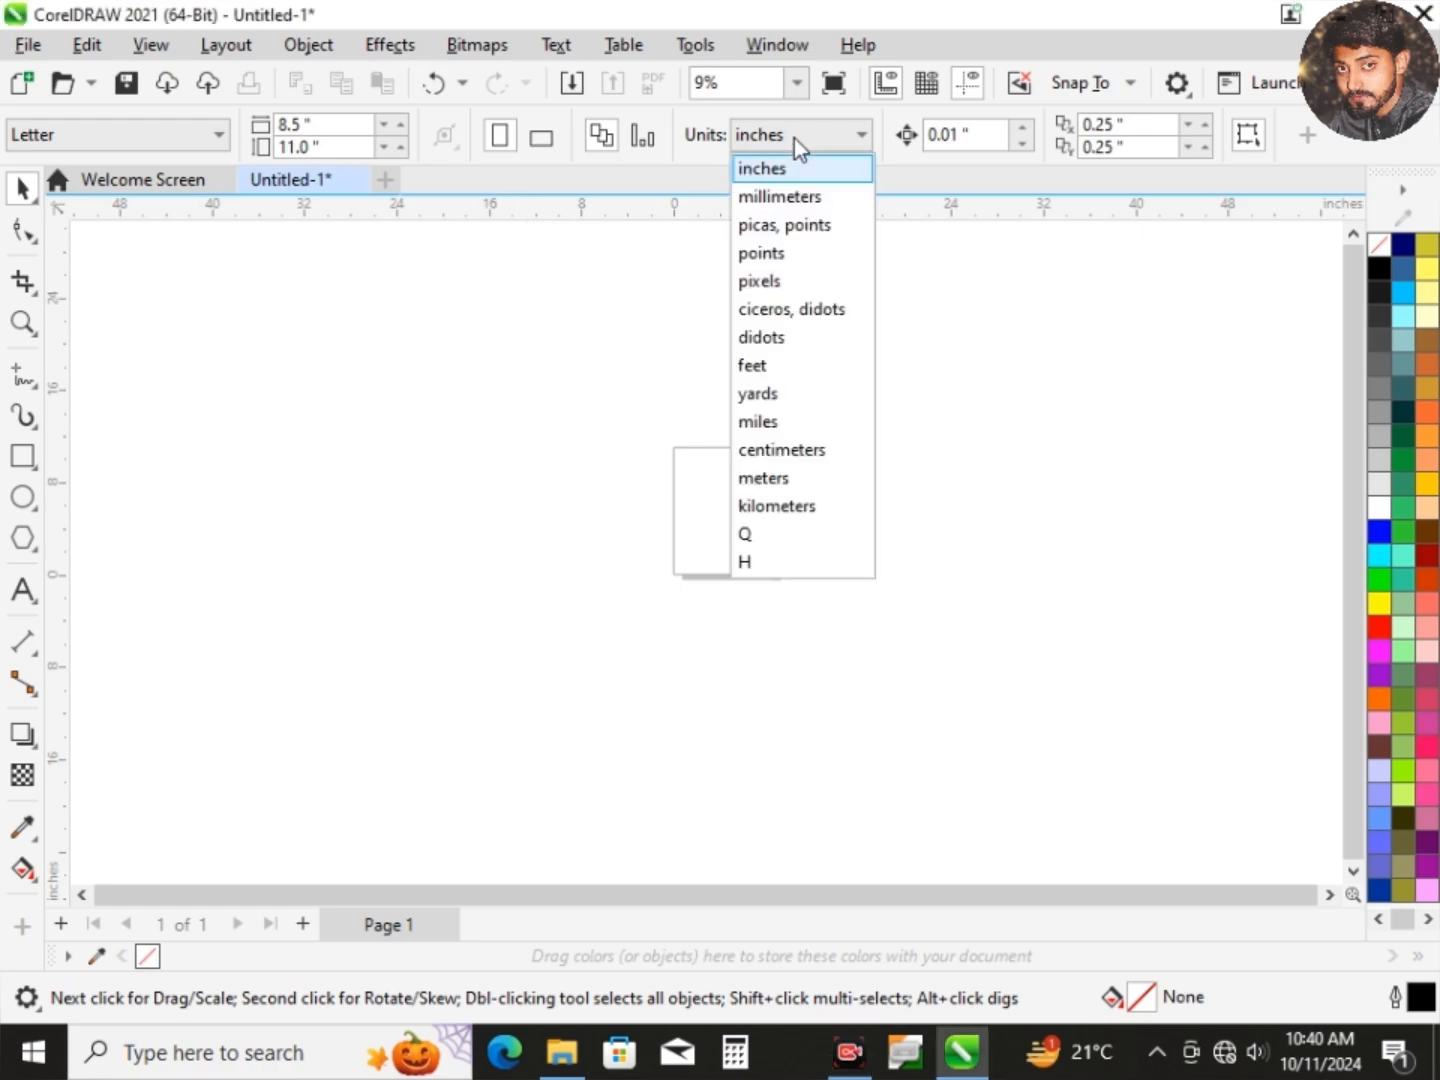
pyautogui.click(788, 197)
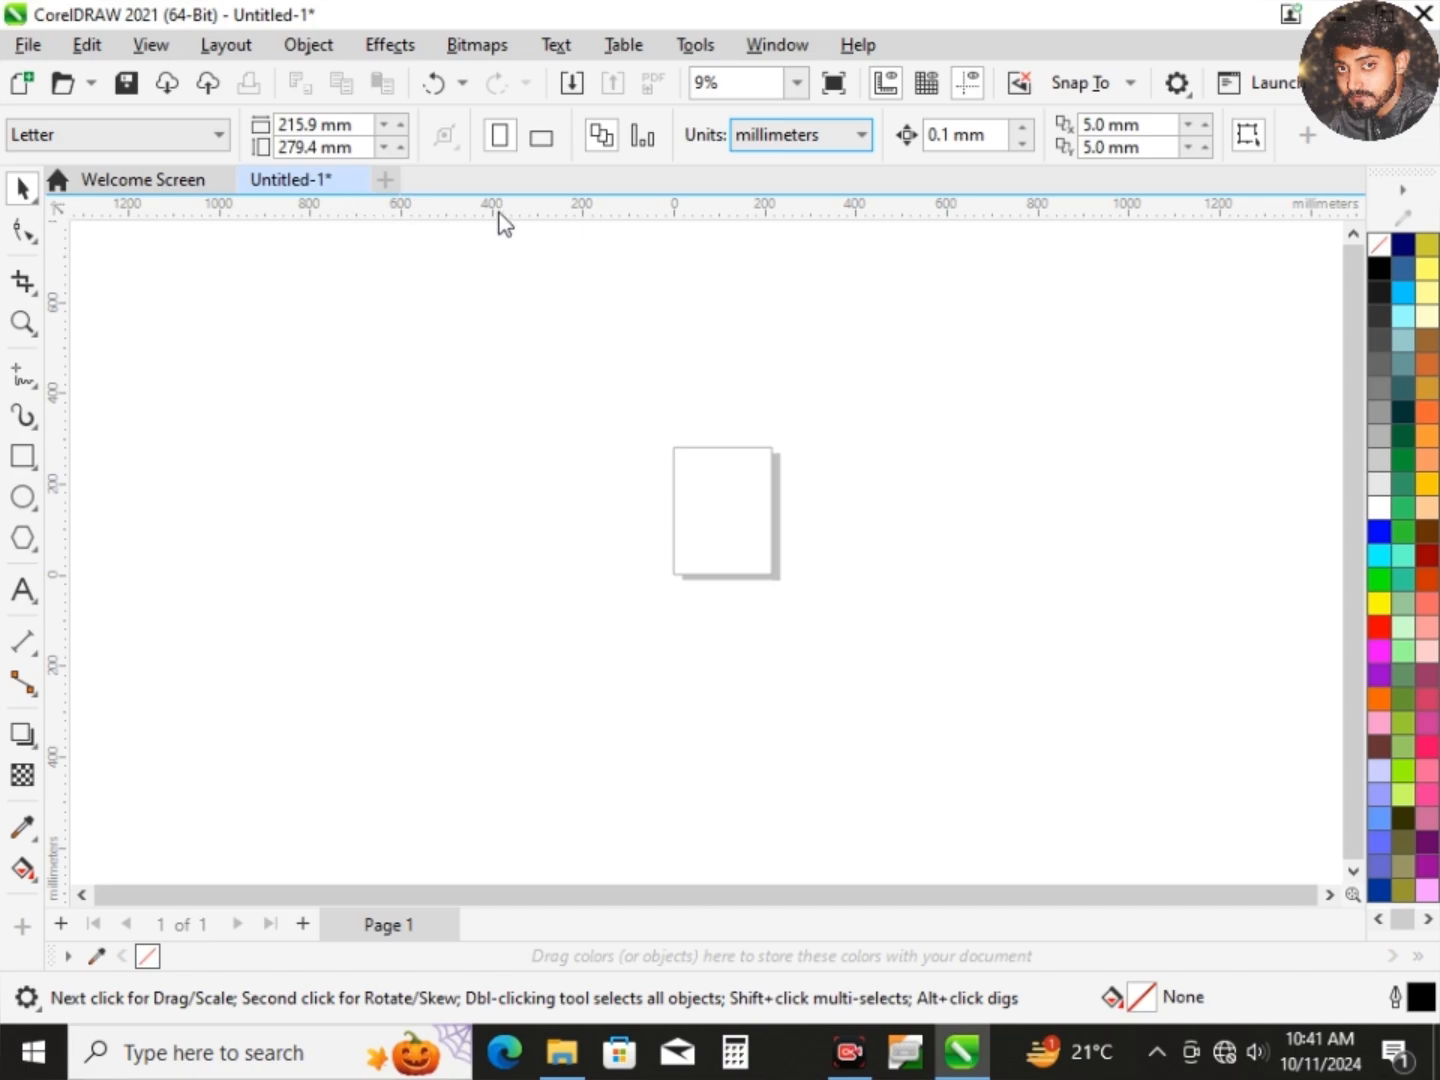
# Hide the rulers and turn them back on.
pyautogui.click(151, 45)
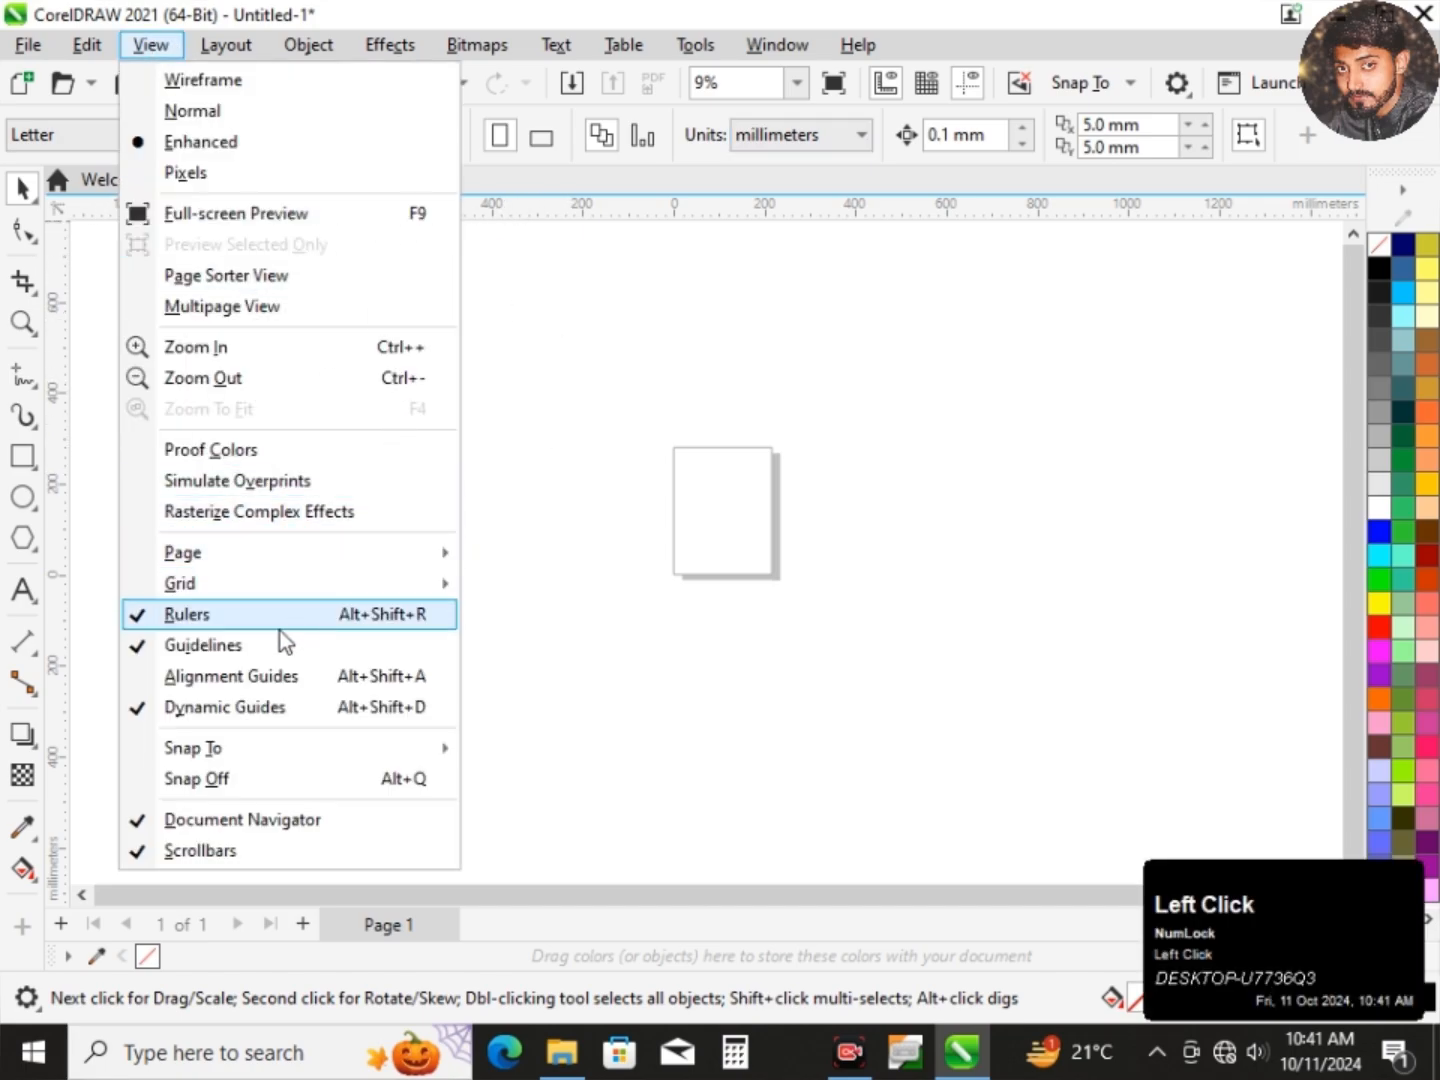
pyautogui.click(184, 621)
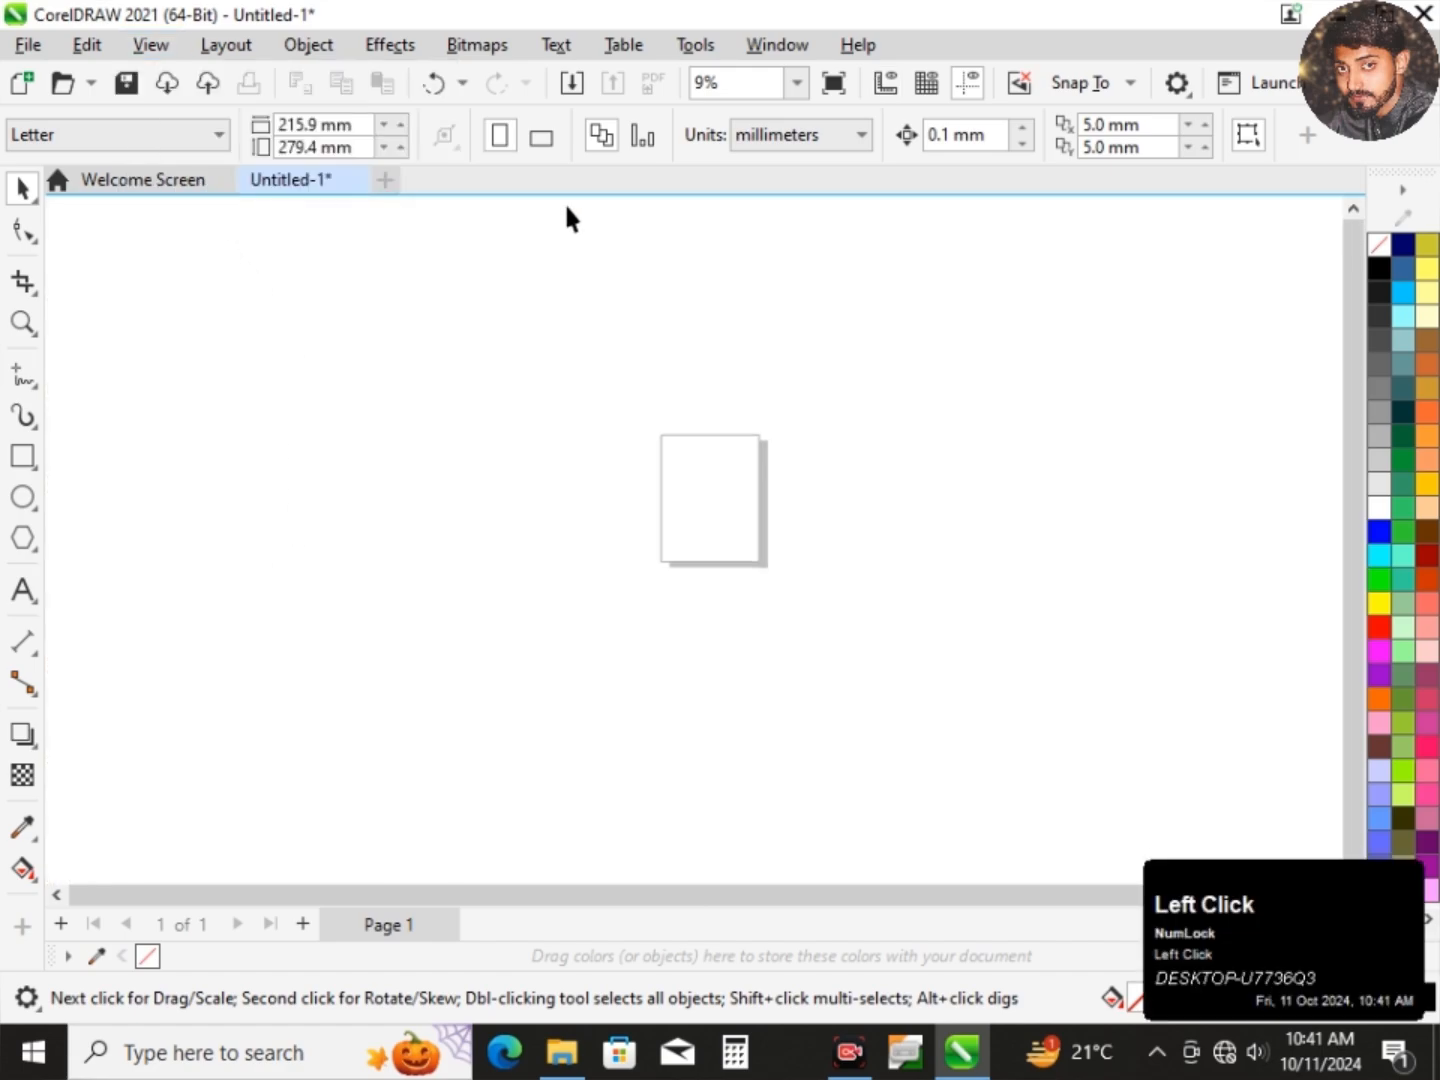
pyautogui.scroll(-1, 431, 376)
pyautogui.scroll(2, 513, 400)
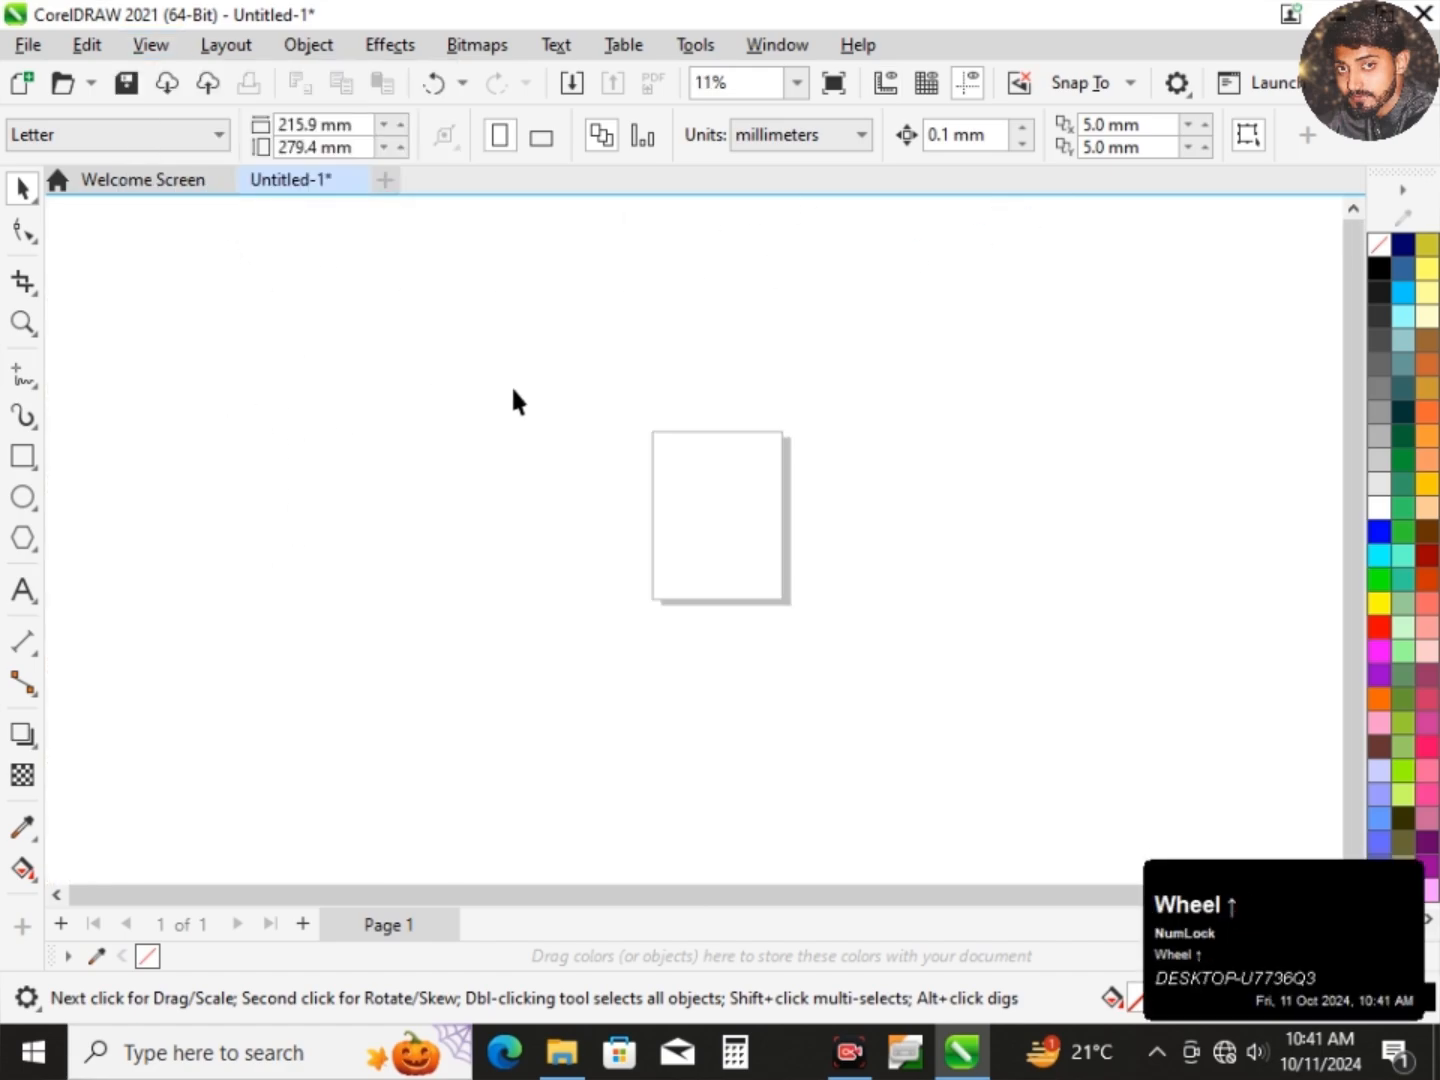
pyautogui.scroll(-1, 694, 492)
pyautogui.scroll(2, 628, 402)
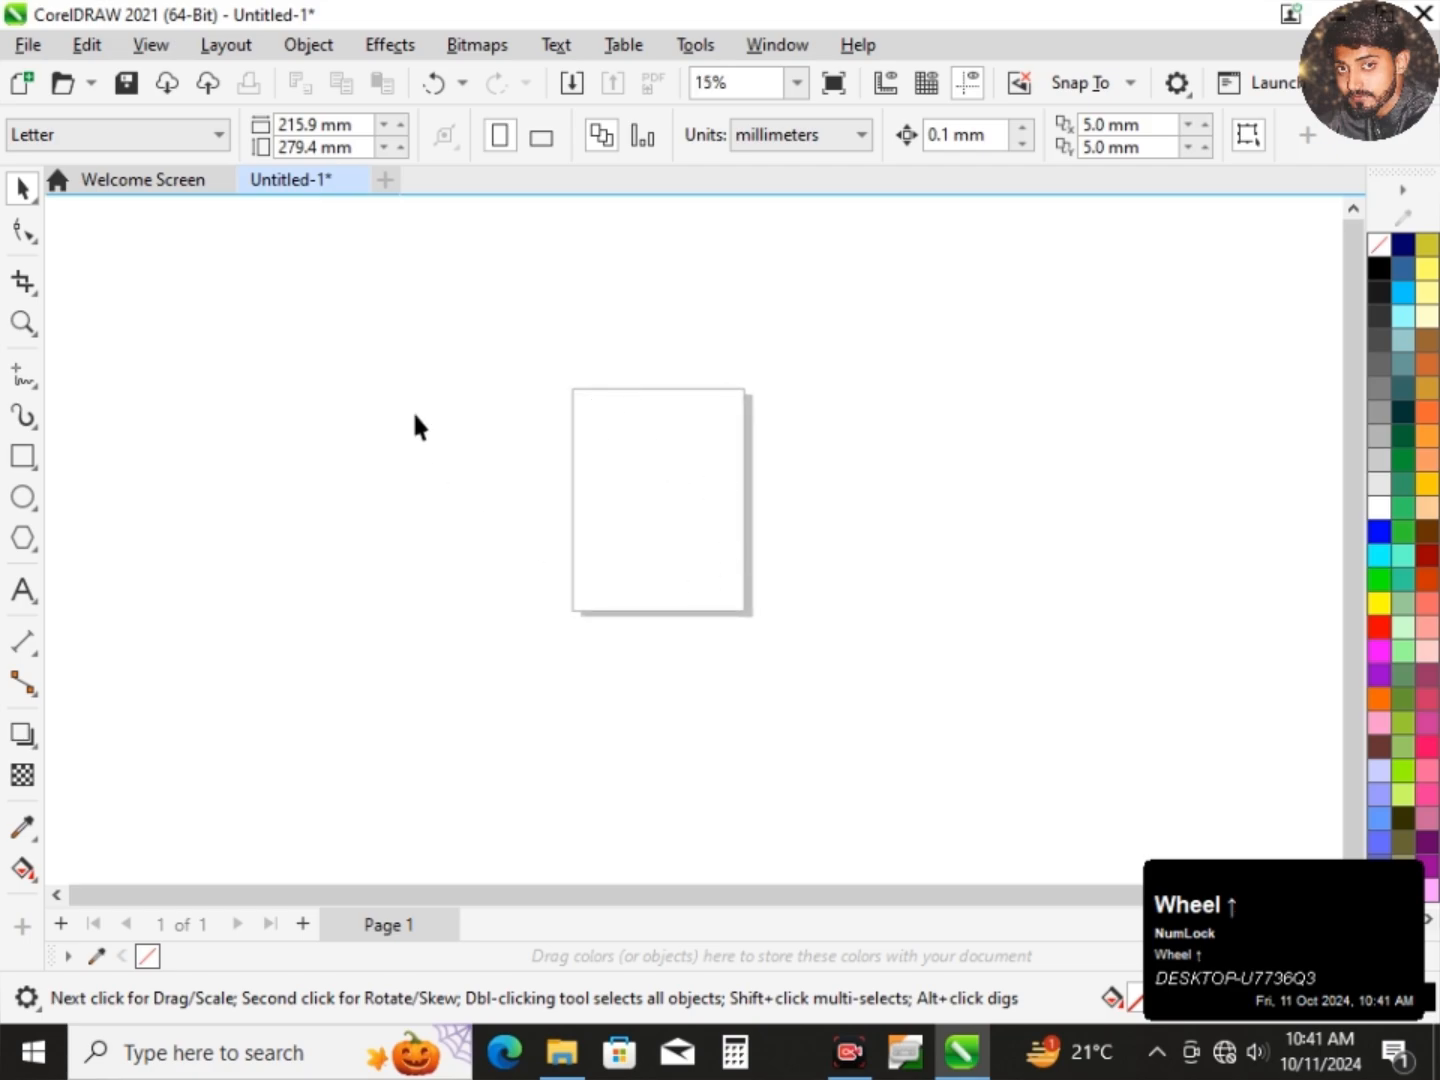
pyautogui.click(160, 48)
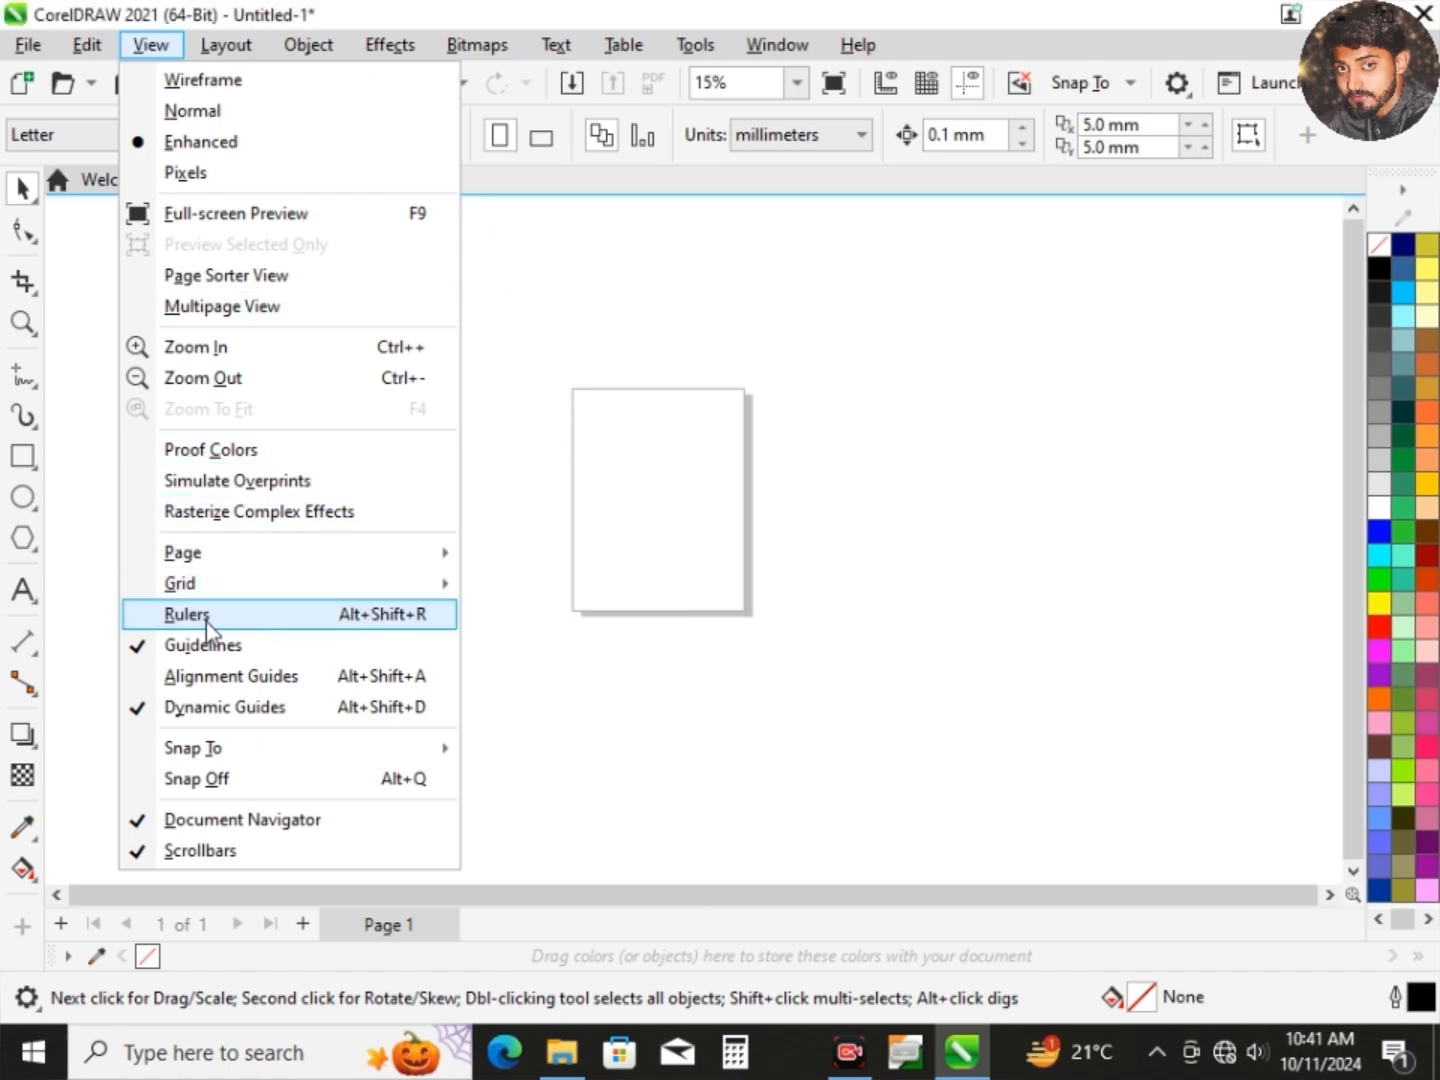
pyautogui.click(437, 614)
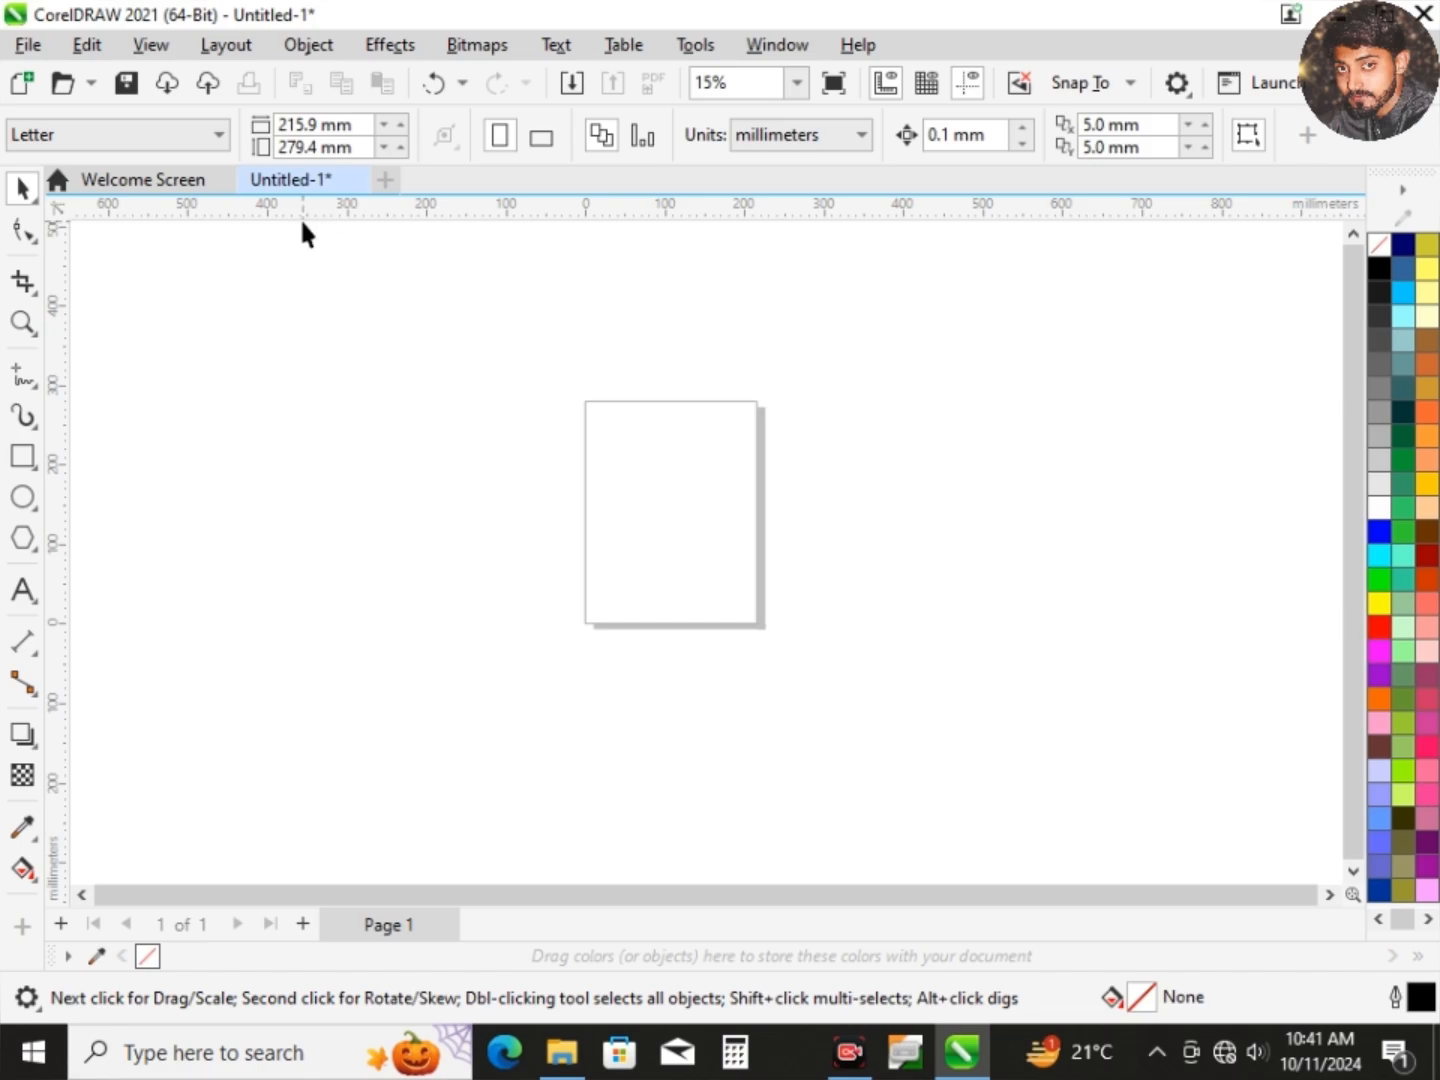
# Add horizontal guidelines at y about 254 and -58 mm and vertical guidelines at x about -174 and -481 mm.
pyautogui.moveTo(301, 212); pyautogui.dragTo(305, 421)
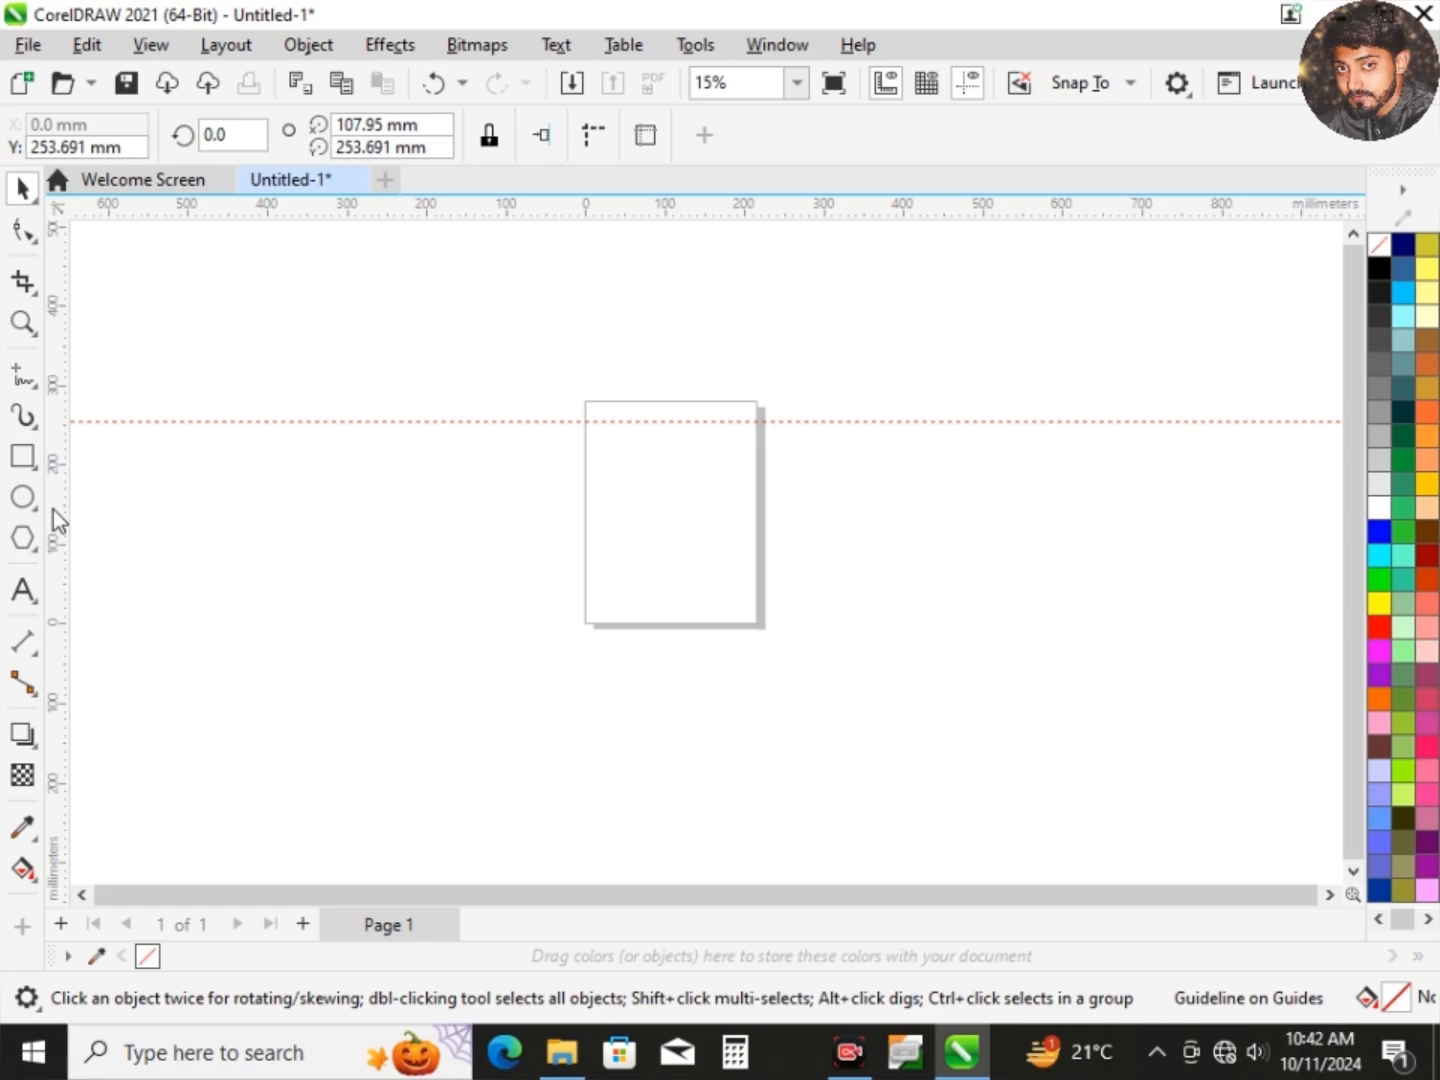
pyautogui.moveTo(53, 508); pyautogui.dragTo(447, 540)
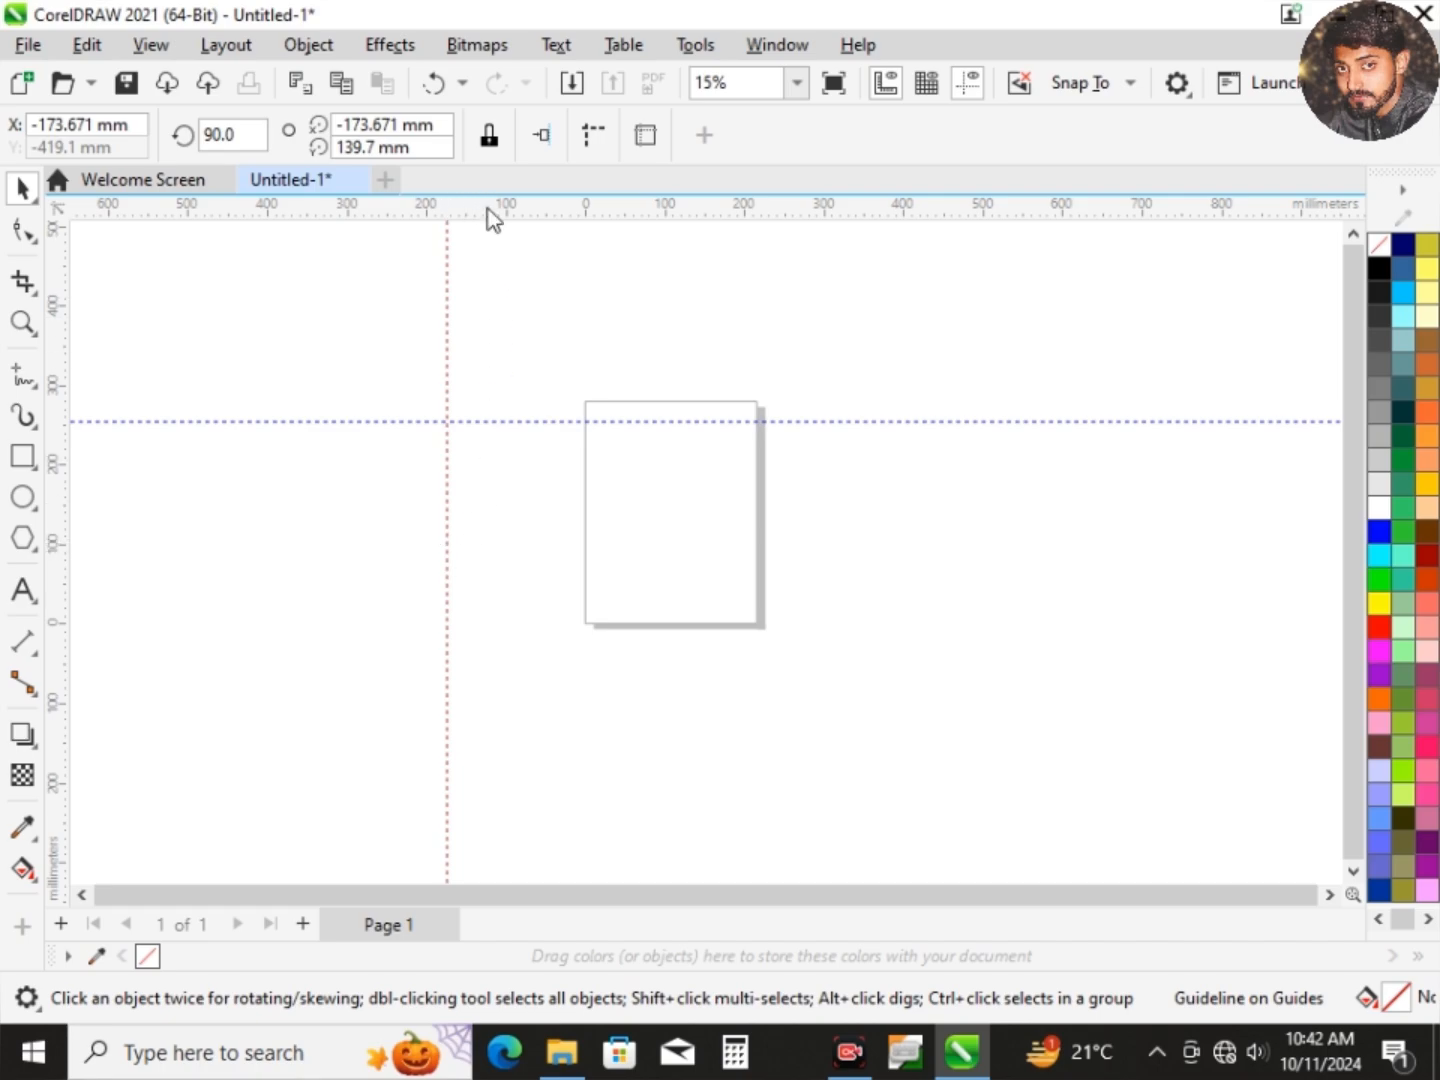
pyautogui.moveTo(488, 209); pyautogui.dragTo(530, 668)
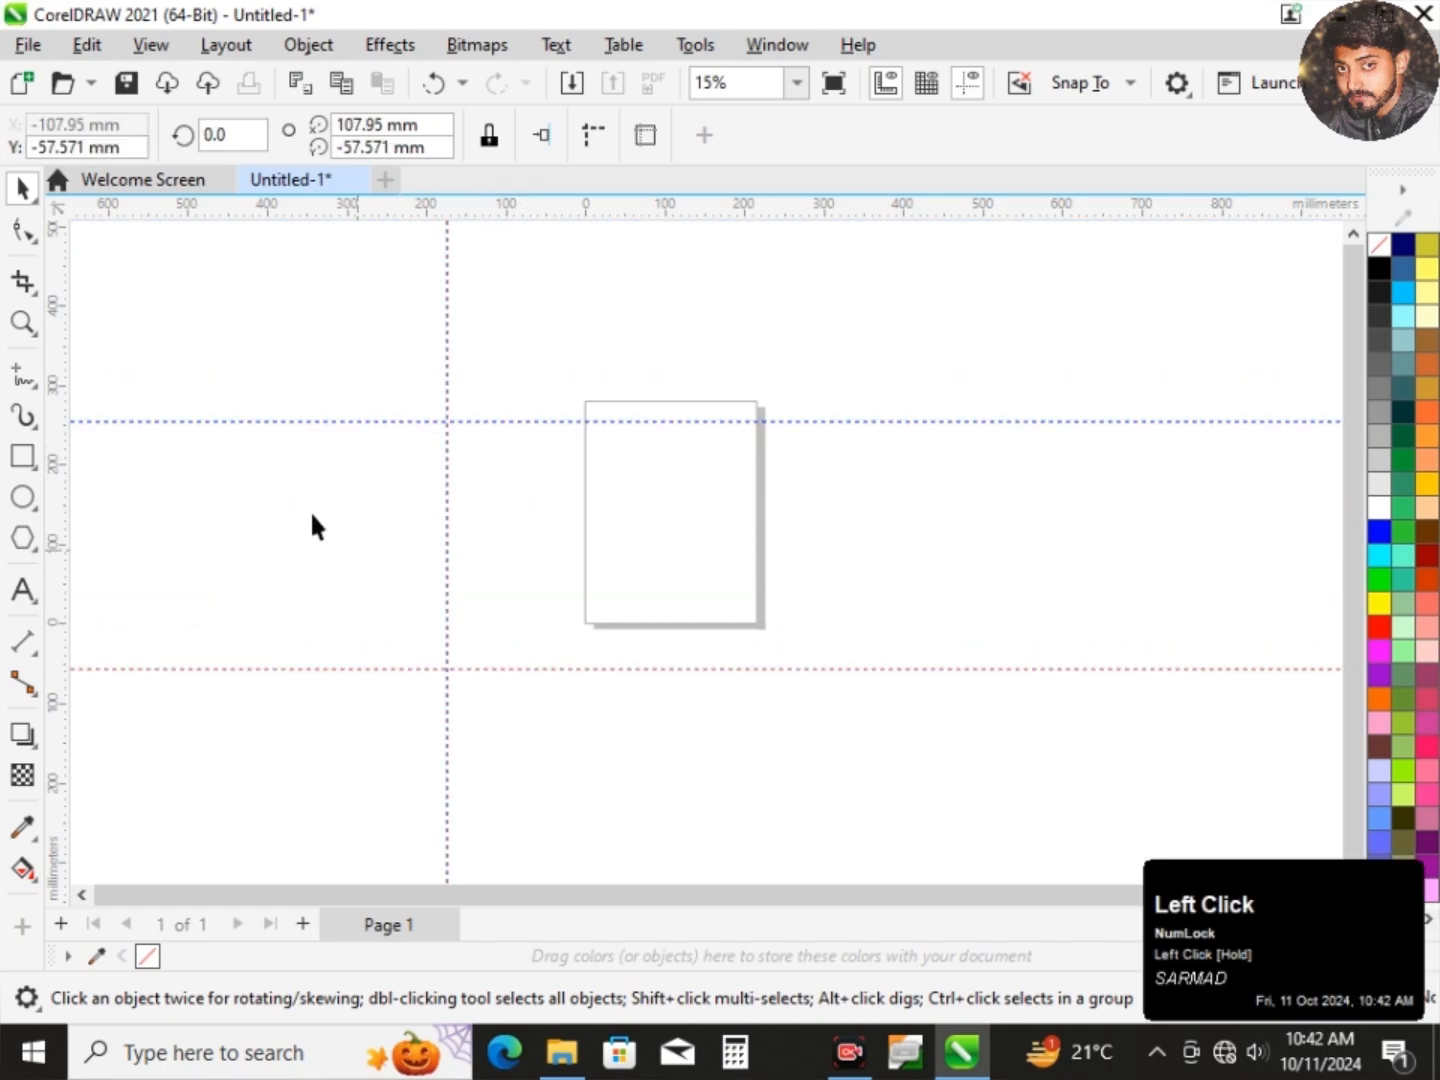
pyautogui.moveTo(62, 313); pyautogui.dragTo(202, 331)
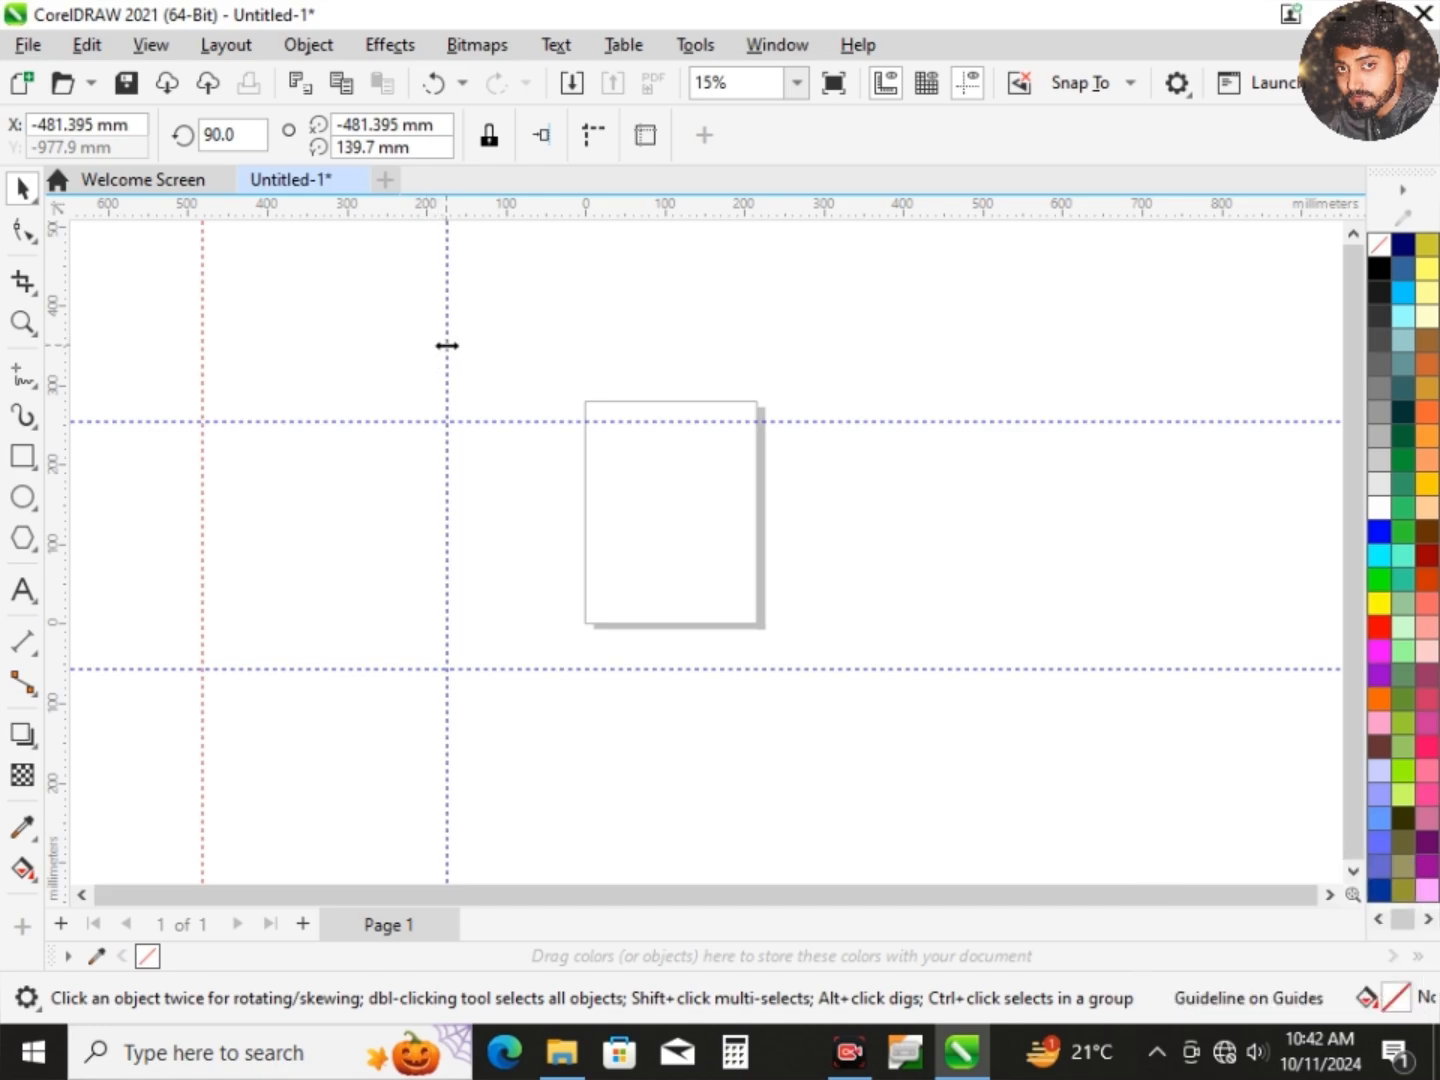
# Copy the vertical guideline nearest the page's left side to x about 325 mm, keeping the original.
pyautogui.moveTo(447, 345); pyautogui.dragTo(845, 352)
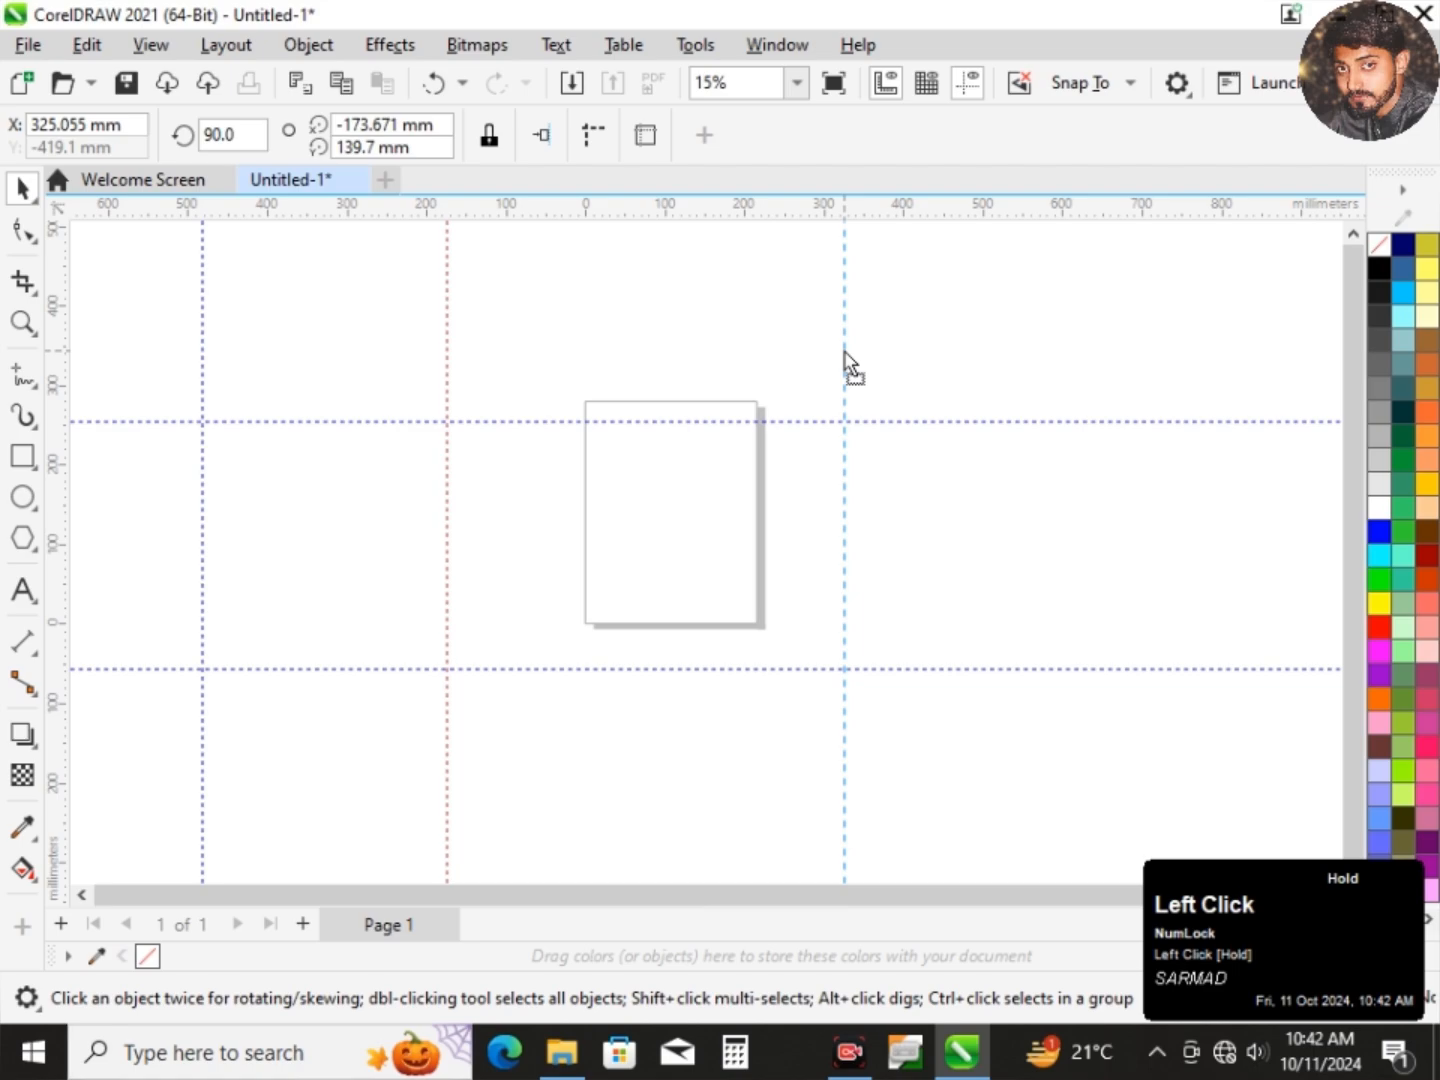
pyautogui.moveTo(845, 352); pyautogui.dragTo(845, 353)
pyautogui.rightClick(845, 352)
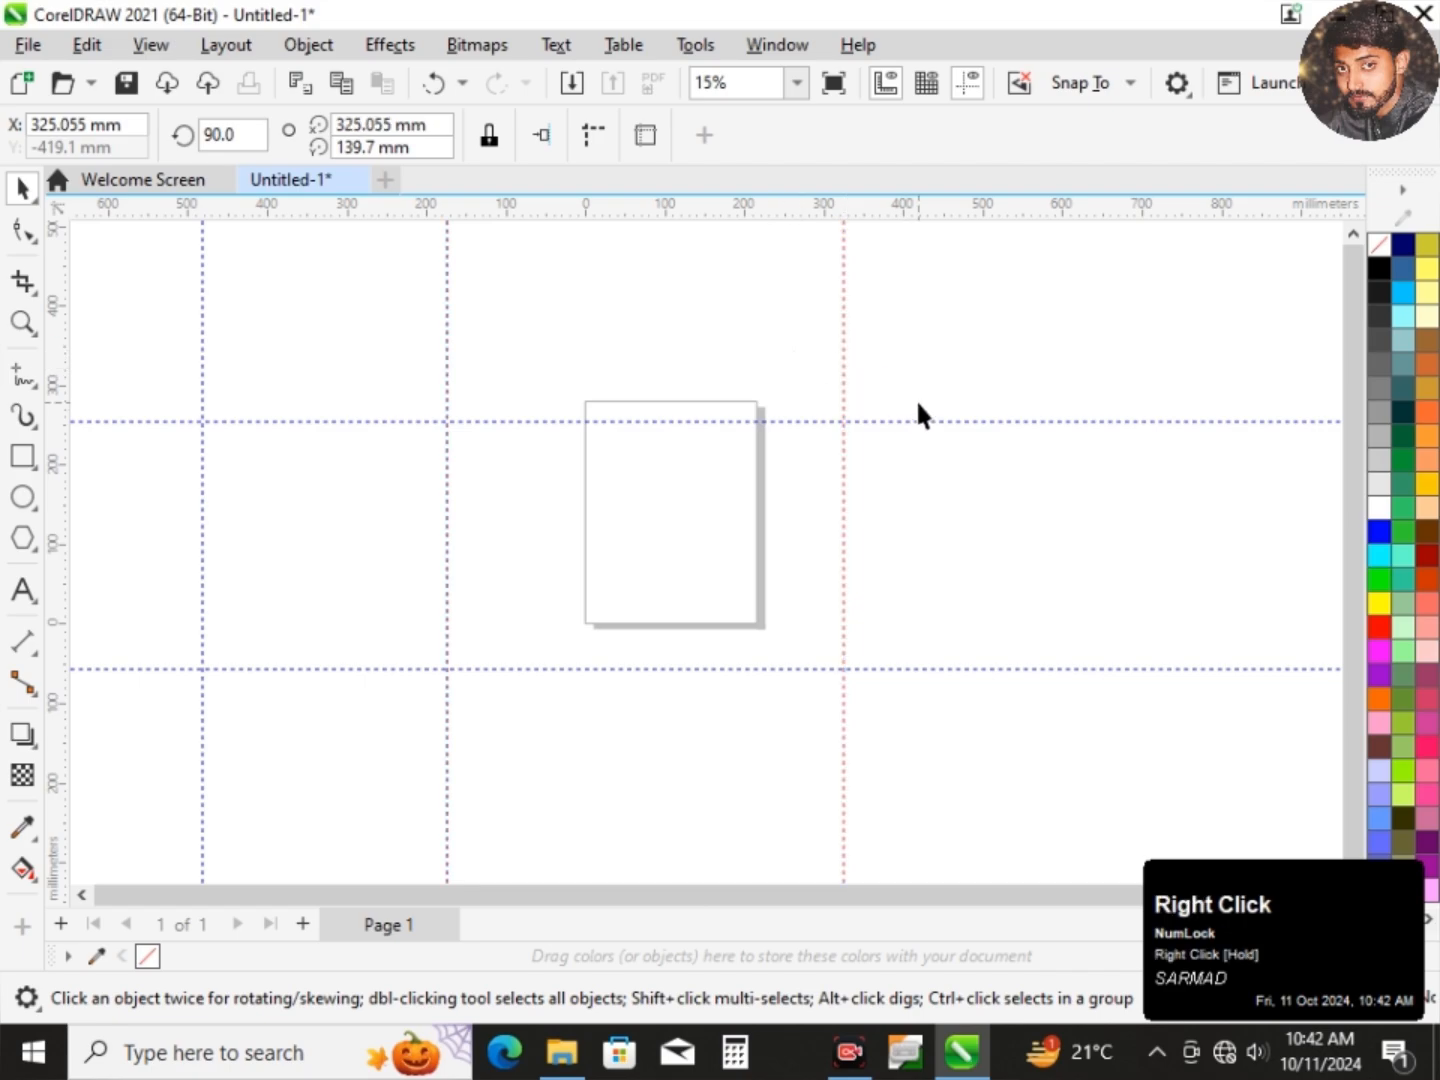
pyautogui.click(848, 386)
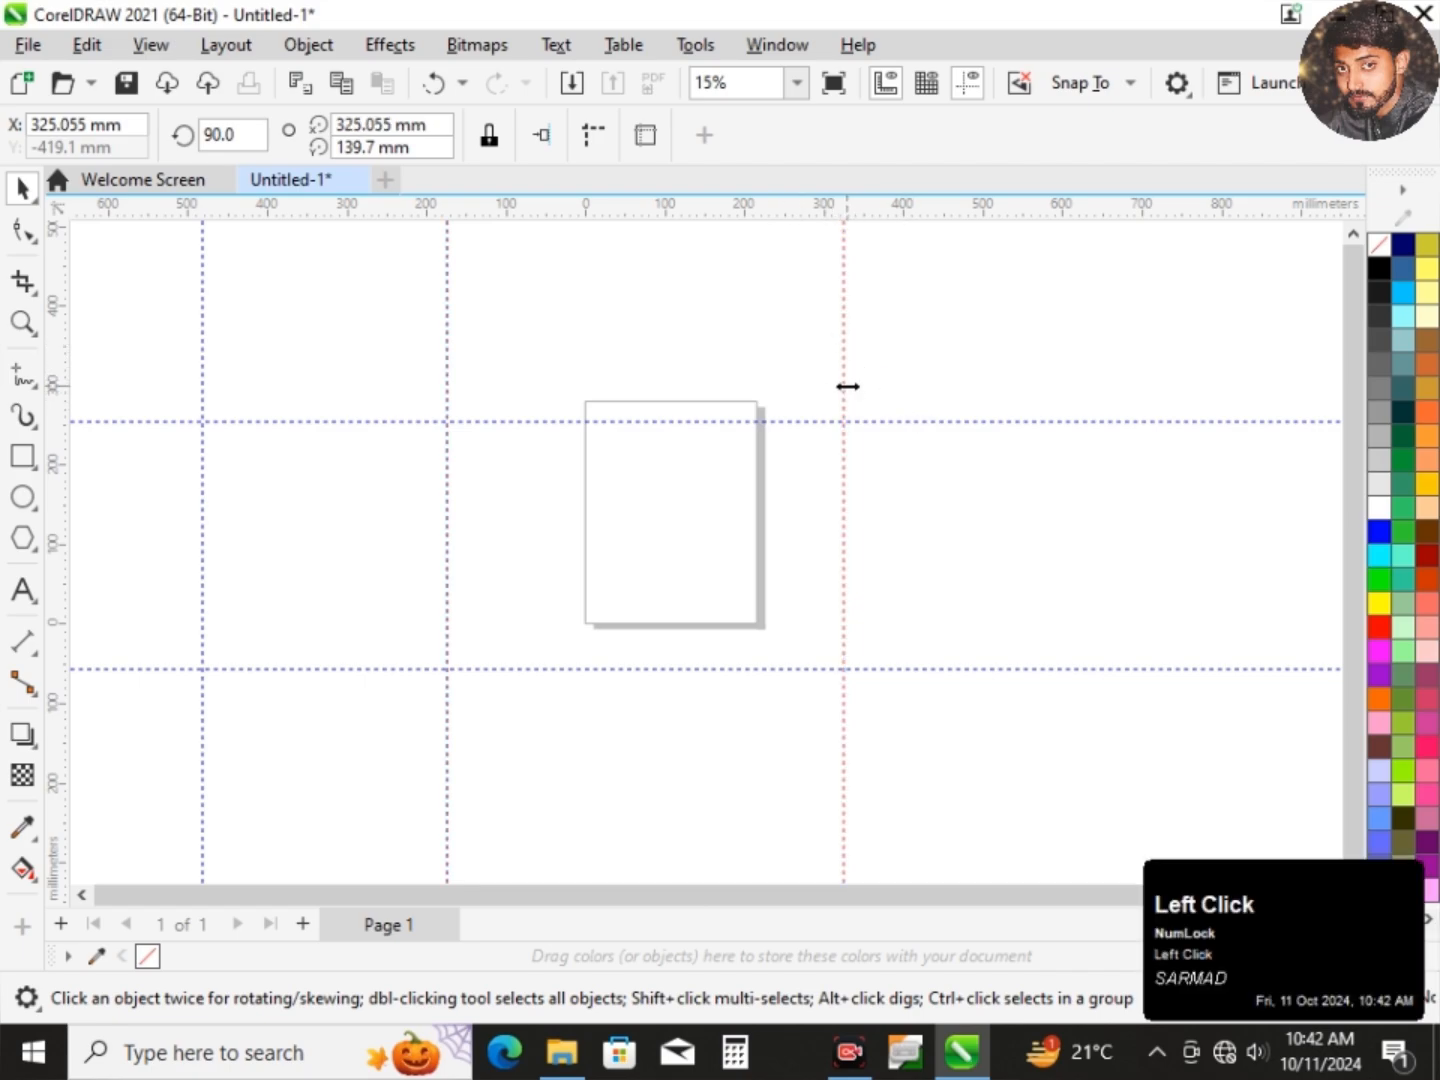
# Make three more vertical guideline copies to the right of the page, at x about 520, 700 and 914 mm.
pyautogui.moveTo(847, 386); pyautogui.dragTo(1172, 397)
pyautogui.rightClick(993, 354)
pyautogui.scroll(-1, 1022, 402)
pyautogui.rightClick(1172, 397)
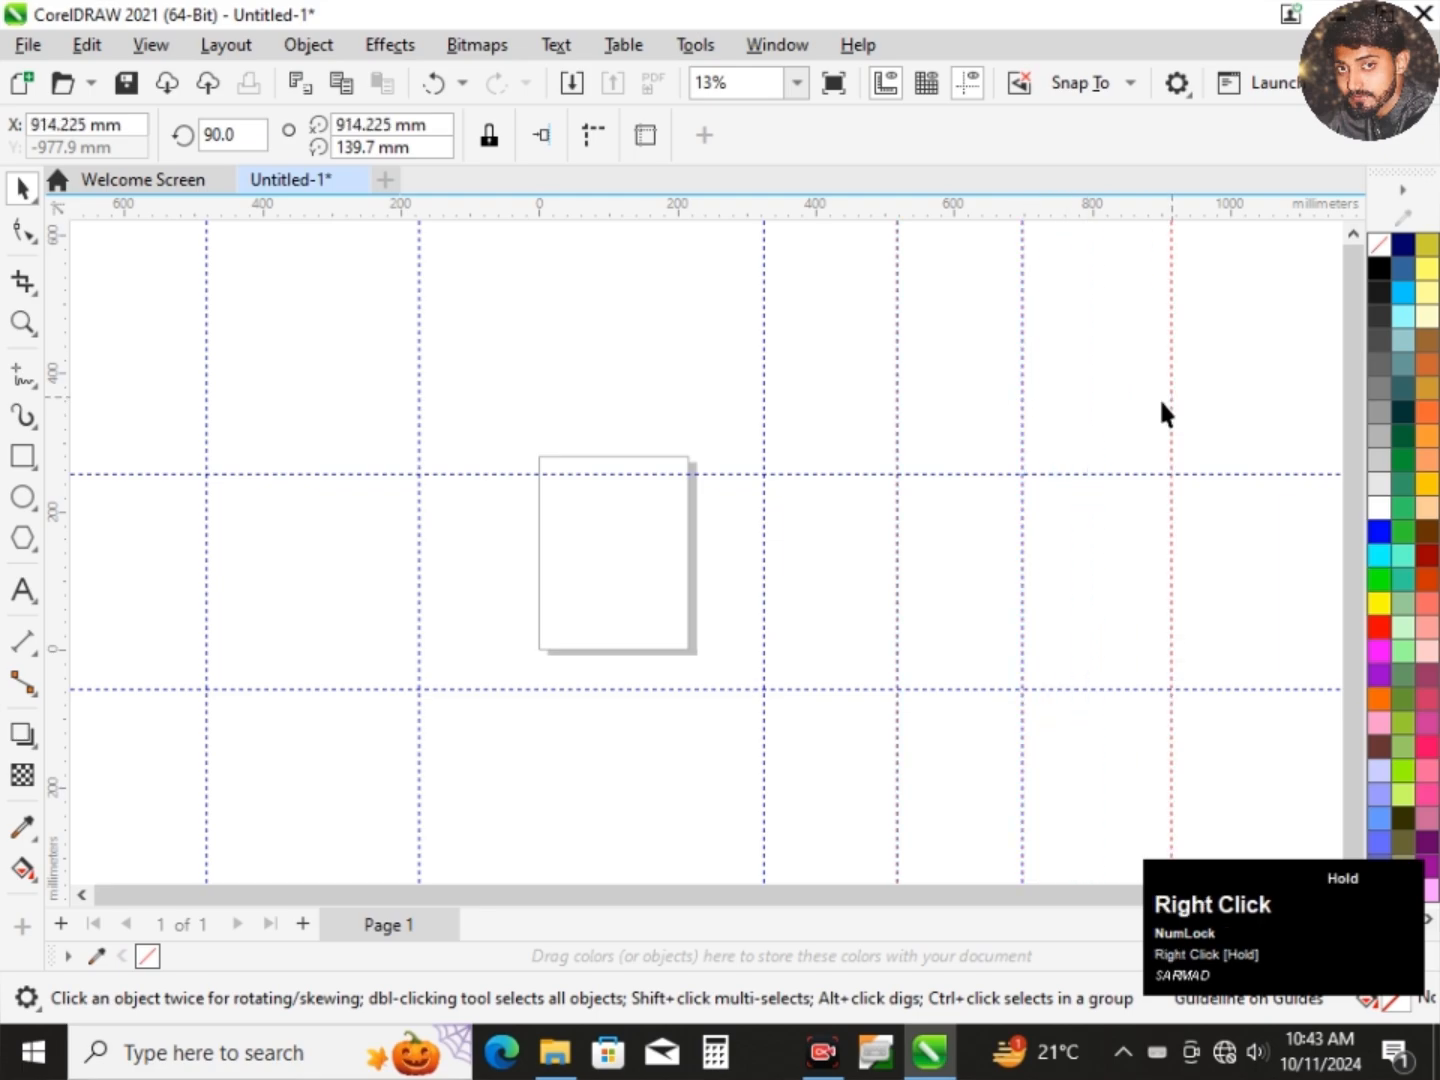
# Copy a vertical guideline to x about 94 mm on the page and the upper horizontal guideline to y about 544 mm.
pyautogui.scroll(-3, 793, 516)
pyautogui.scroll(1, 905, 430)
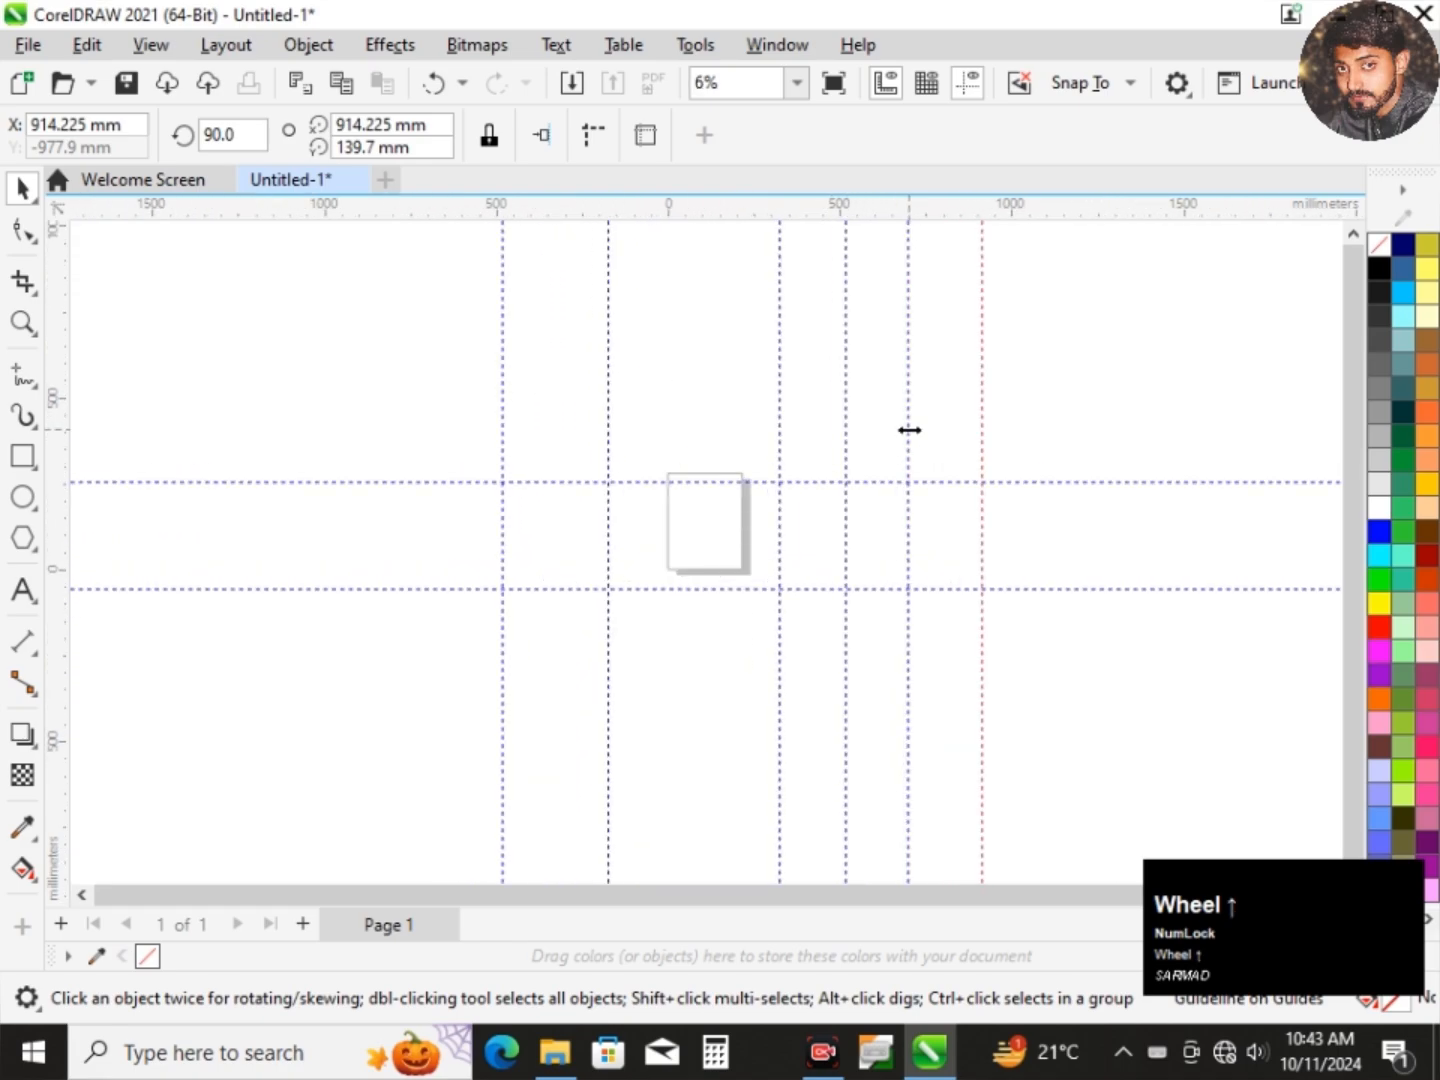
pyautogui.moveTo(778, 401); pyautogui.dragTo(700, 402)
pyautogui.rightClick(700, 402)
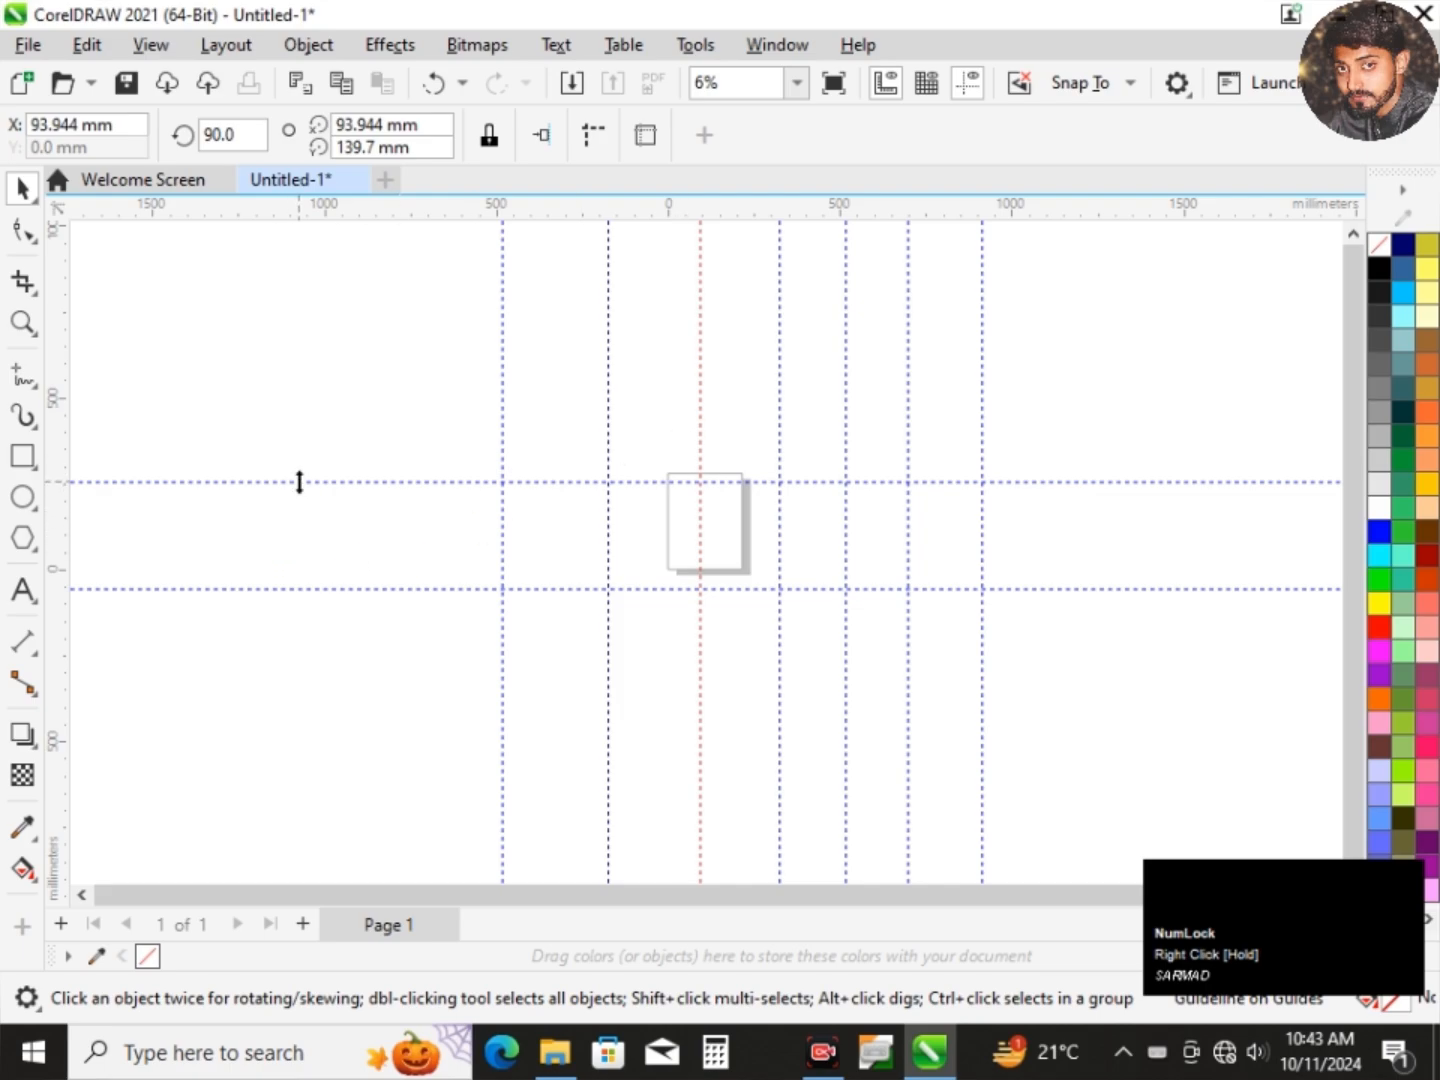
pyautogui.moveTo(298, 482); pyautogui.dragTo(297, 390)
pyautogui.rightClick(309, 382)
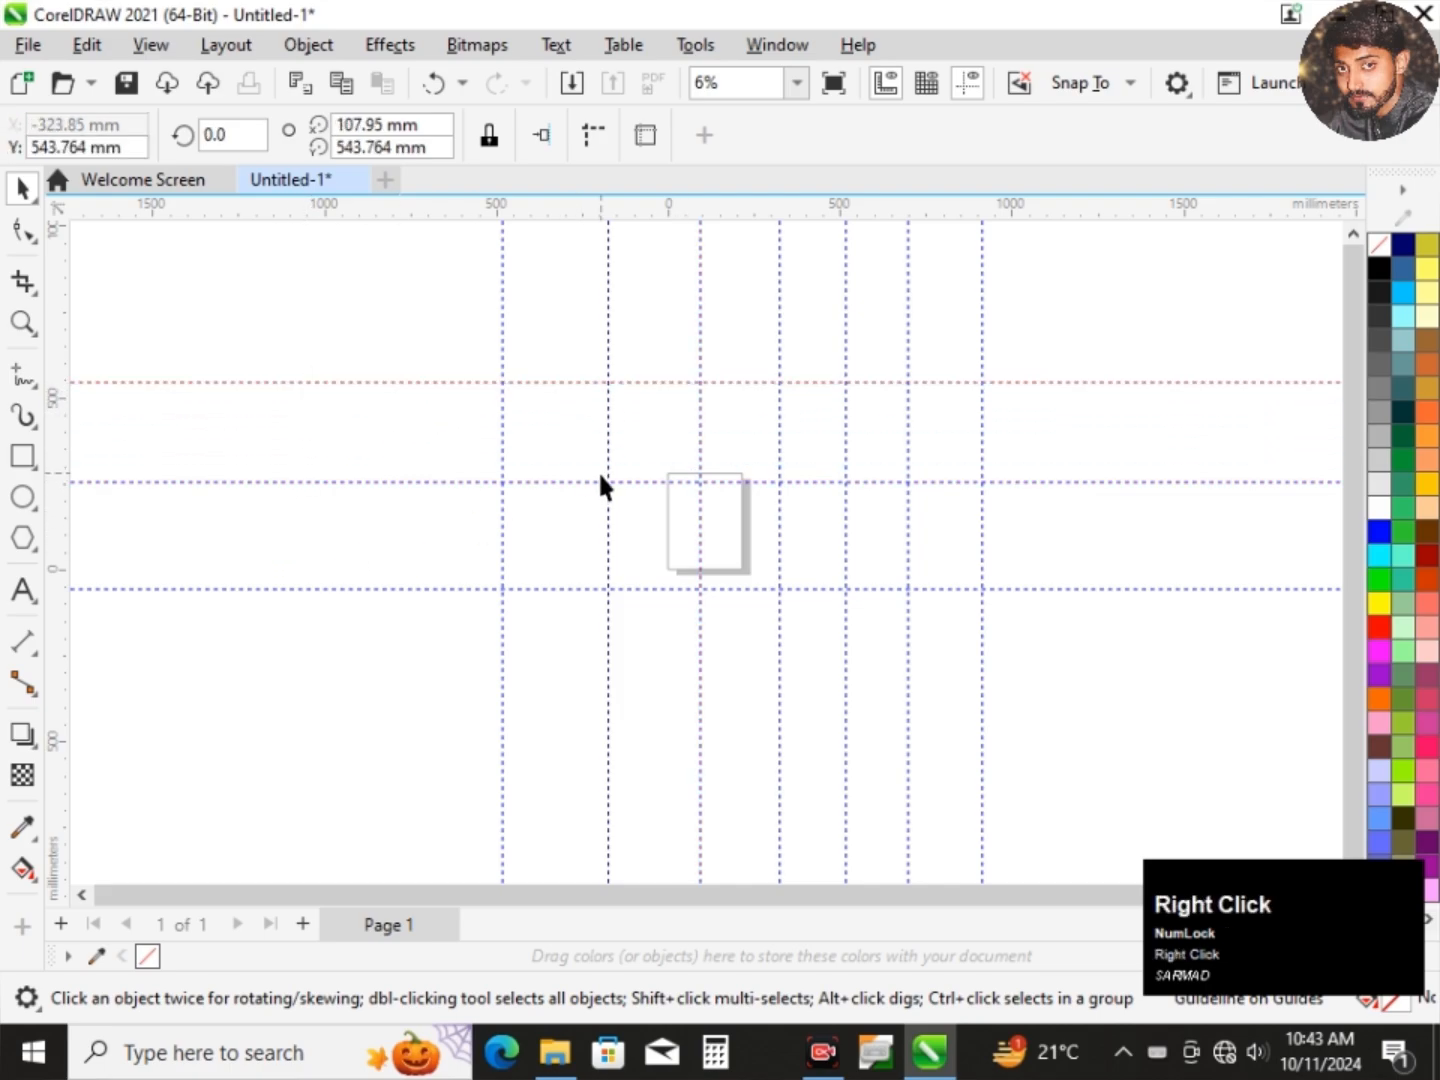
pyautogui.scroll(-1, 668, 536)
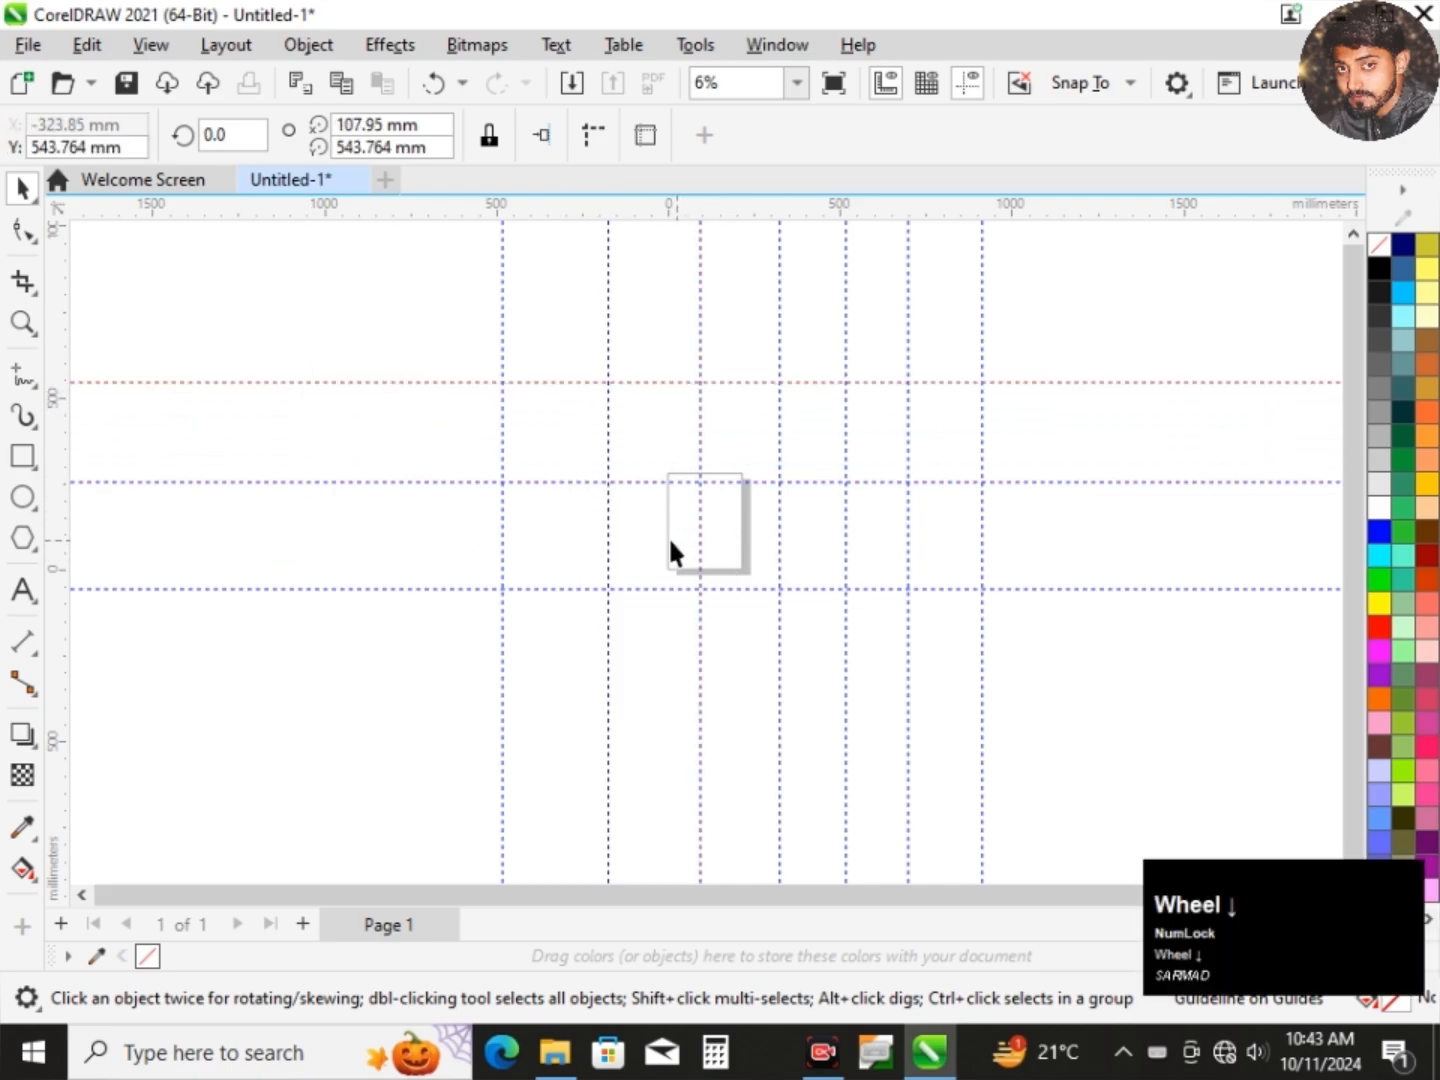
pyautogui.scroll(1, 738, 419)
pyautogui.click(419, 677)
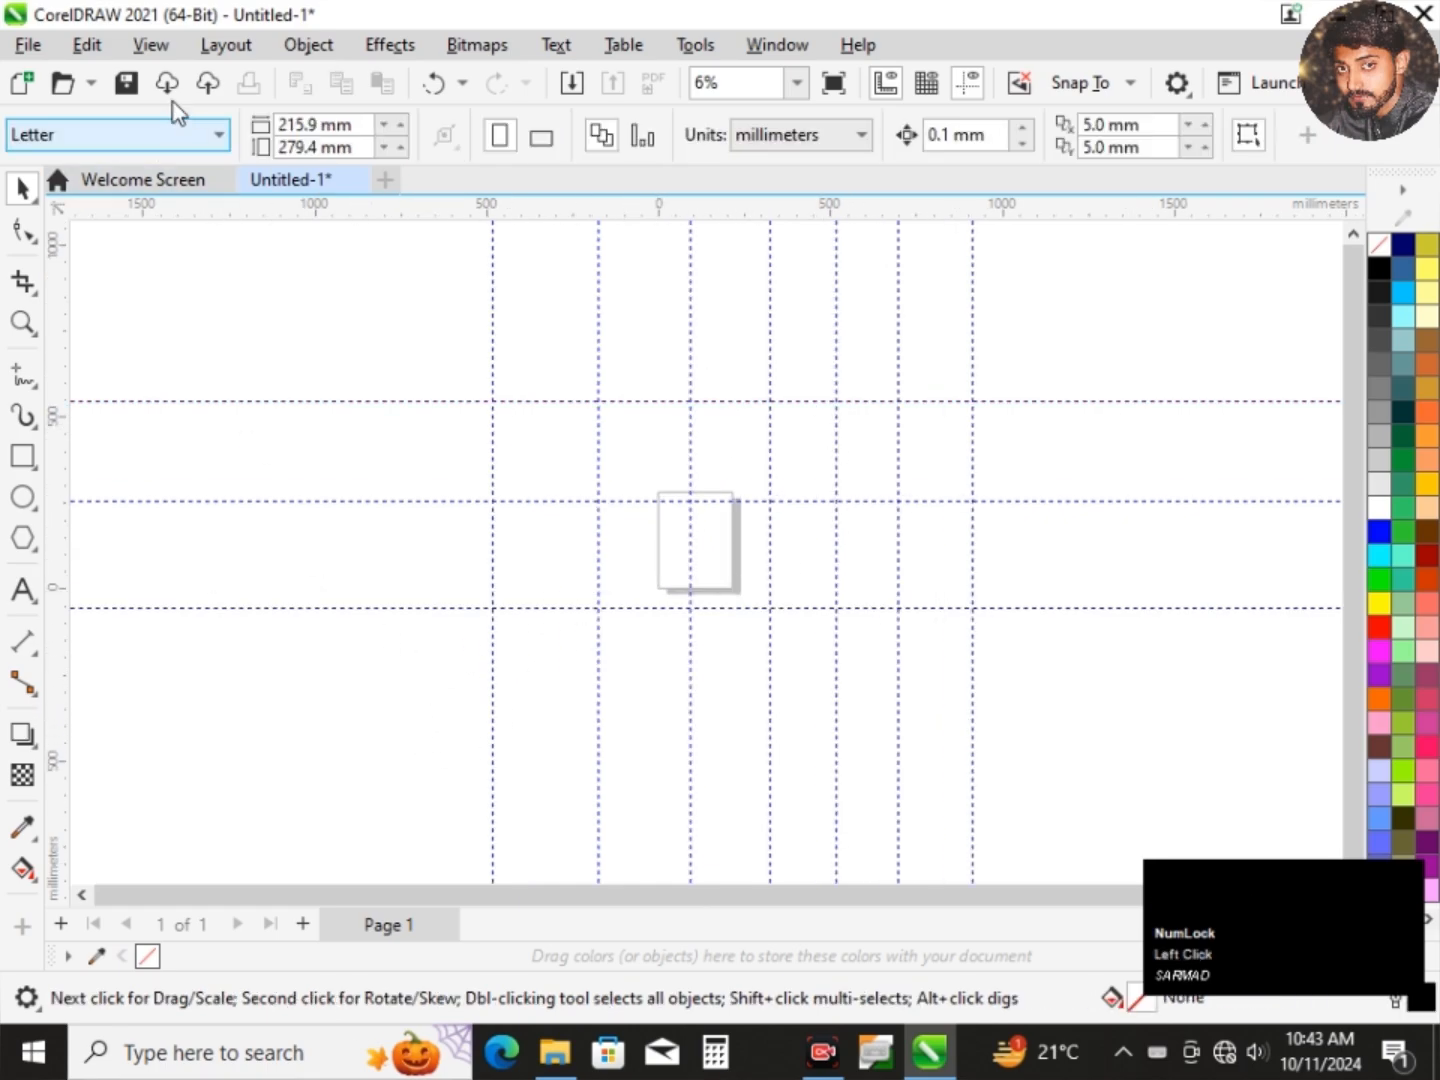
# Hide all guidelines and show them again.
pyautogui.click(145, 54)
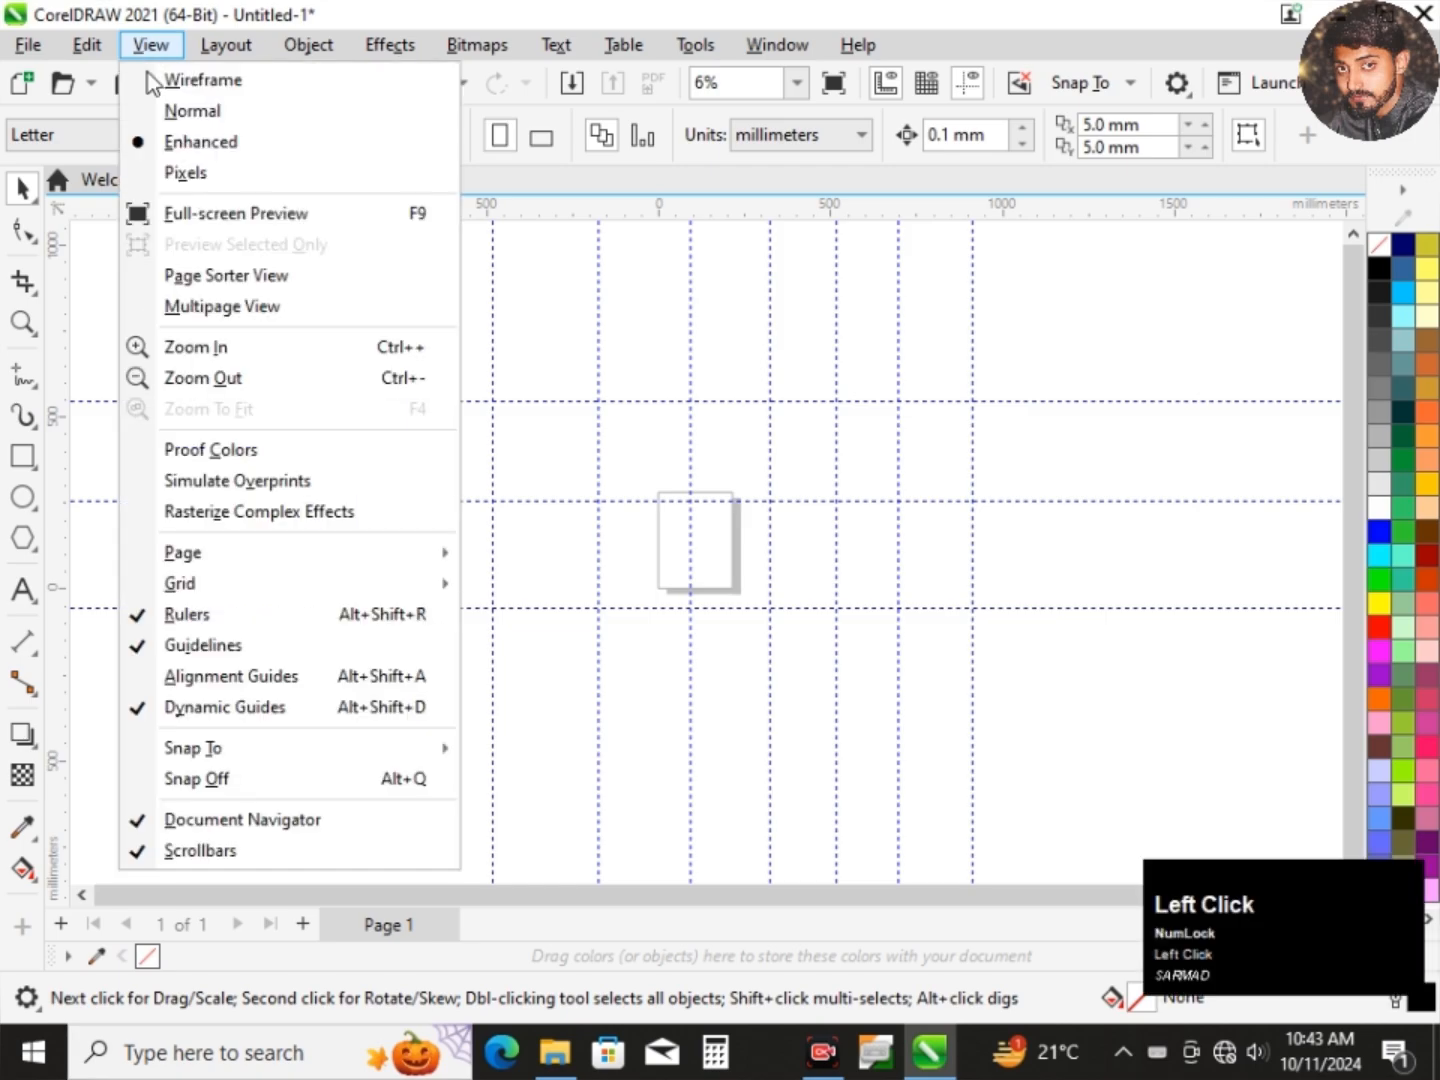
pyautogui.click(251, 652)
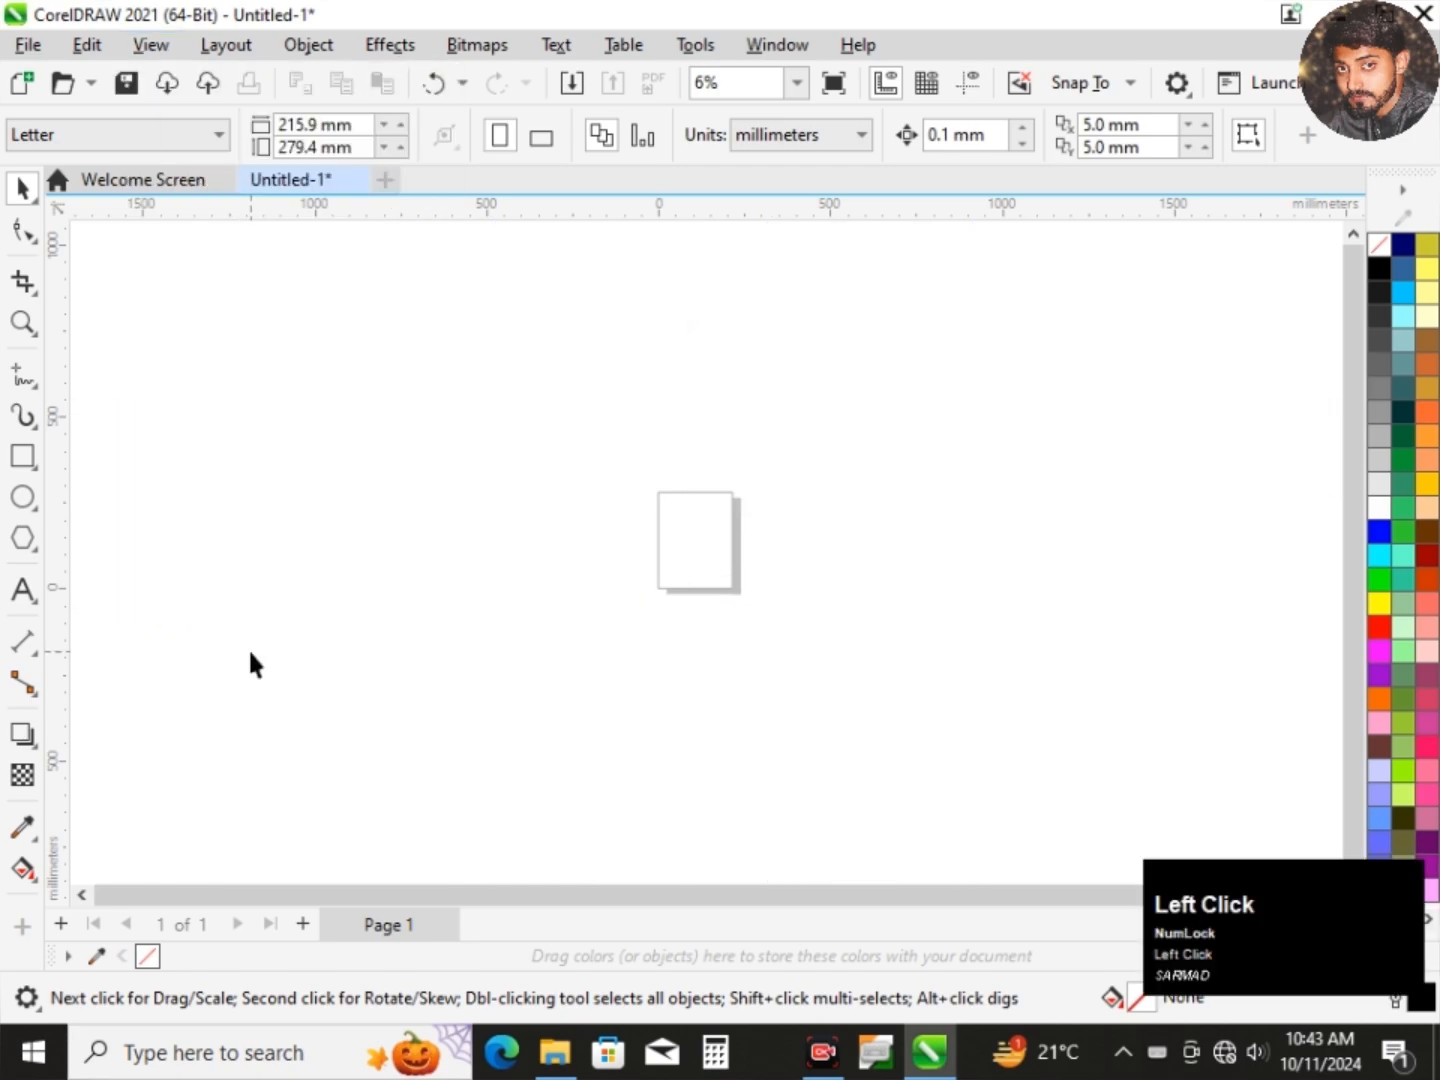
pyautogui.scroll(-3, 646, 512)
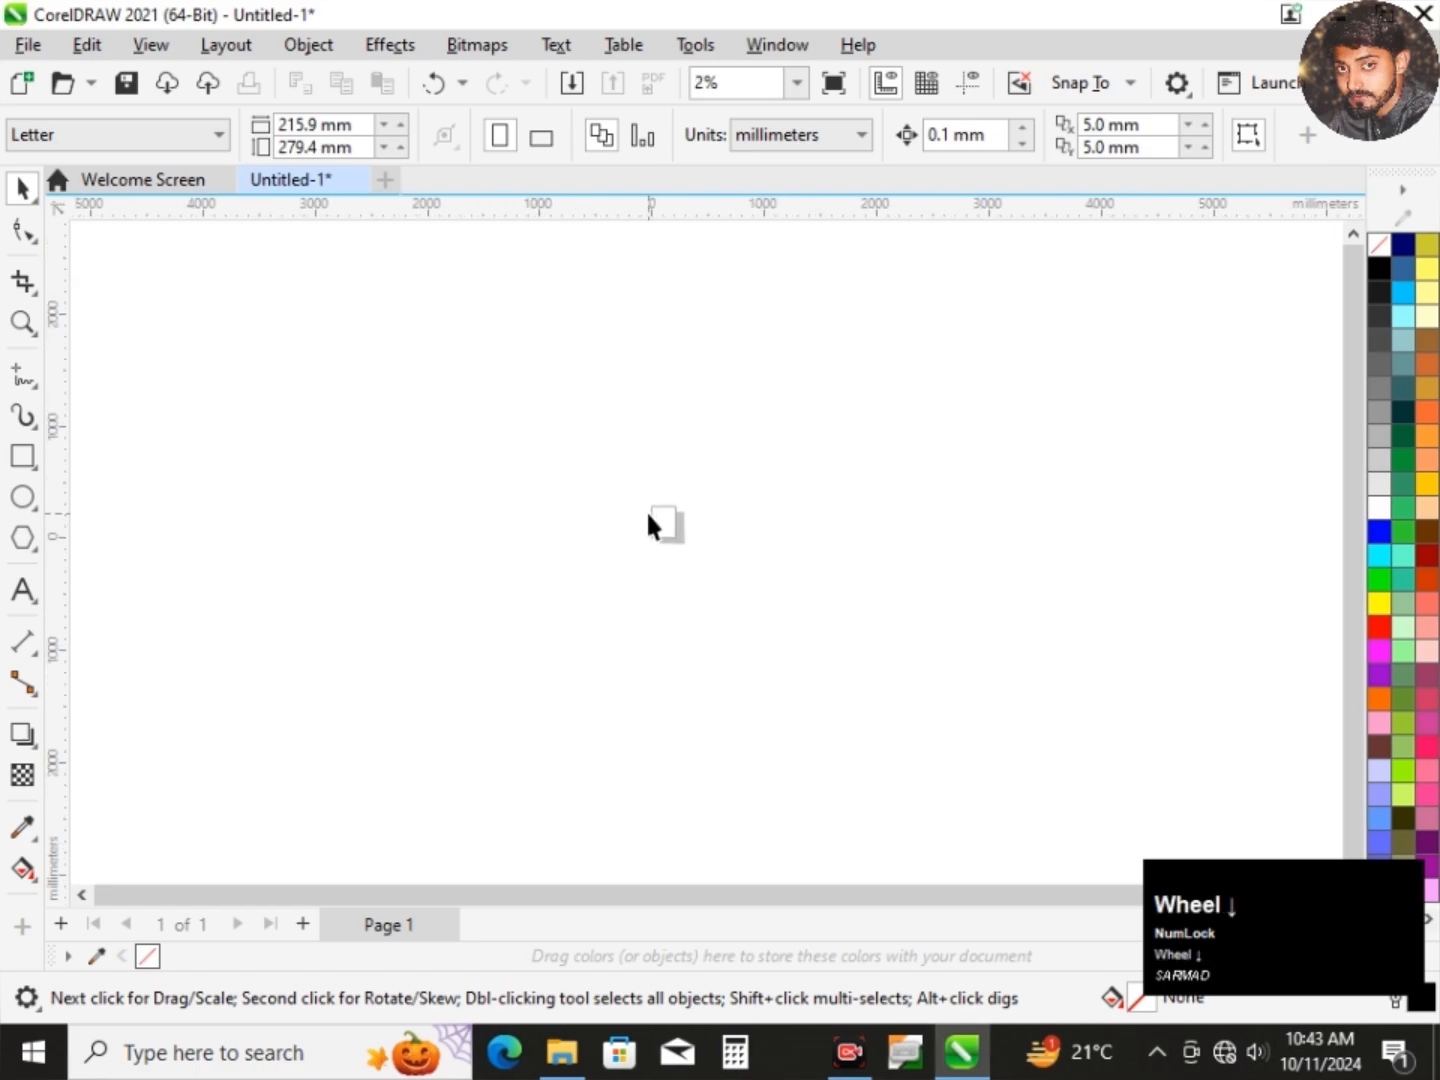
pyautogui.click(520, 530)
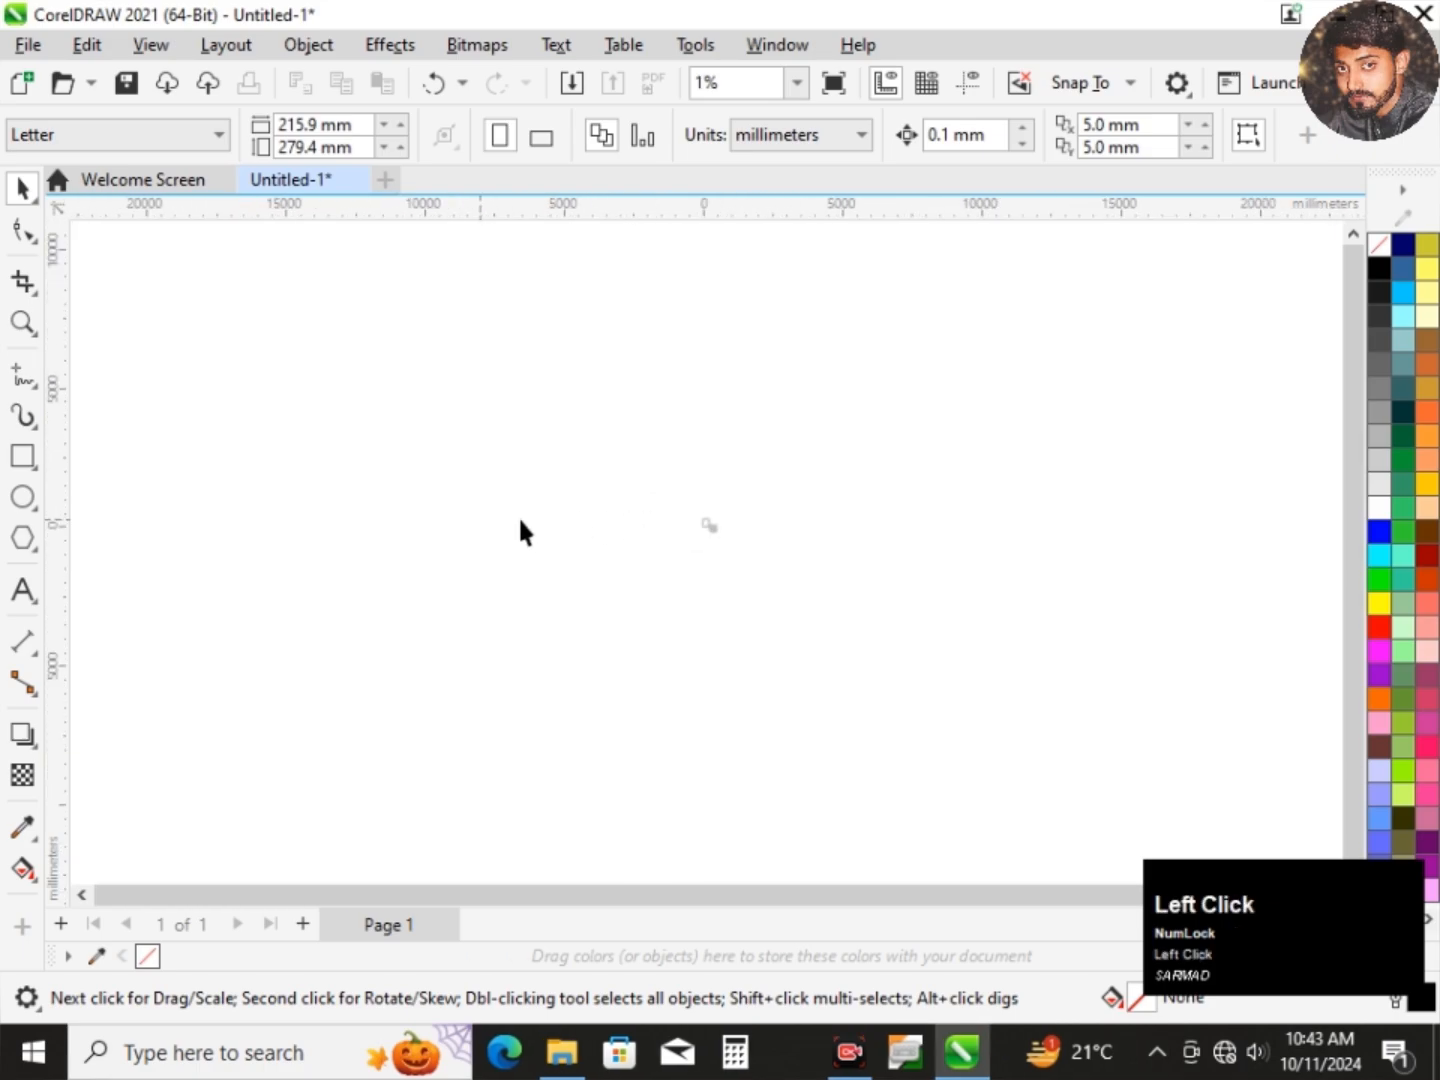
pyautogui.scroll(1, 714, 546)
pyautogui.scroll(5, 606, 540)
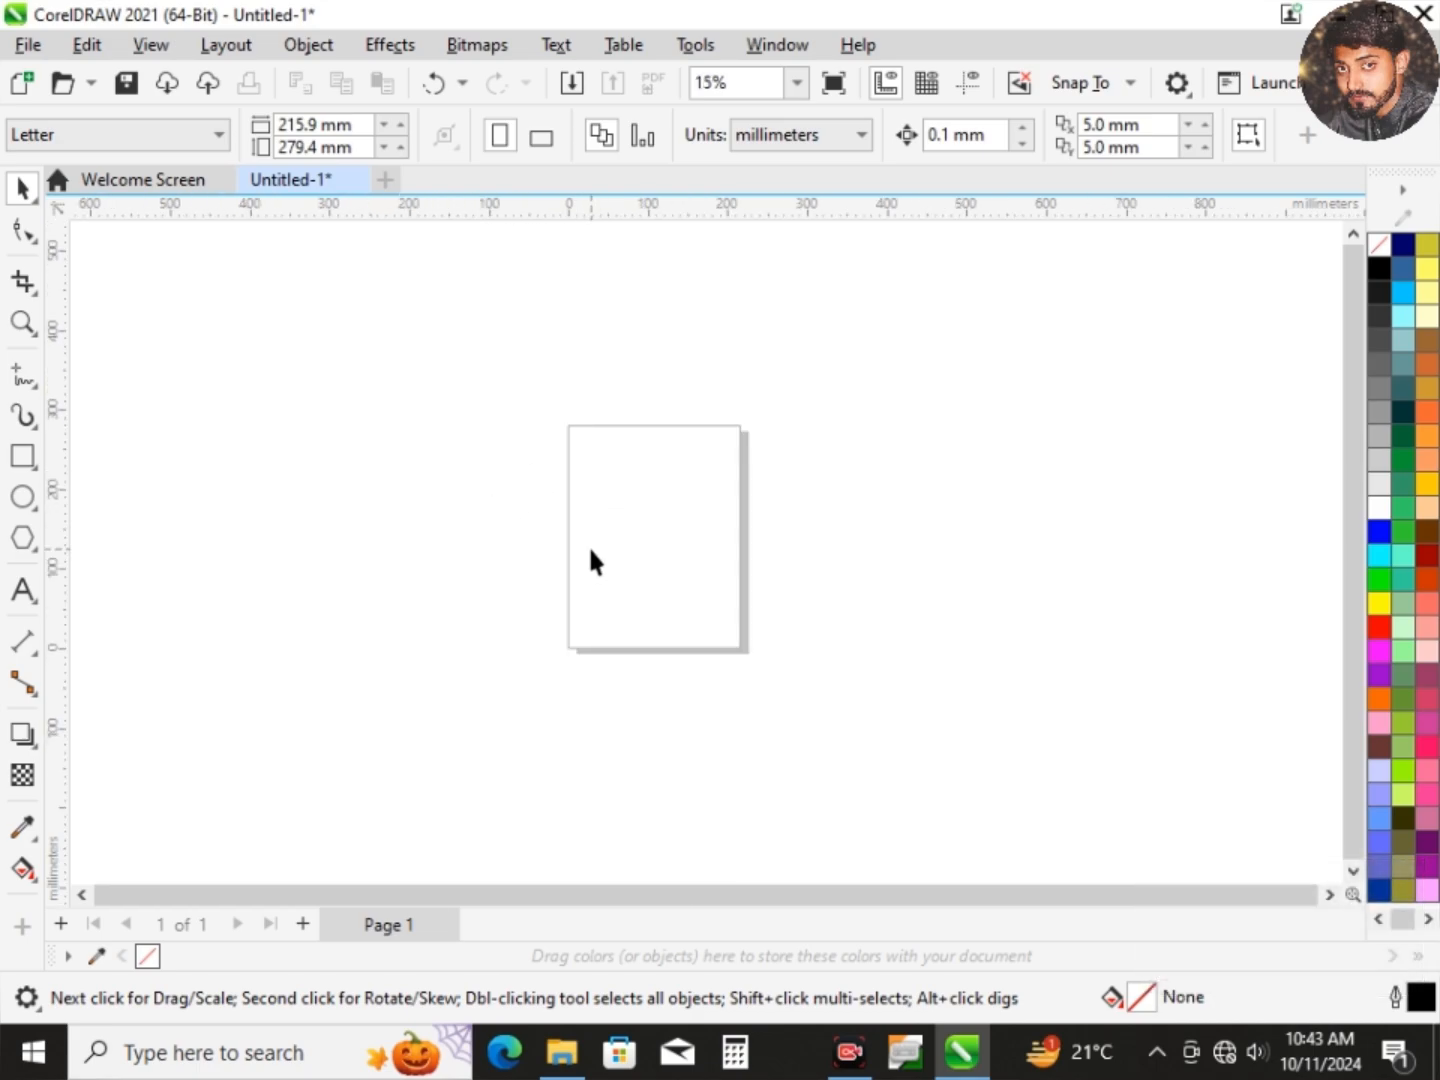
pyautogui.click(152, 46)
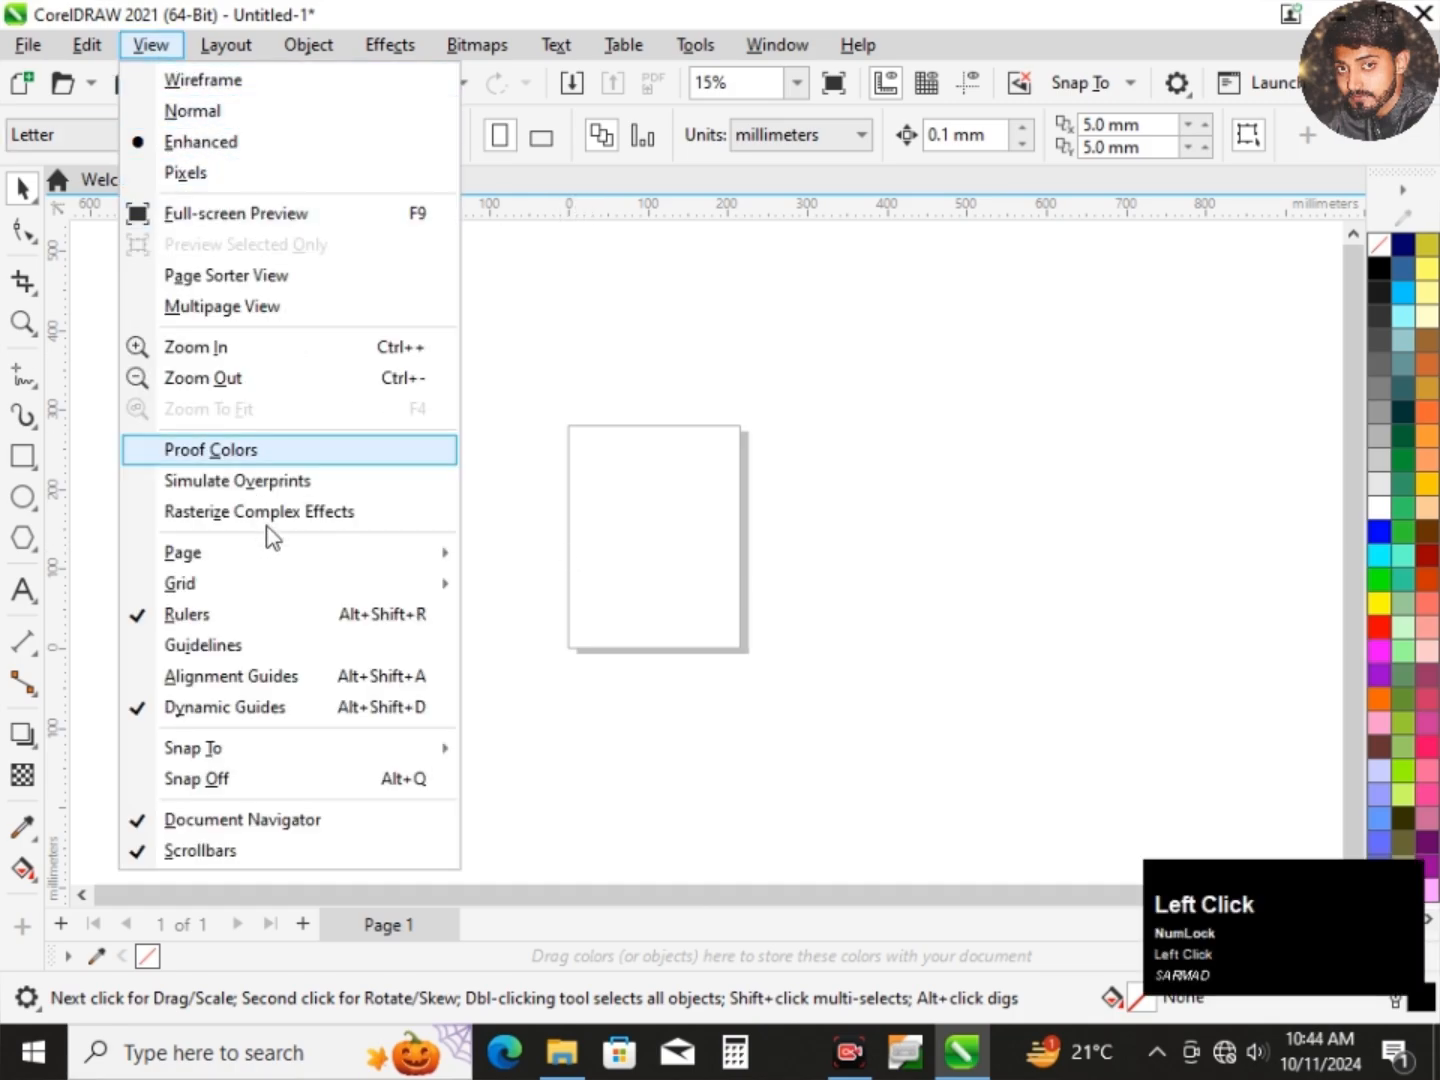
pyautogui.click(212, 641)
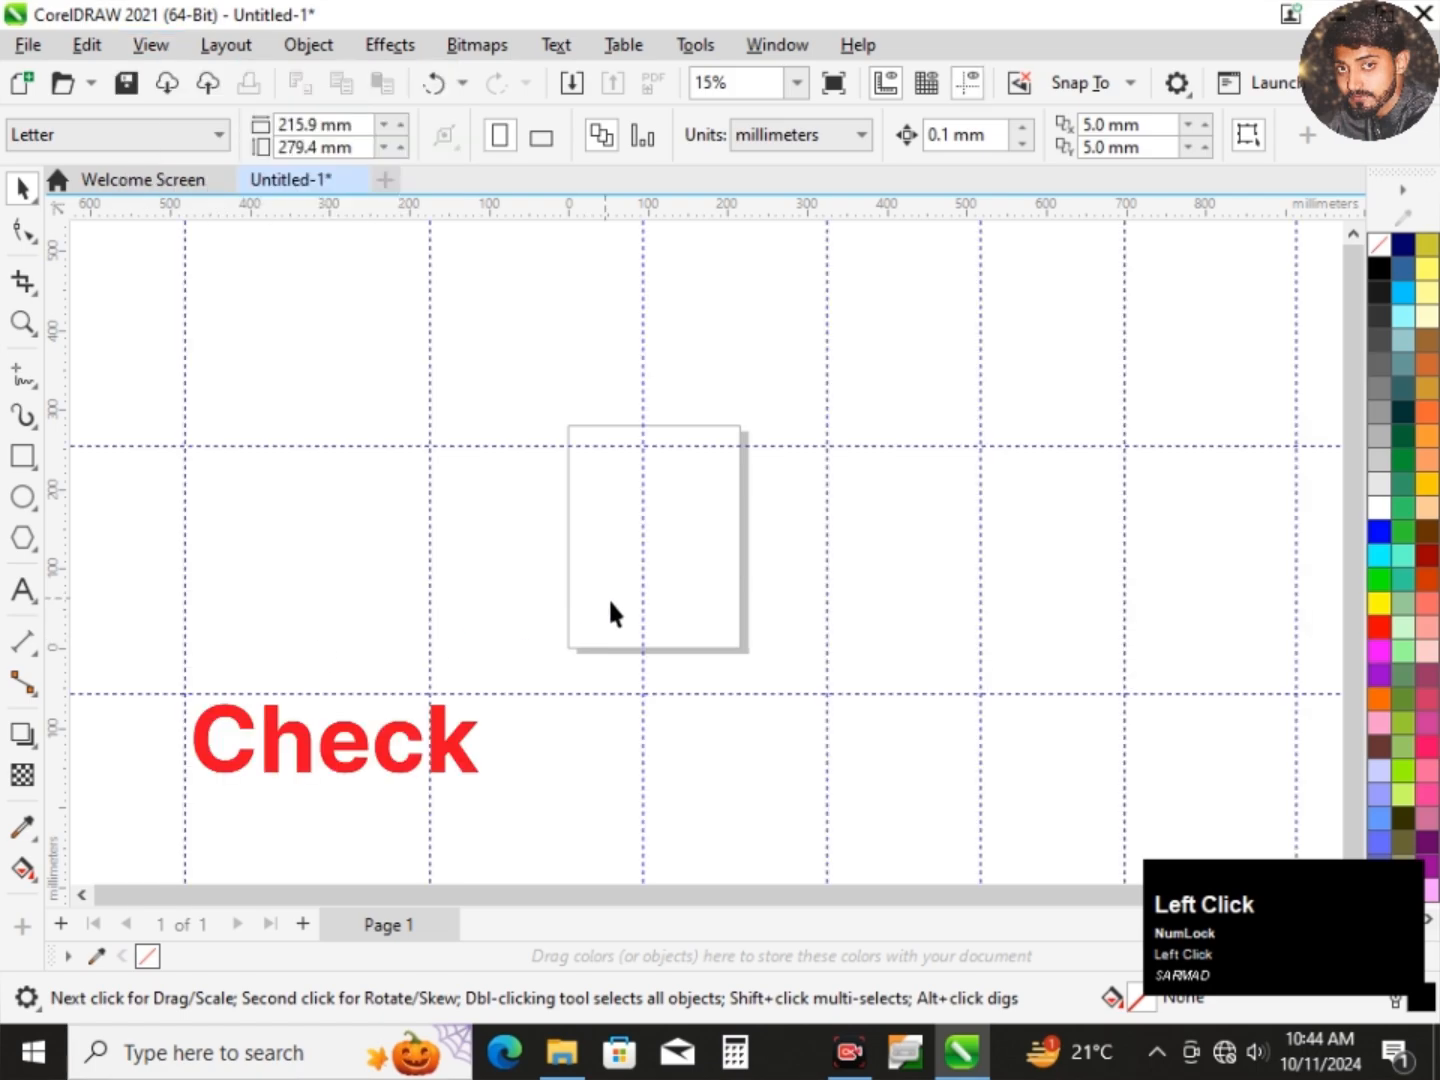
# Copy the leftmost vertical guideline to x about -756 mm and the lowest horizontal guideline to y about -377 mm.
pyautogui.scroll(-2, 626, 495)
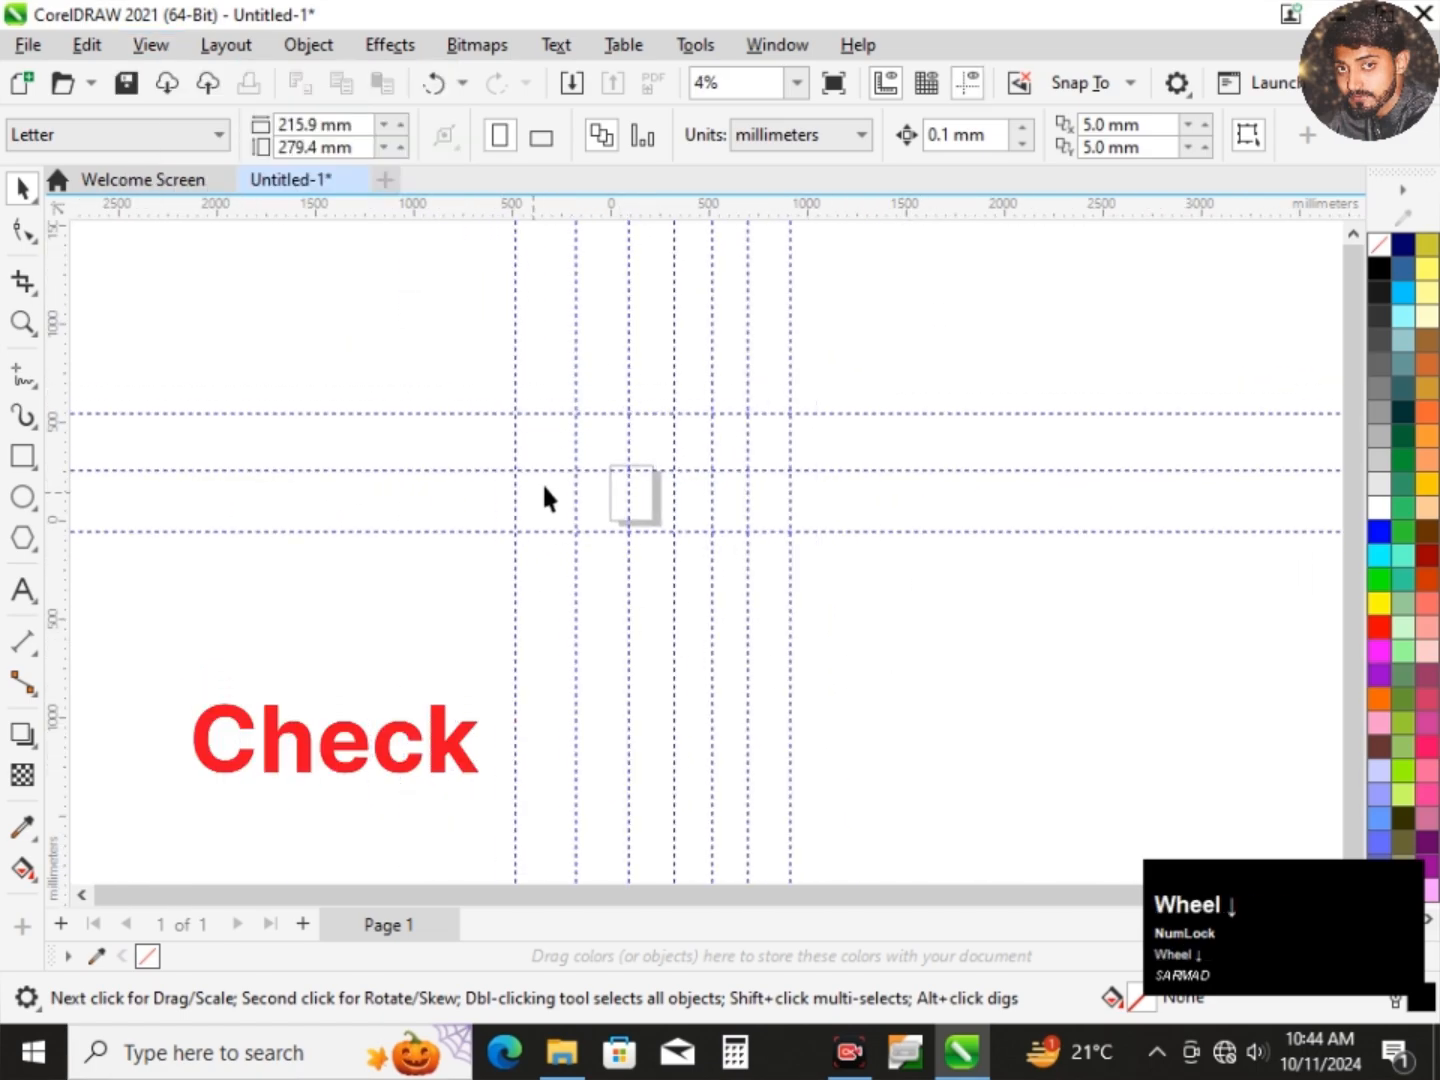
pyautogui.scroll(1, 651, 350)
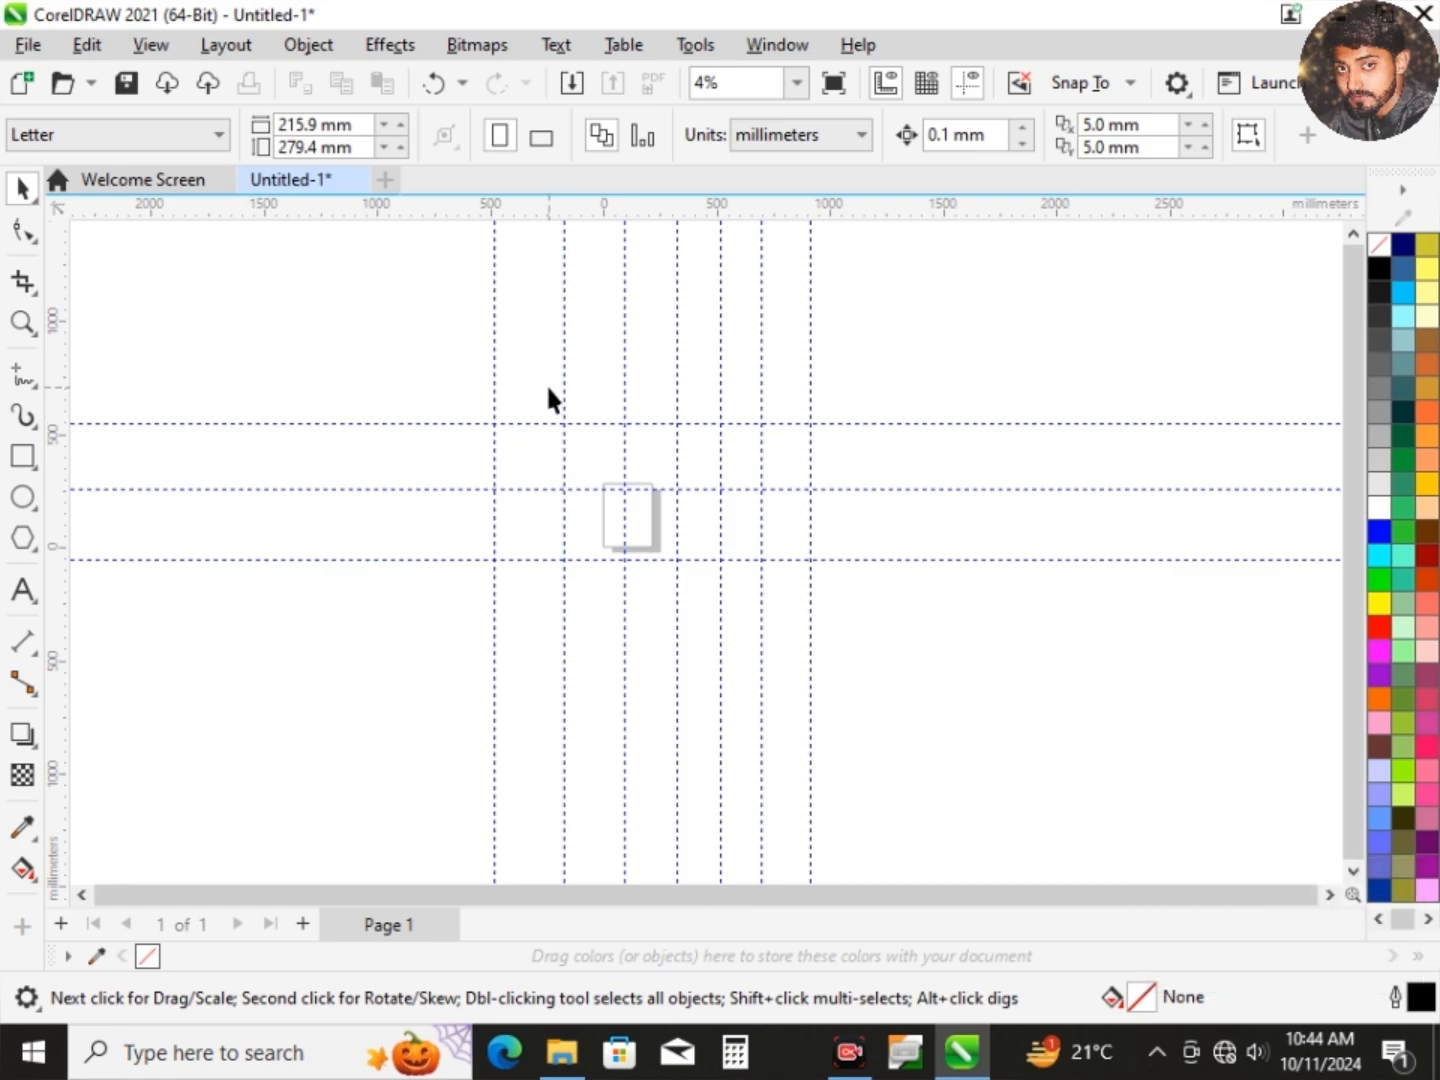
pyautogui.scroll(1, 548, 396)
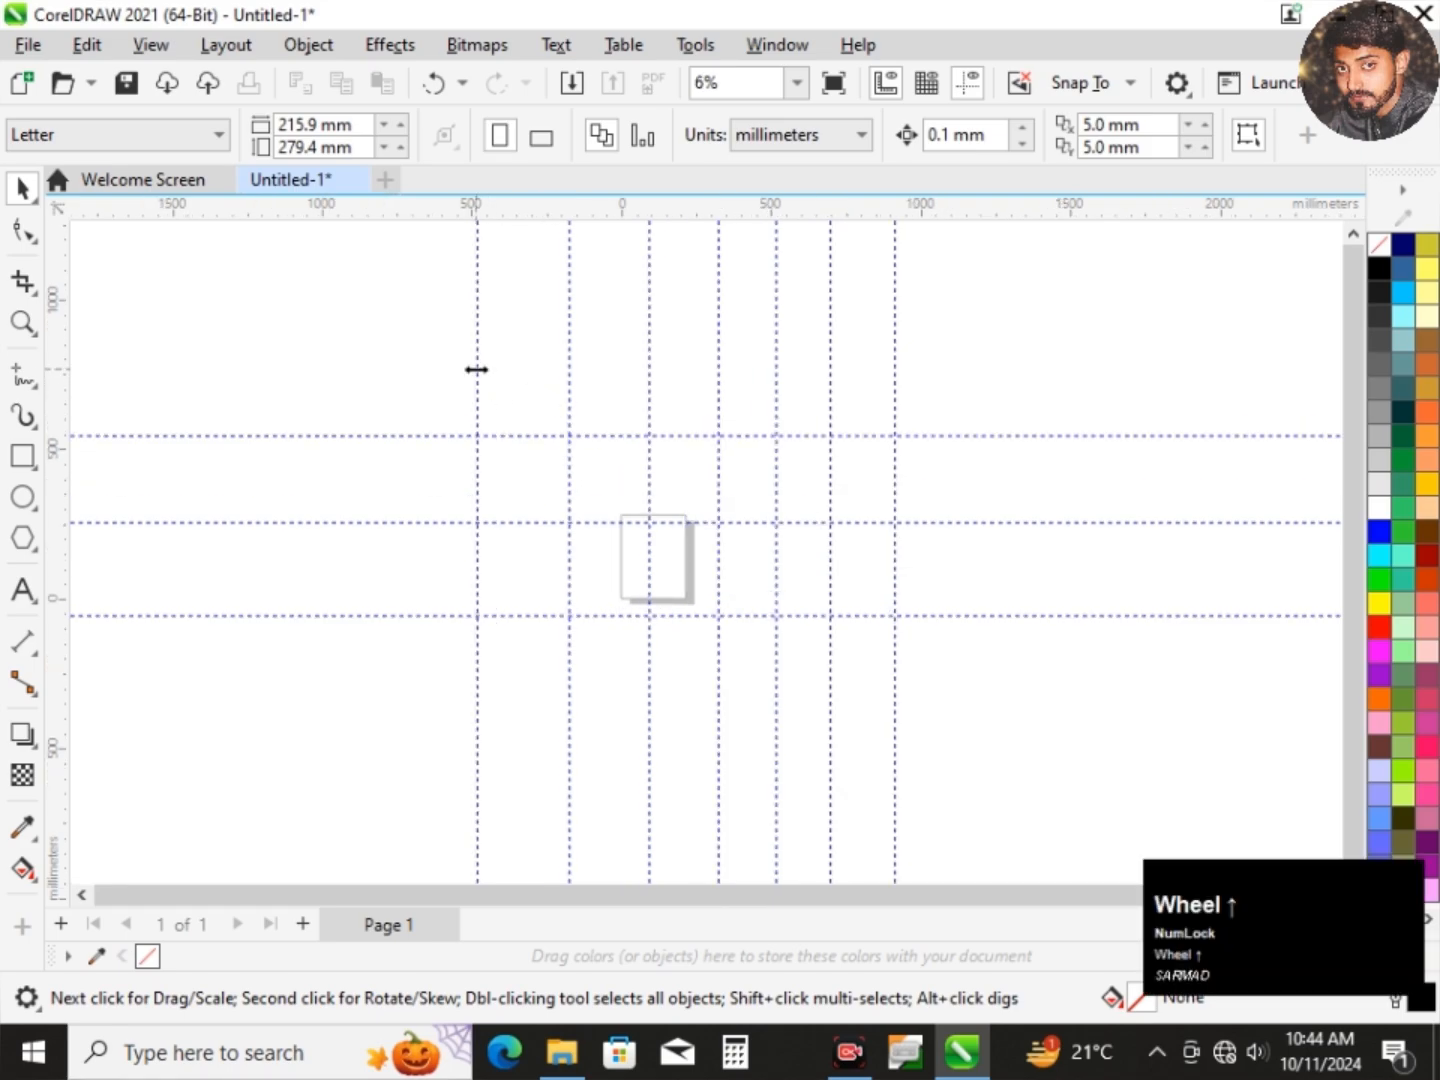
pyautogui.click(476, 369)
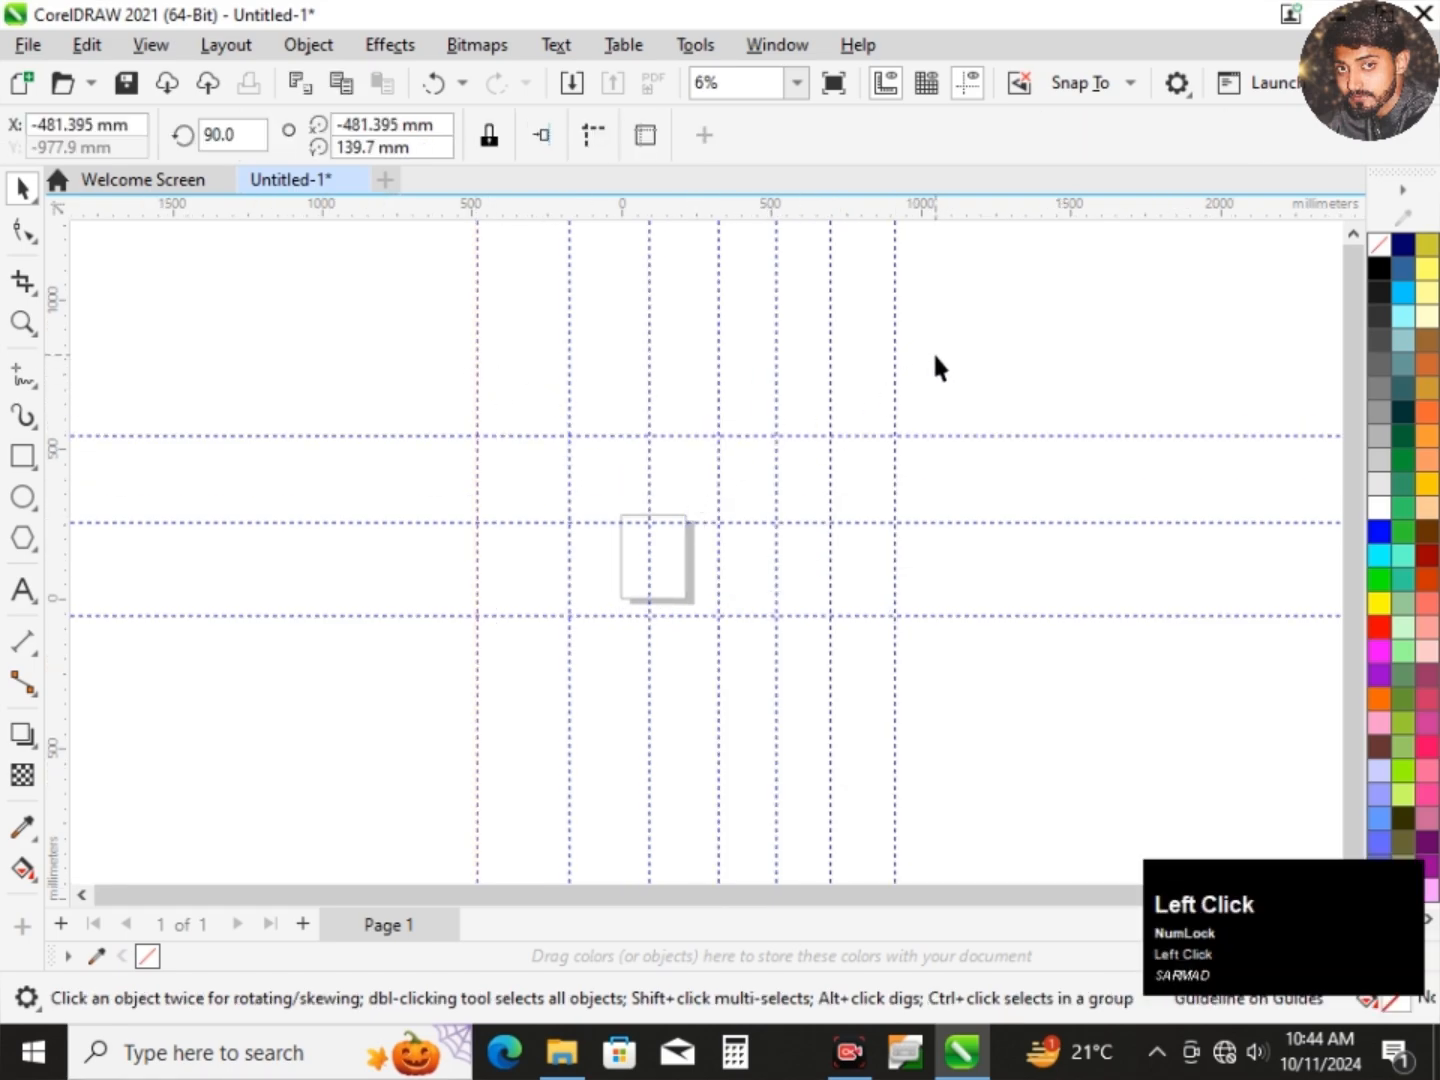
pyautogui.click(938, 409)
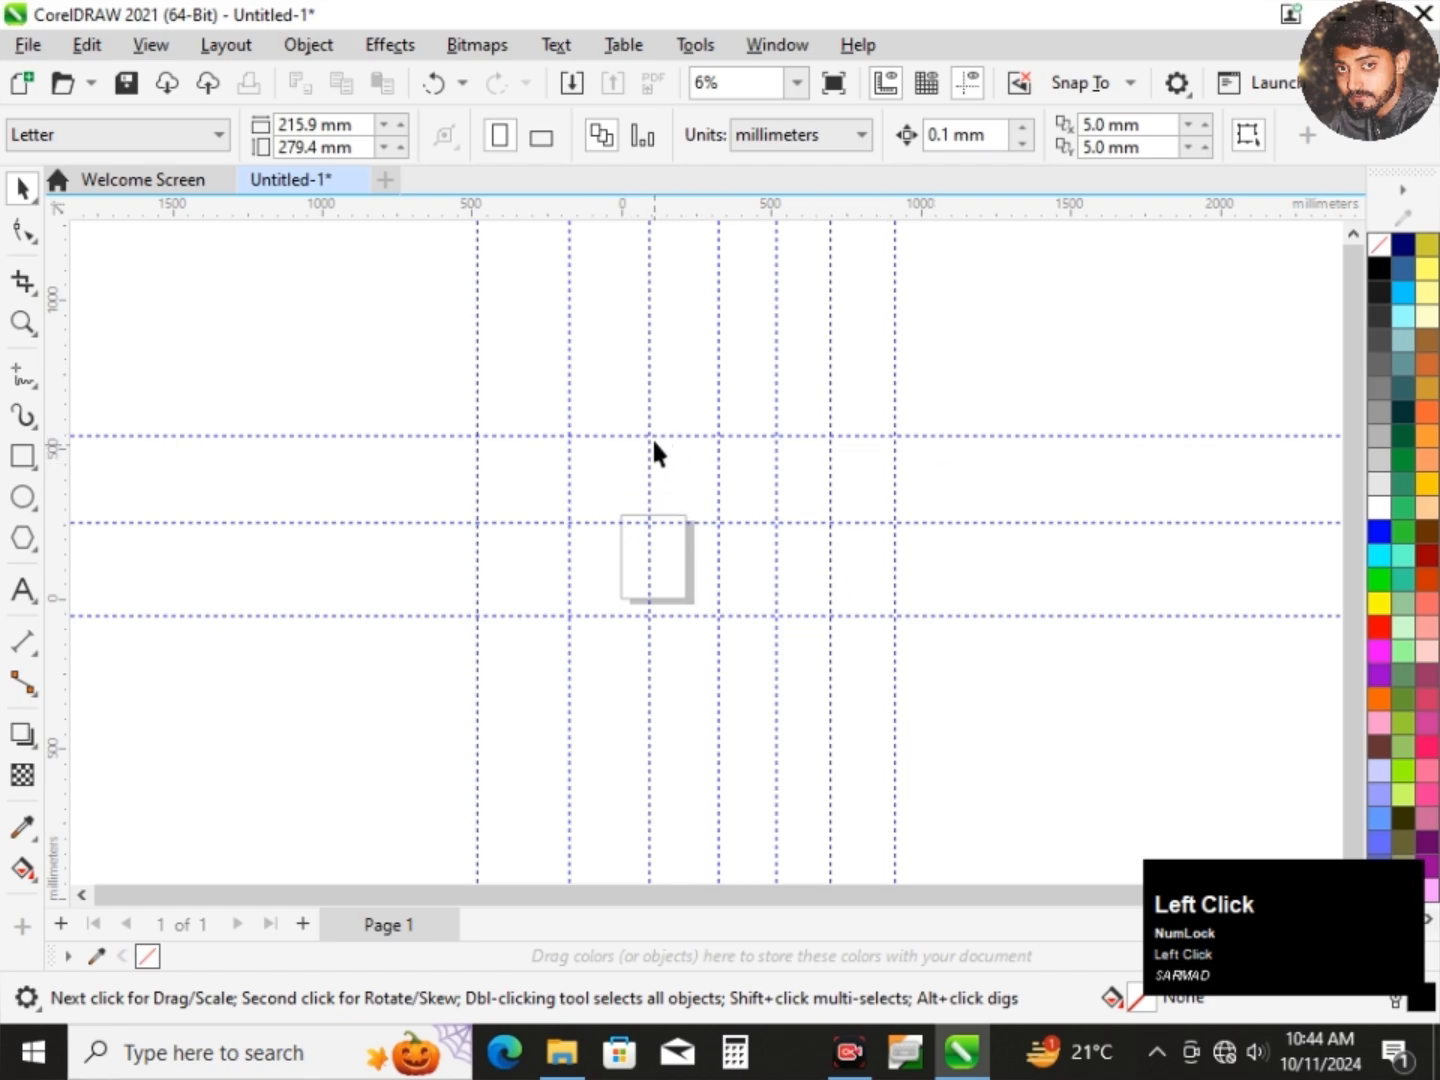
pyautogui.moveTo(476, 360); pyautogui.dragTo(395, 346)
pyautogui.rightClick(395, 347)
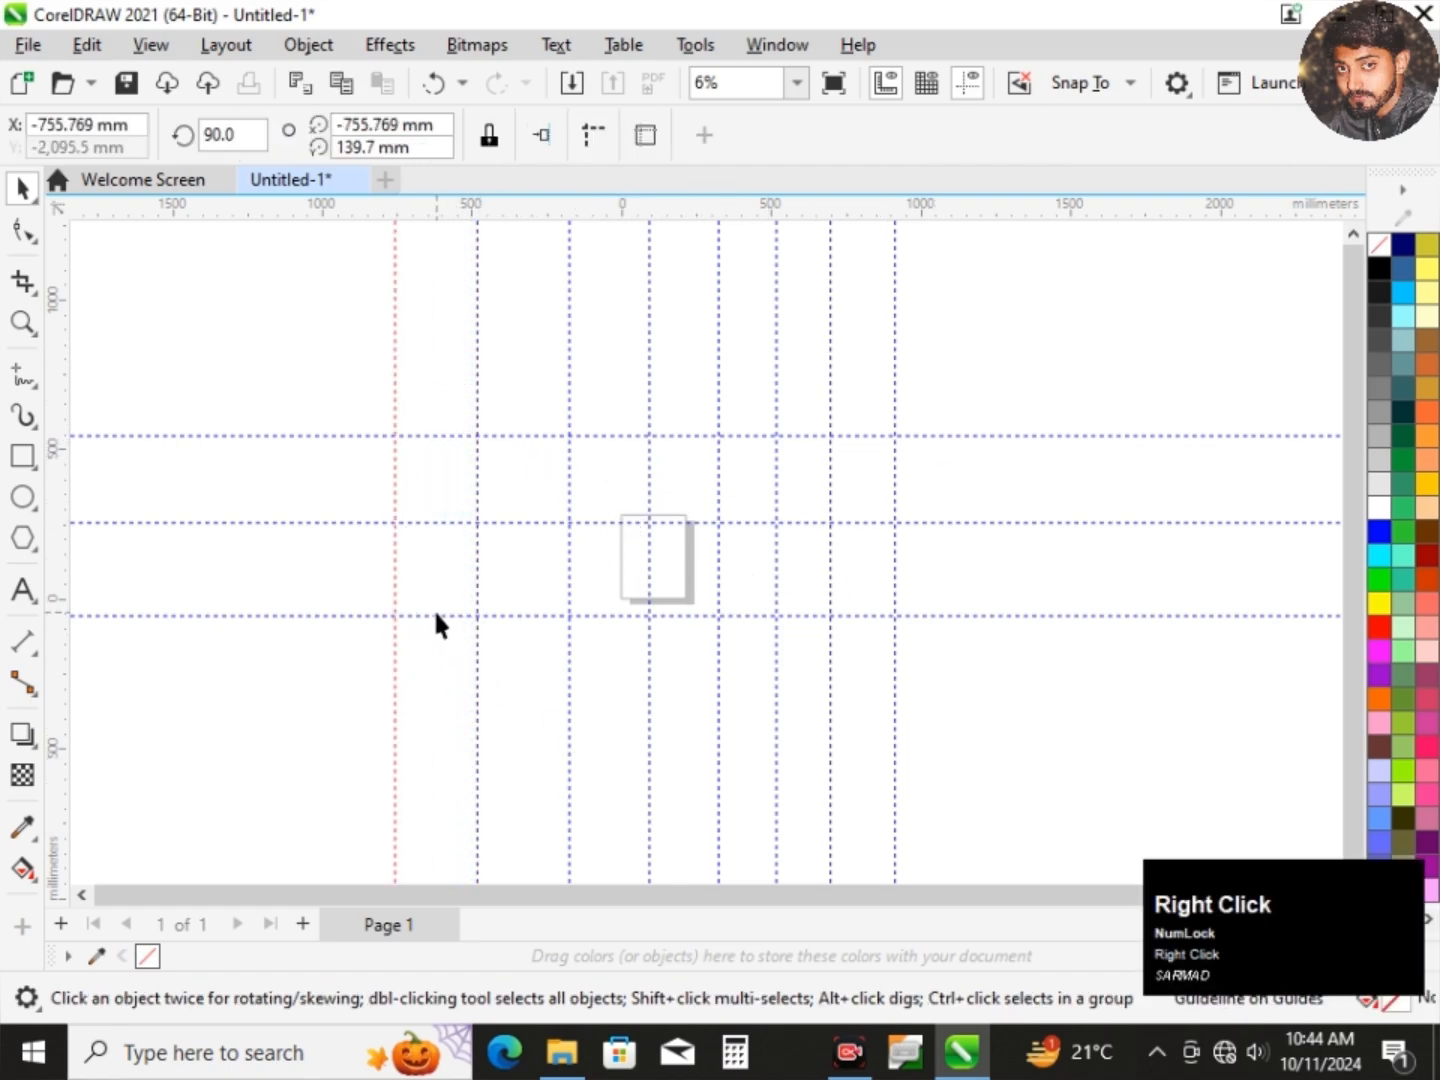
pyautogui.moveTo(438, 619); pyautogui.dragTo(443, 710)
pyautogui.rightClick(444, 710)
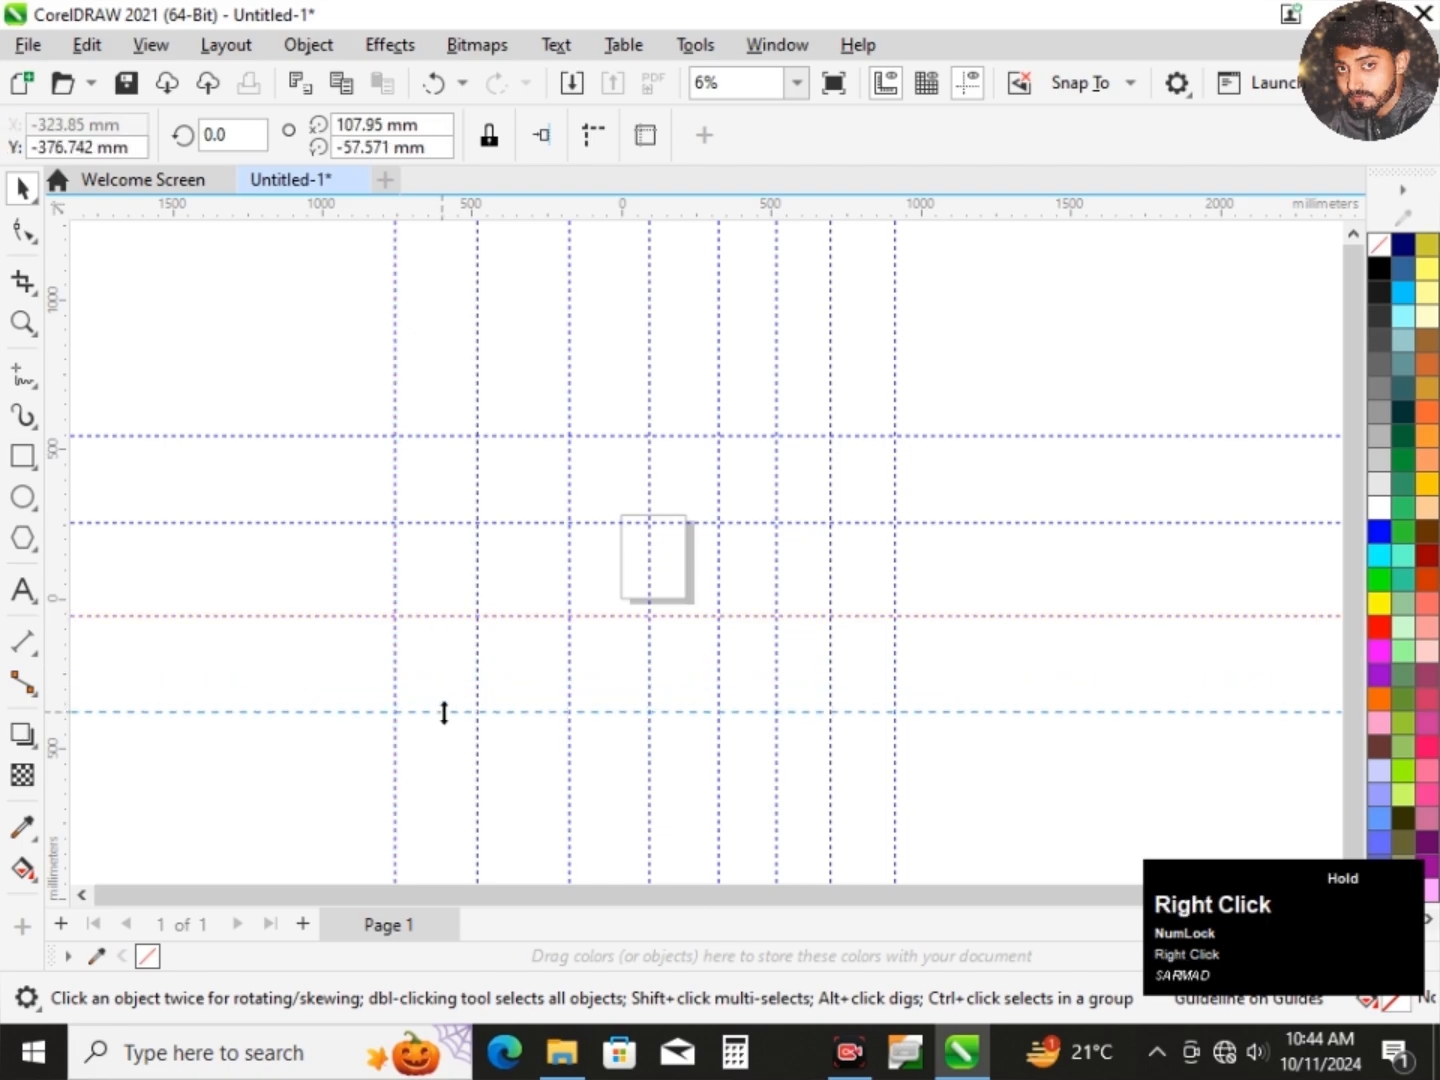
# Move the vertical guideline just left of the page to x about -211 mm.
pyautogui.click(440, 508)
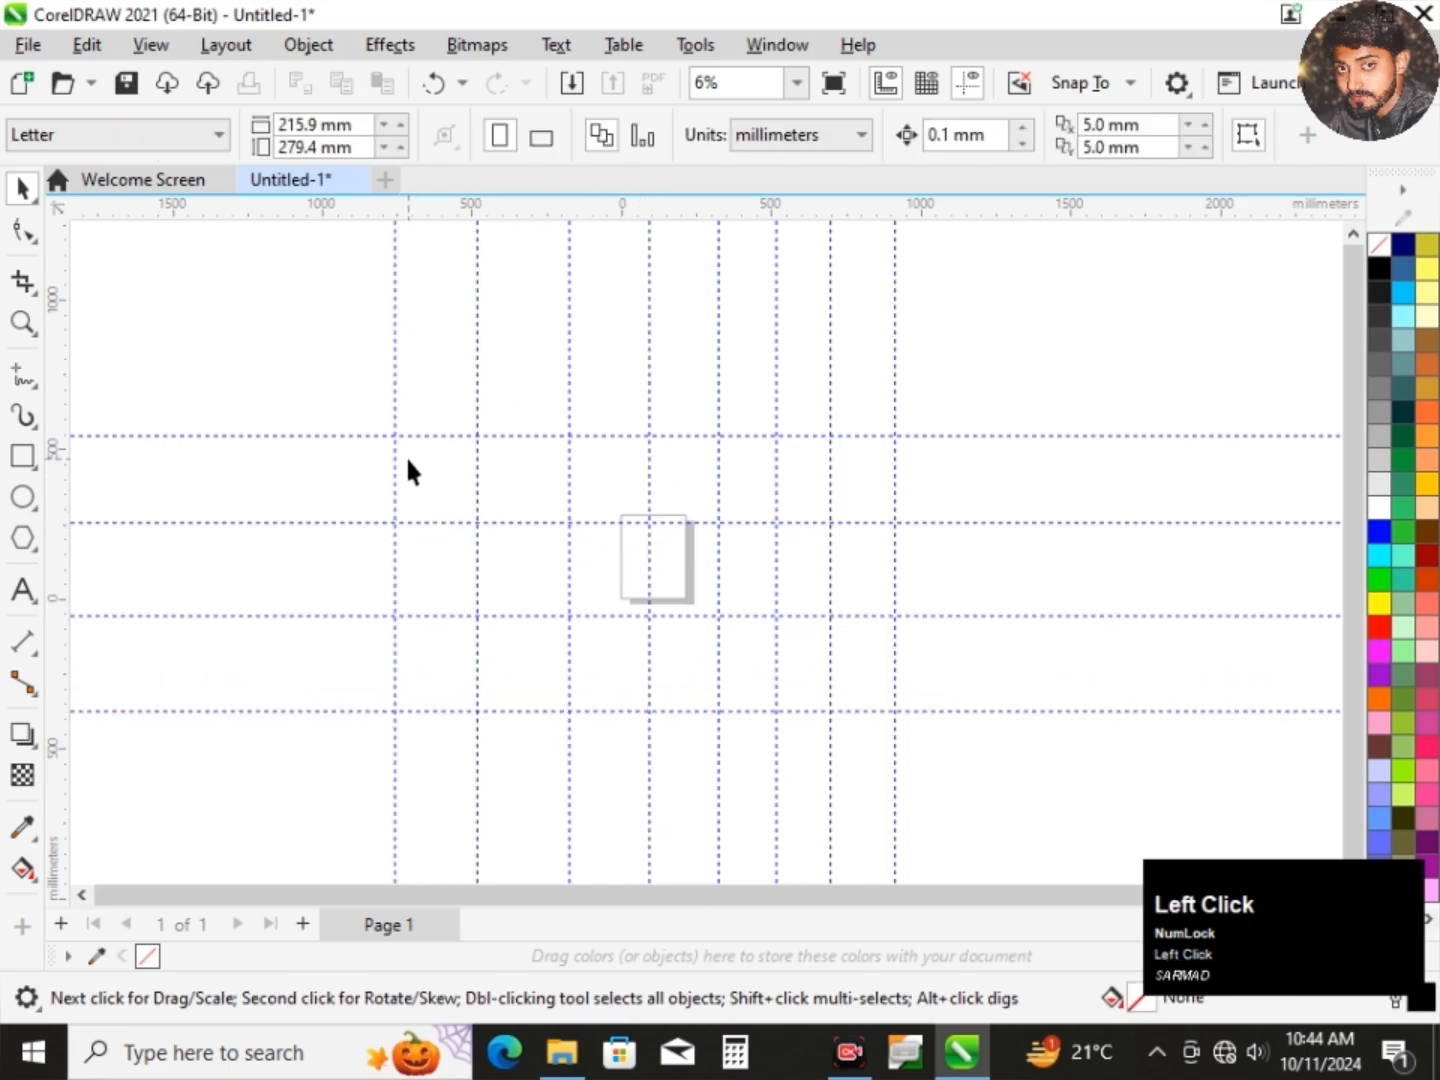
pyautogui.moveTo(569, 600); pyautogui.dragTo(581, 600)
pyautogui.click(572, 523)
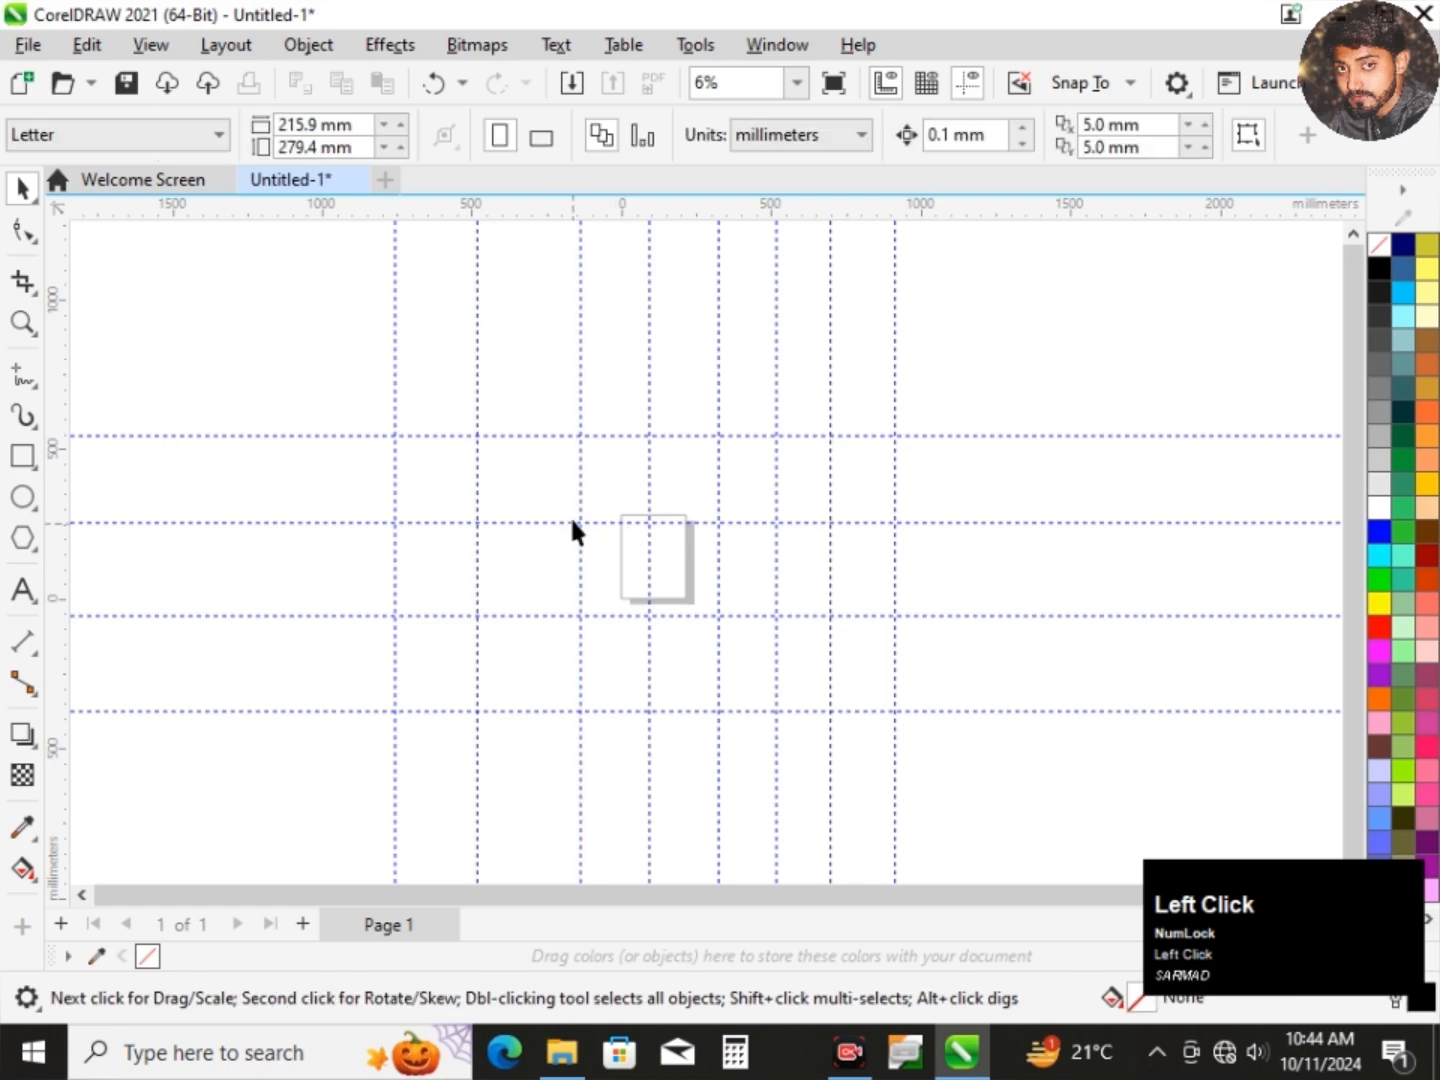
pyautogui.moveTo(585, 499); pyautogui.dragTo(555, 468)
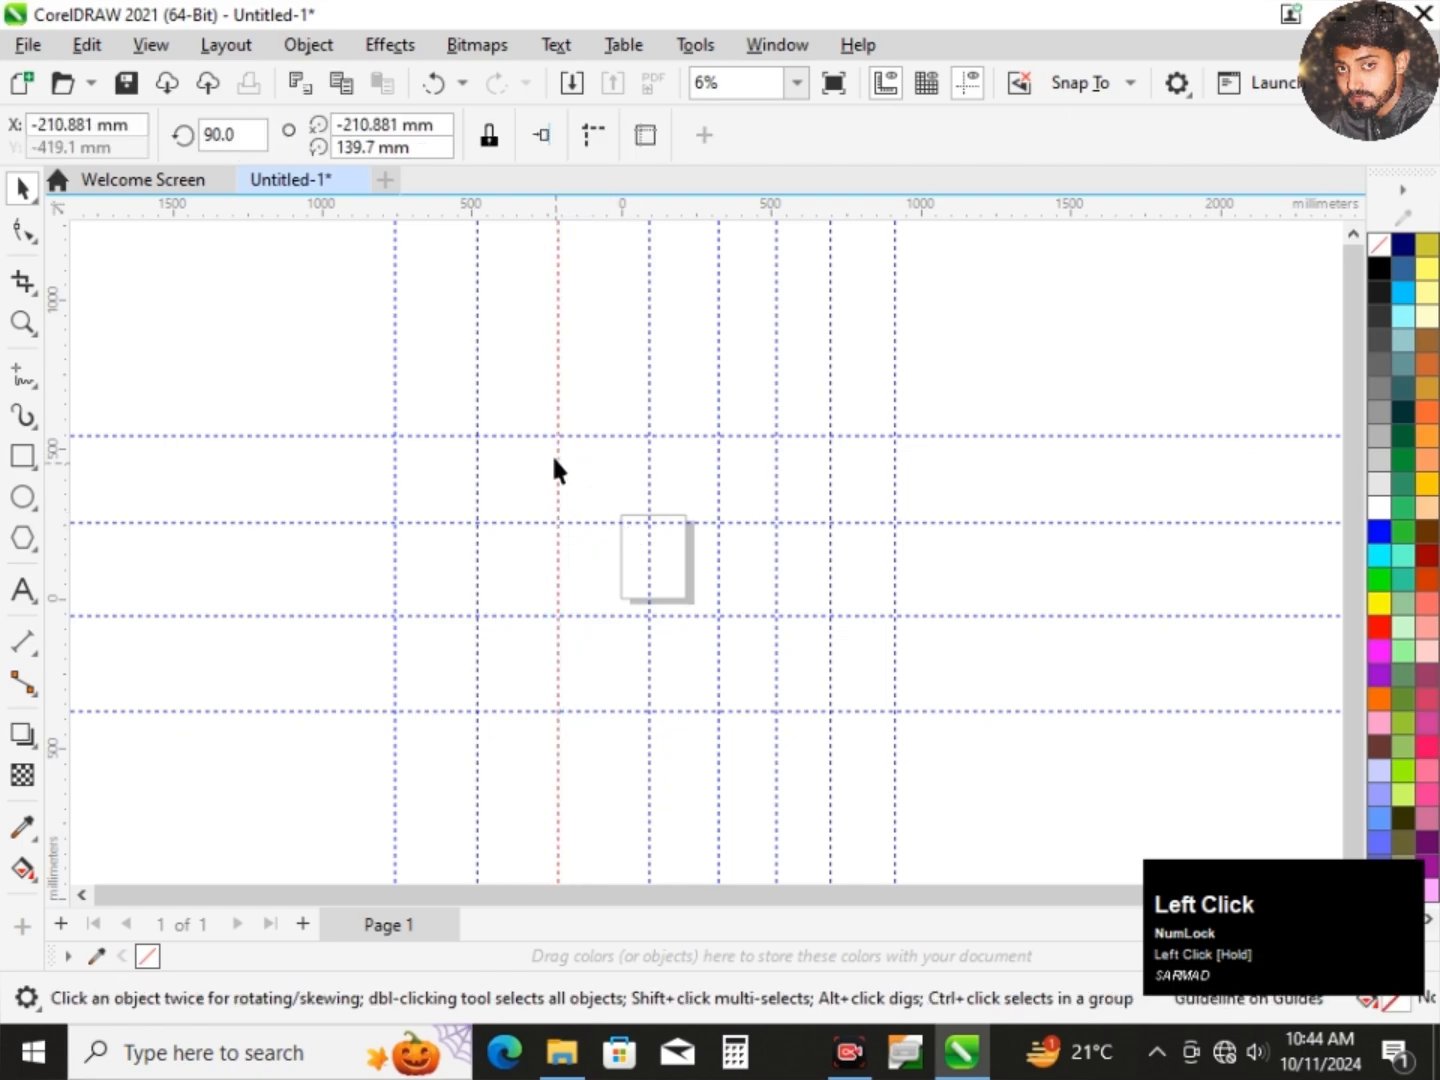
# Lock the second vertical guideline from the left, at x about -481 mm.
pyautogui.rightClick(557, 392)
pyautogui.click(514, 381)
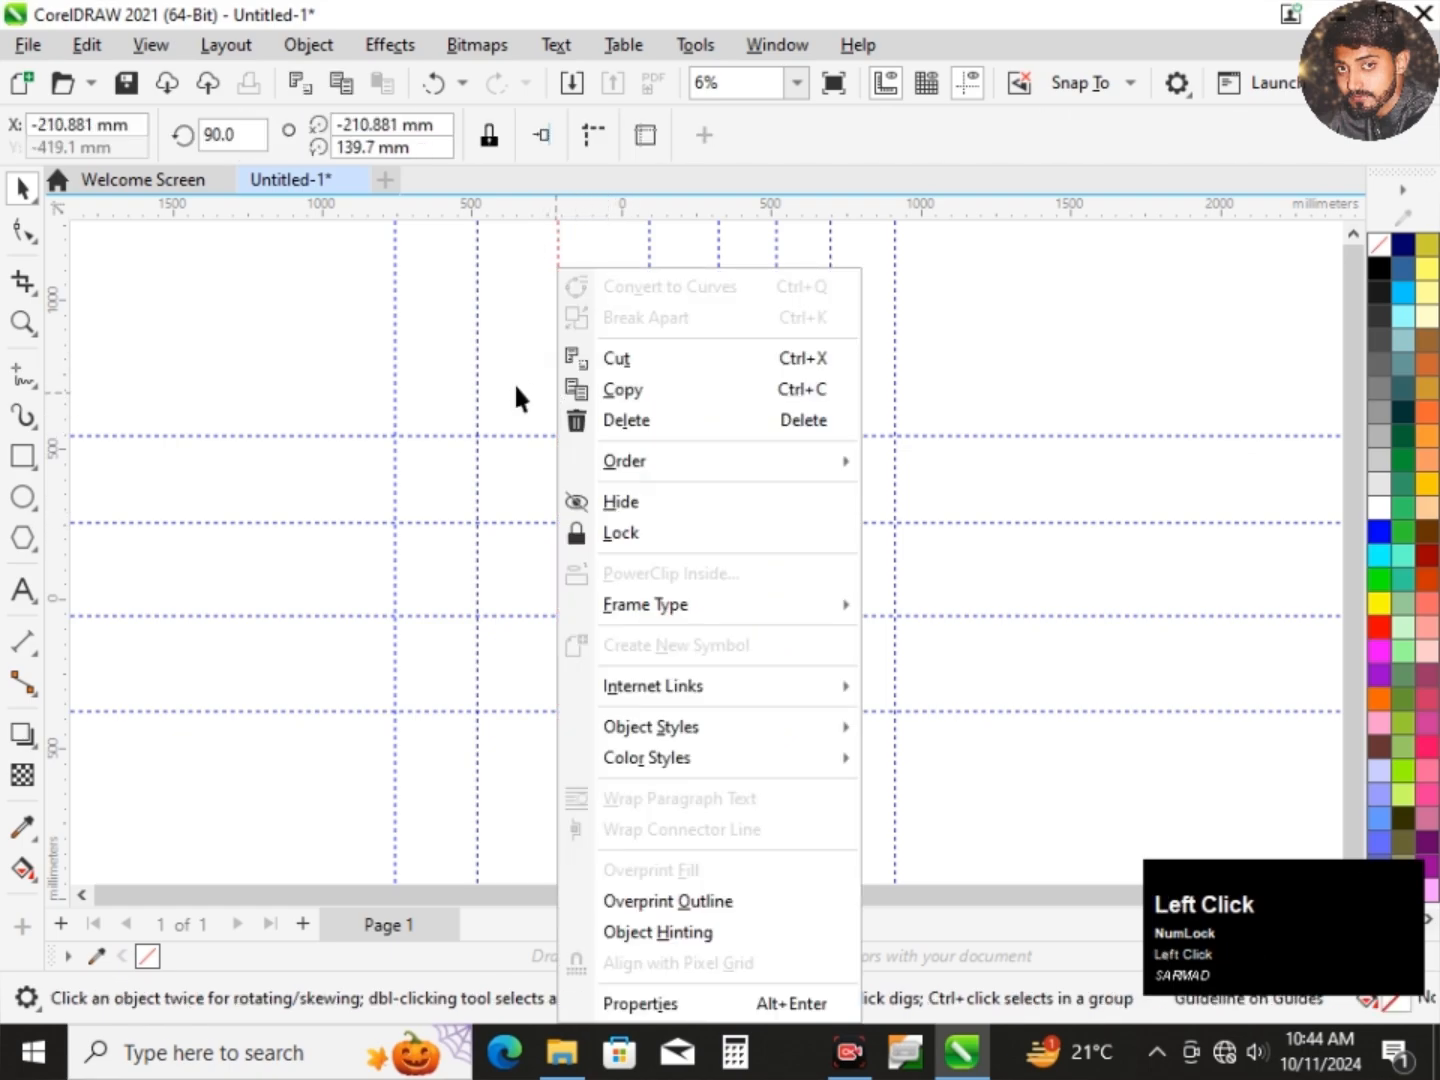
pyautogui.click(479, 372)
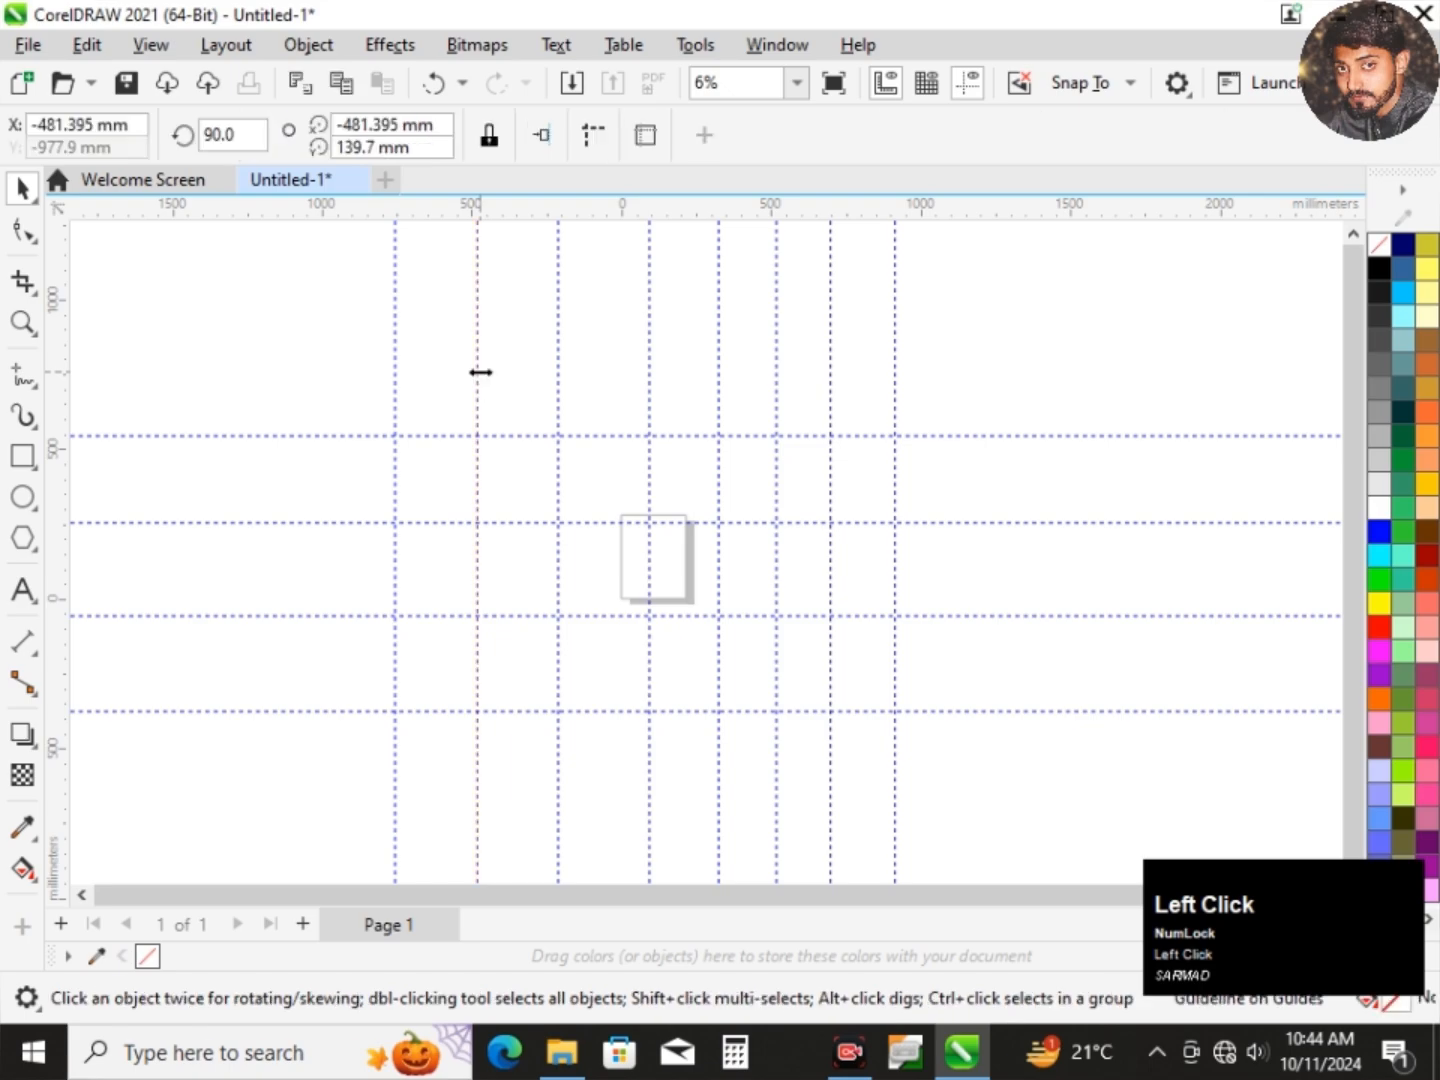
pyautogui.rightClick(482, 372)
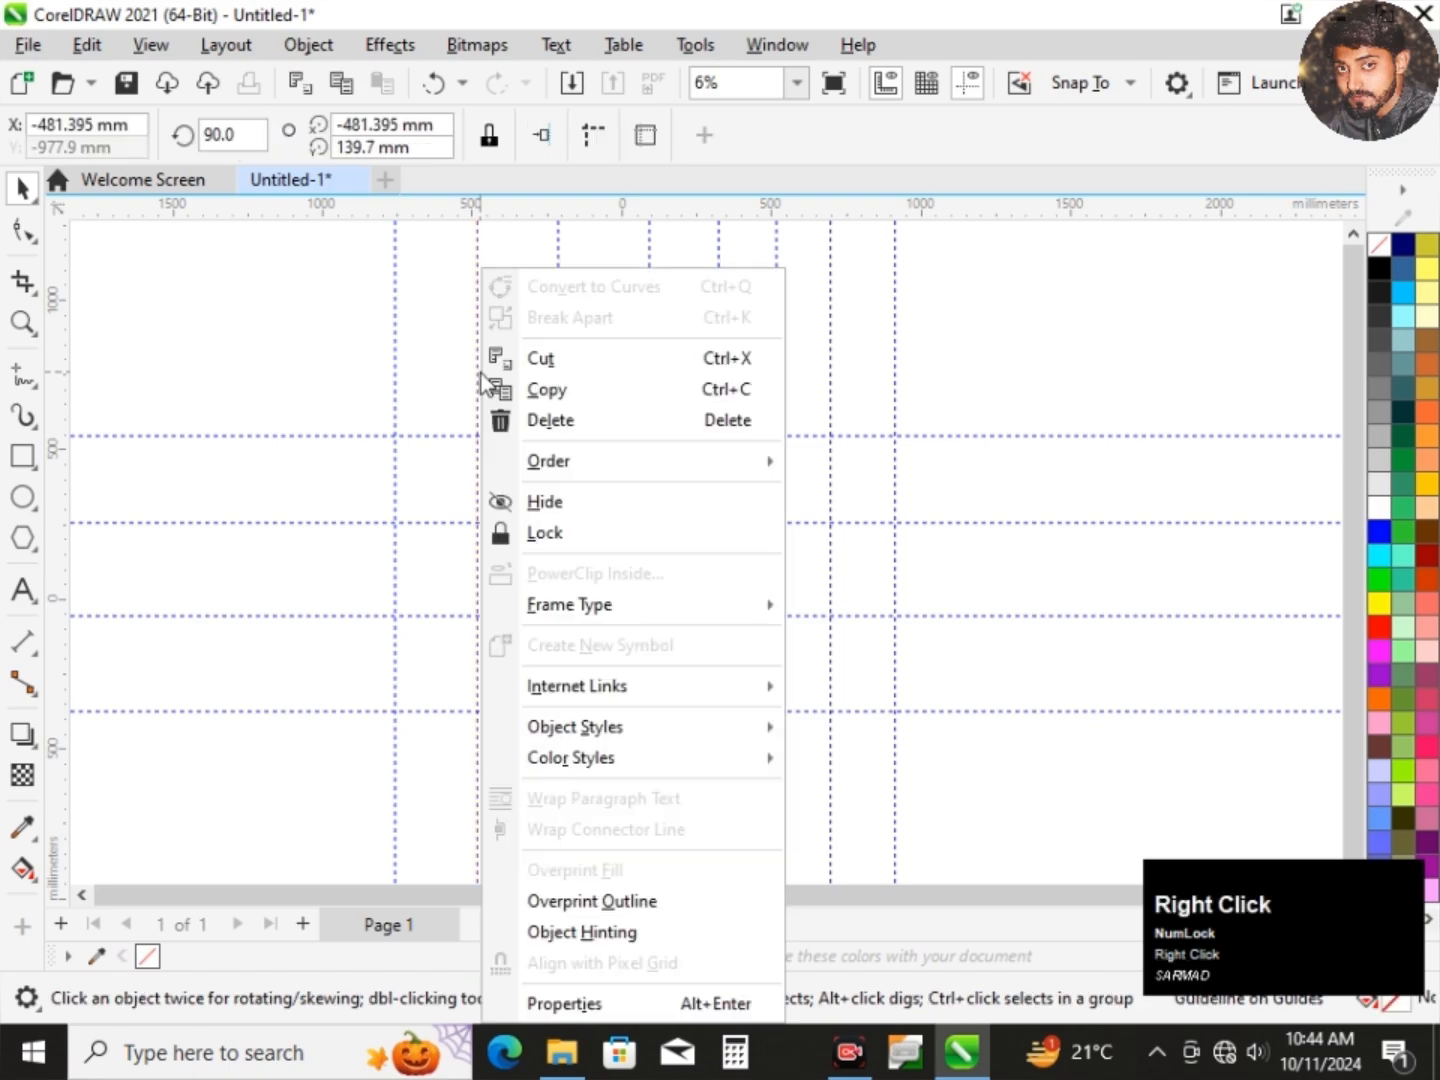
pyautogui.click(572, 543)
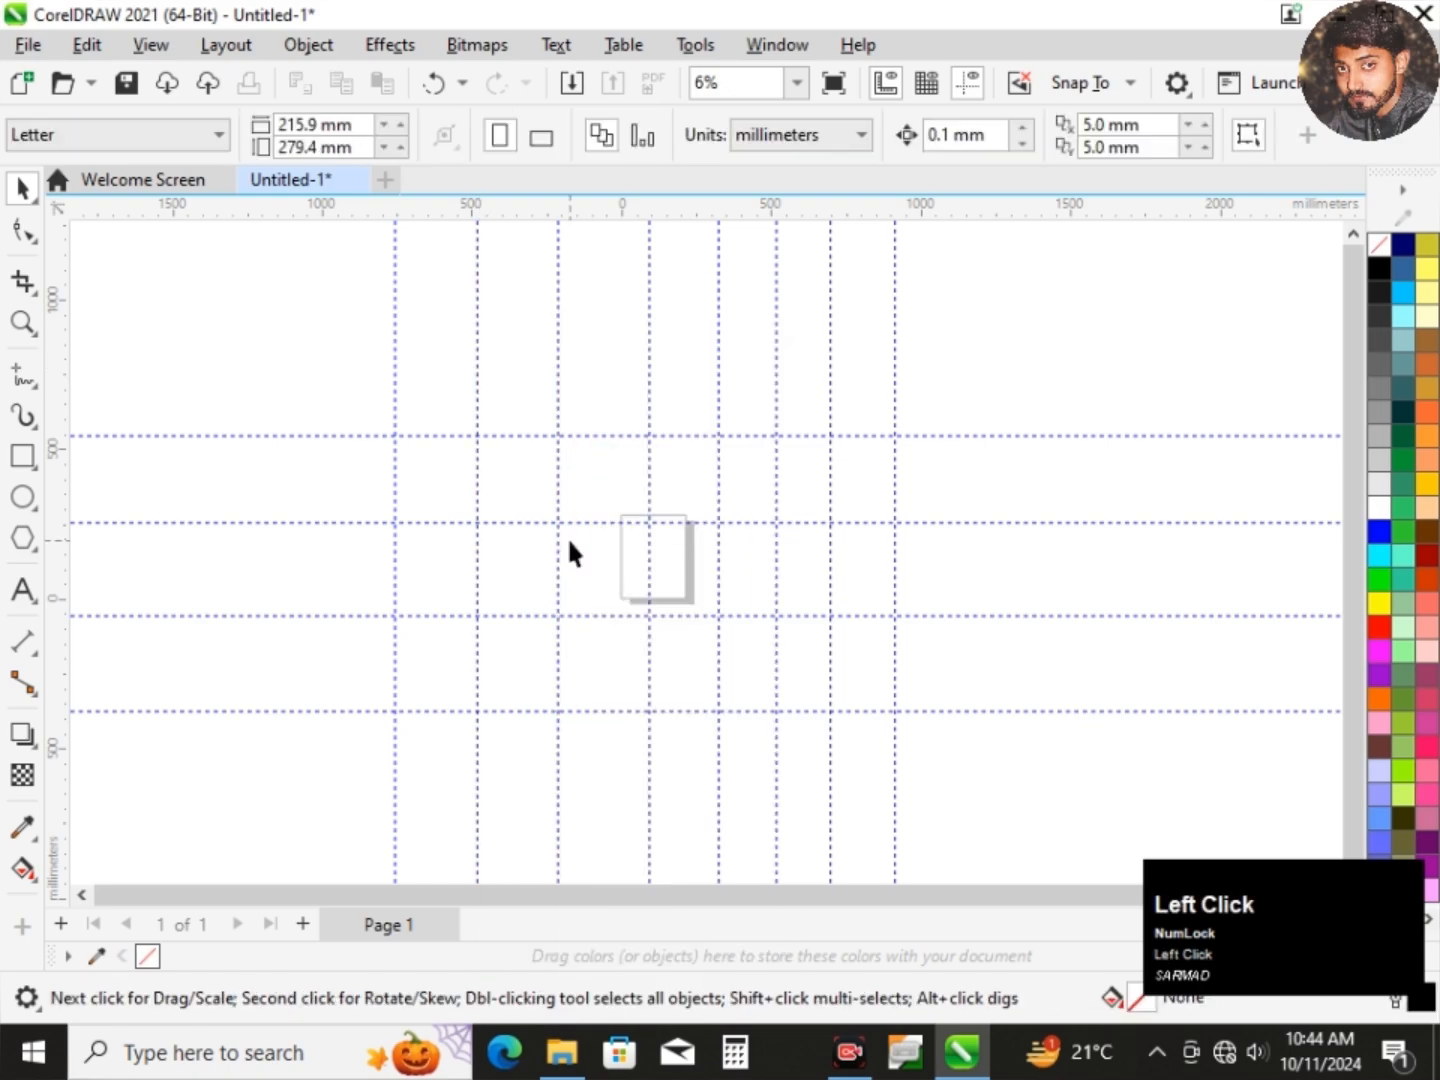
# Try to move the locked guideline, and shift the unlocked vertical guideline between it and the page to x about -230 mm.
pyautogui.click(481, 406)
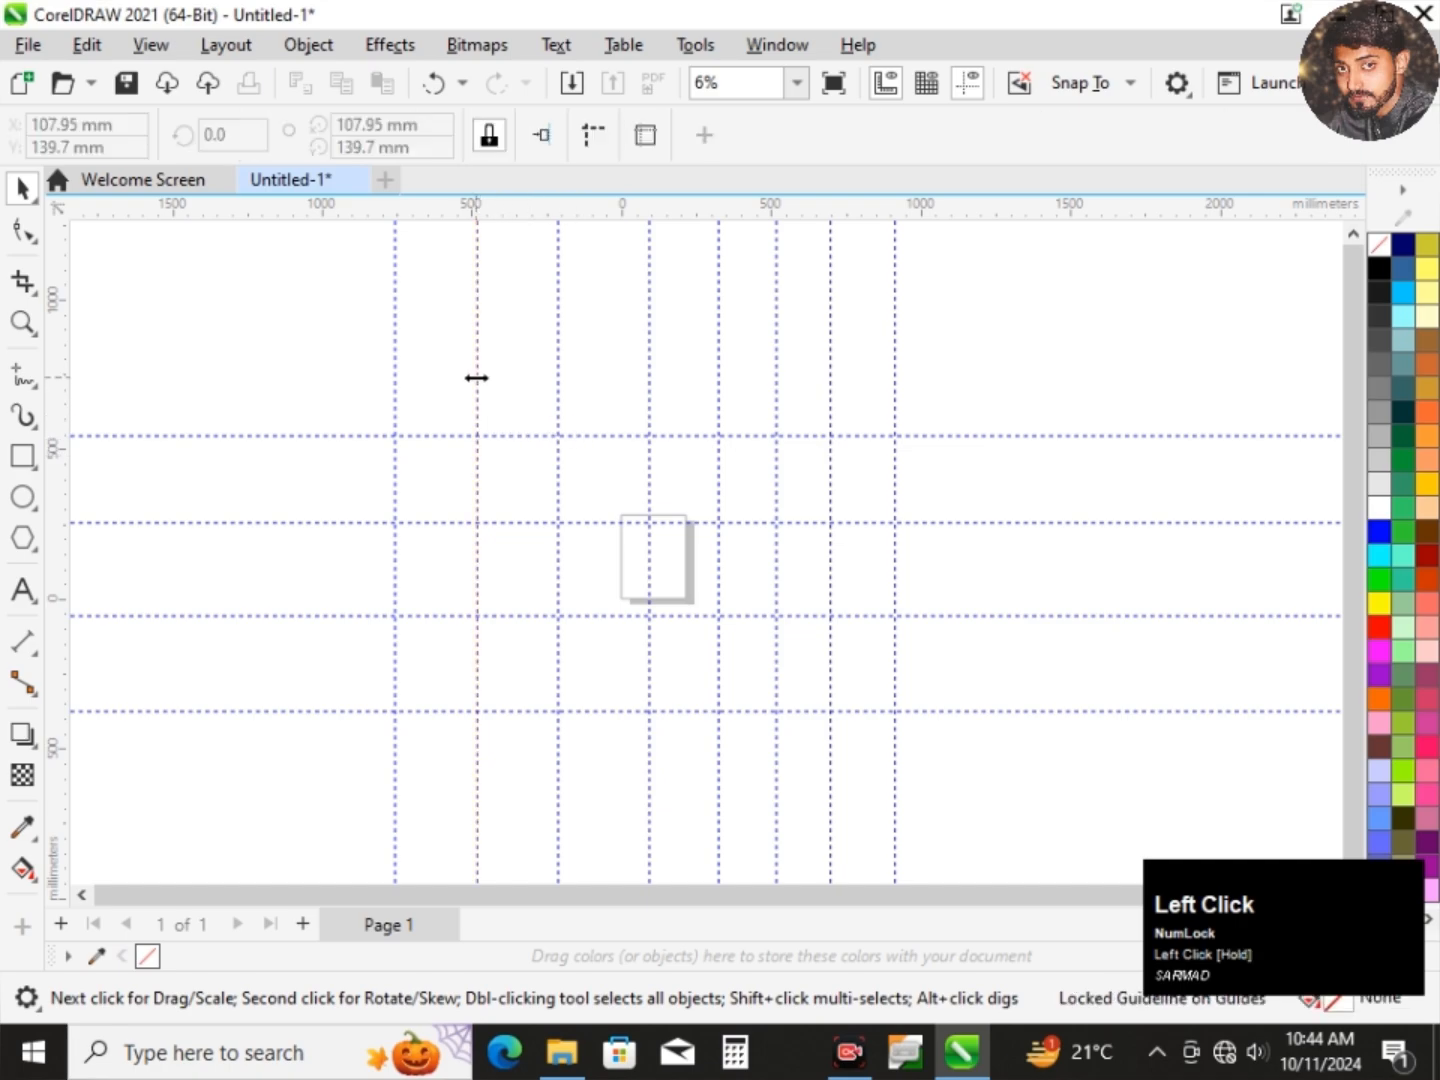
pyautogui.moveTo(477, 378); pyautogui.dragTo(532, 399)
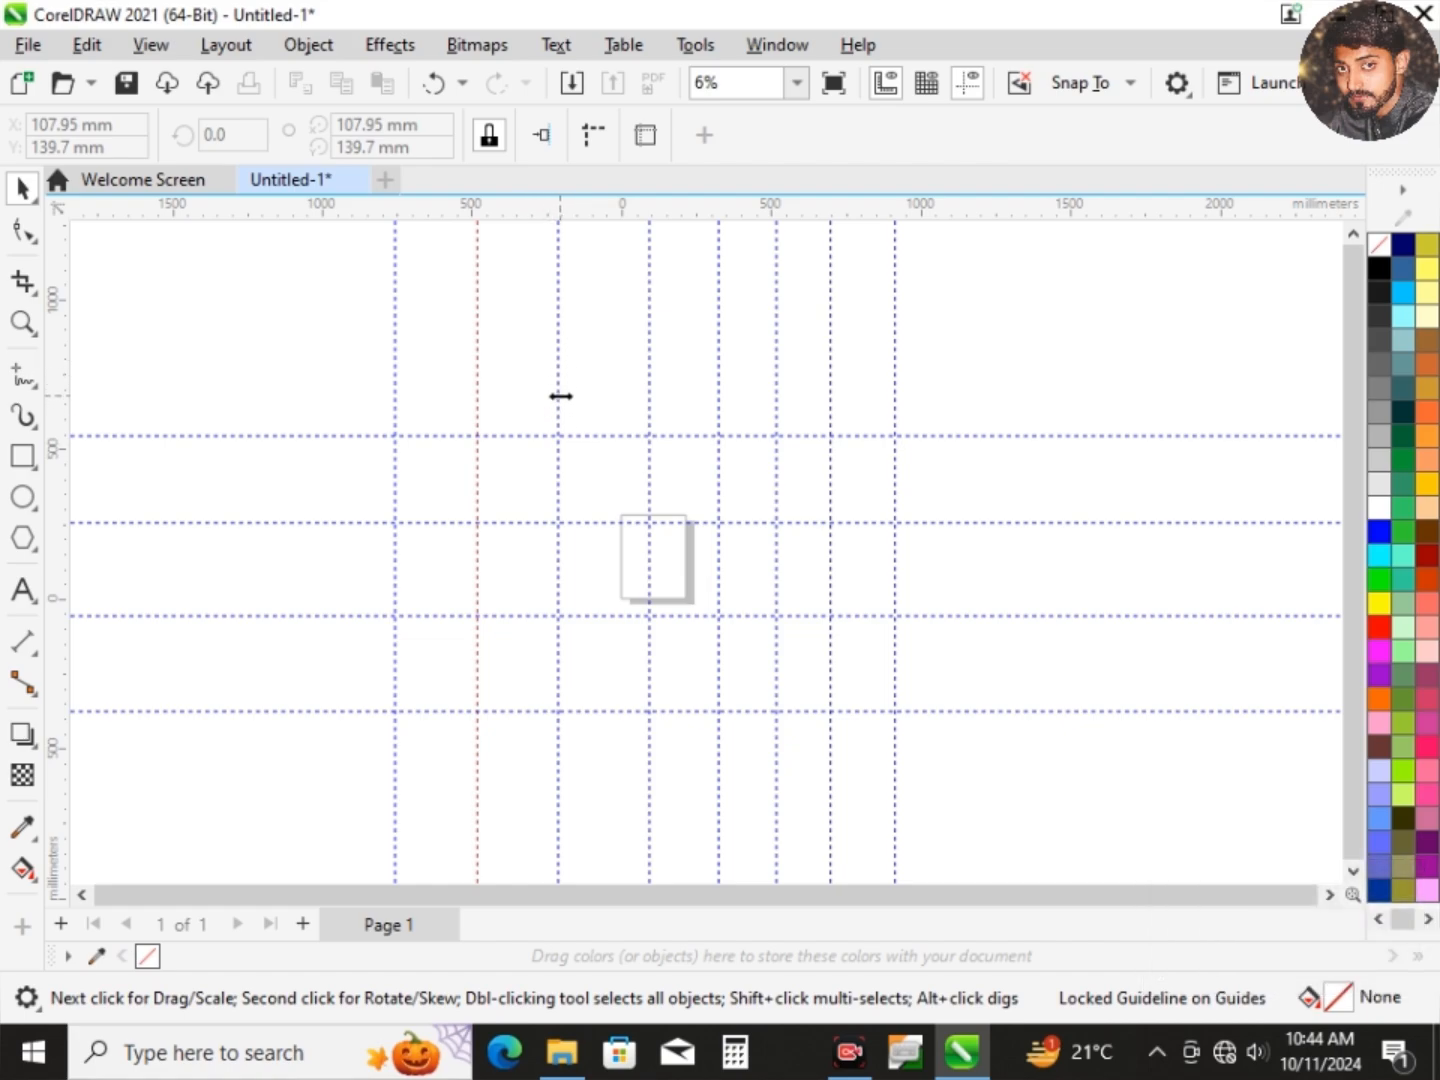
pyautogui.moveTo(561, 400)
pyautogui.mouseDown()
pyautogui.moveTo(514, 411)
pyautogui.moveTo(509, 395)
pyautogui.moveTo(575, 395)
pyautogui.moveTo(554, 395)
pyautogui.mouseUp()
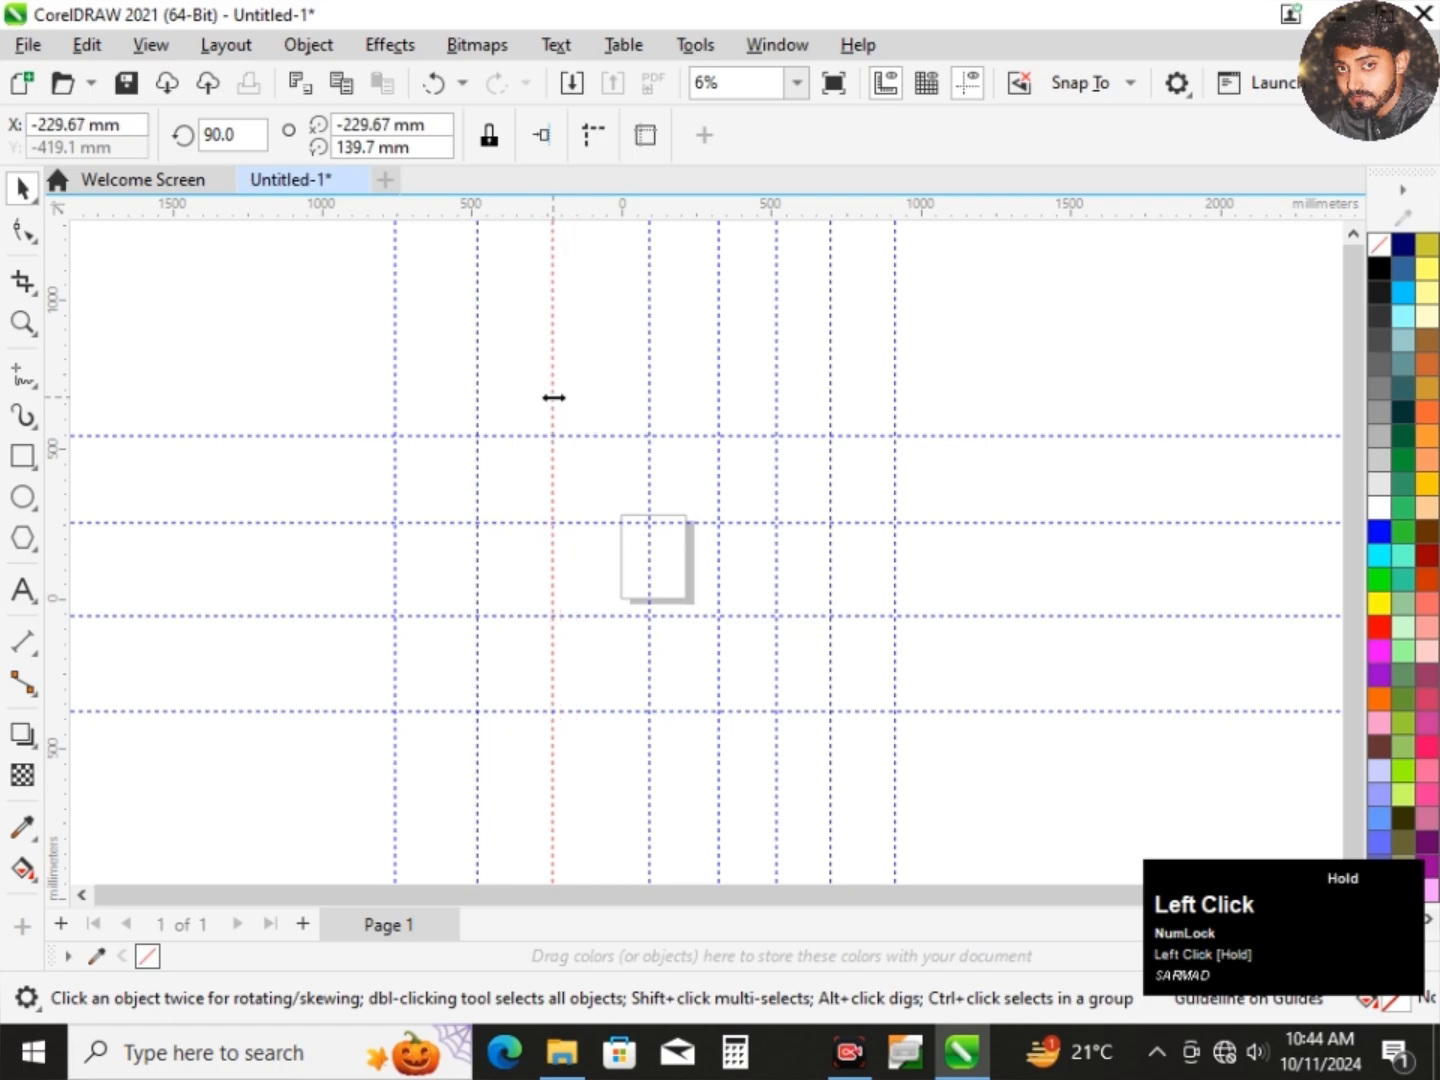
# Unlock the locked vertical guideline.
pyautogui.click(479, 380)
pyautogui.rightClick(481, 383)
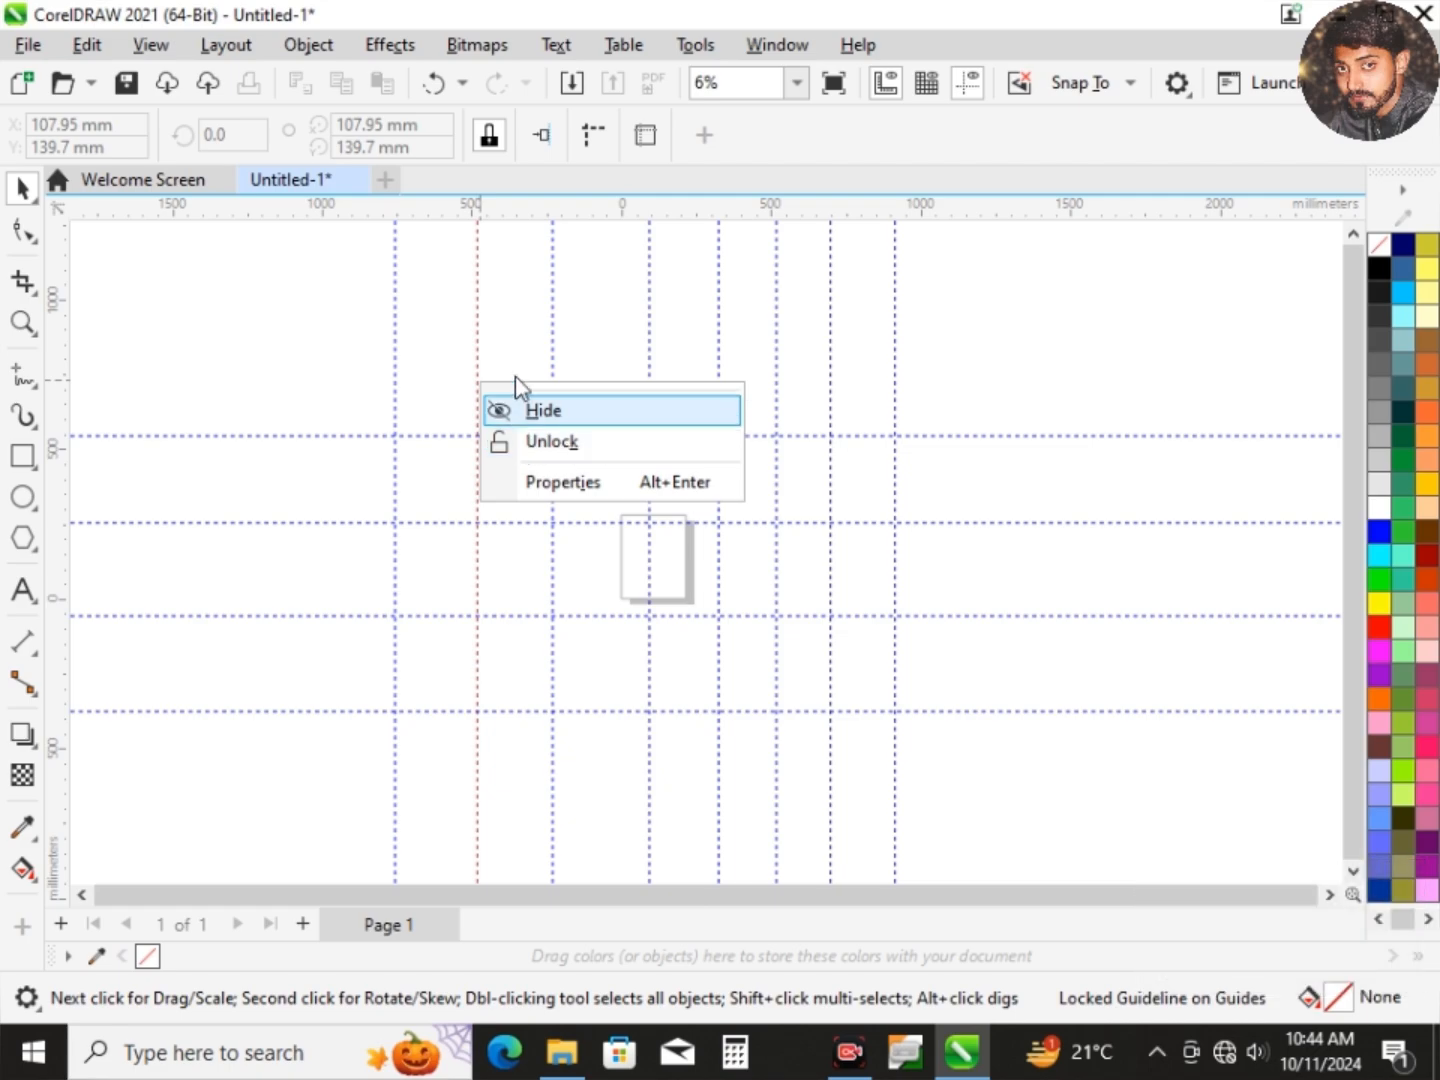
pyautogui.click(495, 323)
pyautogui.rightClick(480, 316)
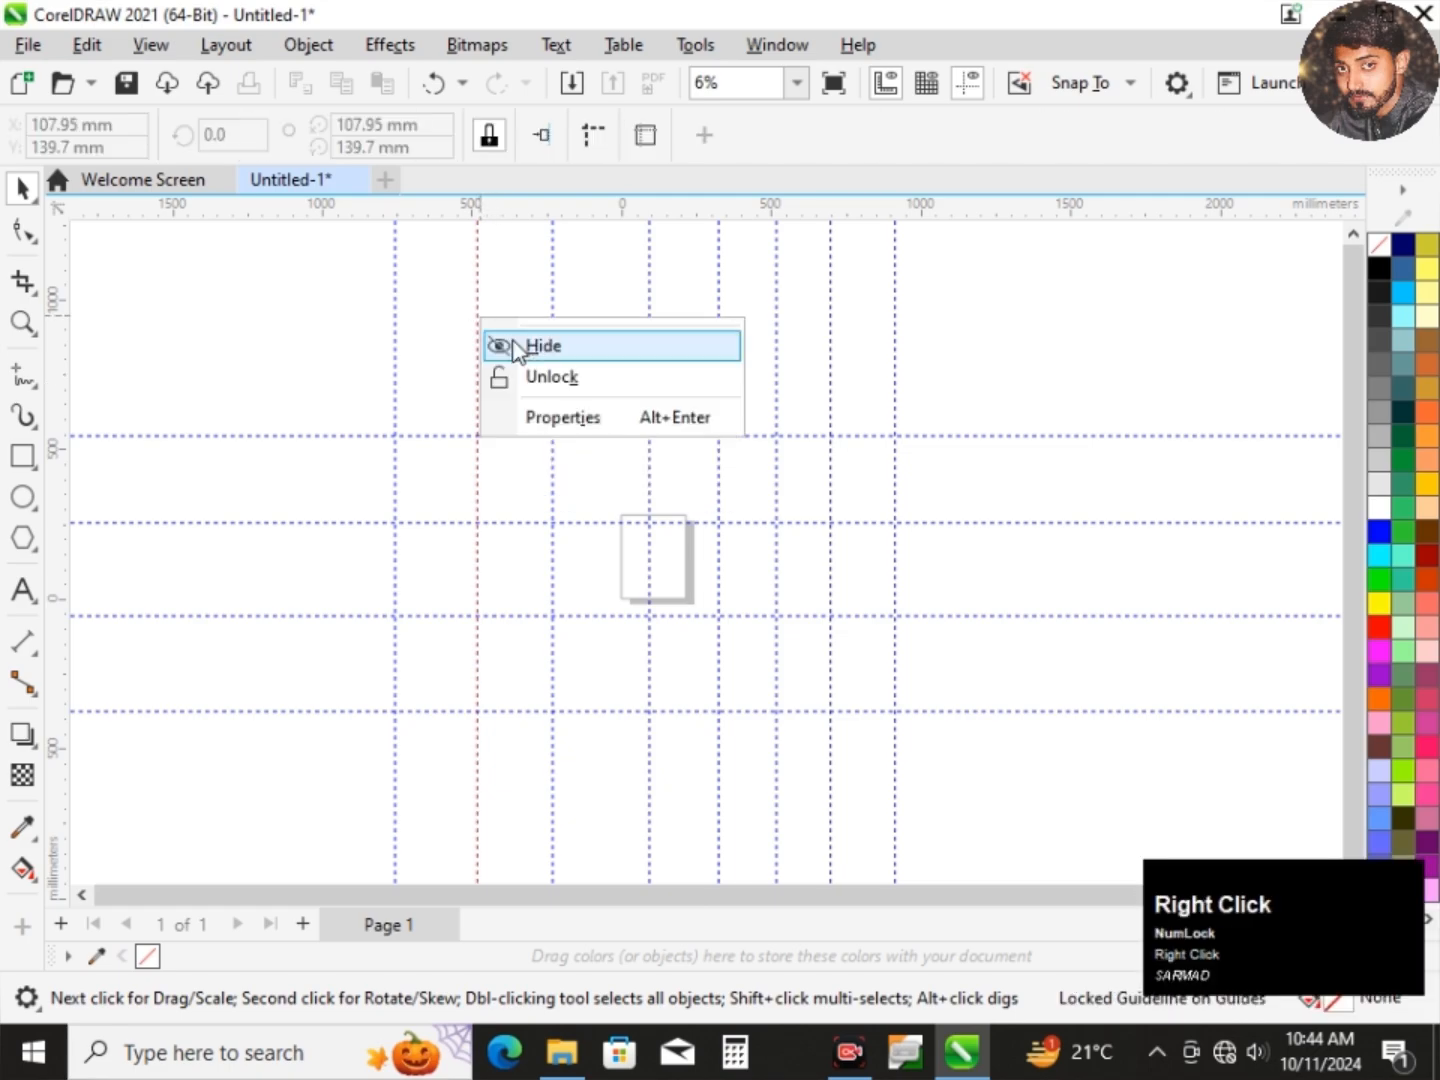
pyautogui.click(573, 377)
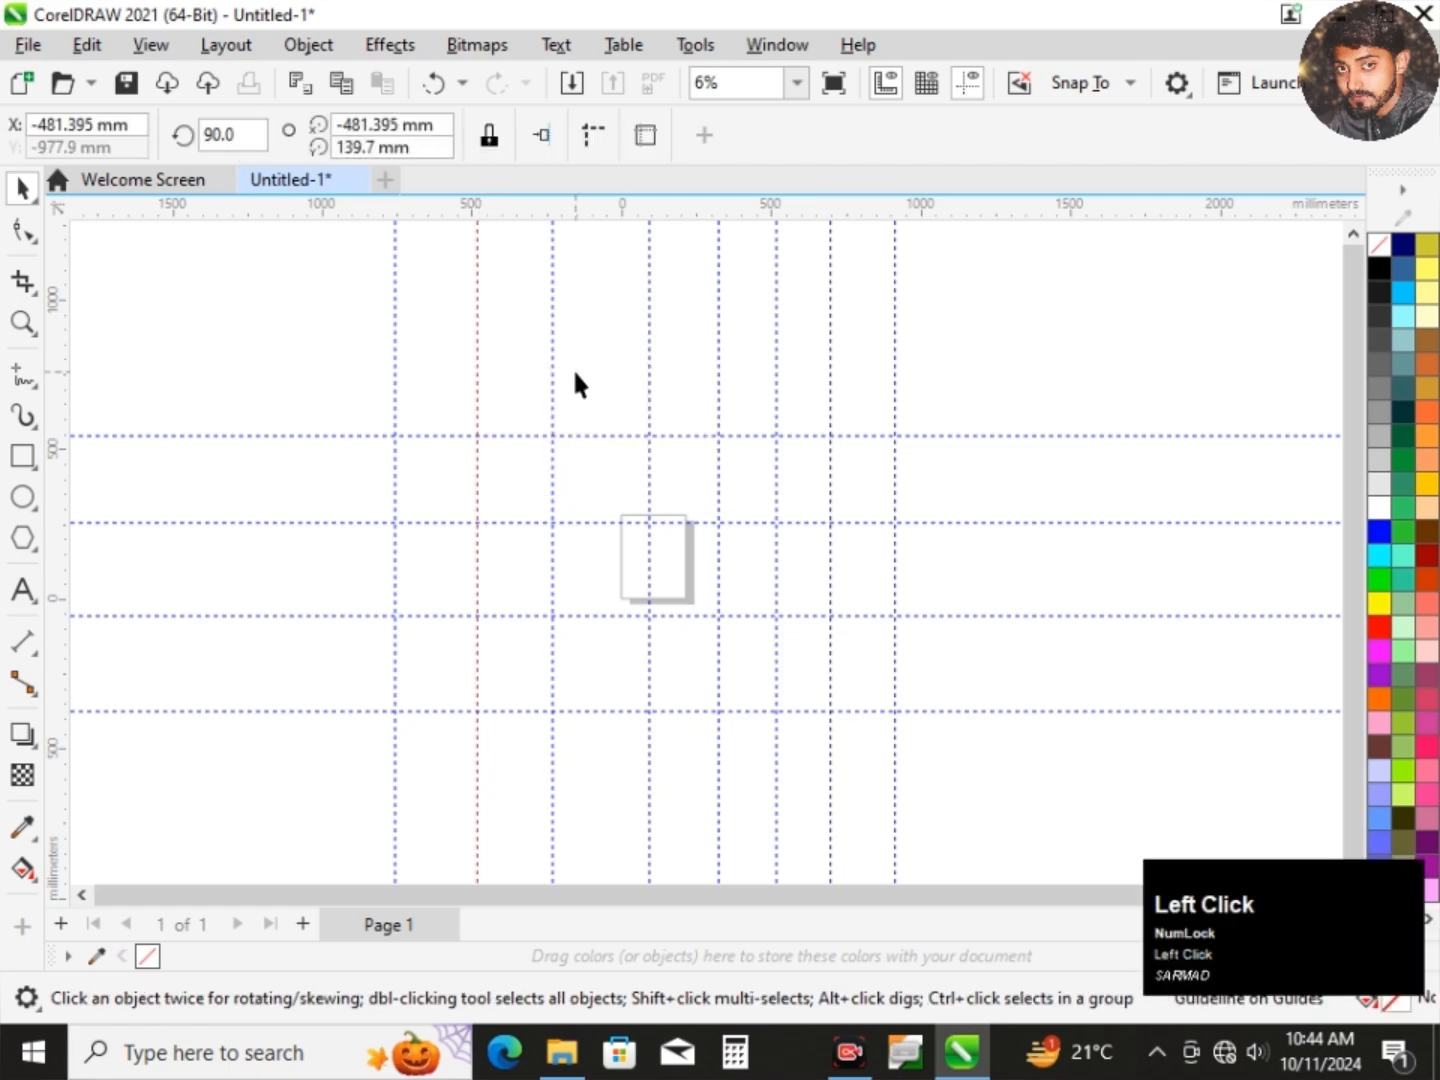
# Move the unlocked guideline to x about -535 mm and deselect it.
pyautogui.click(473, 382)
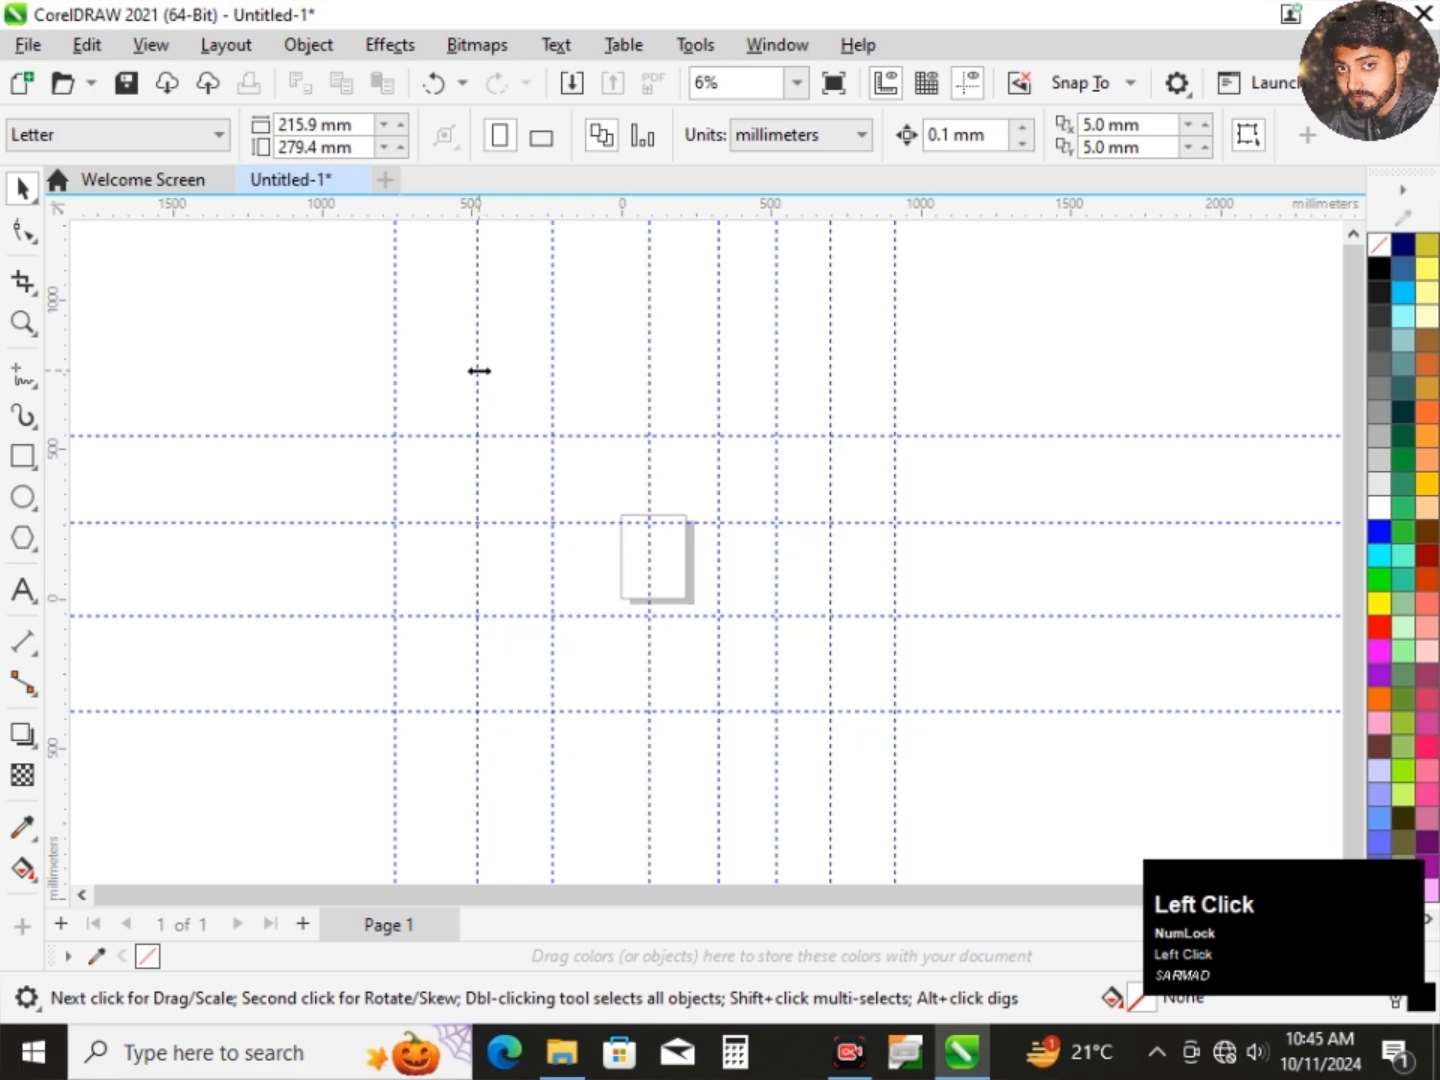
pyautogui.moveTo(477, 371)
pyautogui.mouseDown()
pyautogui.moveTo(428, 365)
pyautogui.moveTo(508, 375)
pyautogui.moveTo(464, 376)
pyautogui.mouseUp()
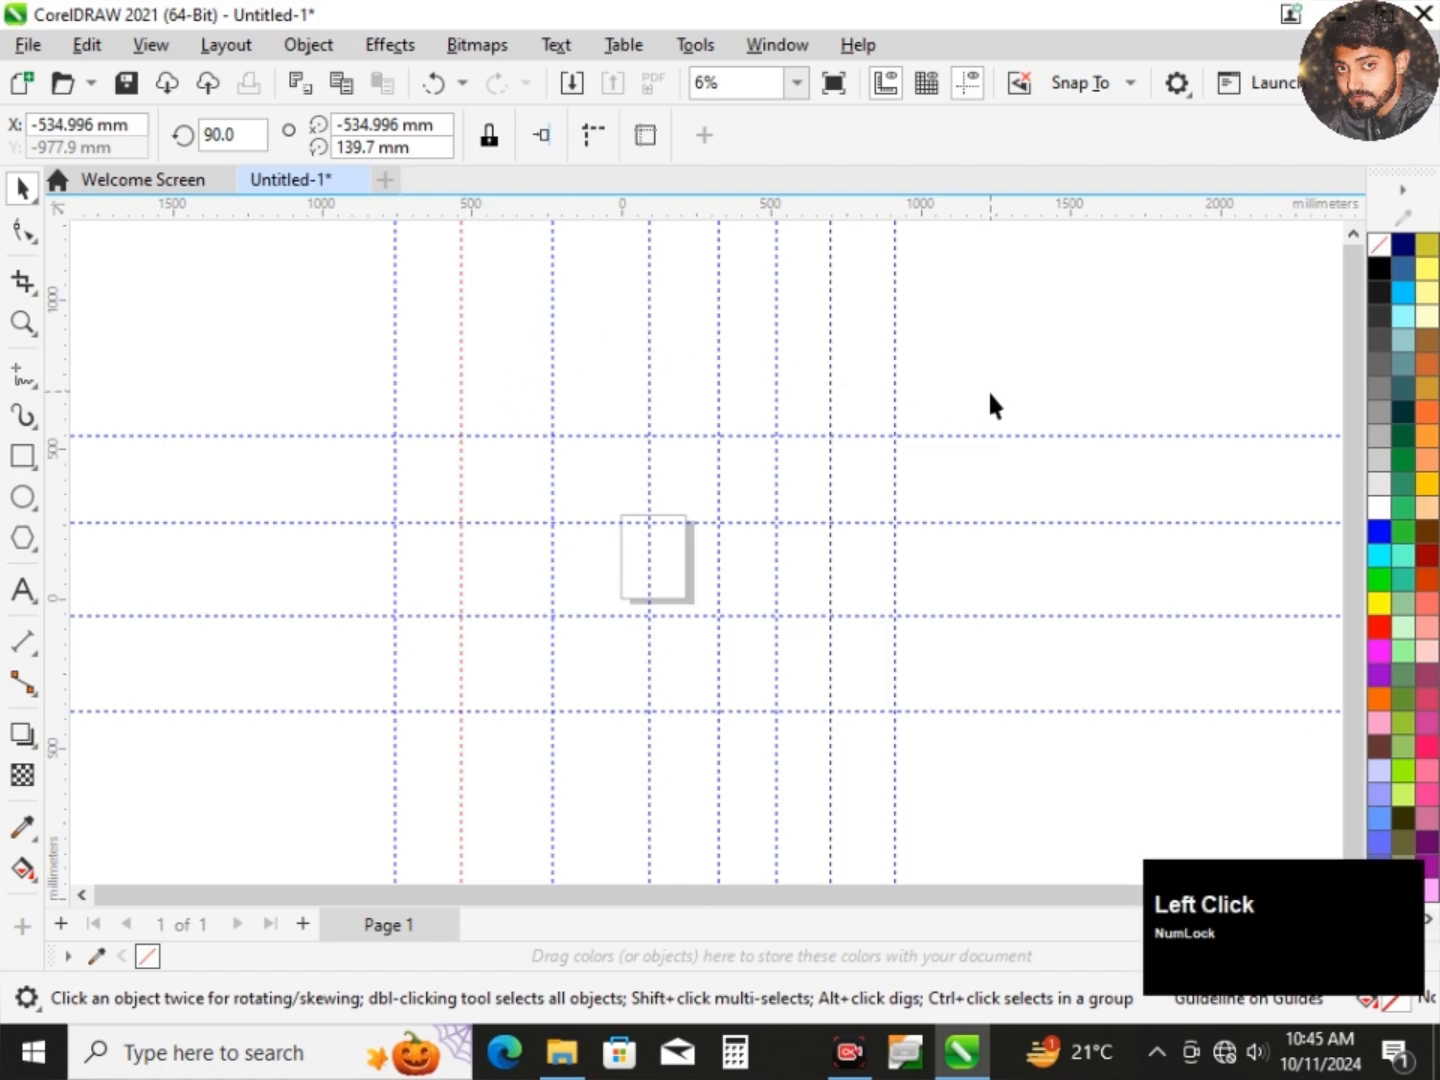
pyautogui.moveTo(989, 395); pyautogui.dragTo(231, 817)
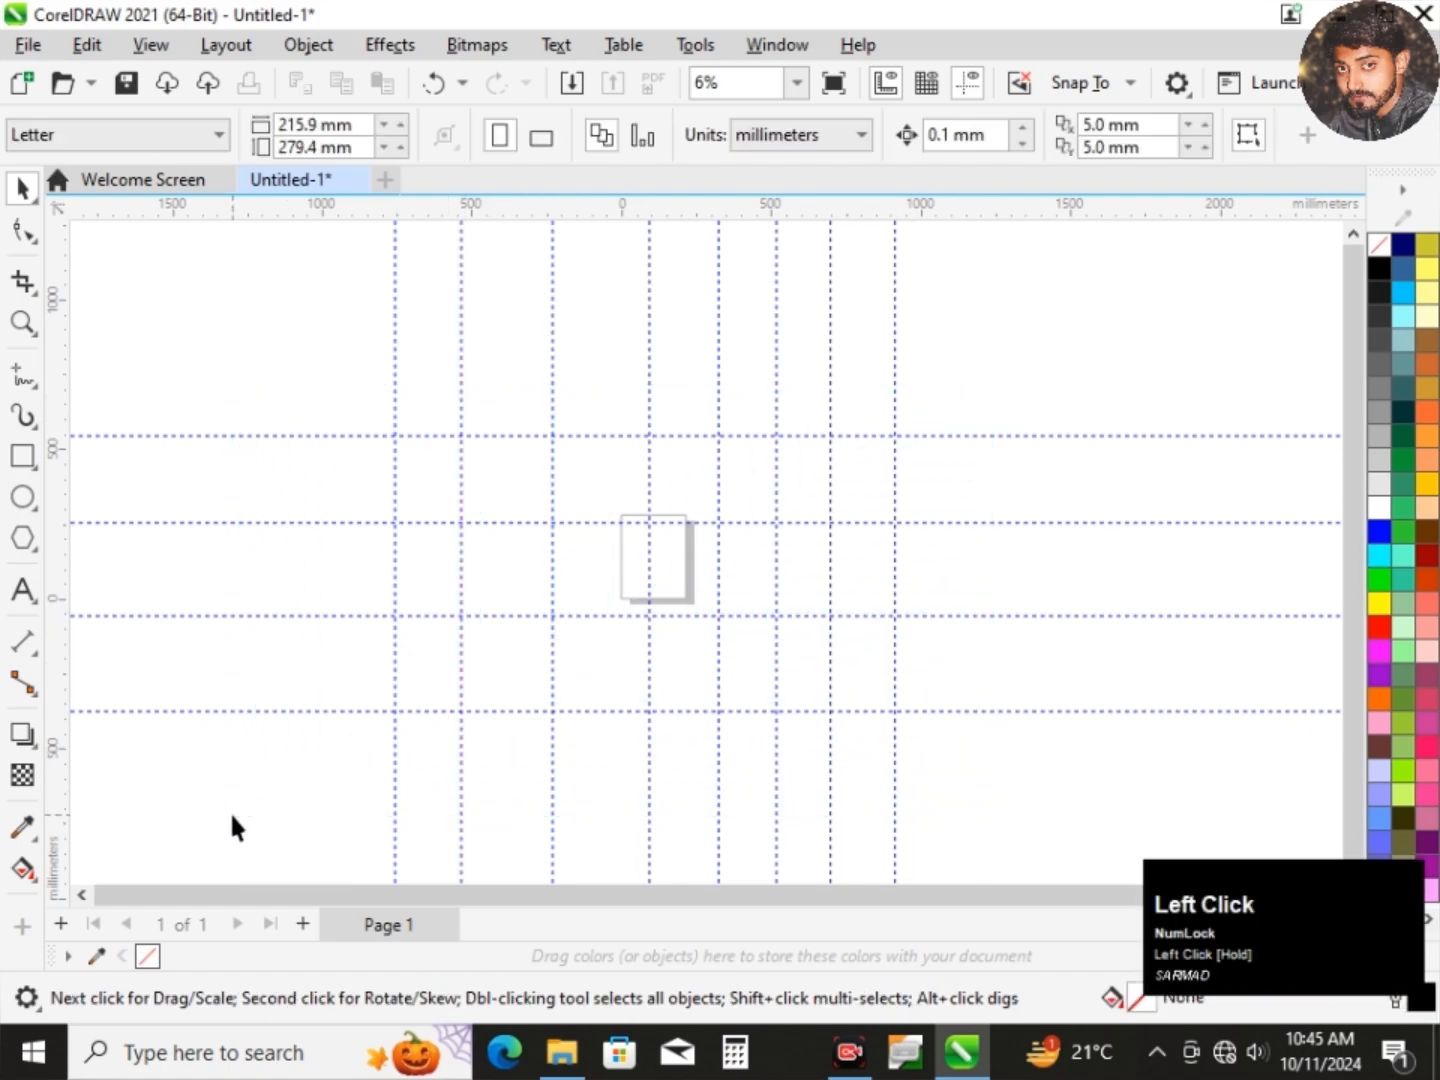
# Delete the two vertical guidelines nearest the page on its left side and the one crossing the page.
pyautogui.click(462, 374)
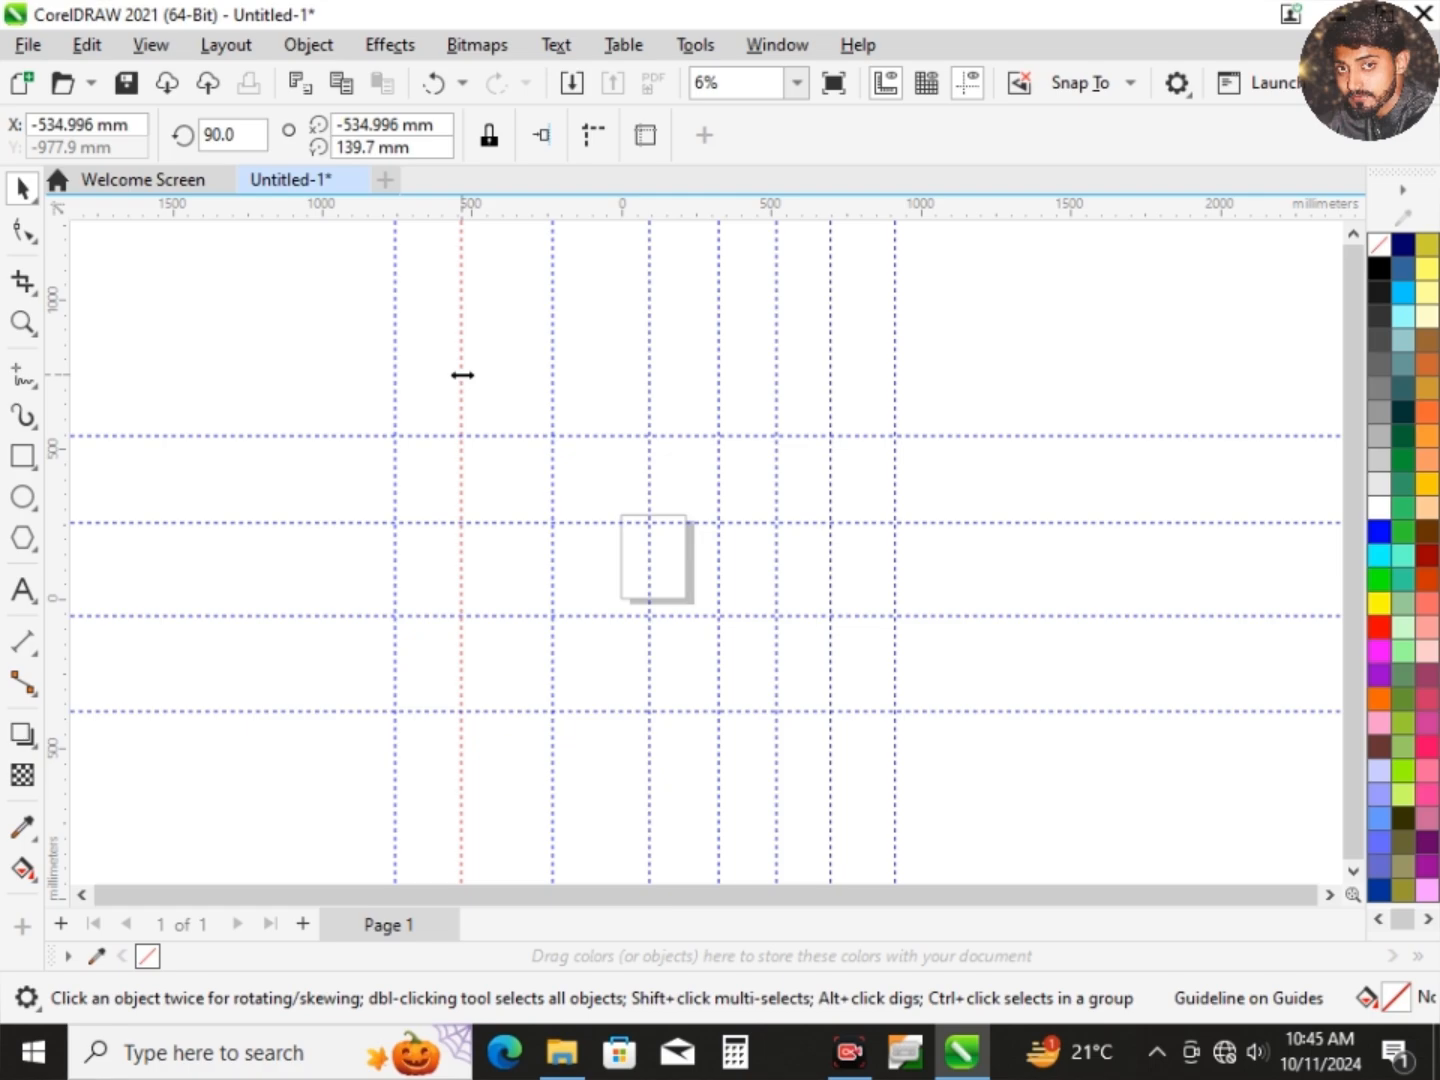
pyautogui.press('Delete')
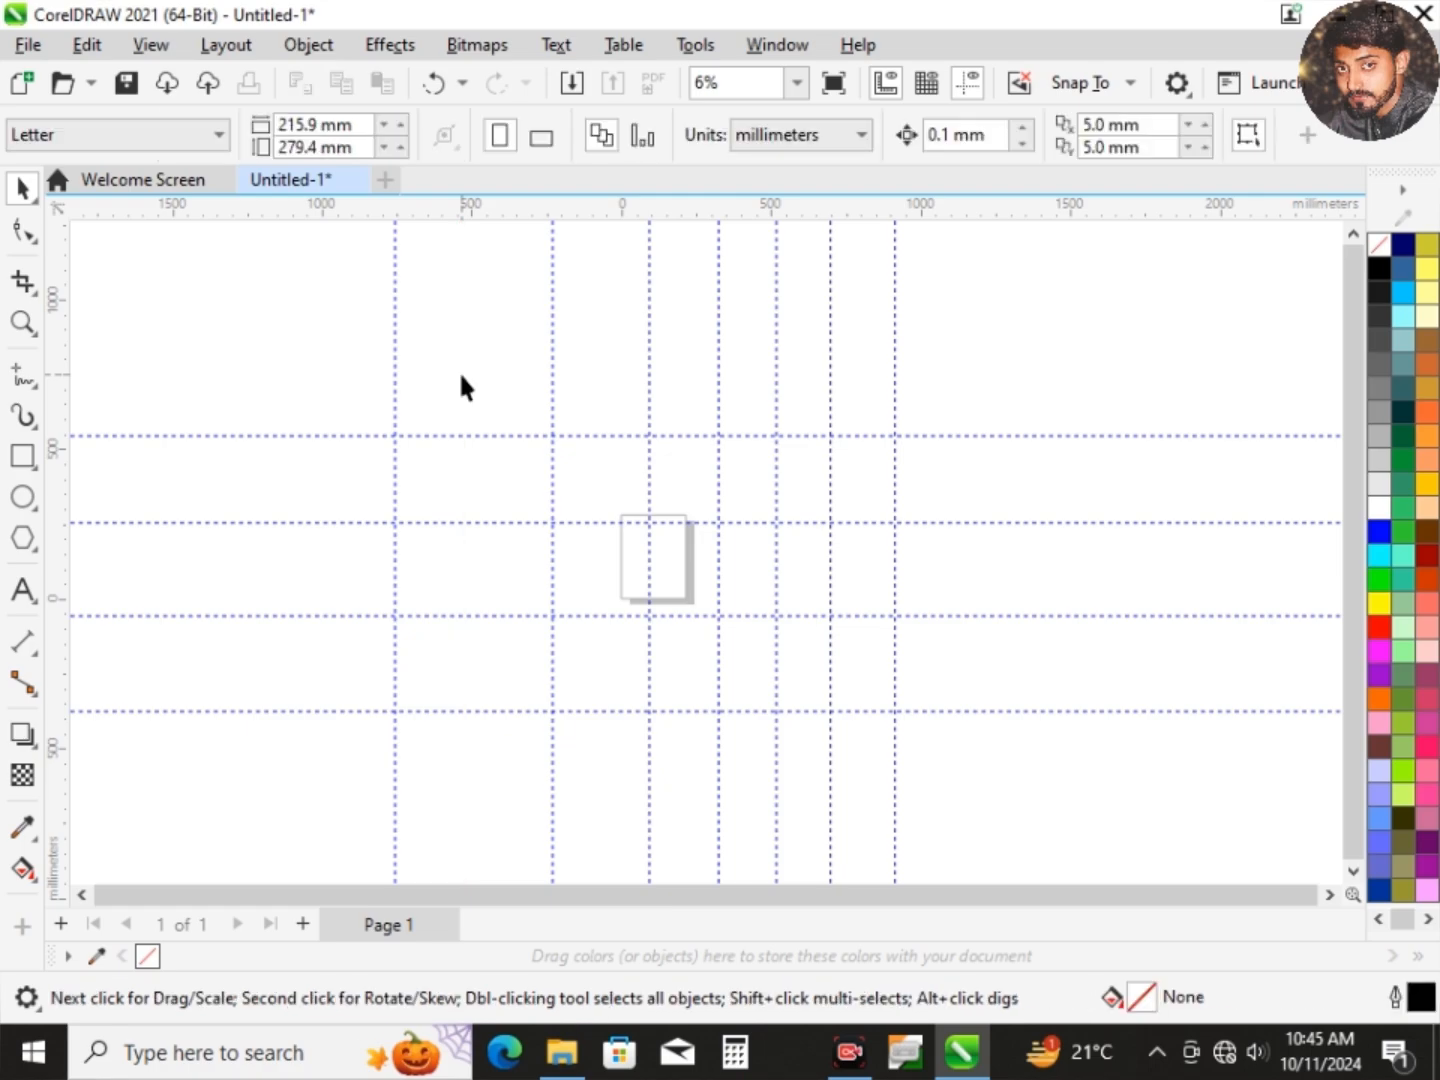
pyautogui.click(556, 391)
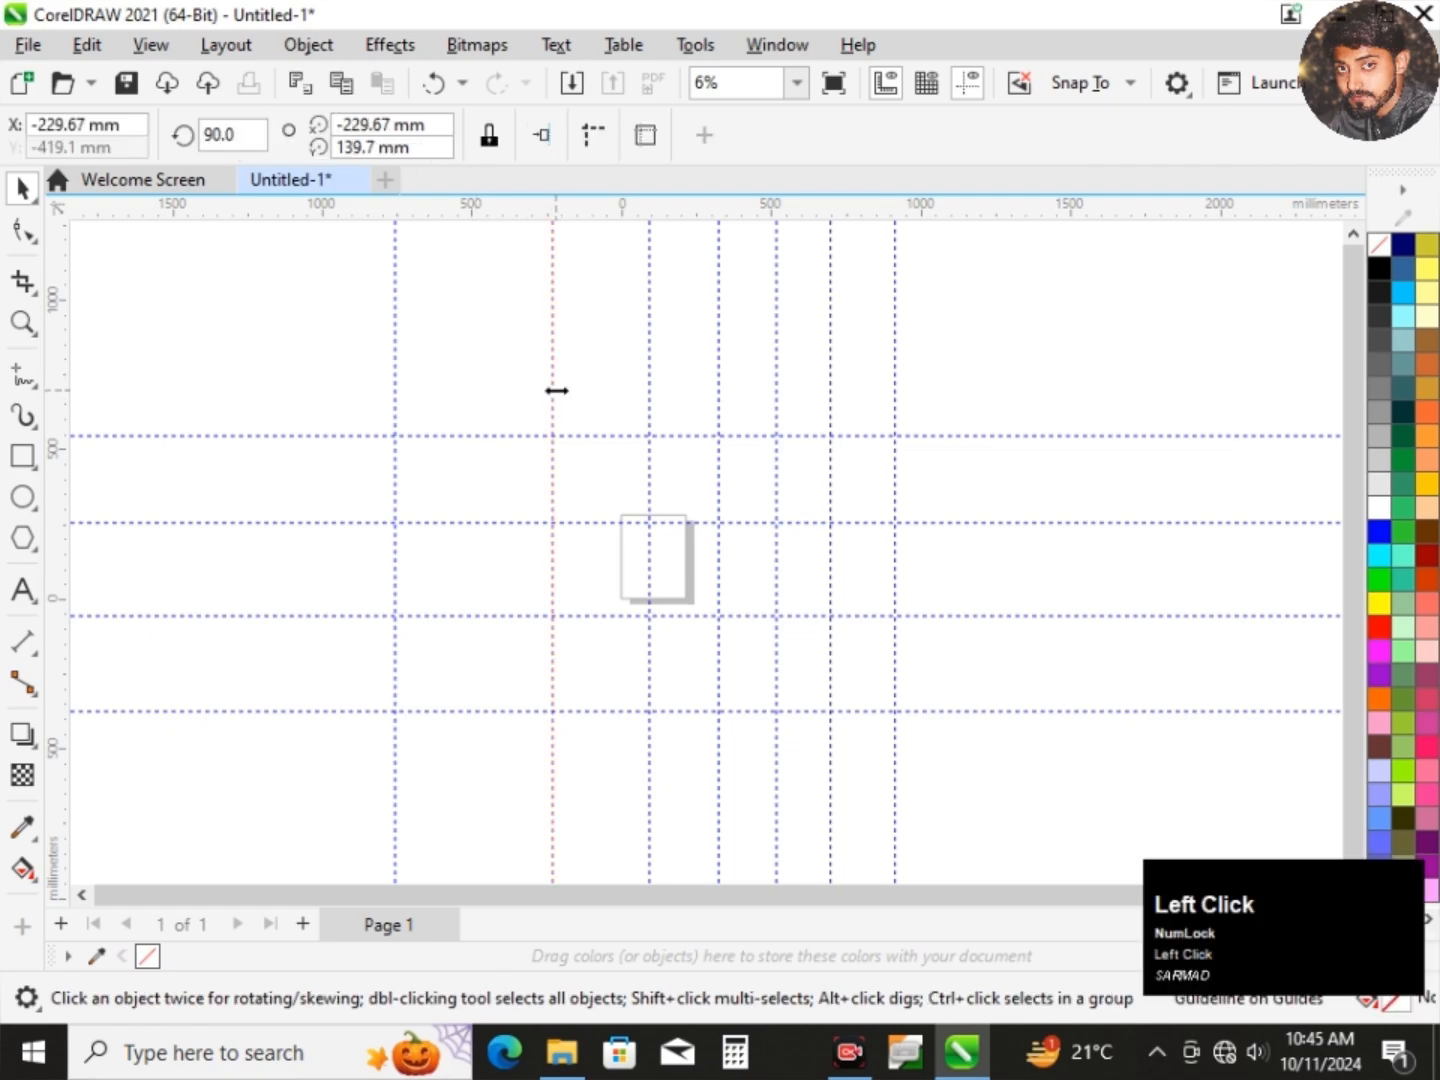
pyautogui.press('Delete')
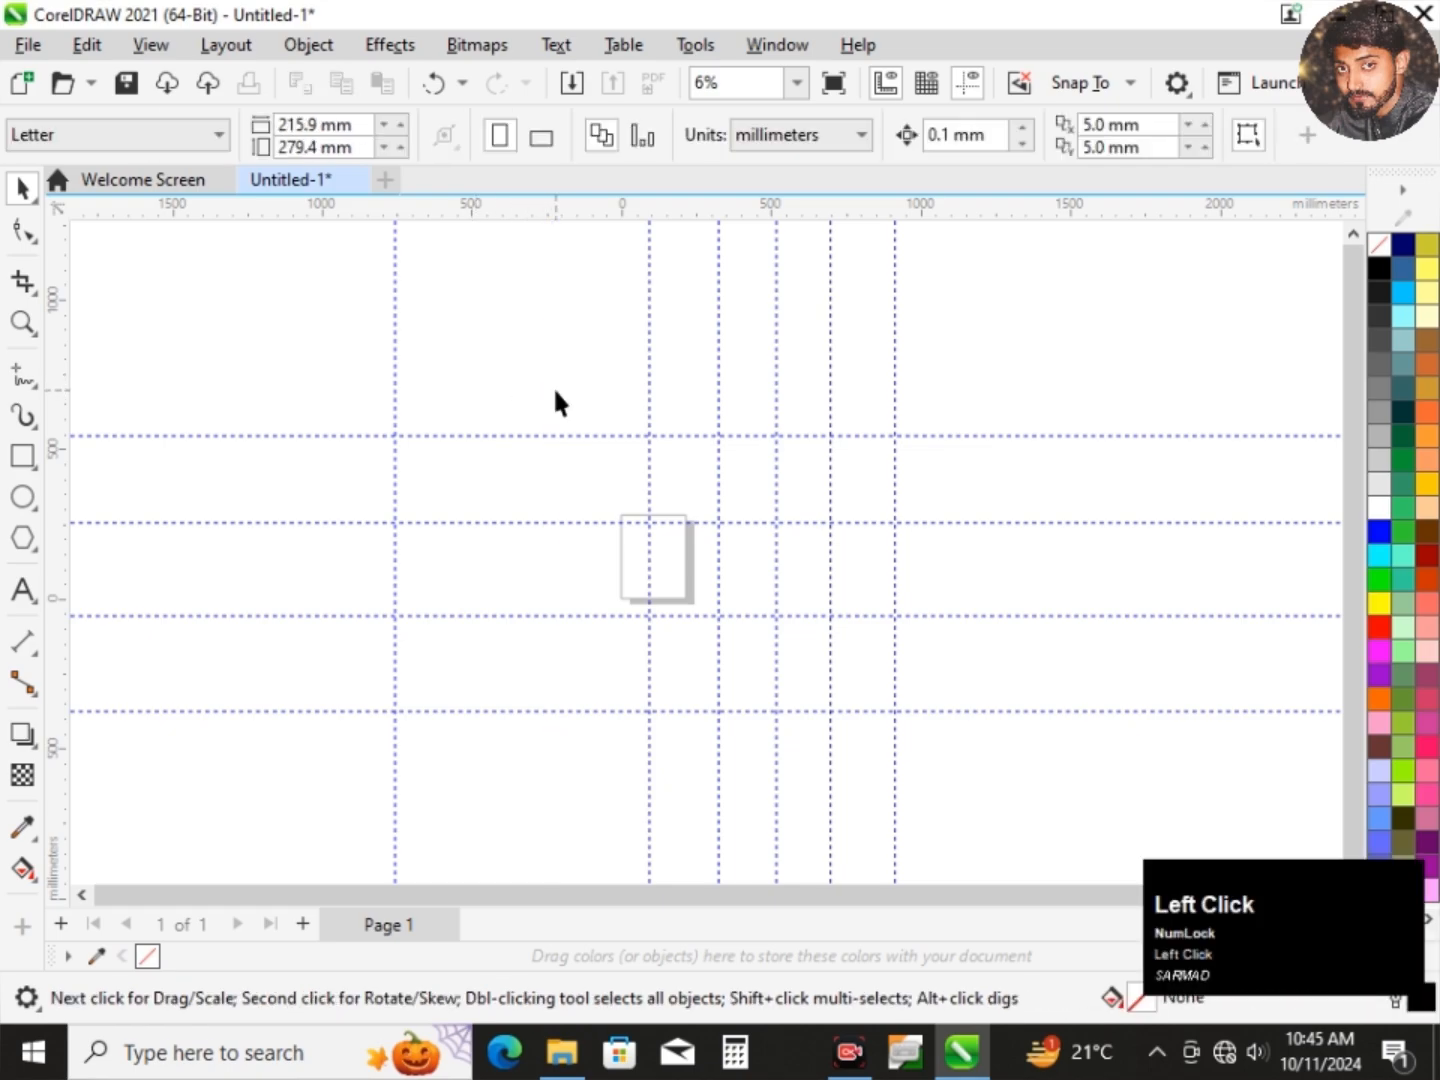
pyautogui.click(649, 396)
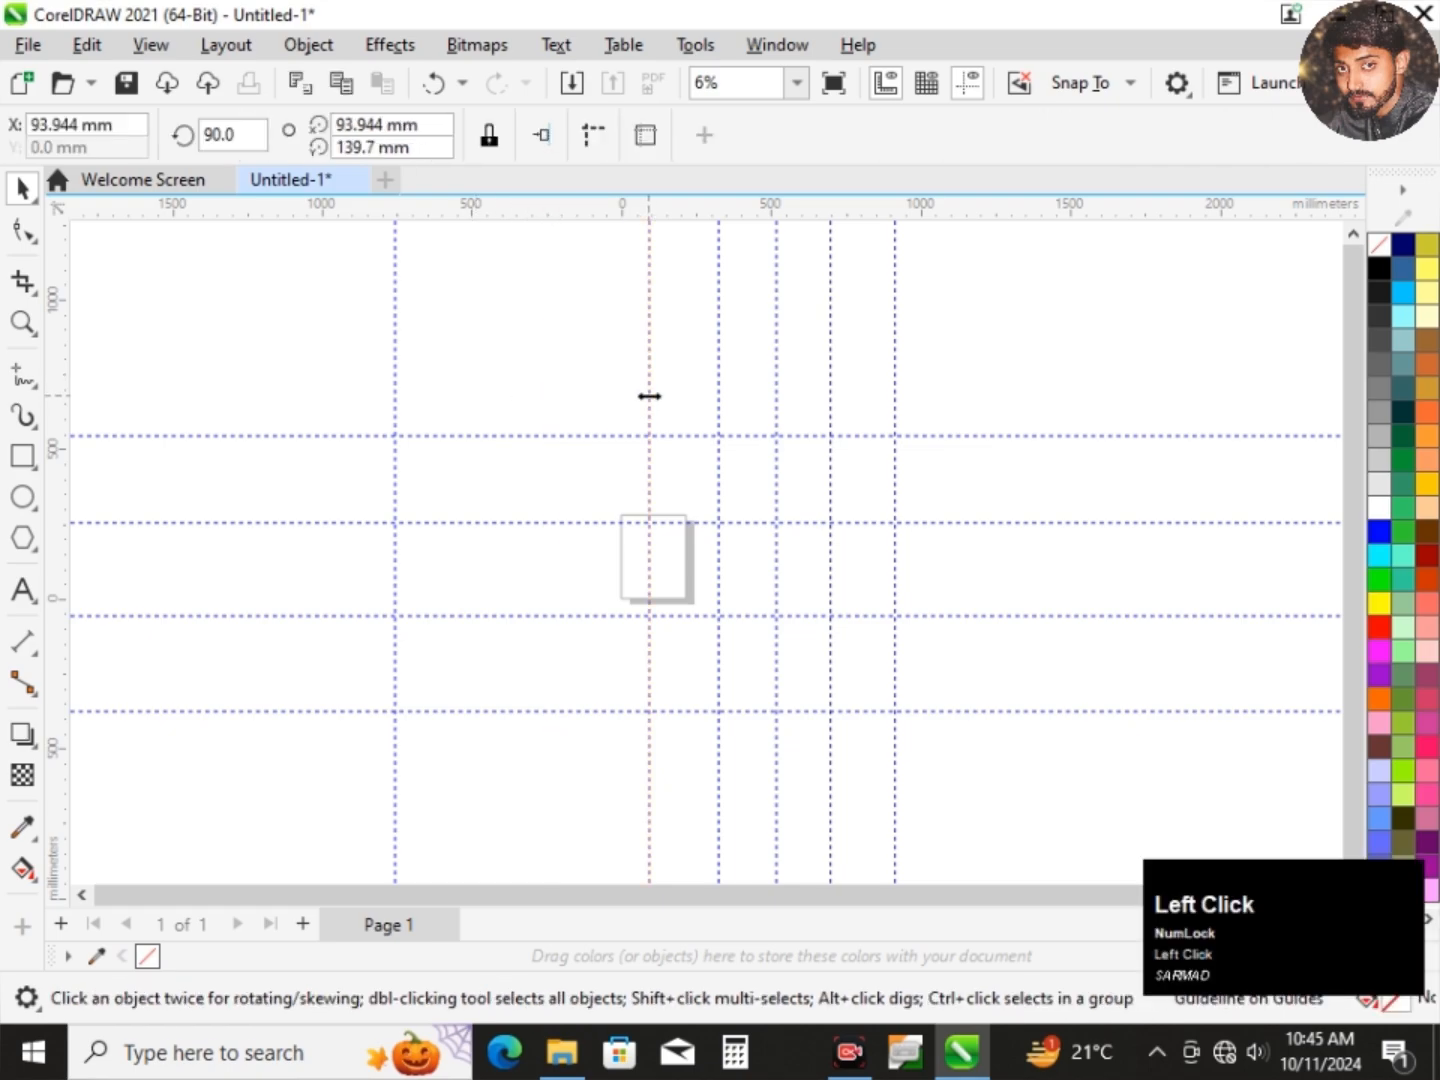
pyautogui.press('Delete')
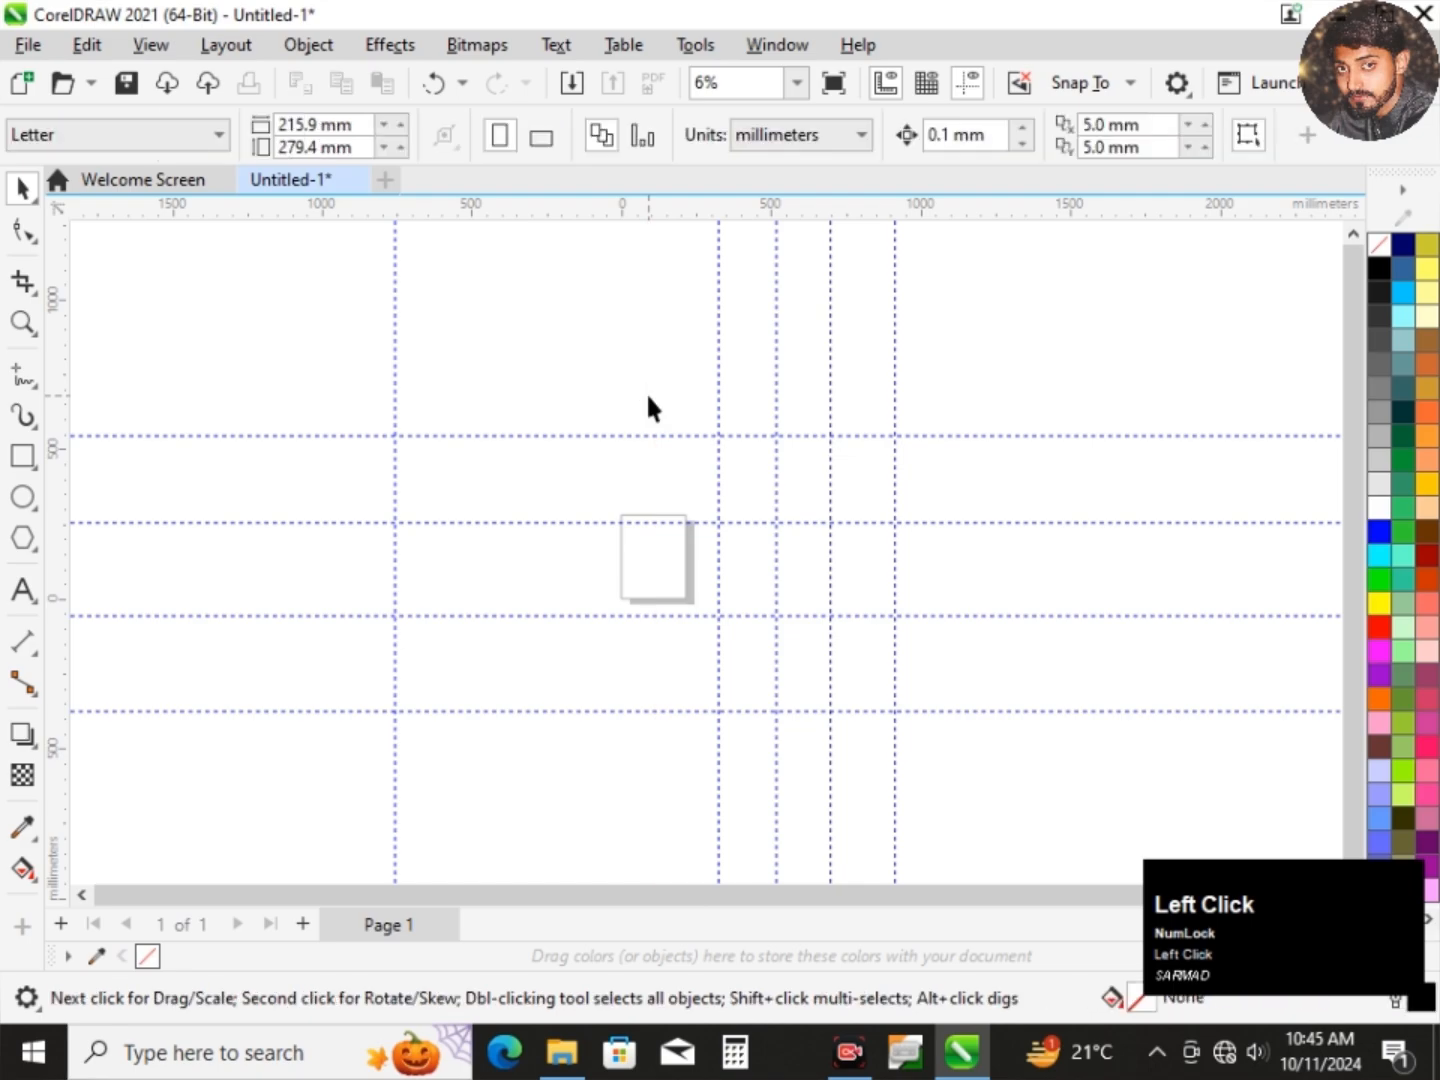
# Delete the four vertical guidelines to the right of the page.
pyautogui.rightClick(720, 405)
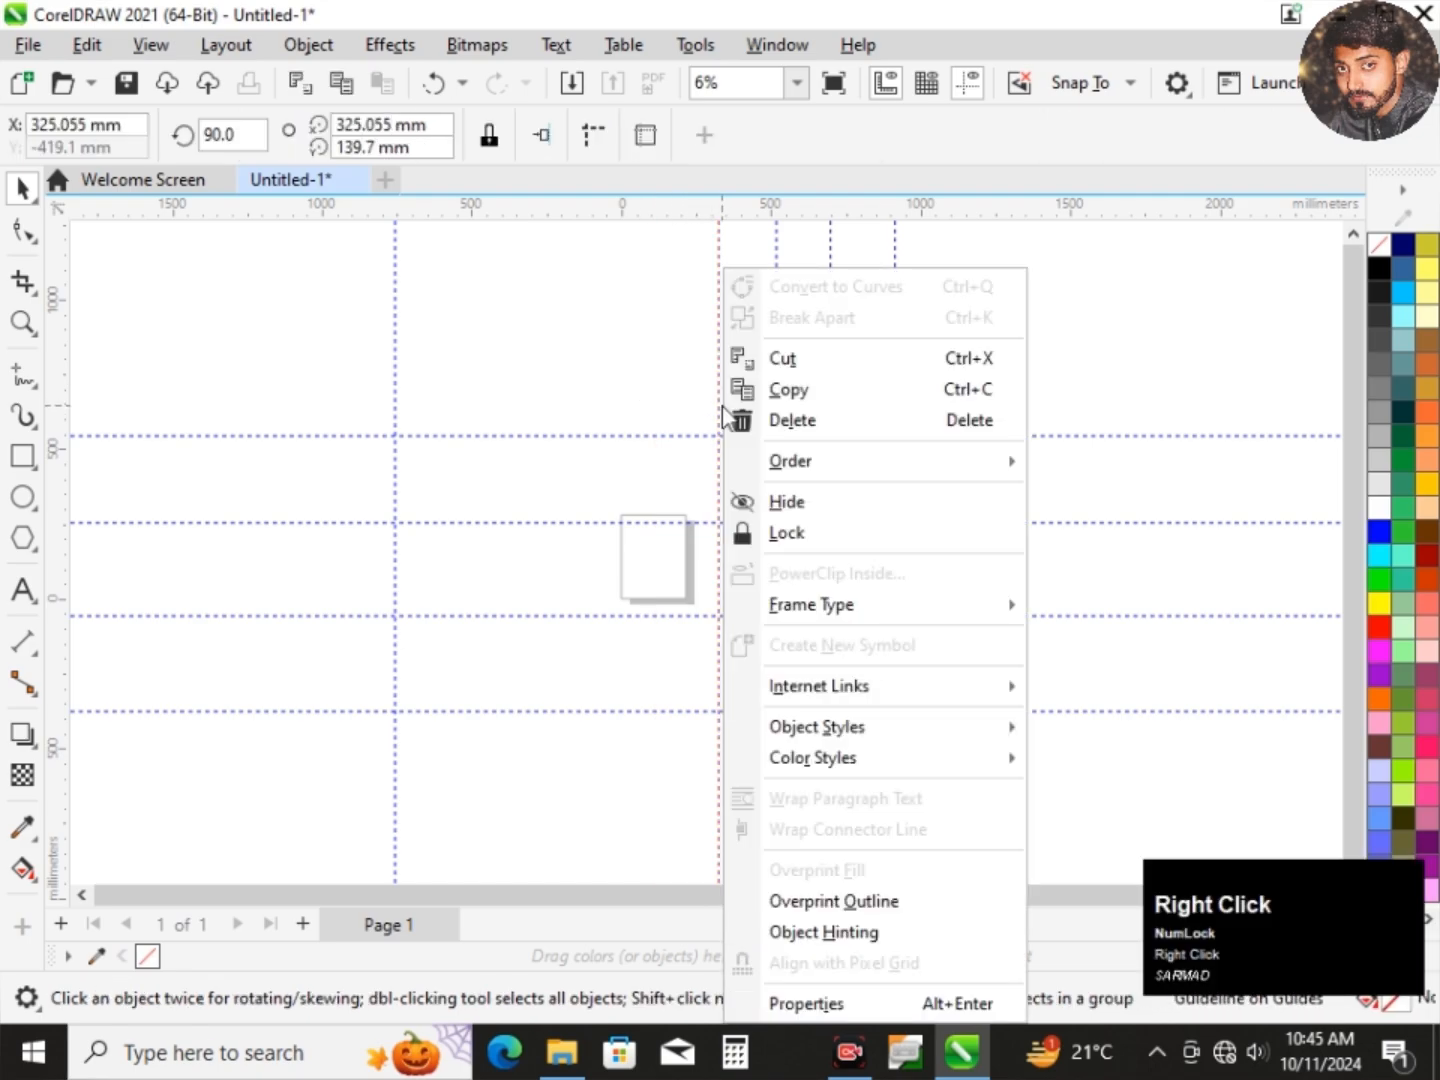
pyautogui.click(776, 421)
pyautogui.rightClick(777, 382)
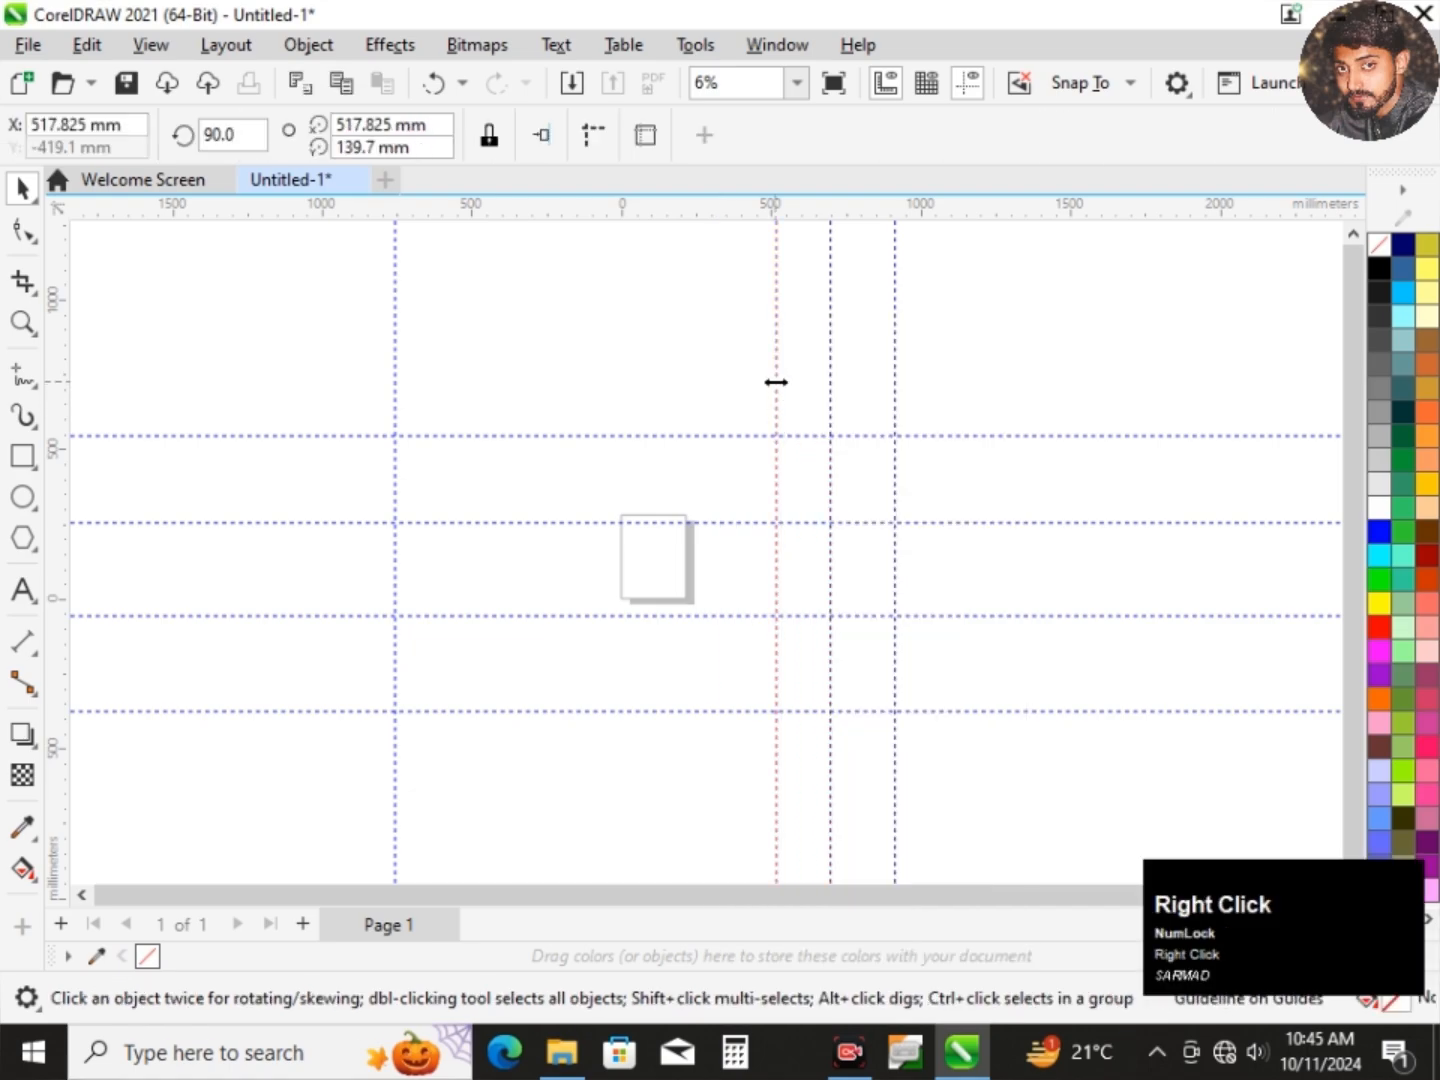
pyautogui.click(794, 431)
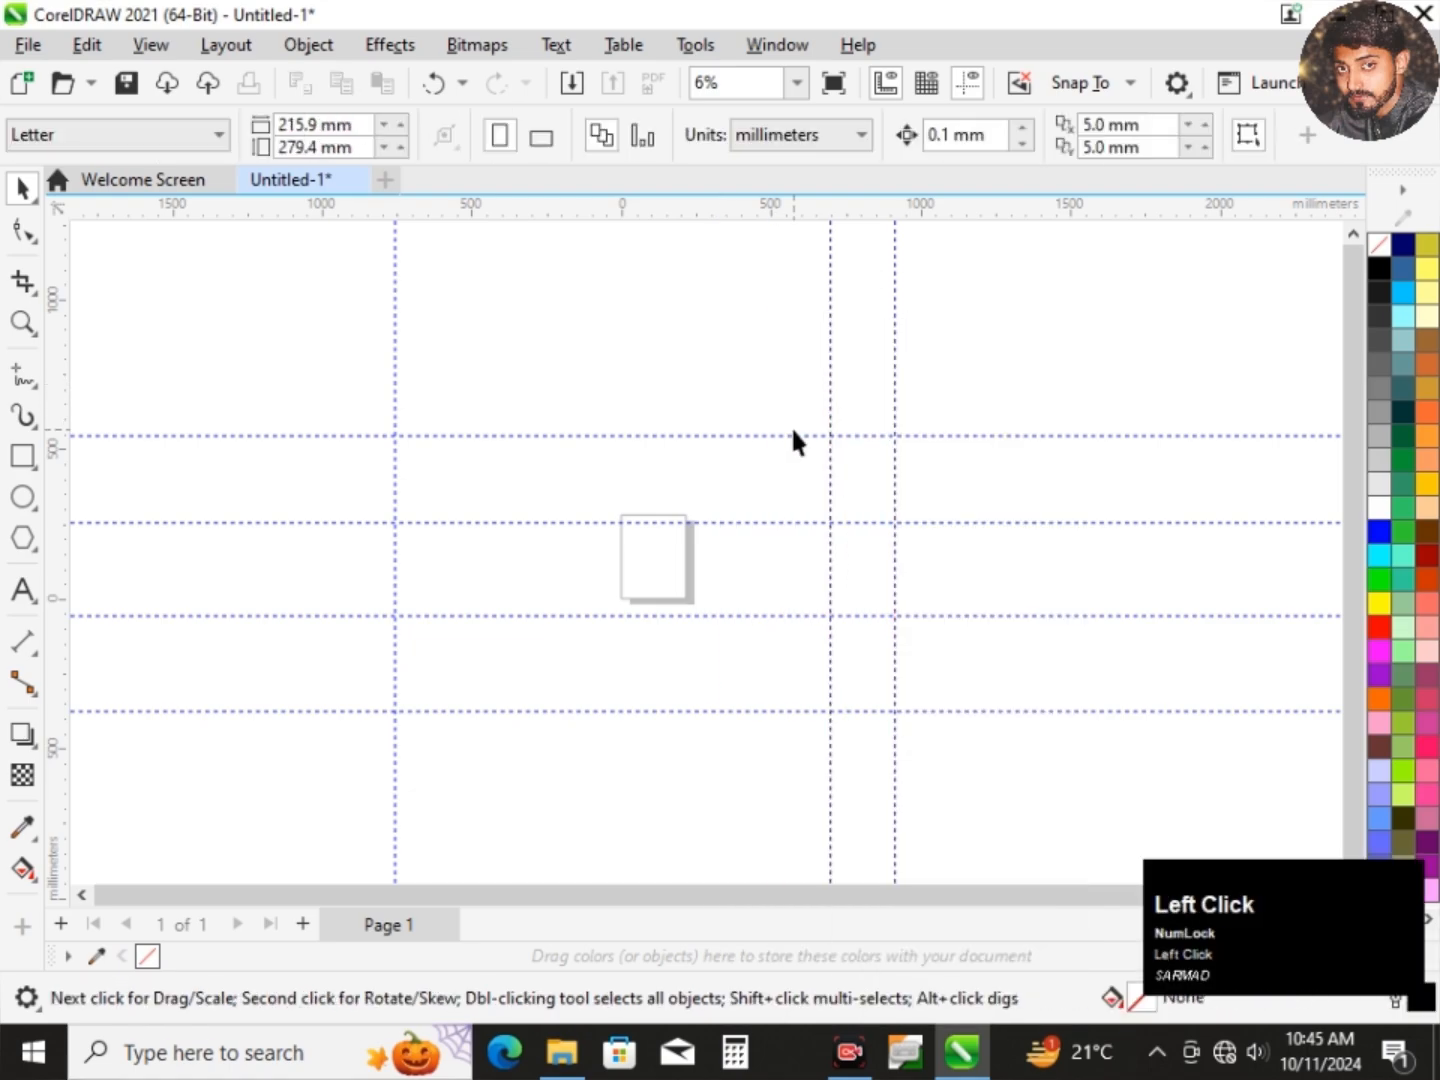
pyautogui.click(830, 379)
pyautogui.rightClick(830, 379)
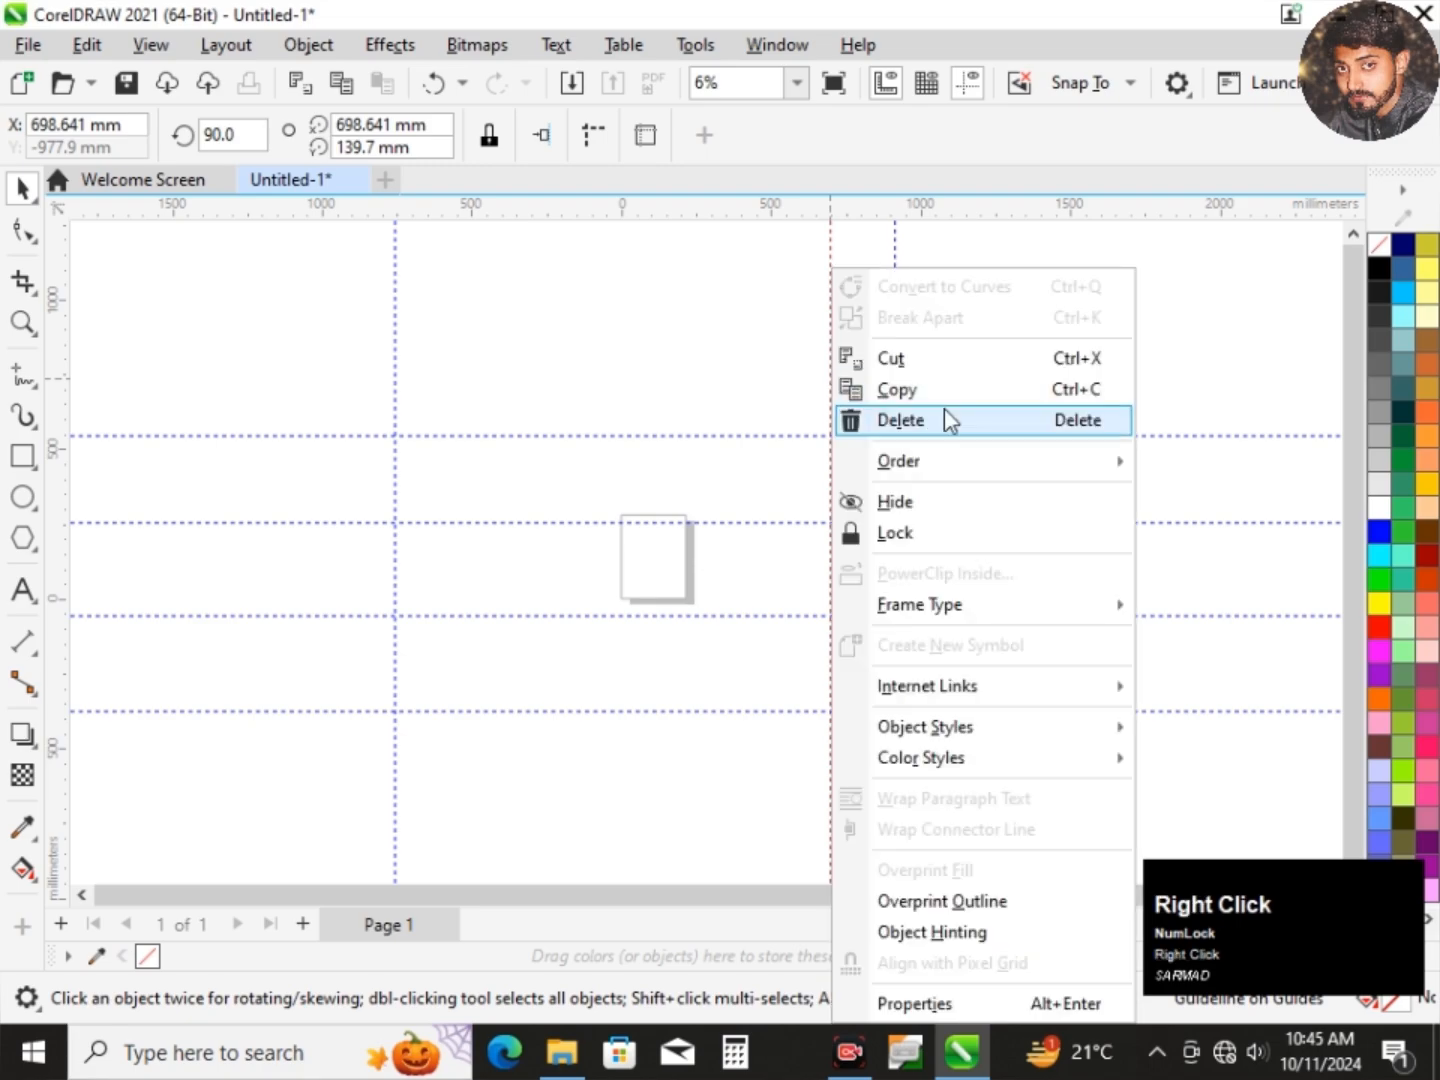
pyautogui.click(1090, 423)
pyautogui.click(897, 384)
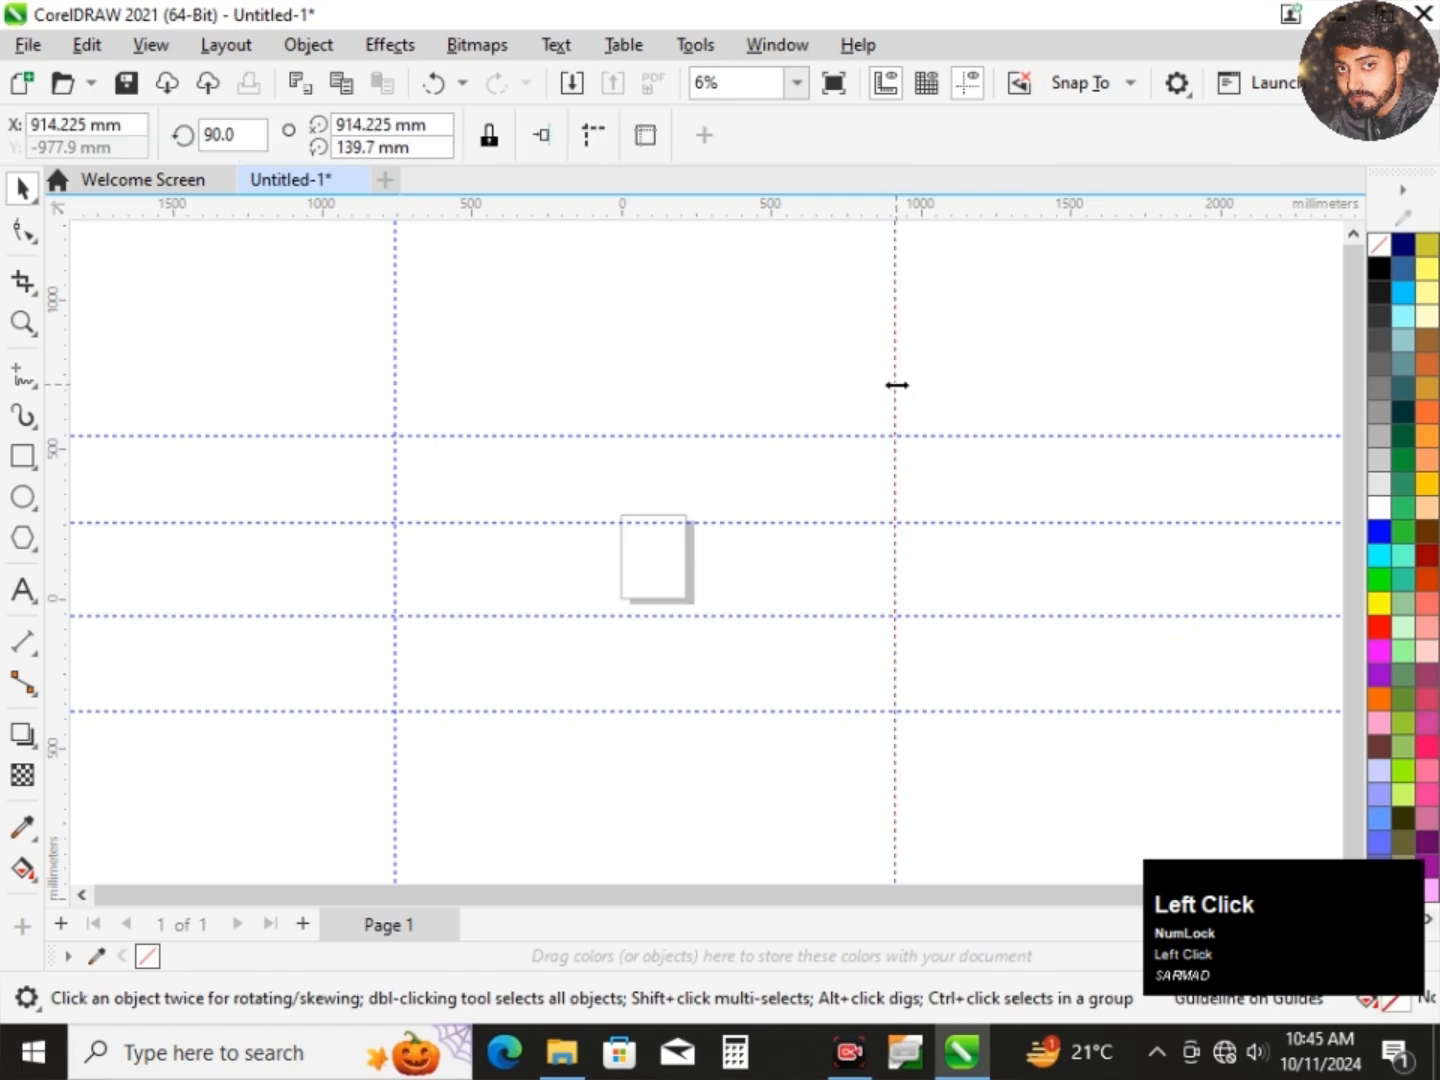
pyautogui.press('Delete')
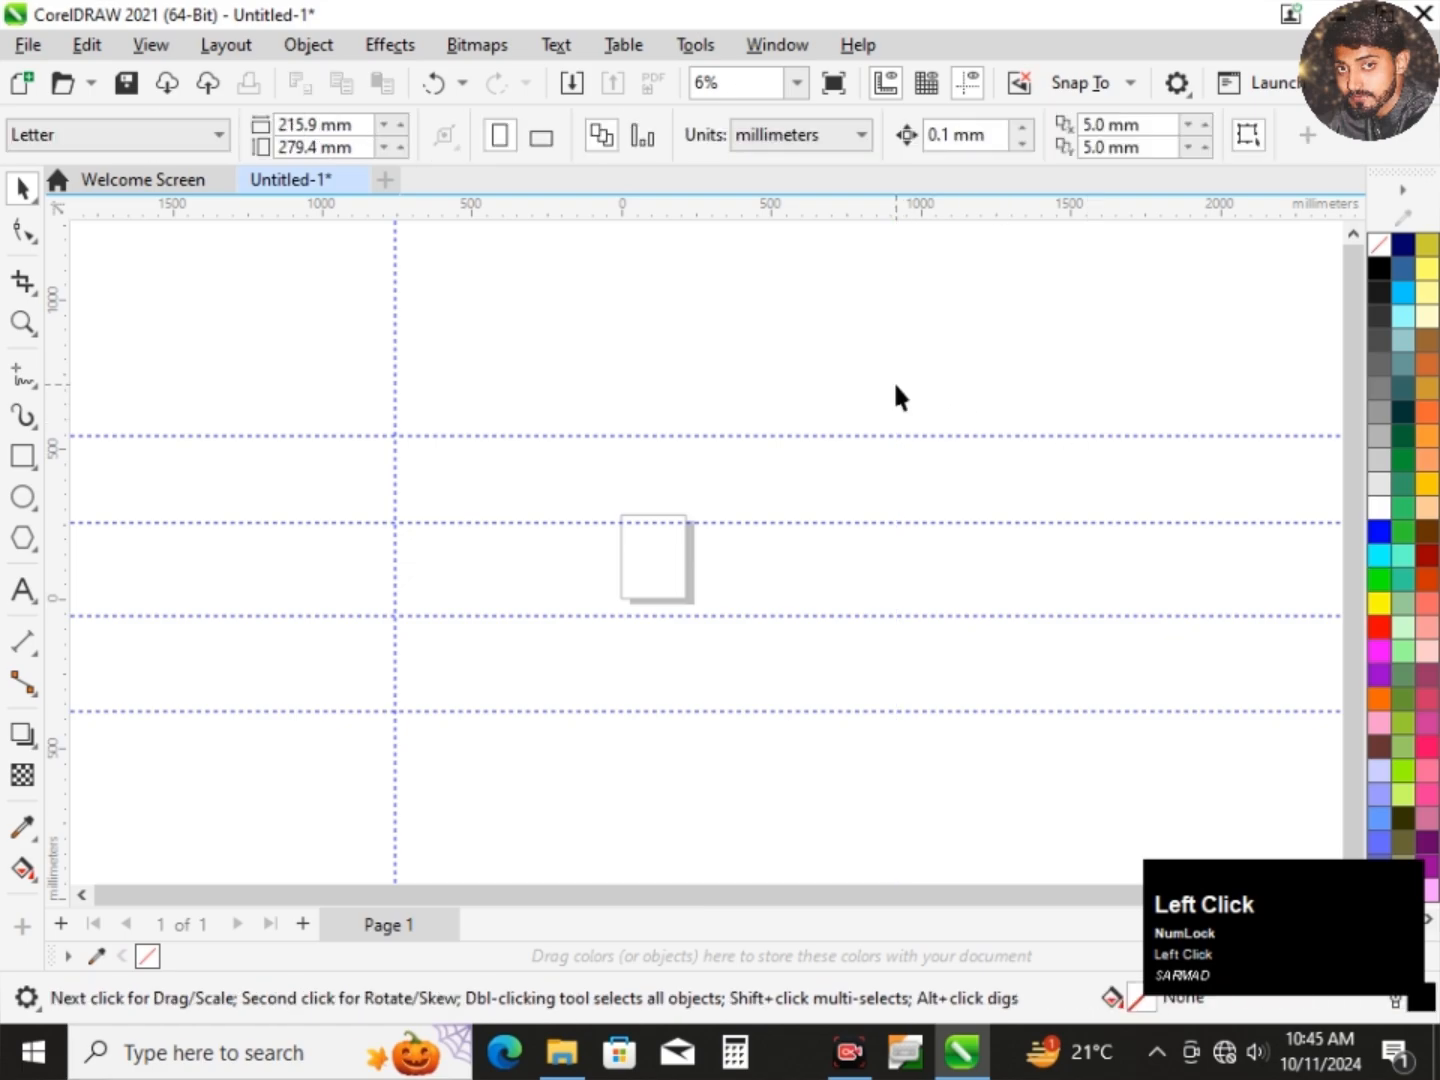
# Delete the four horizontal guidelines and the last vertical guideline, clearing the workspace of guidelines.
pyautogui.click(838, 437)
pyautogui.press('Delete')
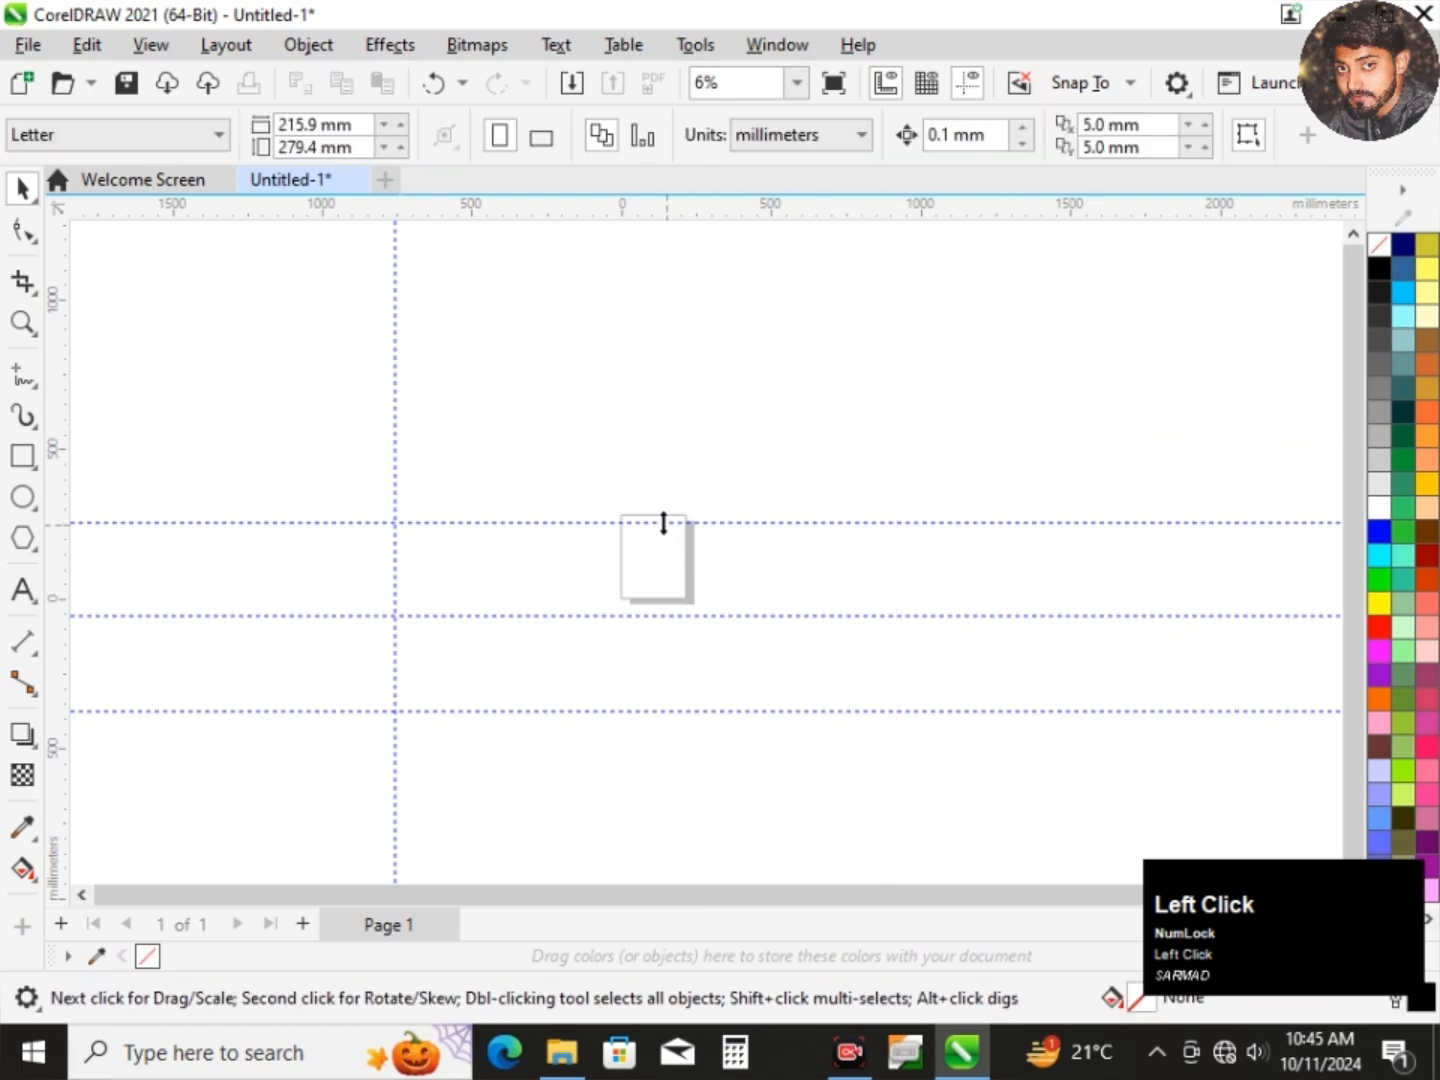
pyautogui.click(662, 522)
pyautogui.press('Delete')
pyautogui.click(395, 436)
pyautogui.press('Delete')
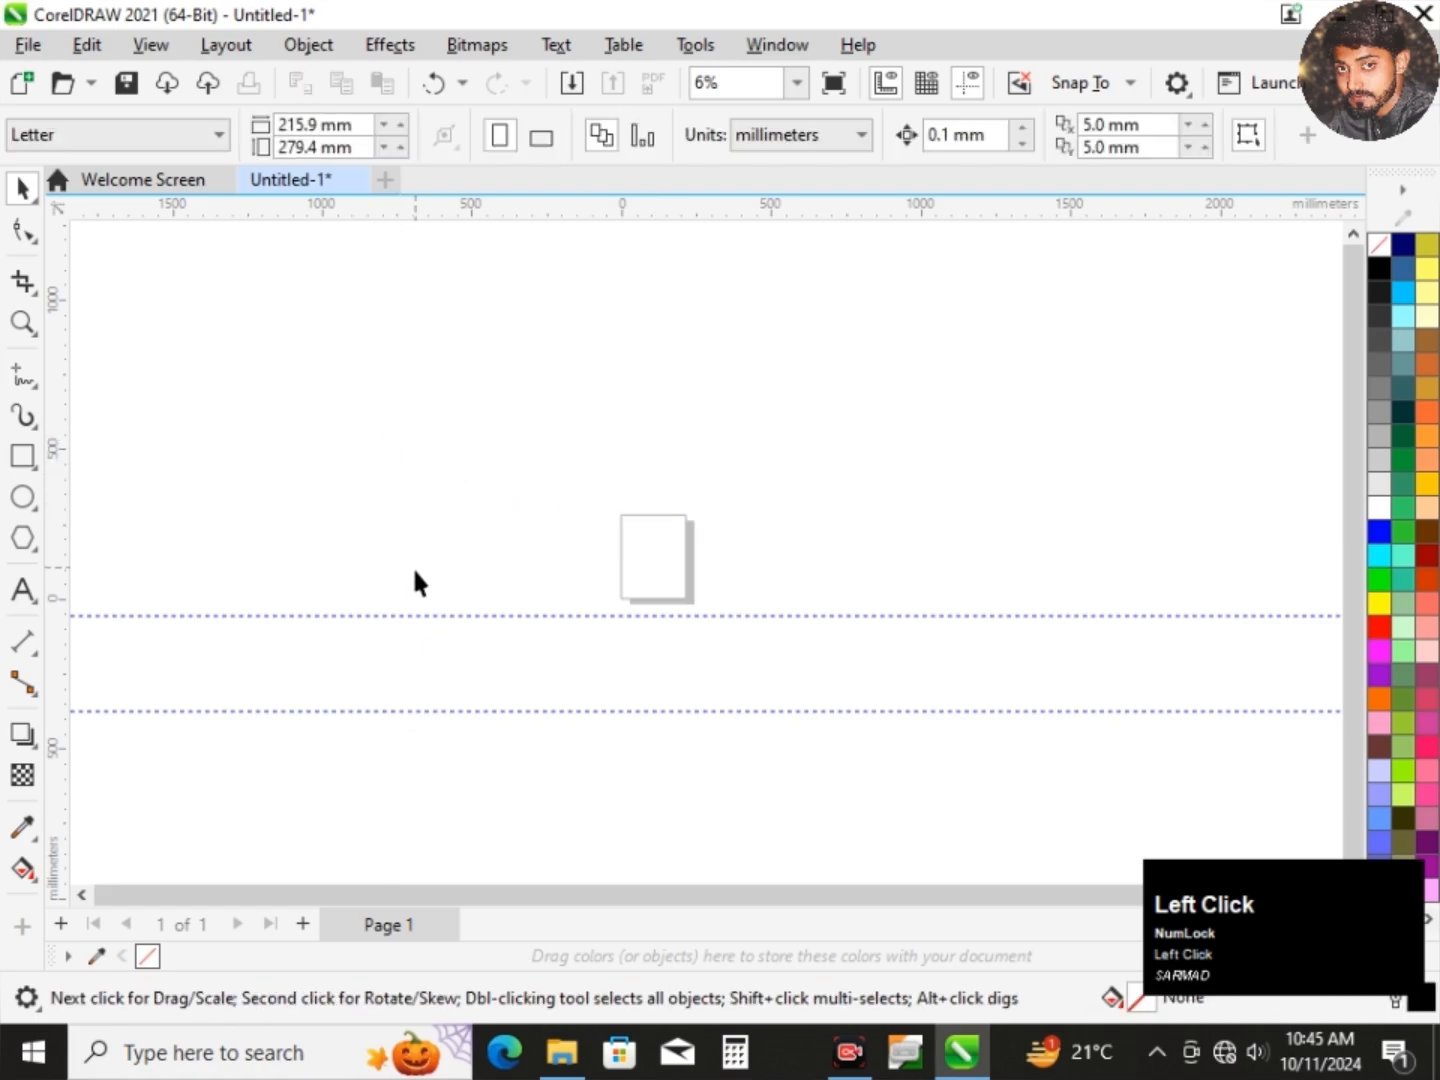
pyautogui.click(415, 614)
pyautogui.press('Delete')
pyautogui.click(433, 711)
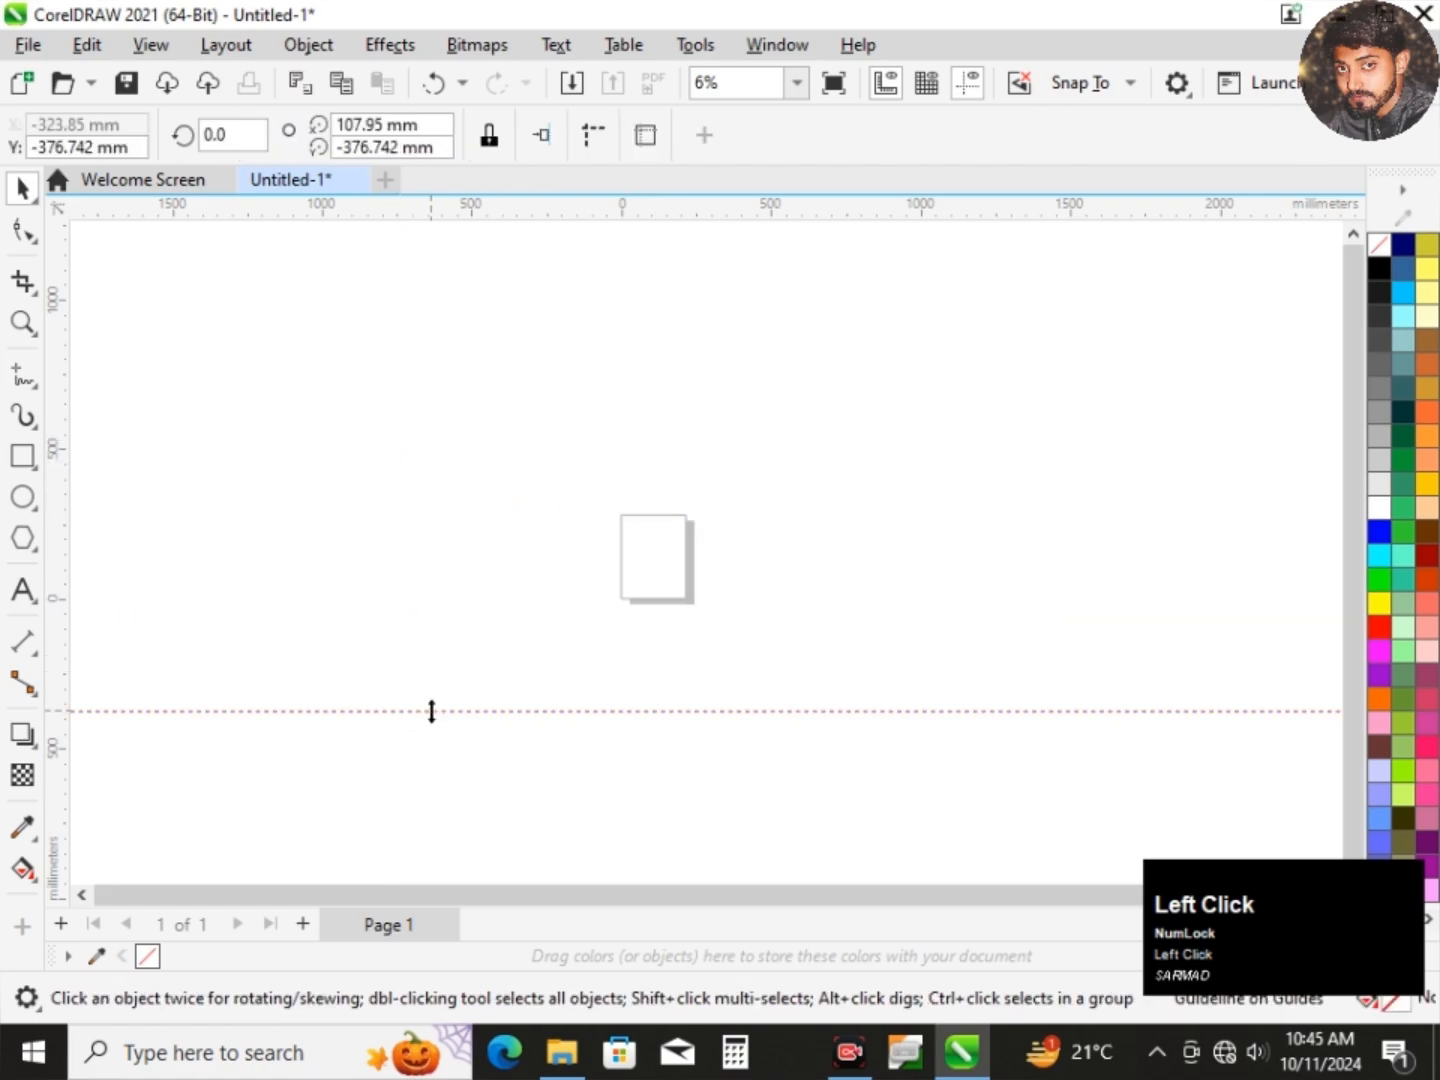
pyautogui.press('Delete')
# Show the document grid and examine its full extent around the page.
pyautogui.click(151, 45)
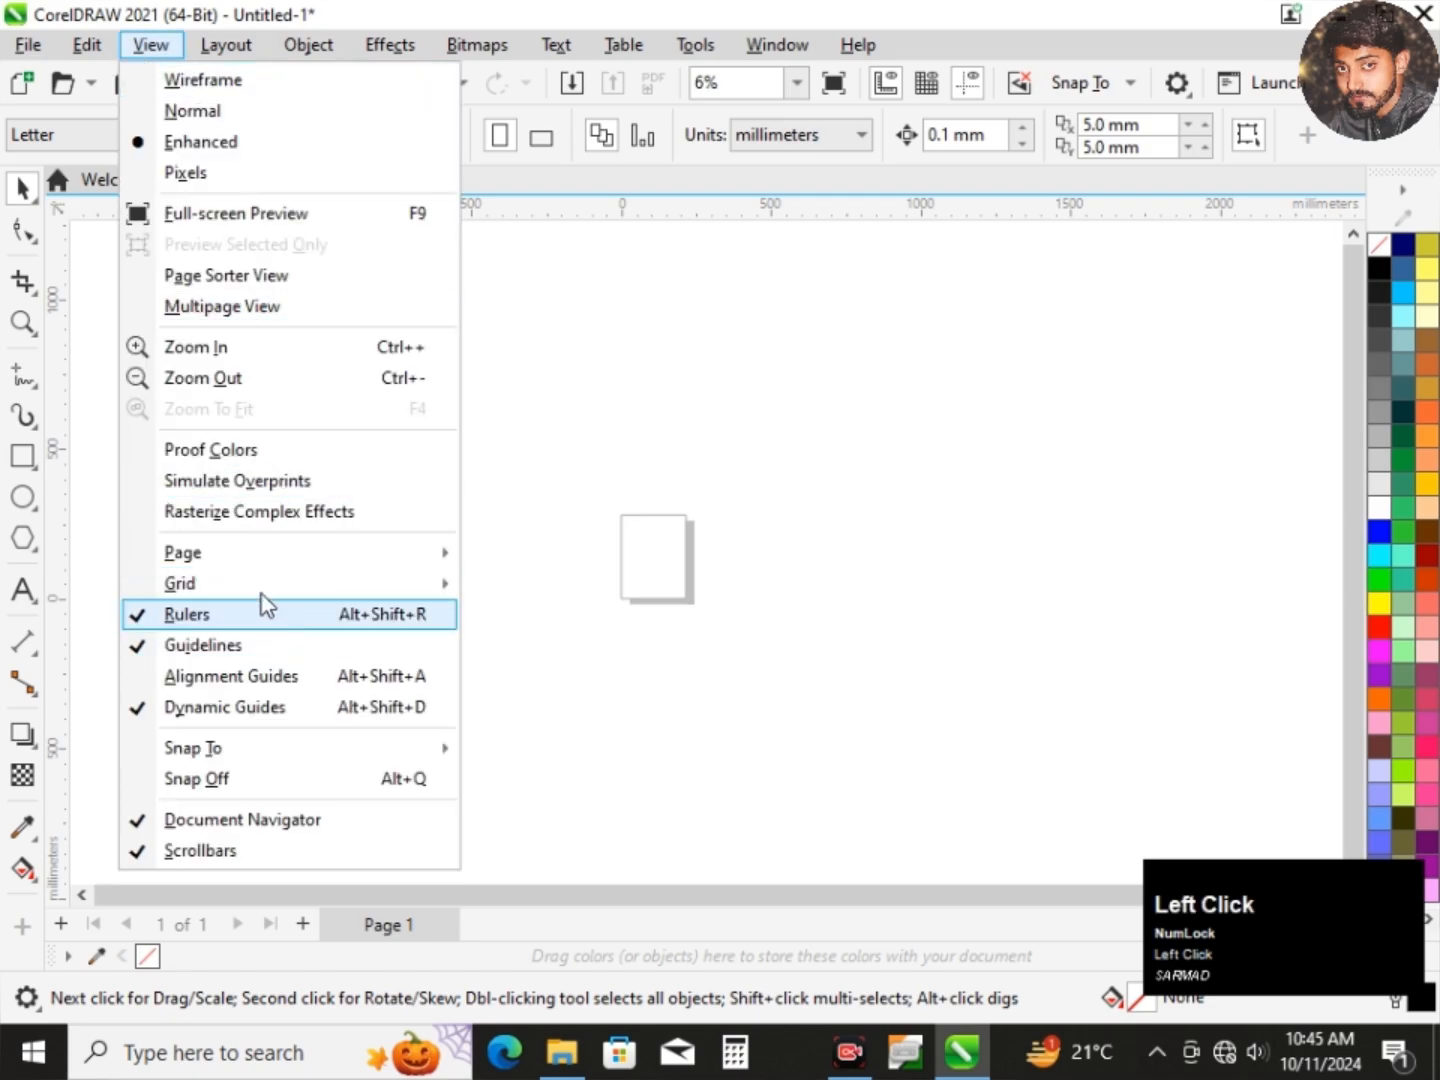
pyautogui.moveTo(236, 590)
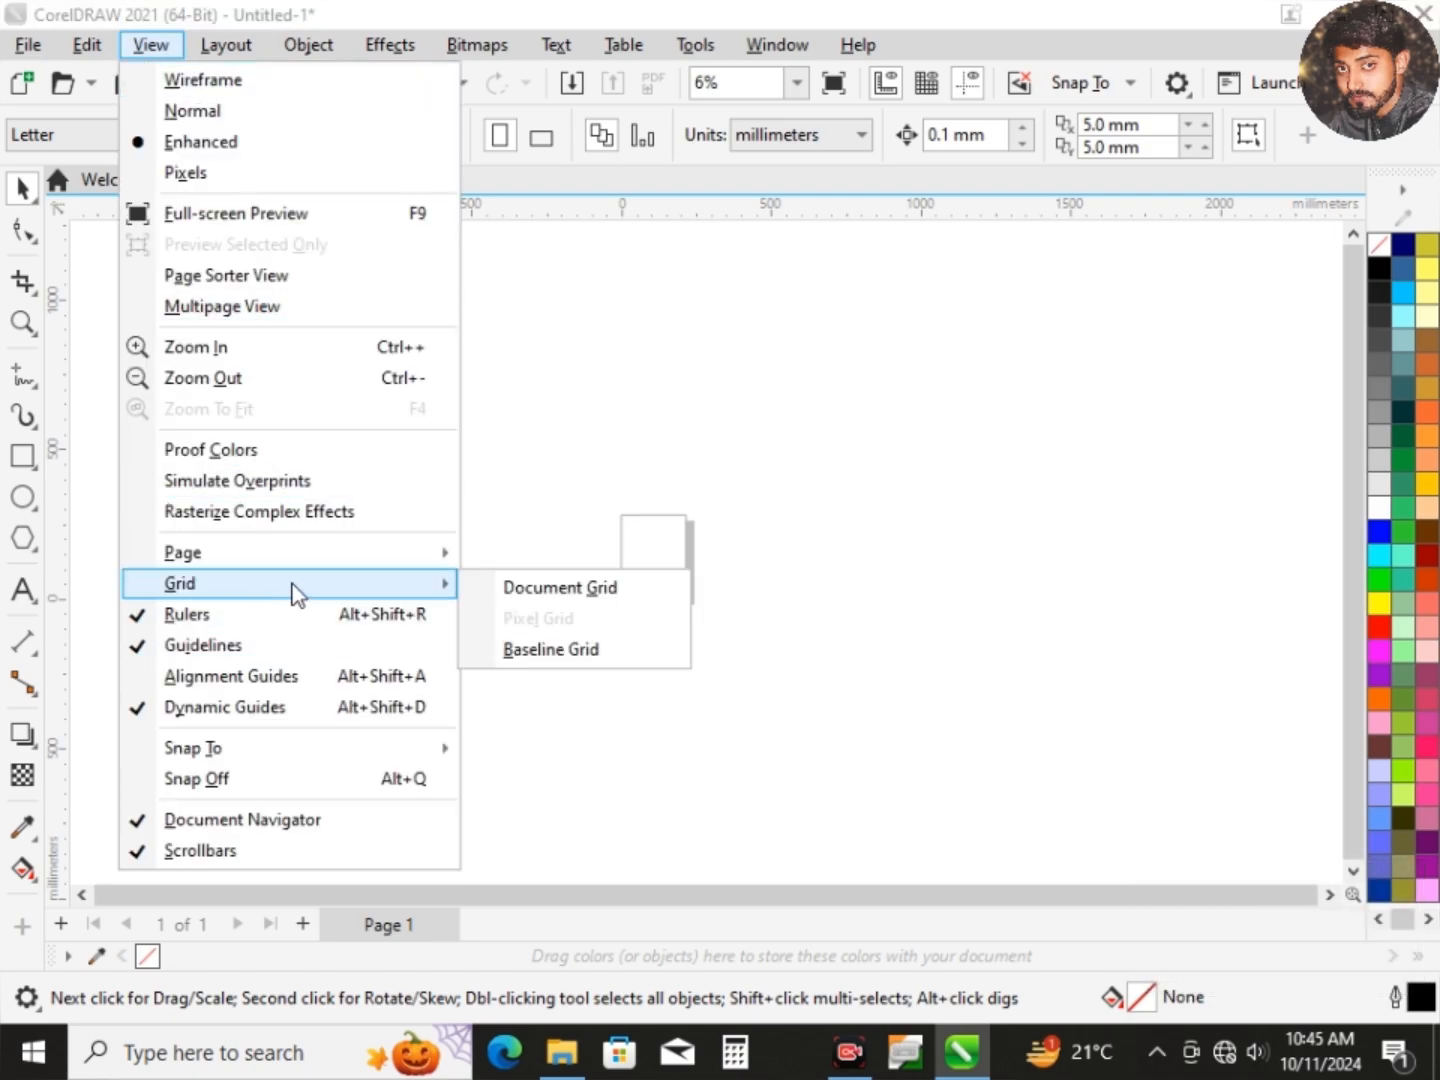
pyautogui.click(534, 588)
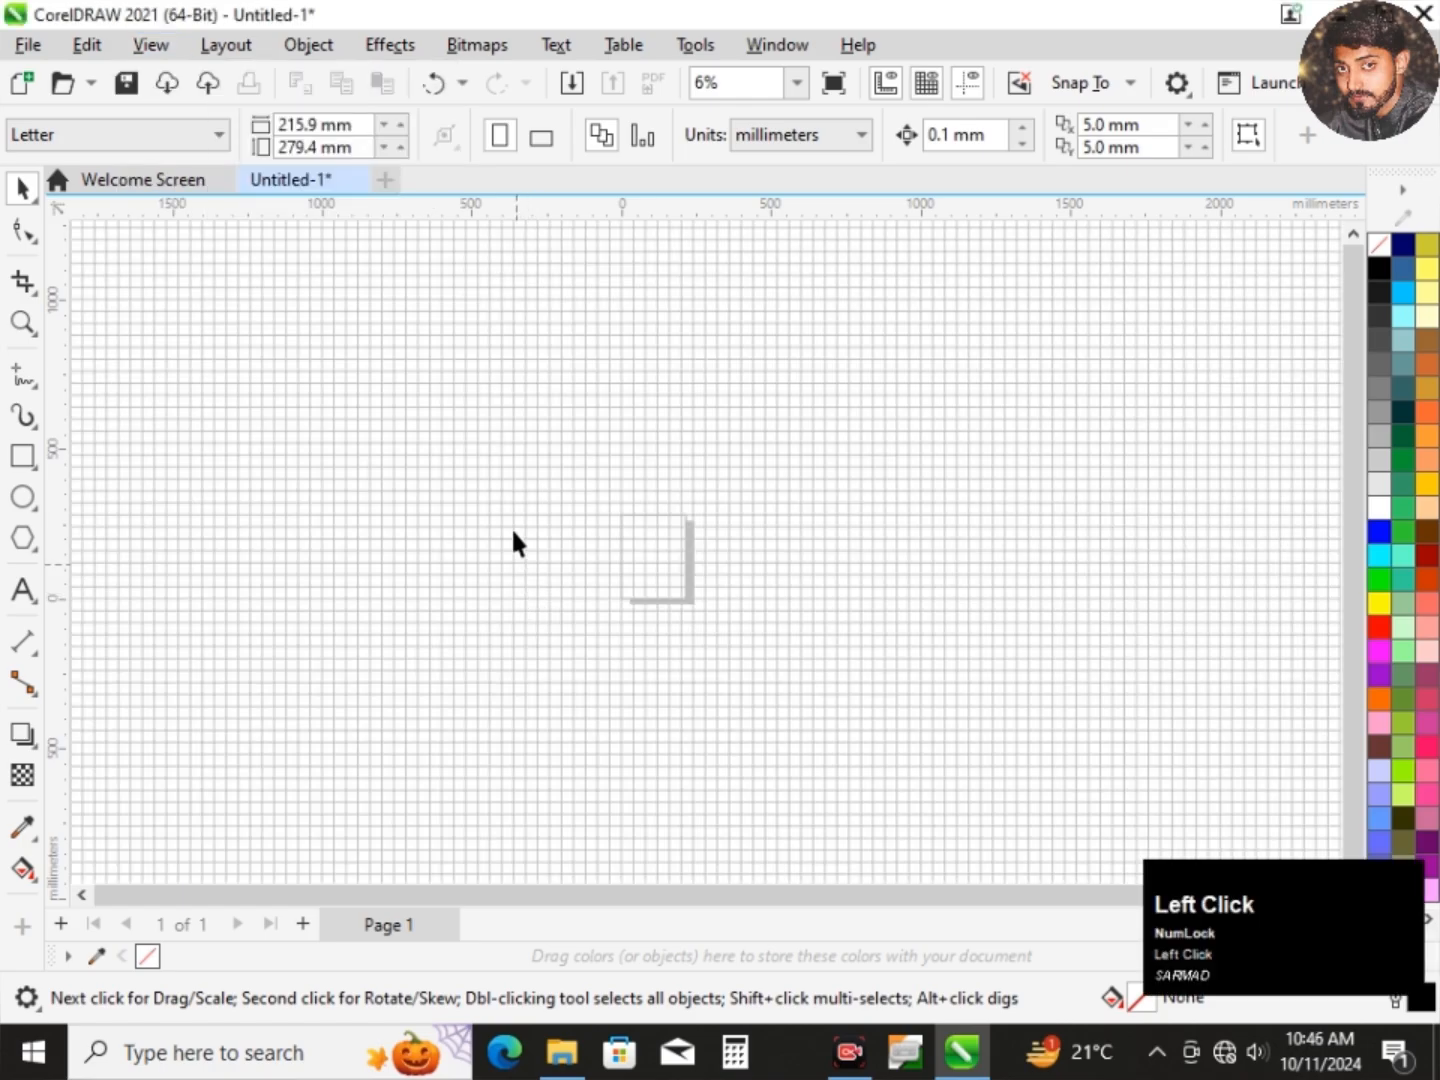
pyautogui.scroll(-1, 655, 517)
pyautogui.scroll(1, 655, 516)
pyautogui.scroll(-3, 654, 516)
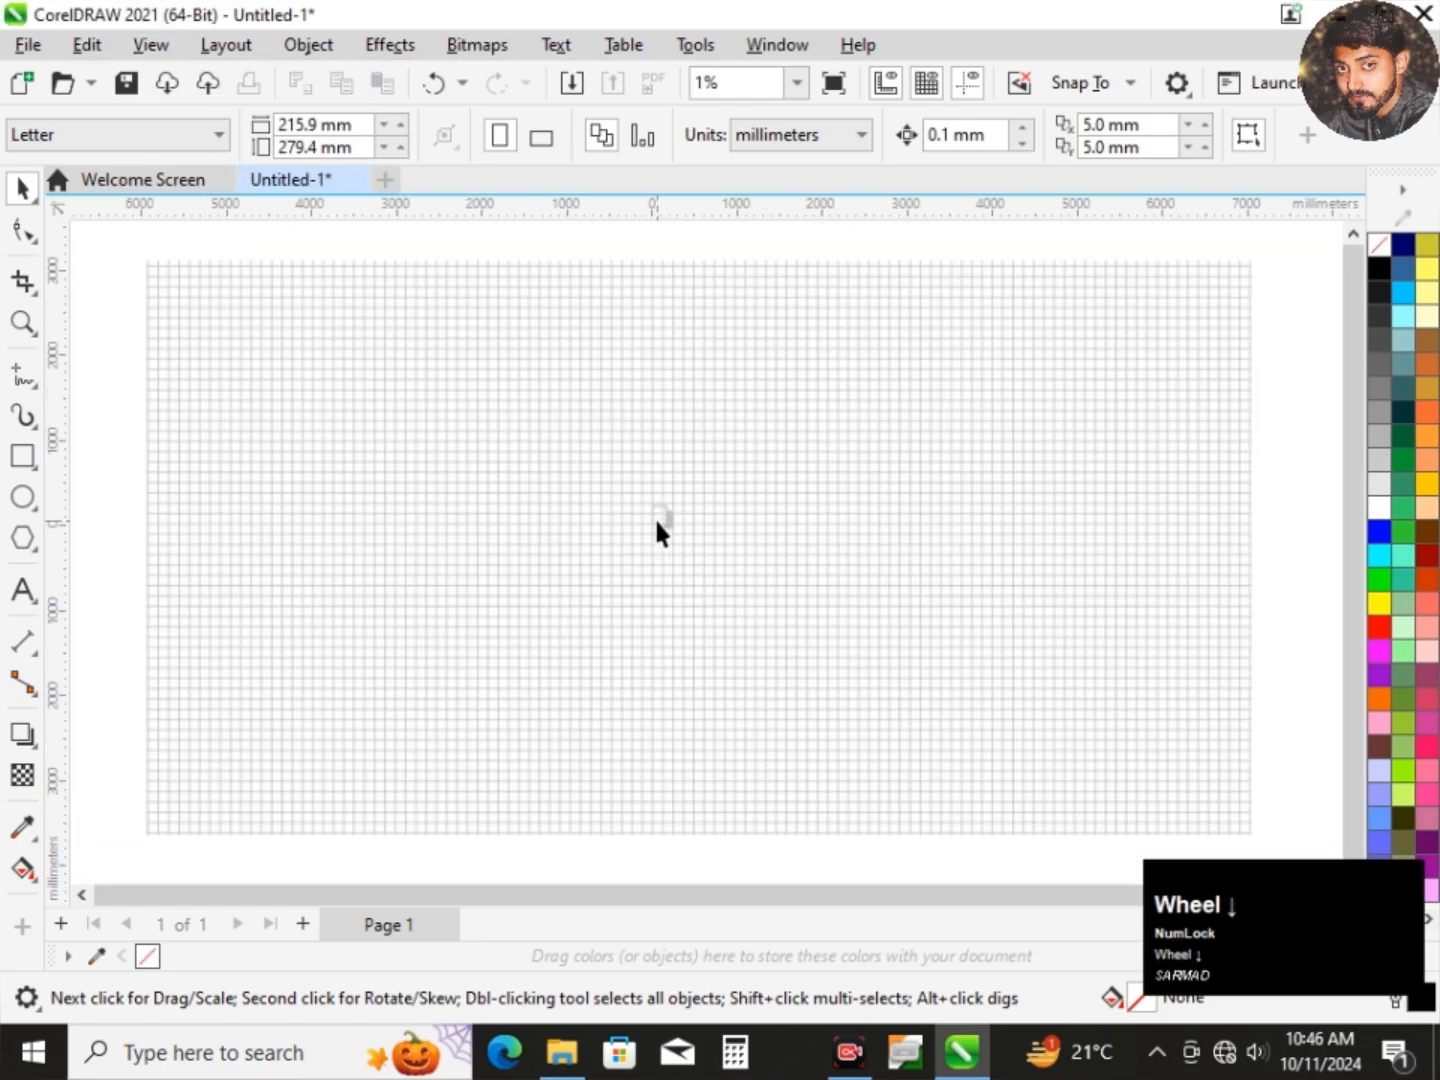
# Examine the document grid around the page at several zoom levels, and undo the last change to the duplicate distance.
pyautogui.scroll(3, 653, 515)
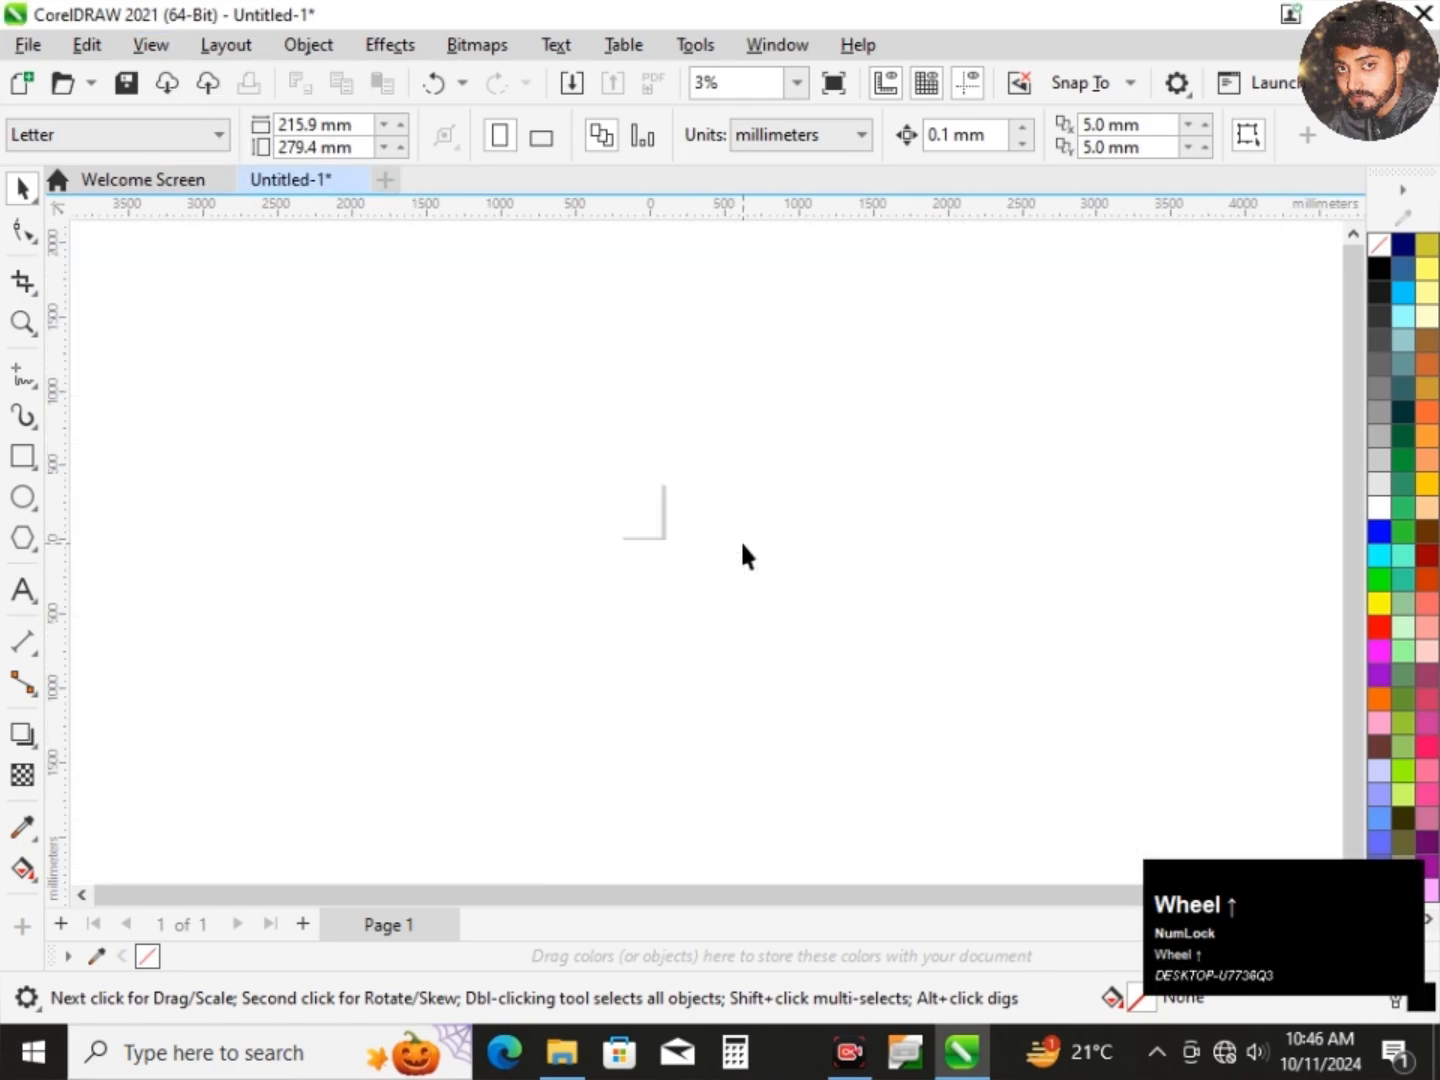
pyautogui.scroll(4, 634, 516)
pyautogui.scroll(-3, 647, 506)
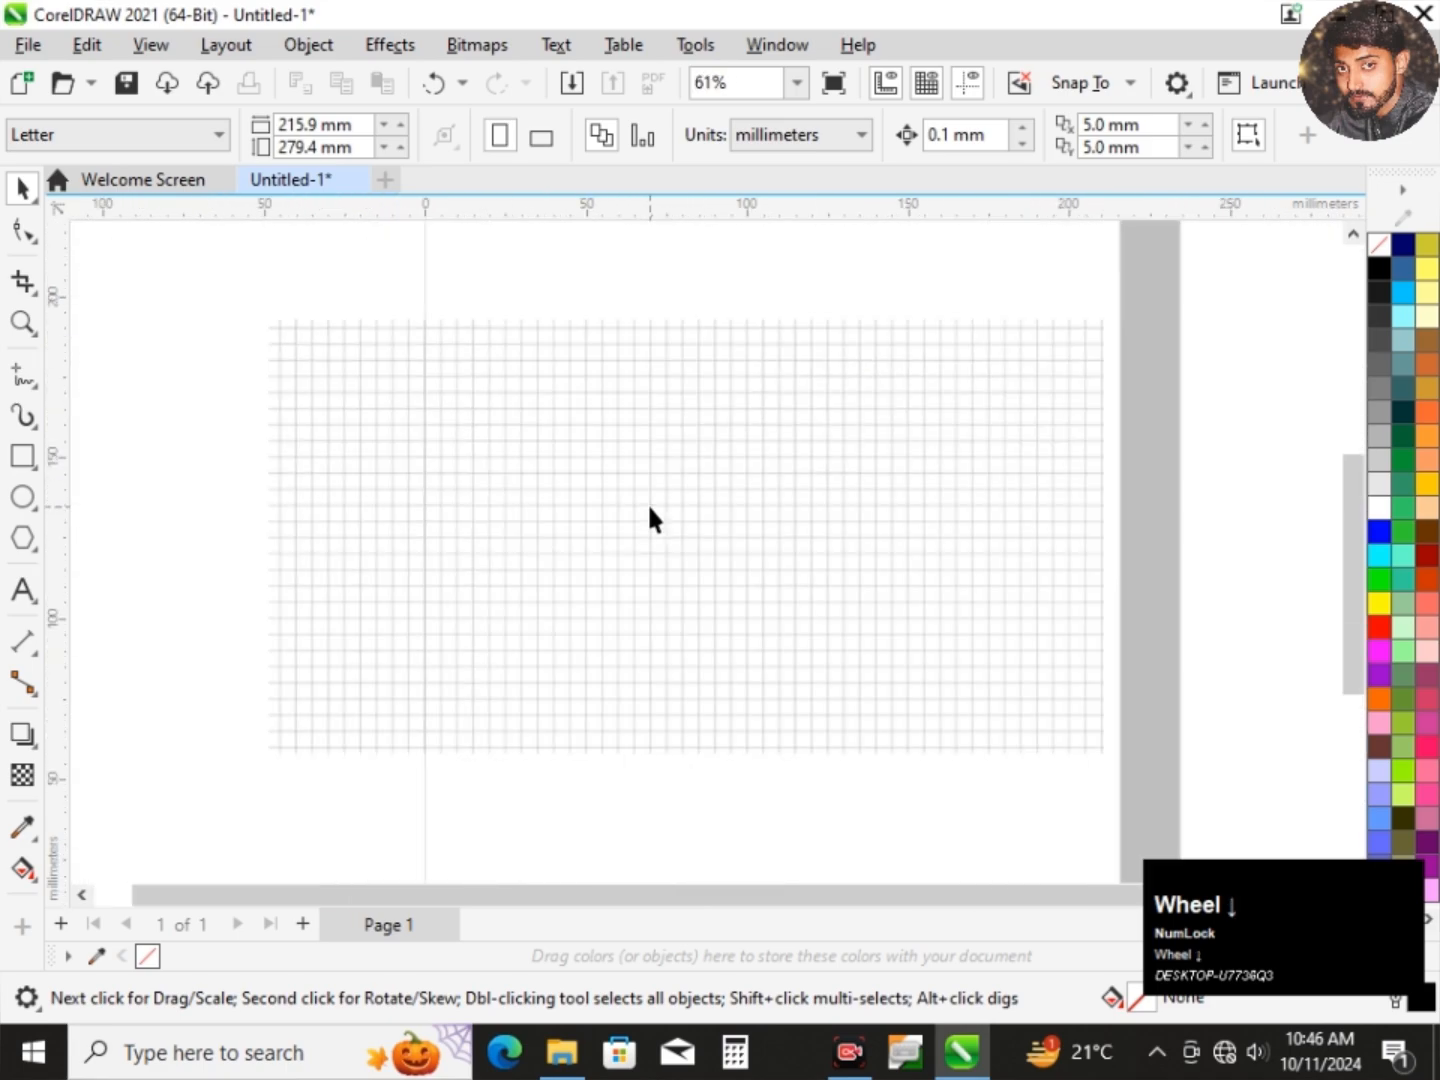
pyautogui.scroll(-2, 667, 512)
pyautogui.scroll(2, 660, 436)
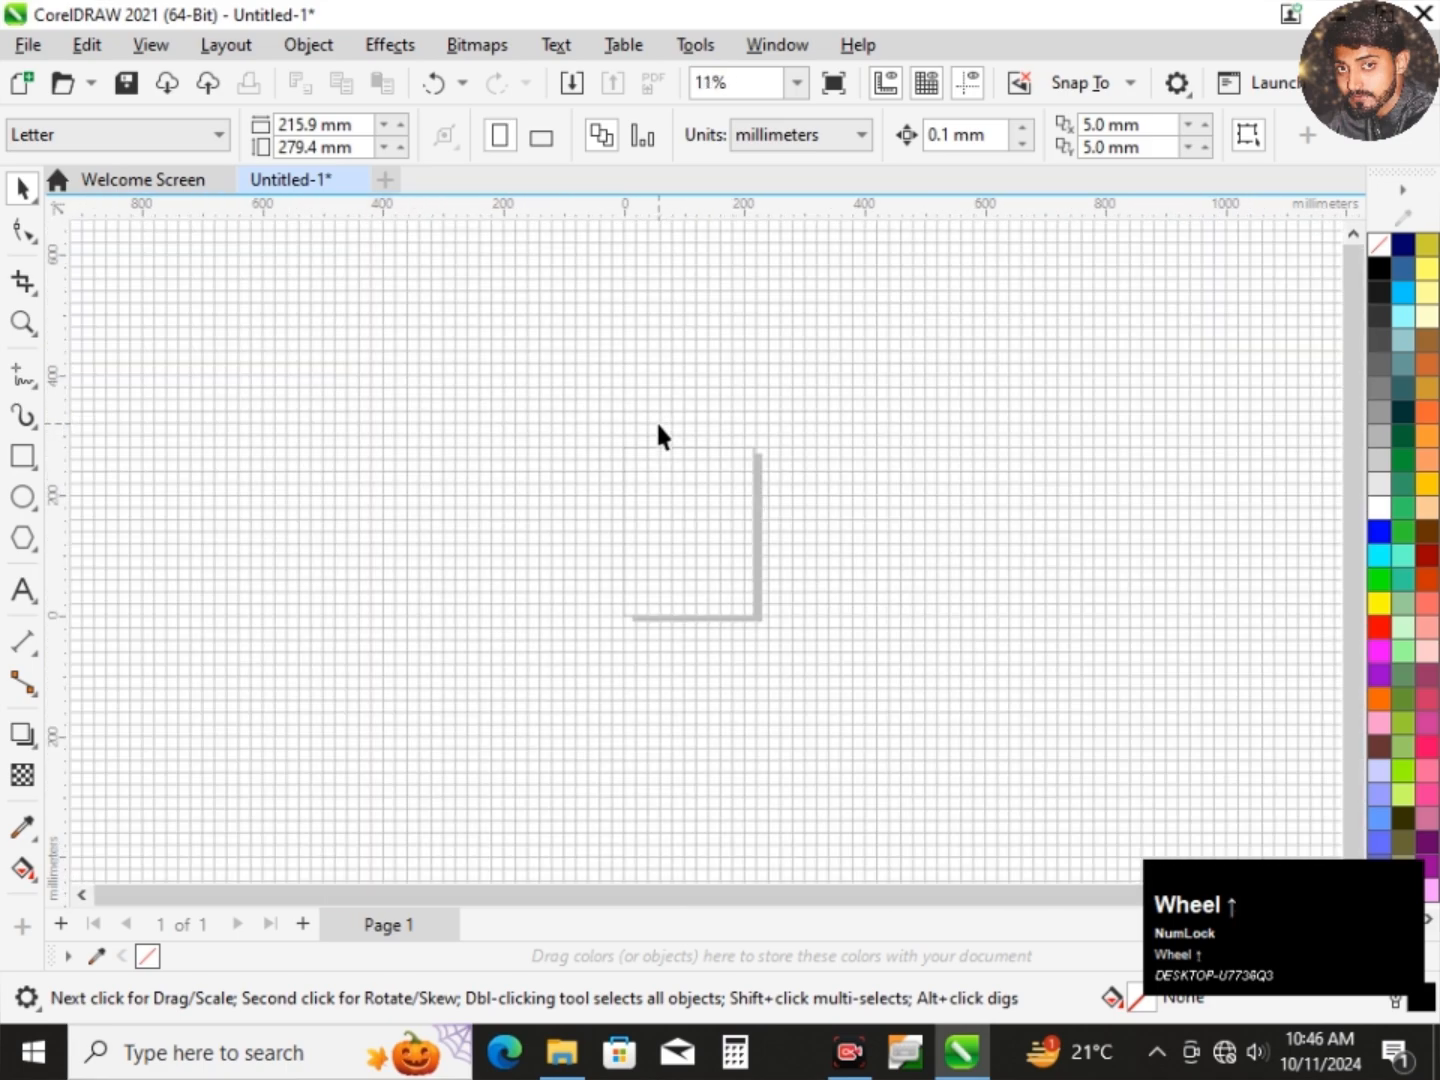
pyautogui.scroll(1, 813, 534)
pyautogui.hotkey('ctrl', 'z')
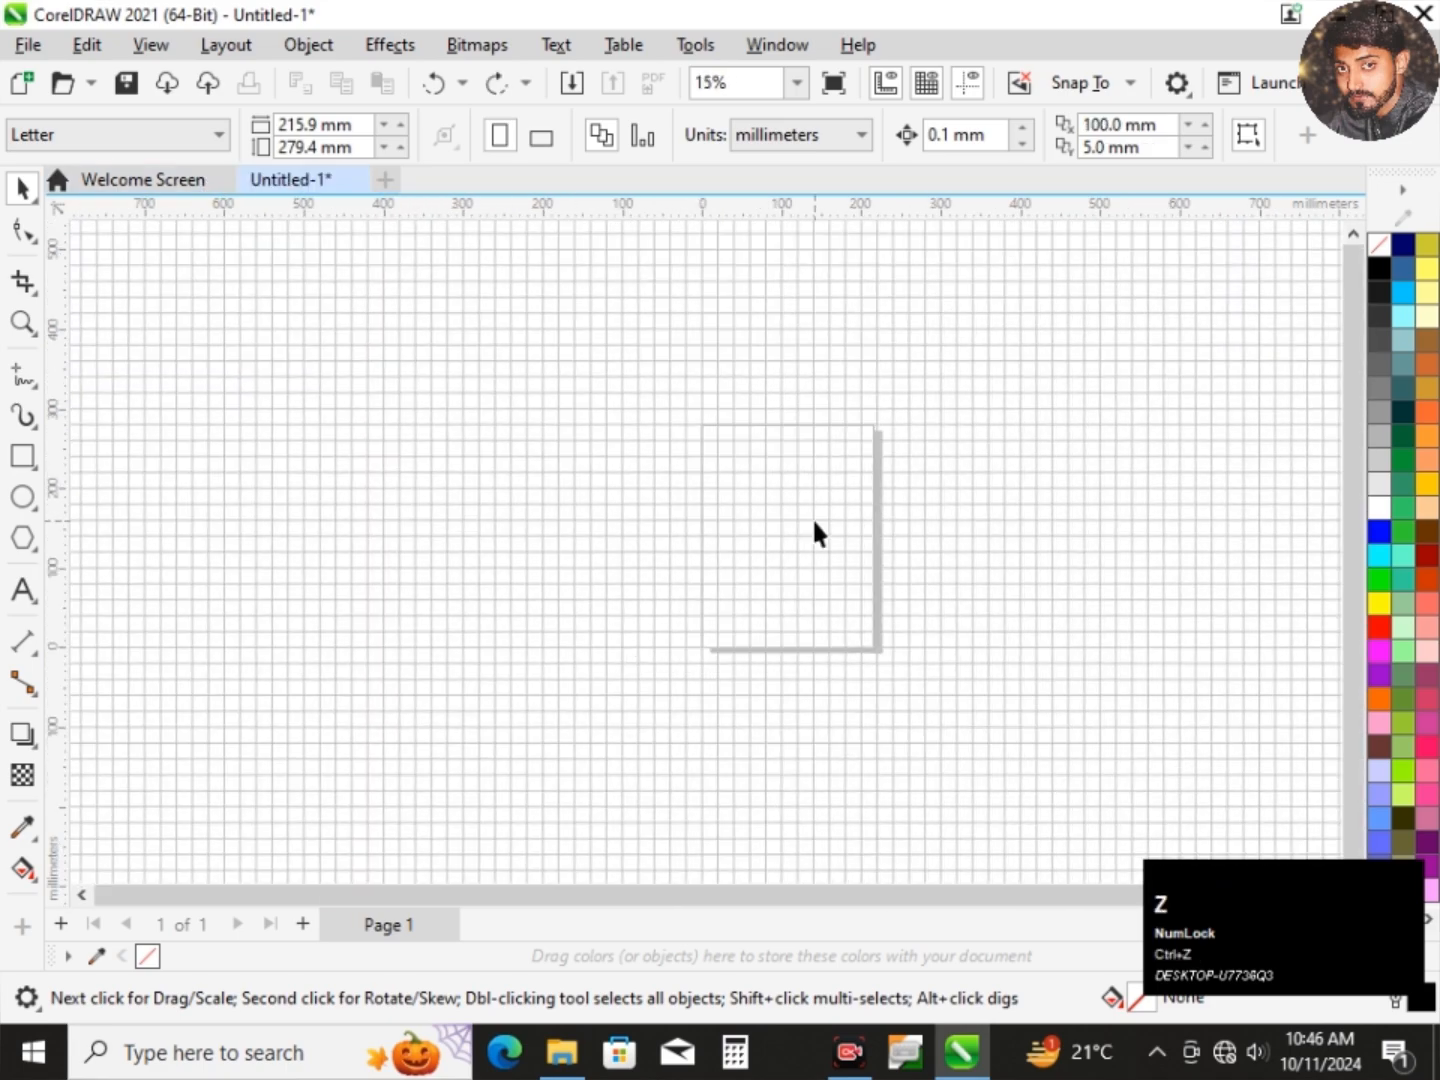
pyautogui.scroll(2, 784, 544)
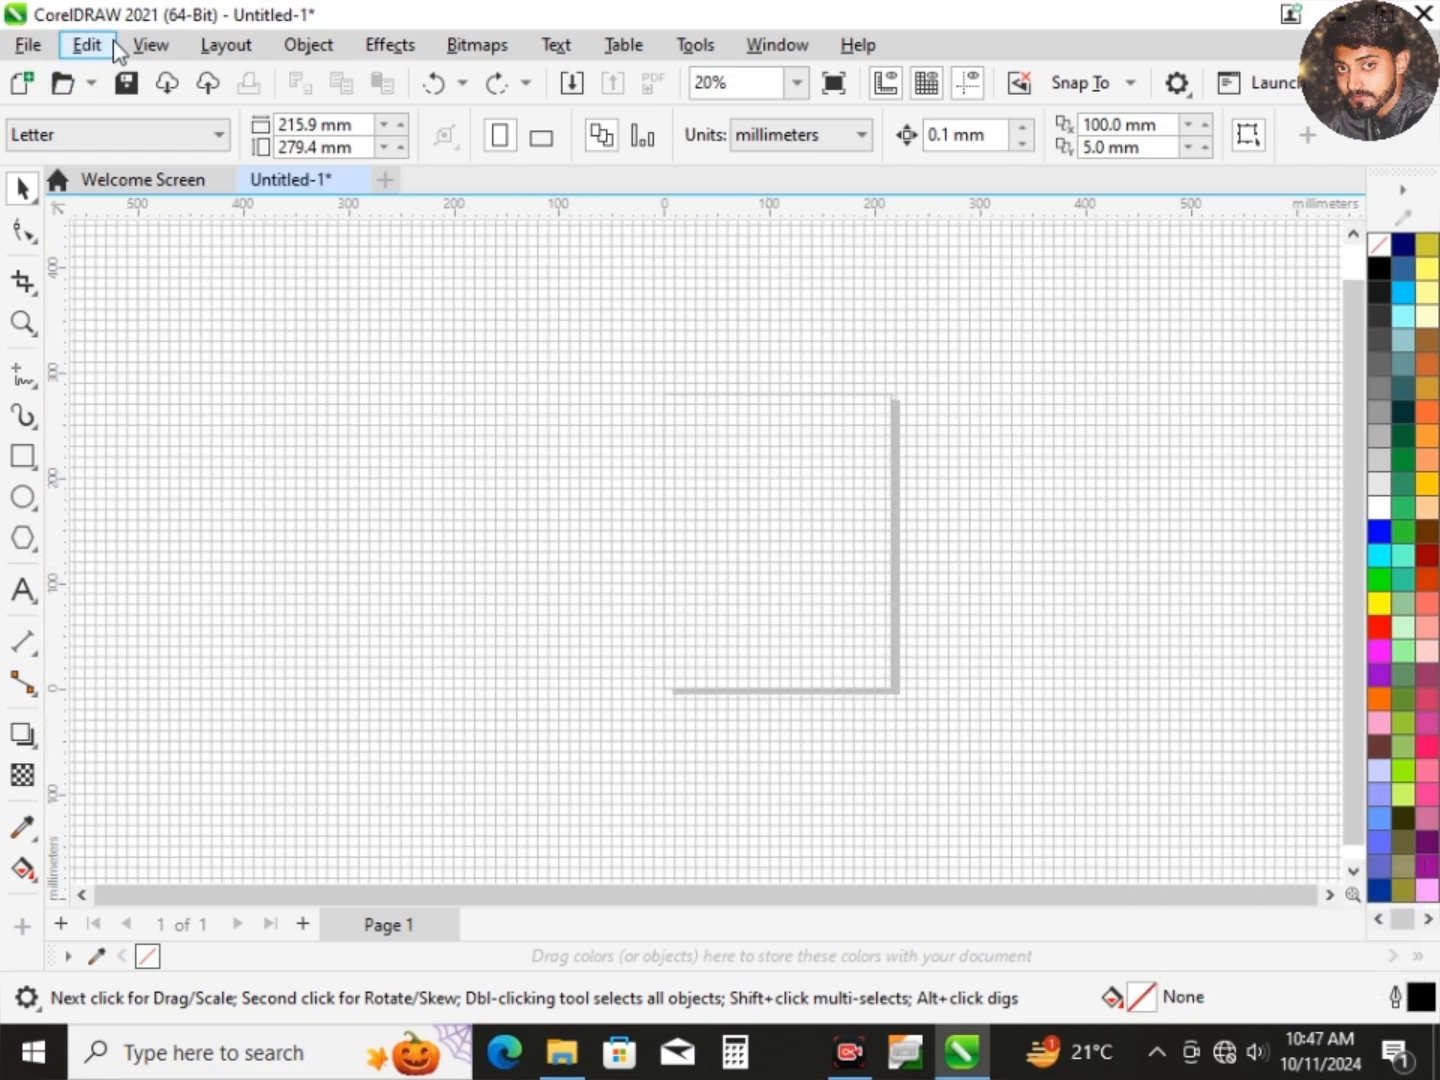
# Show the baseline grid along with the document grid and compare the two from full extent down to close-up.
pyautogui.click(150, 45)
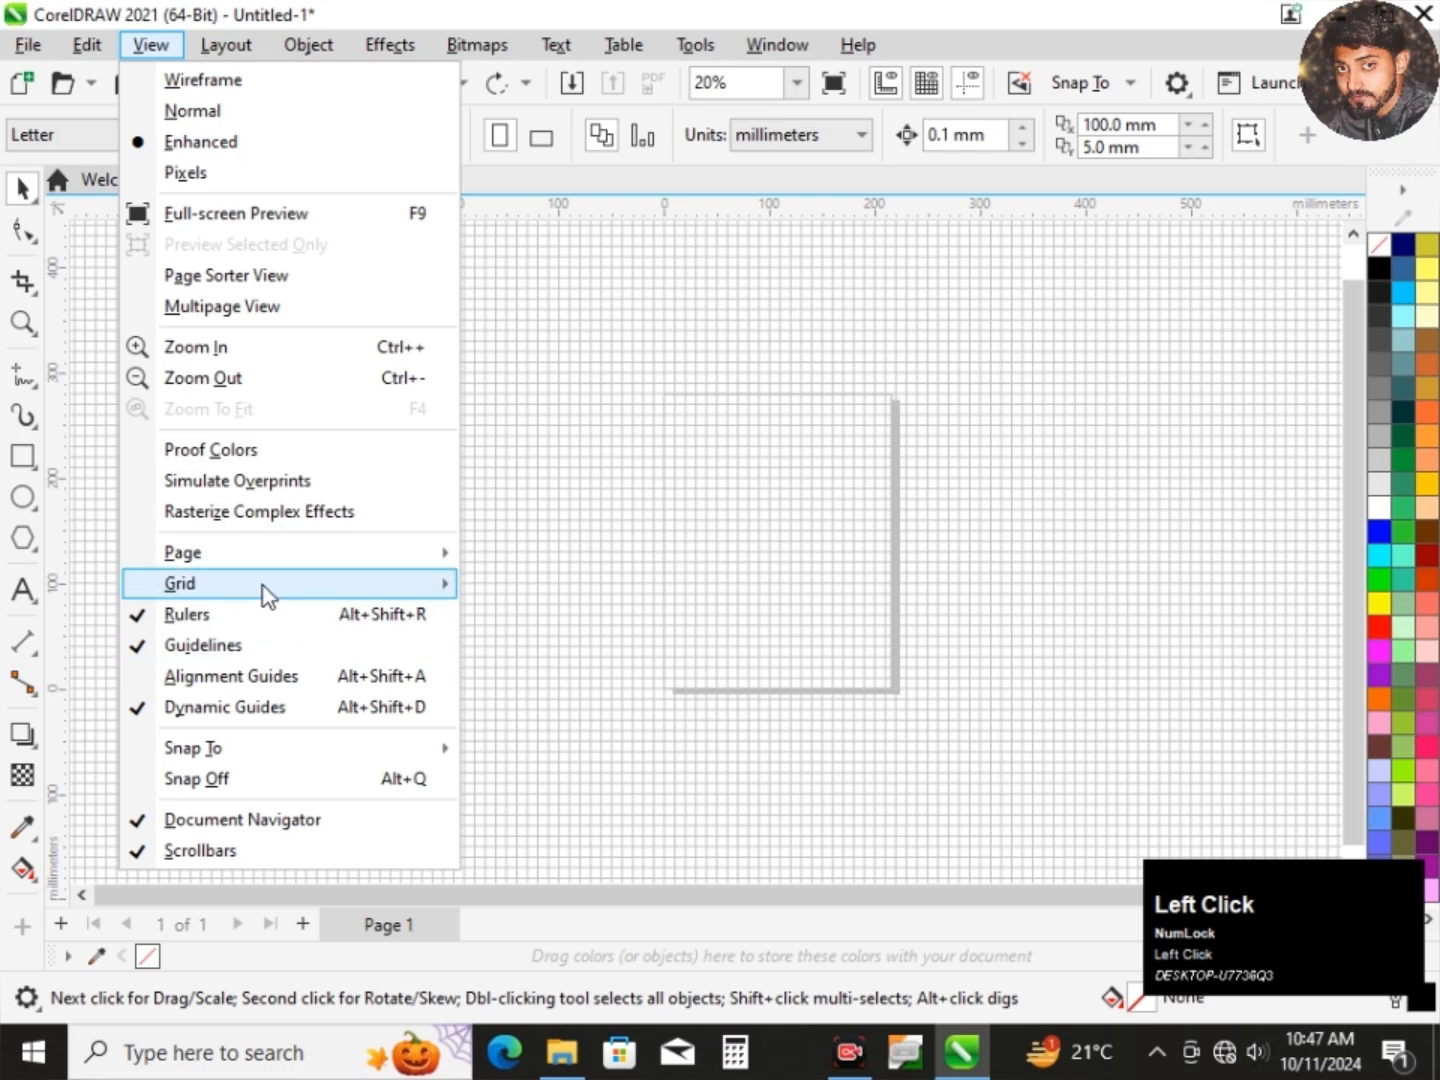
pyautogui.moveTo(264, 587)
pyautogui.click(556, 656)
pyautogui.scroll(-2, 600, 615)
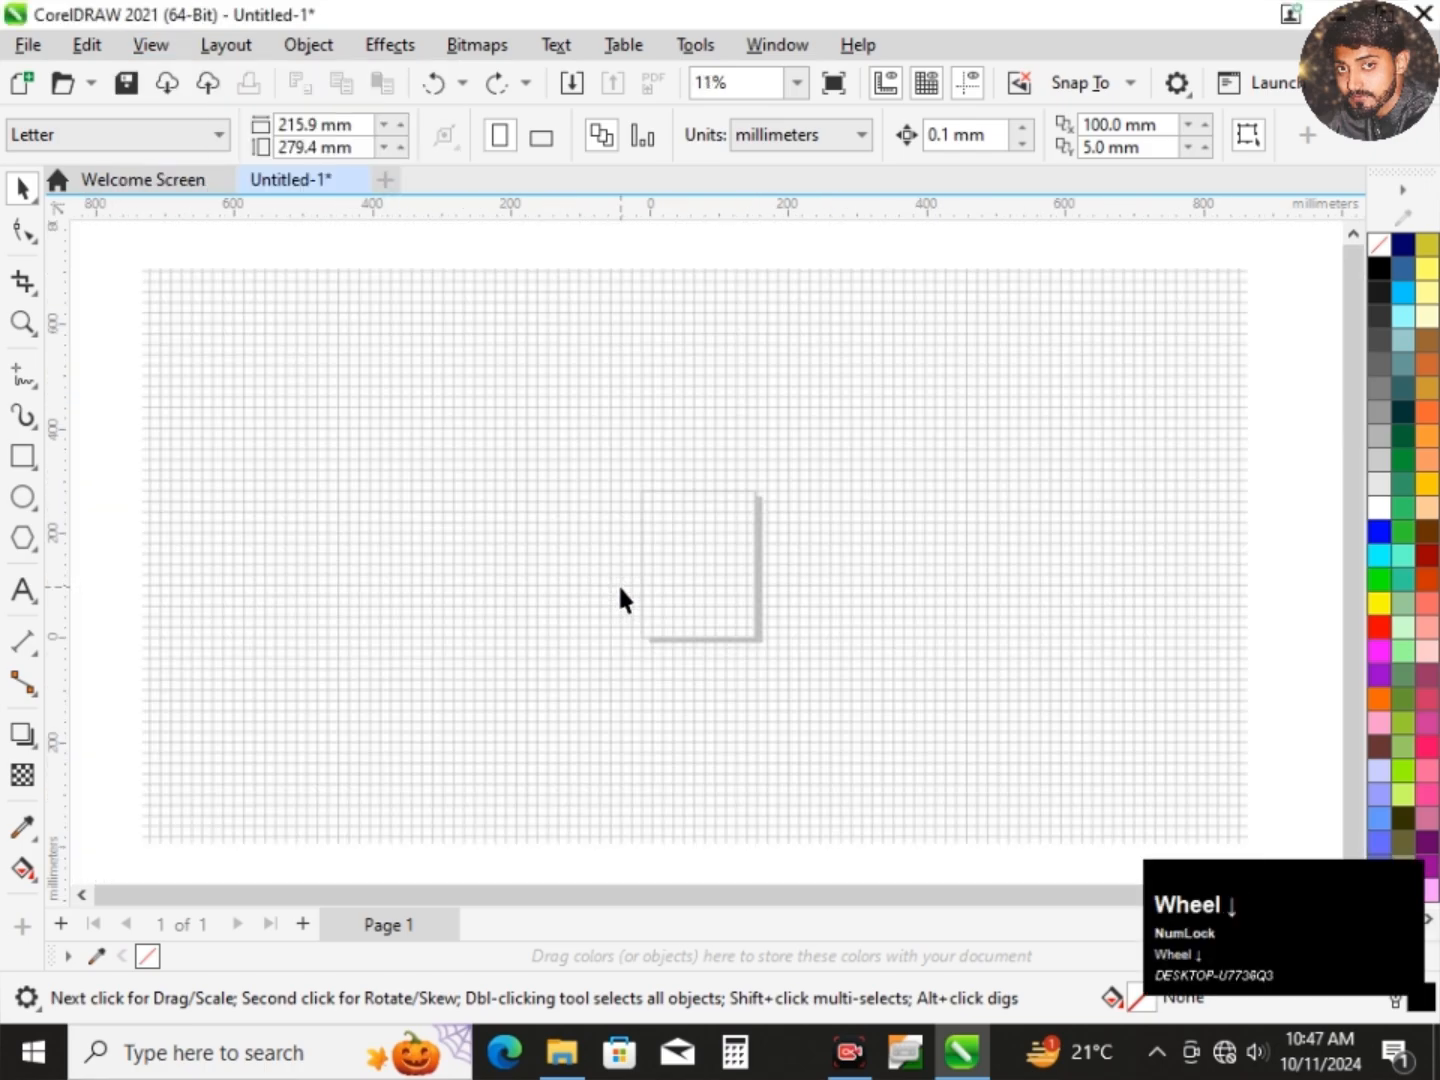
pyautogui.scroll(2, 665, 581)
pyautogui.scroll(-4, 692, 516)
pyautogui.scroll(-1, 688, 508)
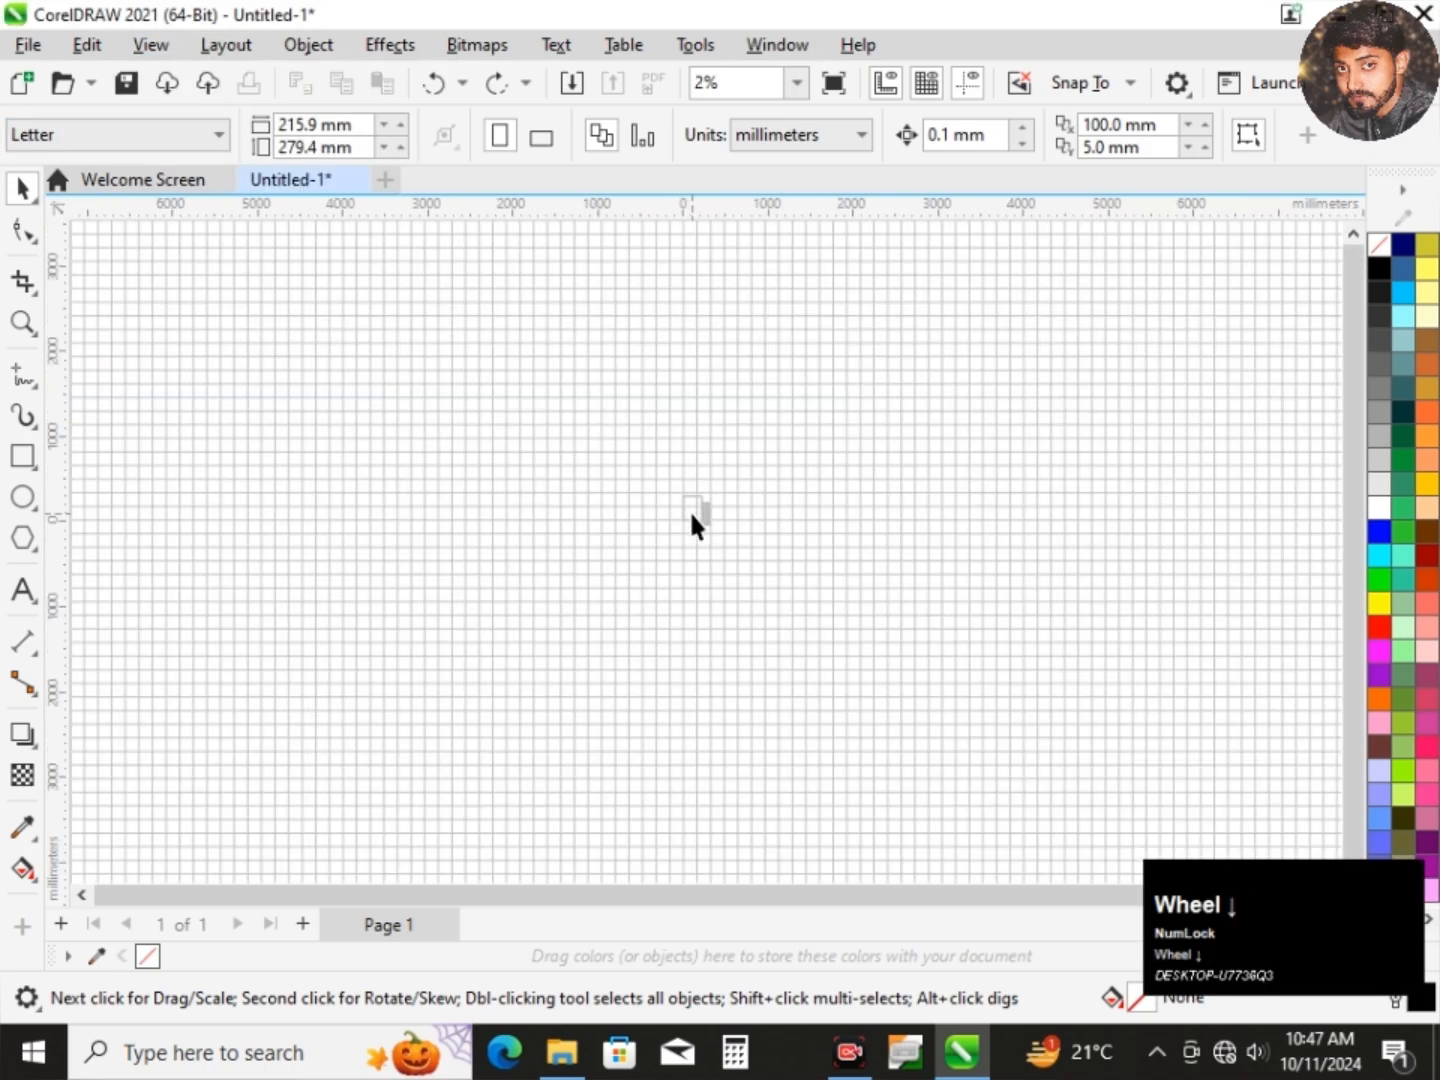
pyautogui.scroll(5, 688, 509)
pyautogui.scroll(6, 680, 409)
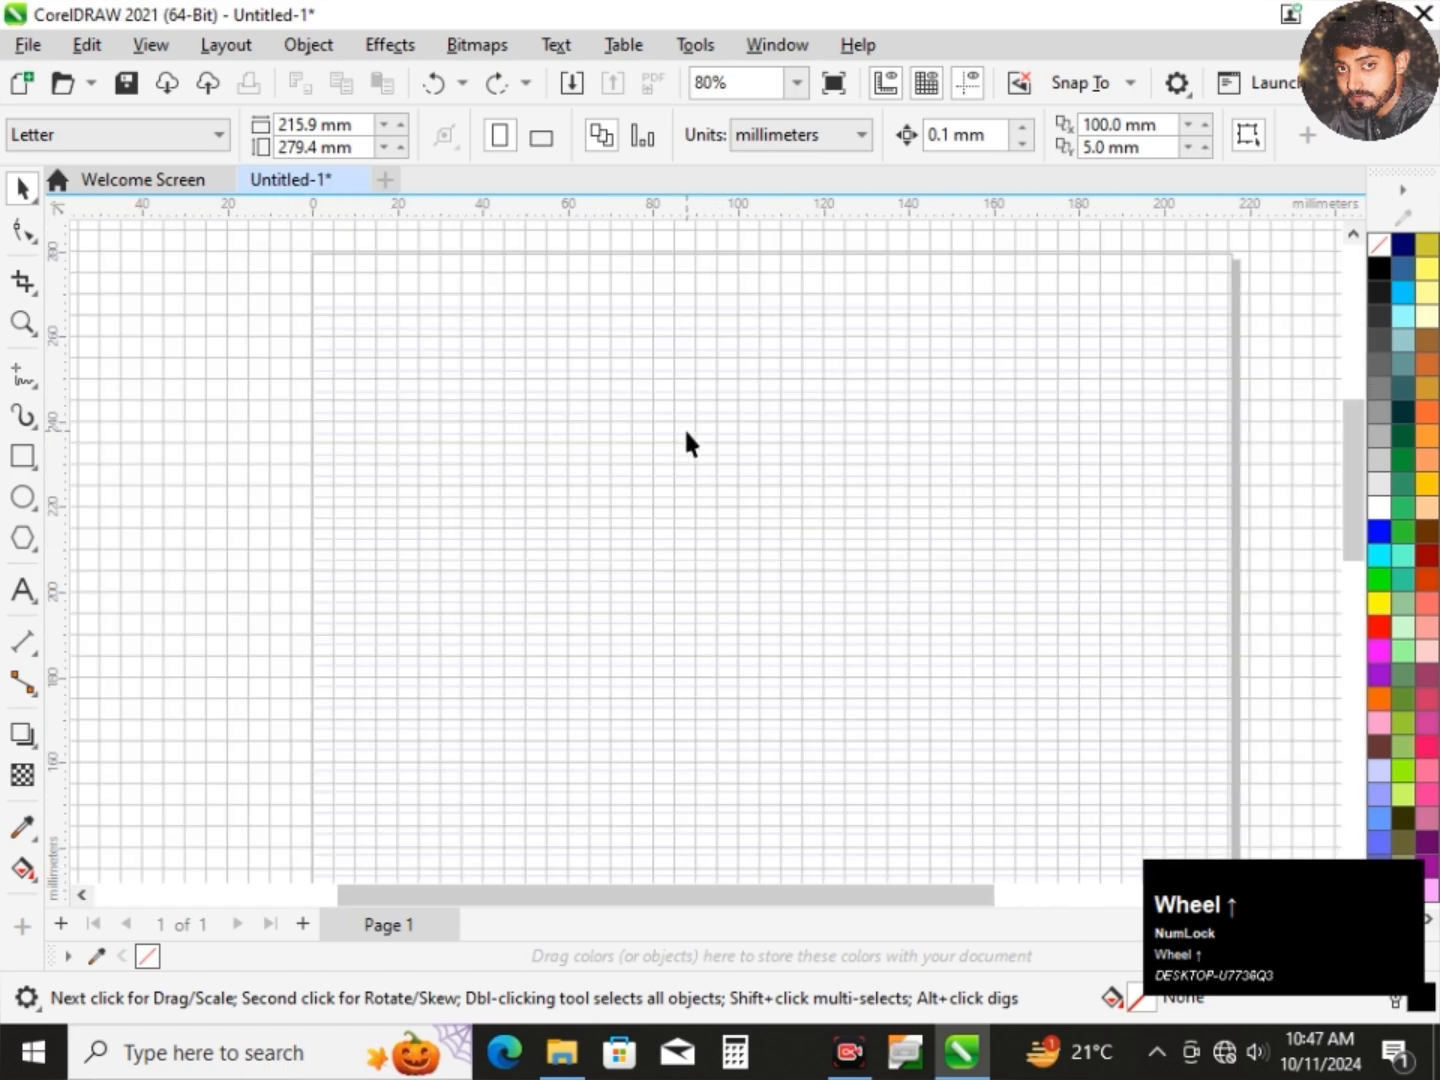
pyautogui.scroll(2, 641, 328)
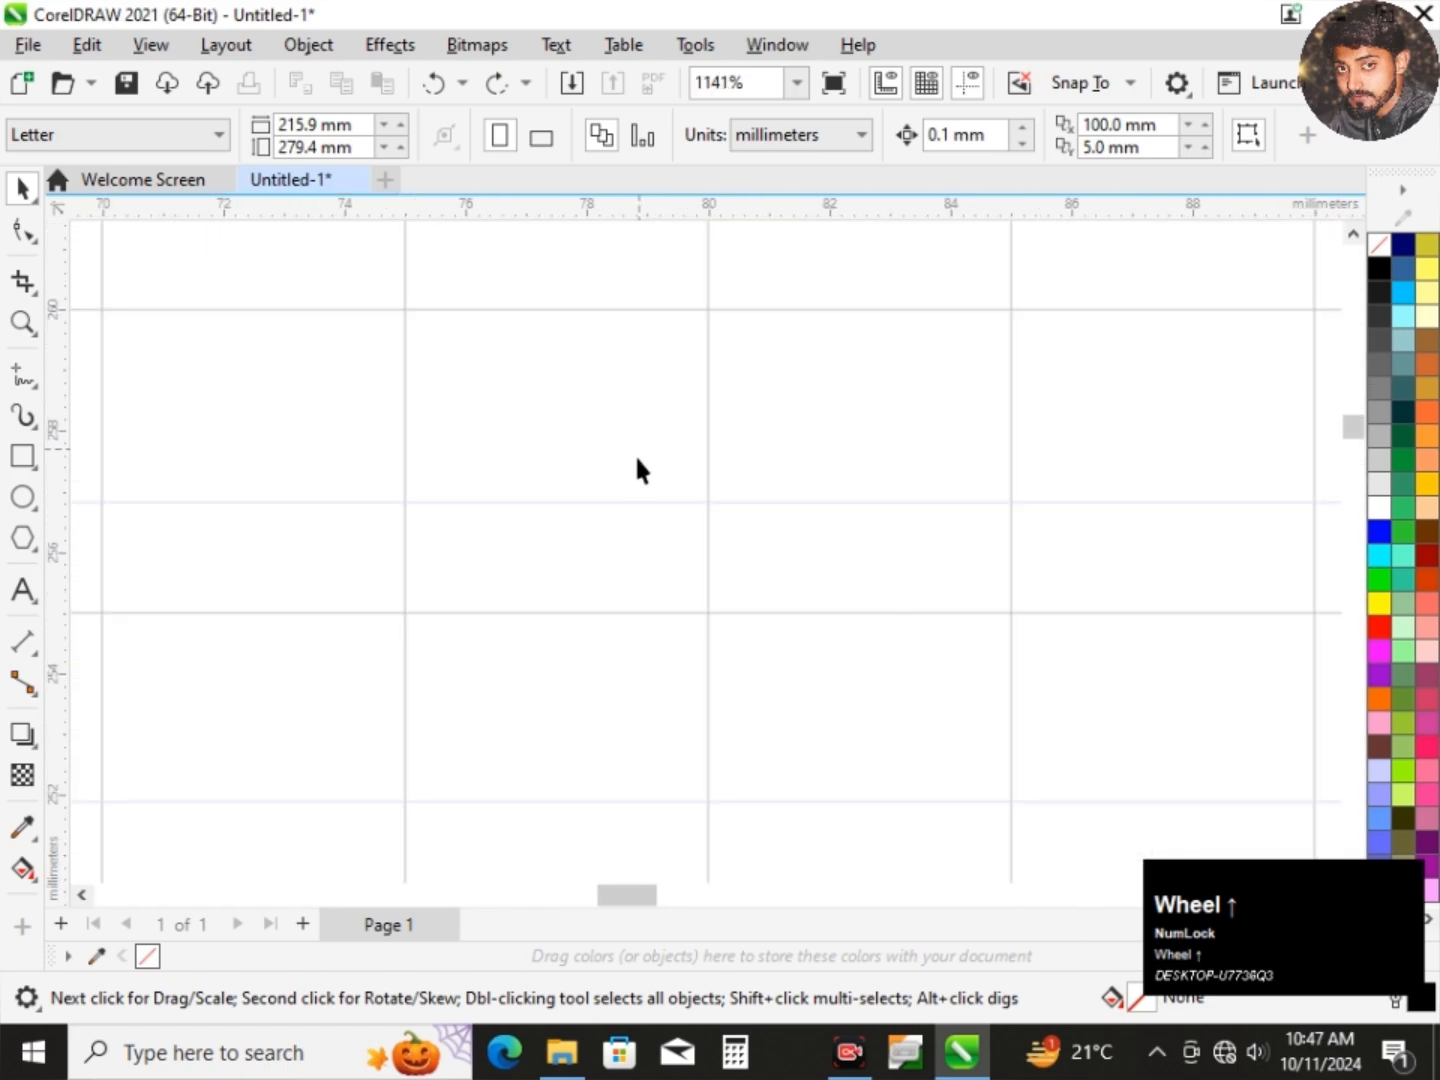
pyautogui.scroll(-1, 513, 498)
# Hide the baseline grid and show it again to tell its lines apart from the document grid.
pyautogui.click(150, 44)
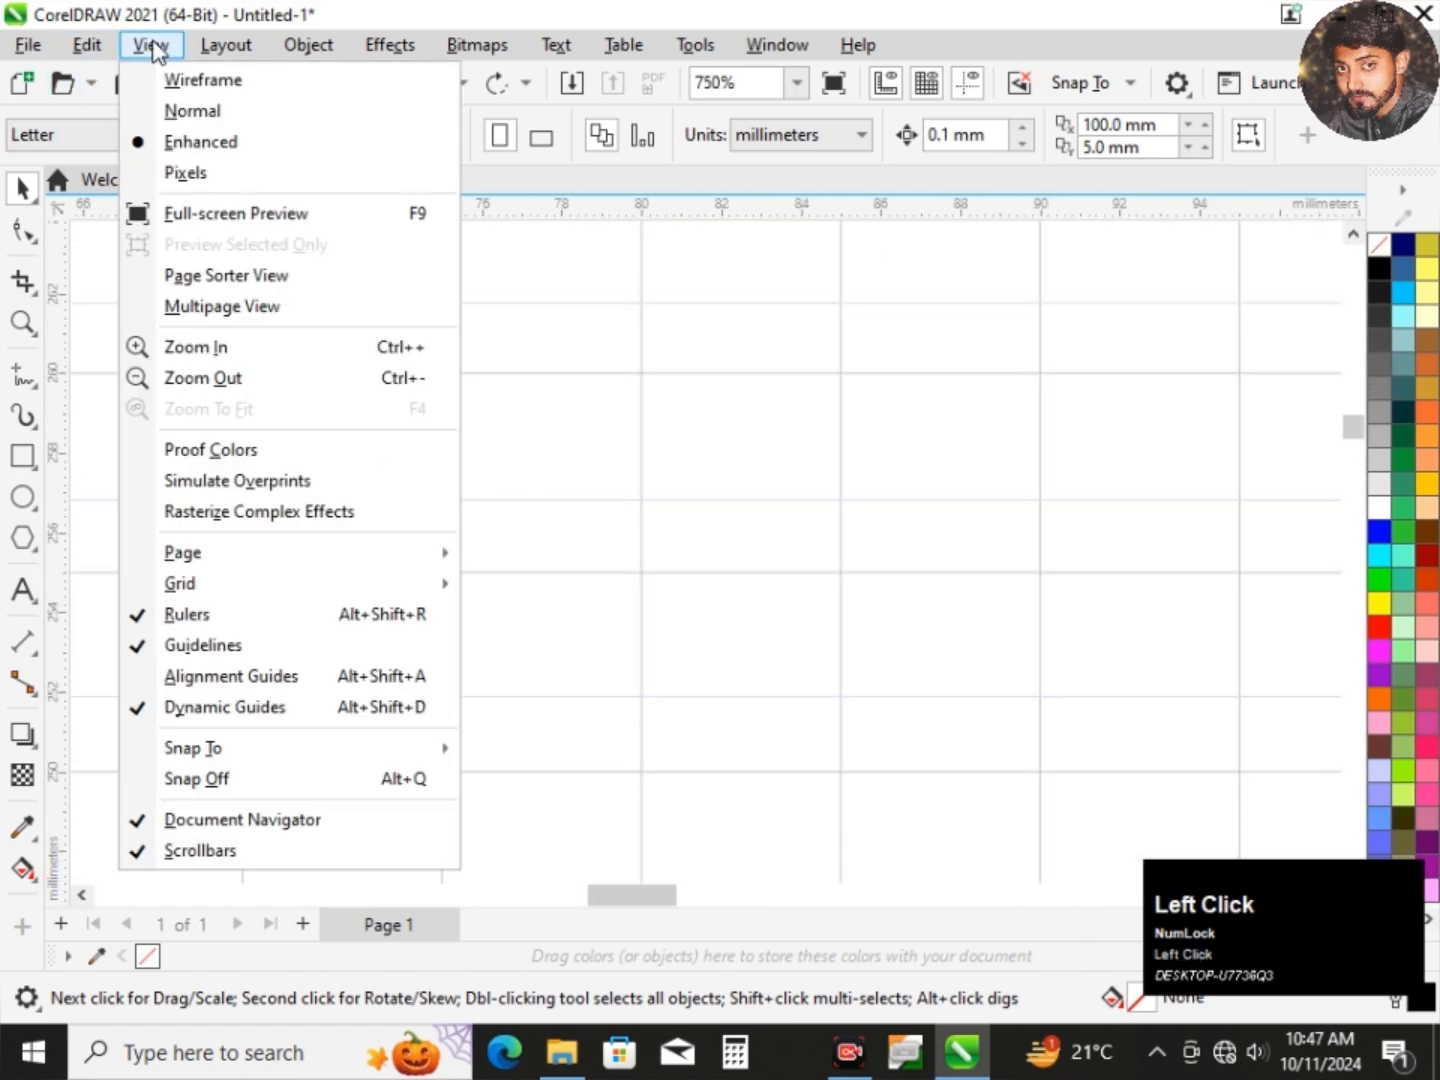
pyautogui.moveTo(330, 585)
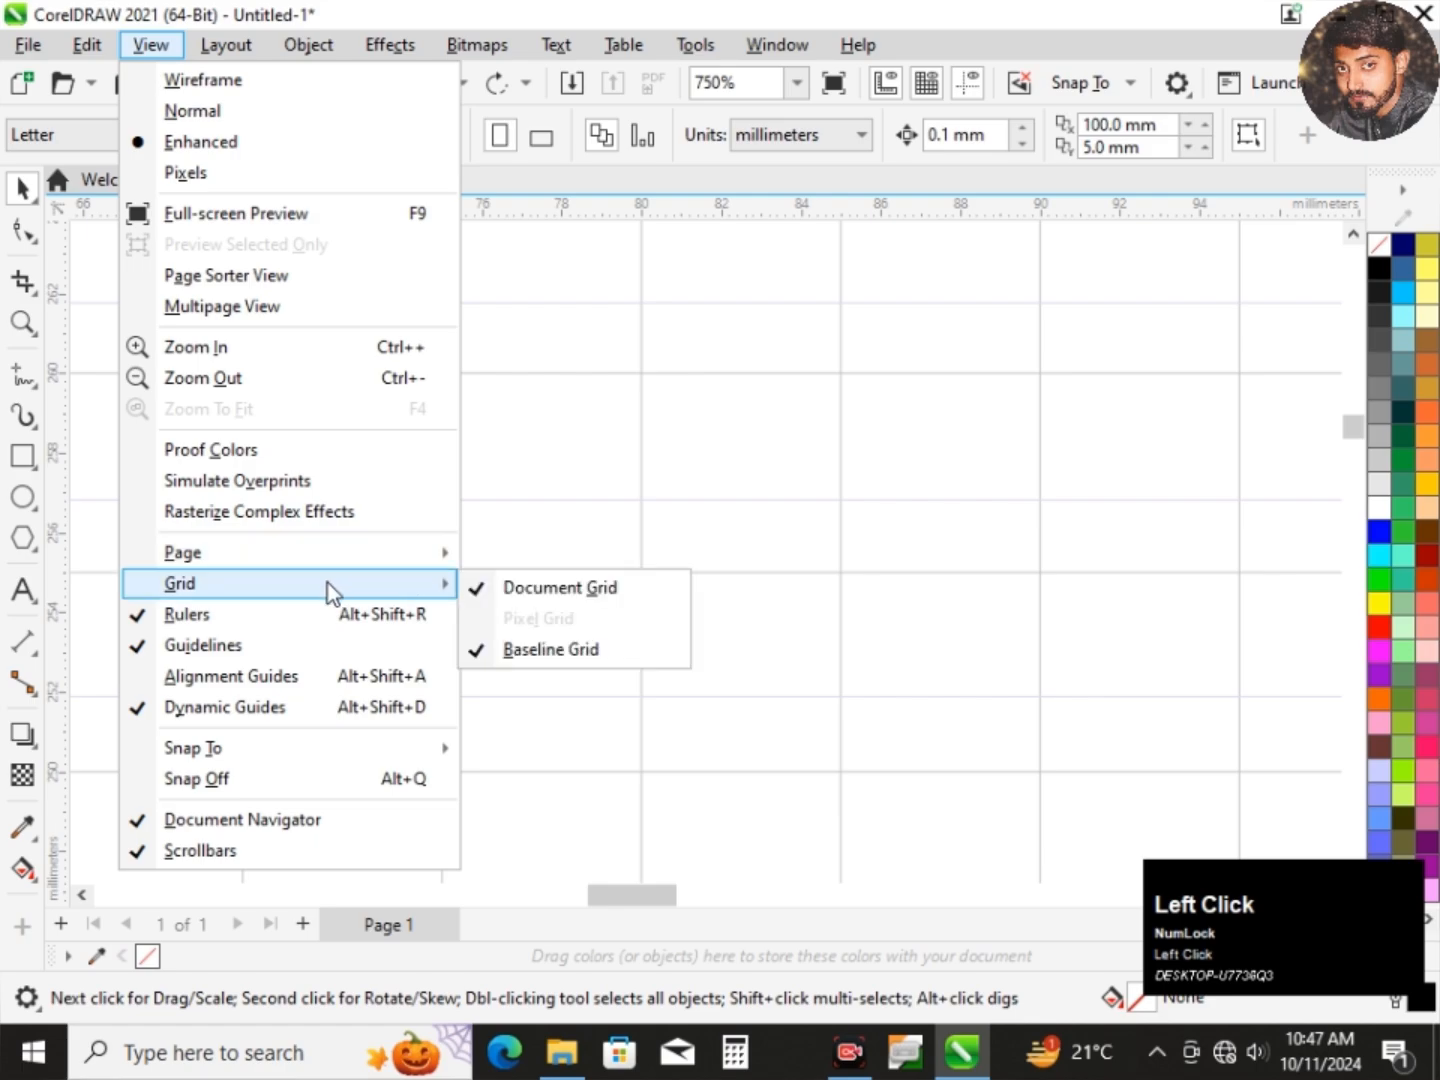
pyautogui.click(604, 652)
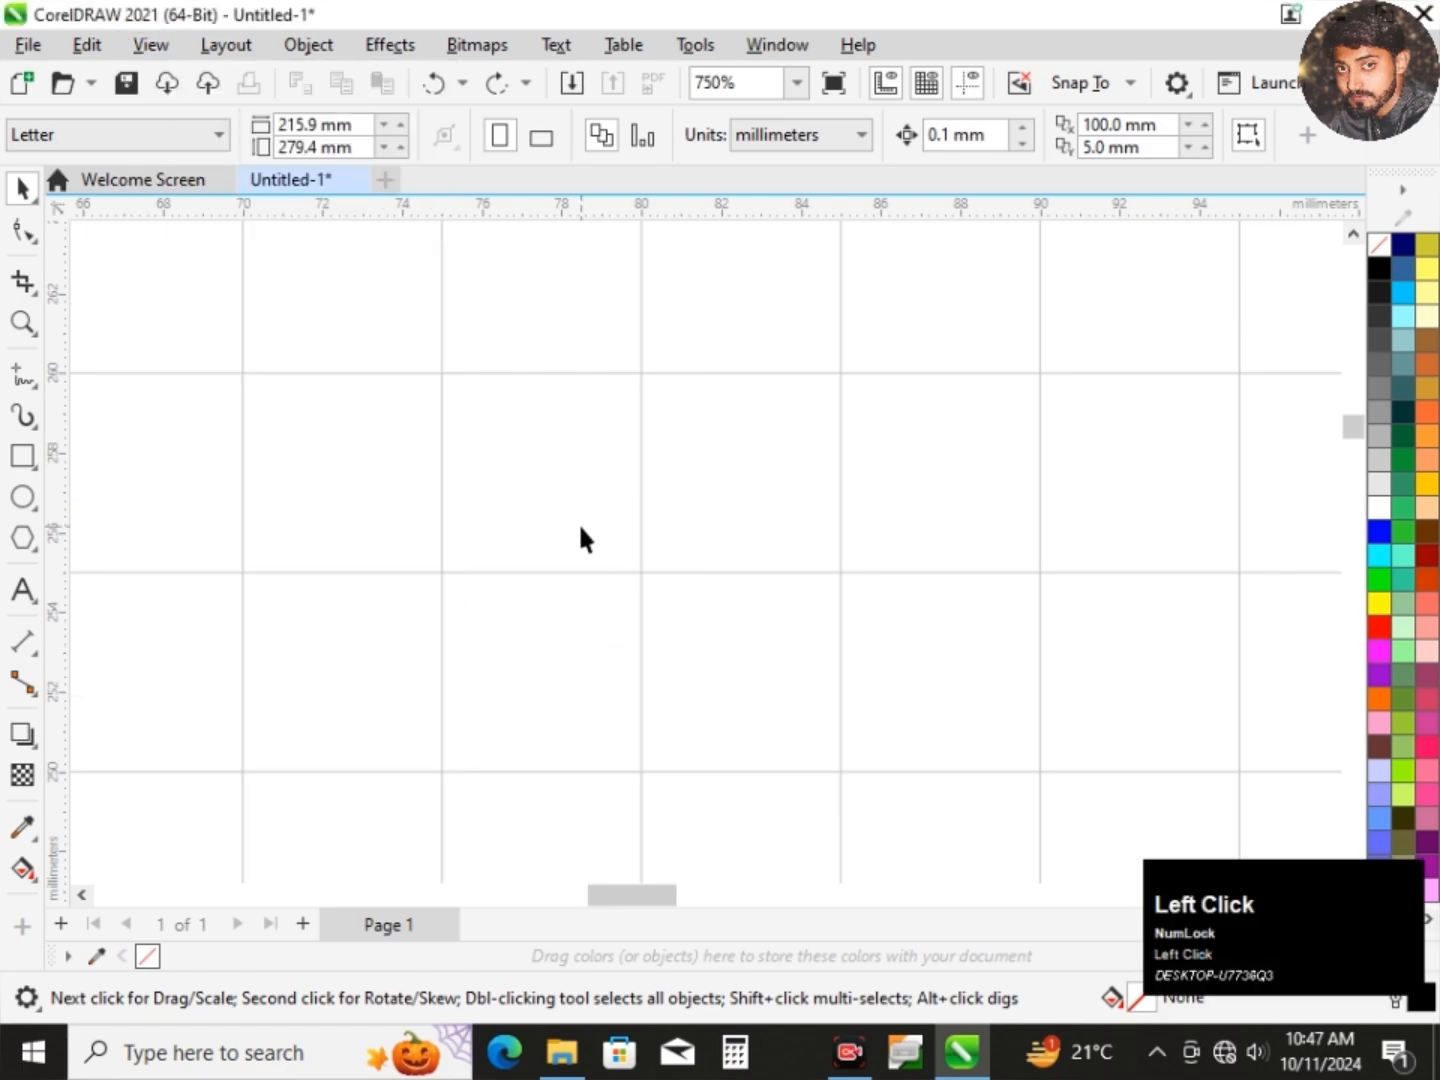
pyautogui.click(151, 46)
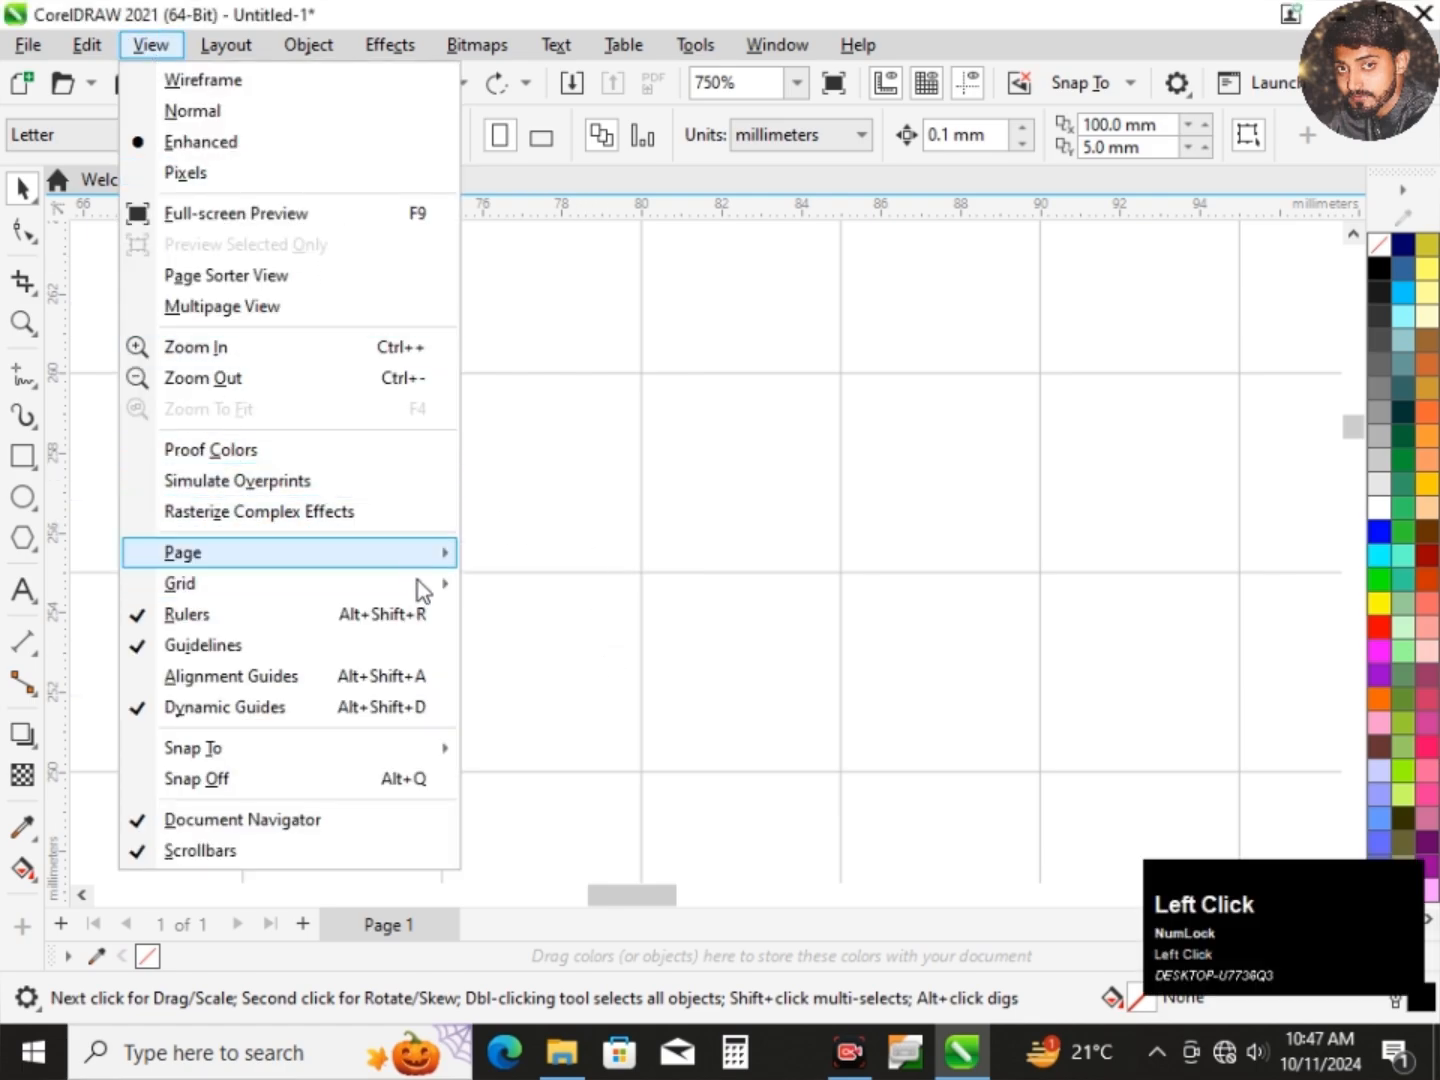
pyautogui.moveTo(418, 589)
pyautogui.click(536, 649)
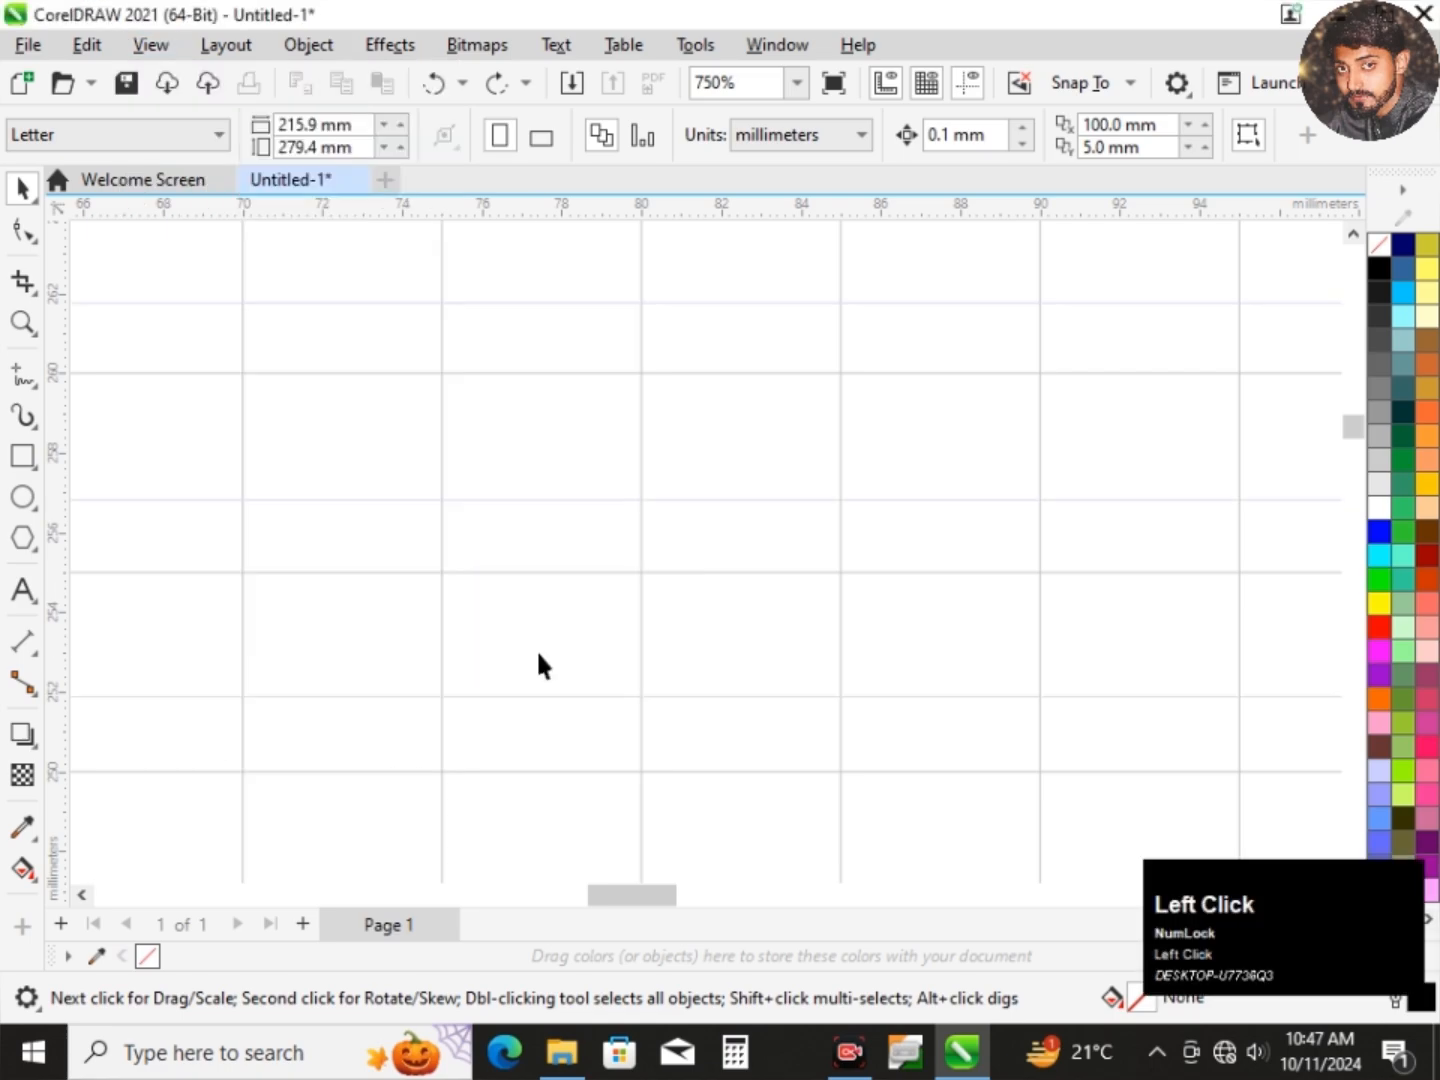
# Hide the document grid while keeping the baseline grid on.
pyautogui.click(151, 46)
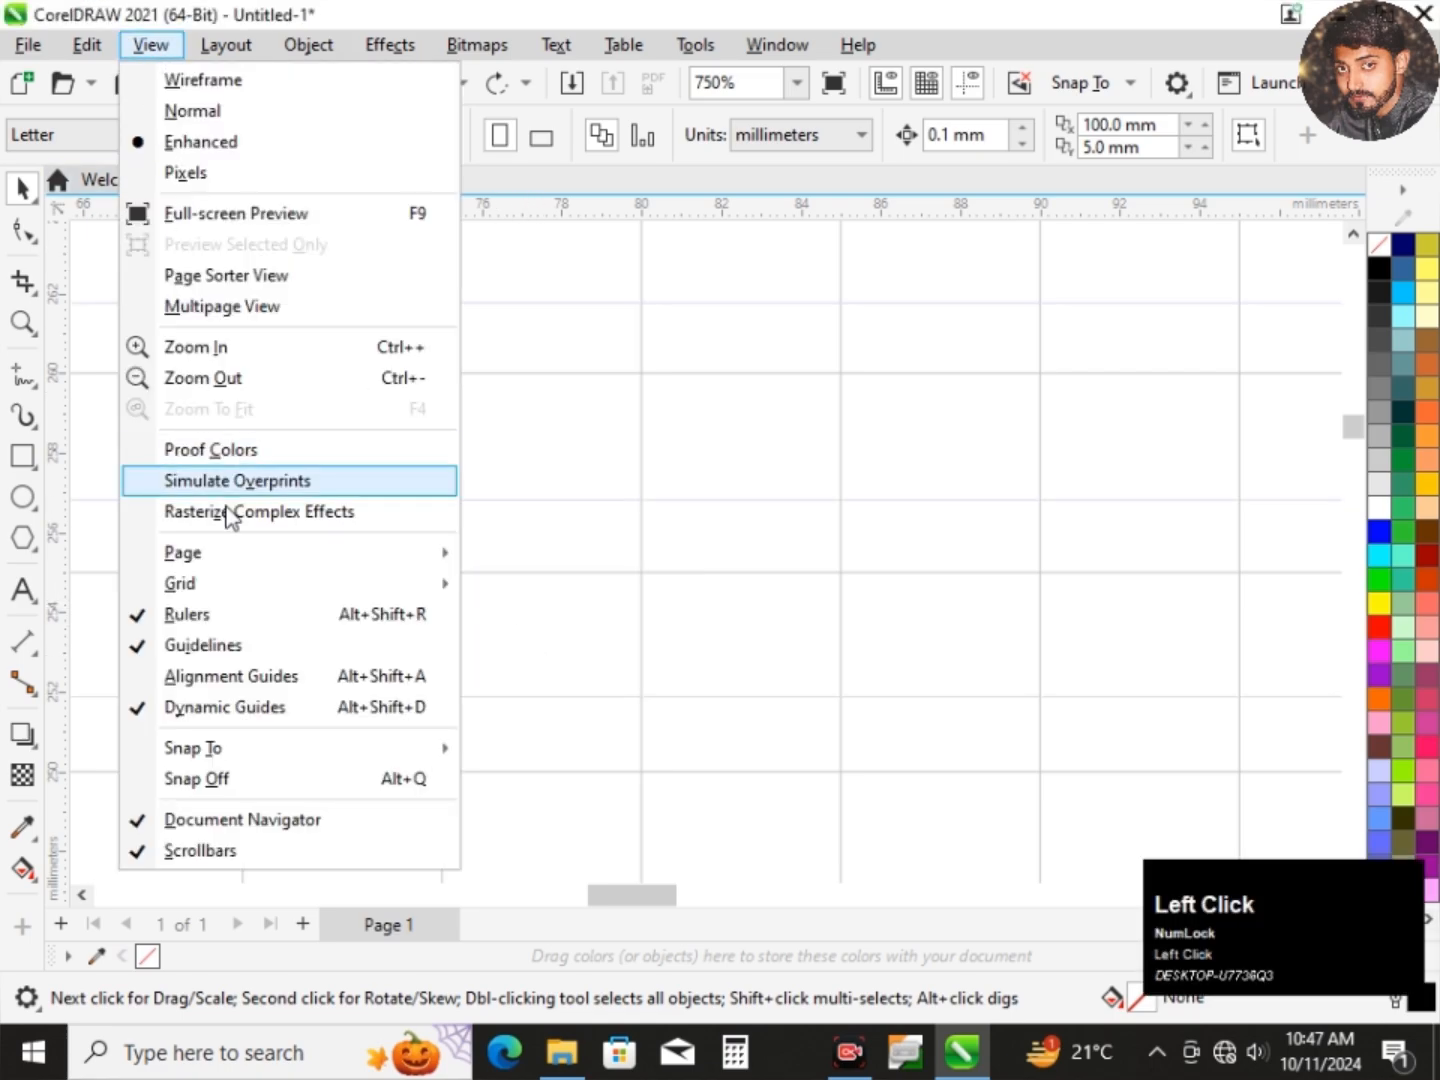
pyautogui.moveTo(436, 585)
pyautogui.click(491, 589)
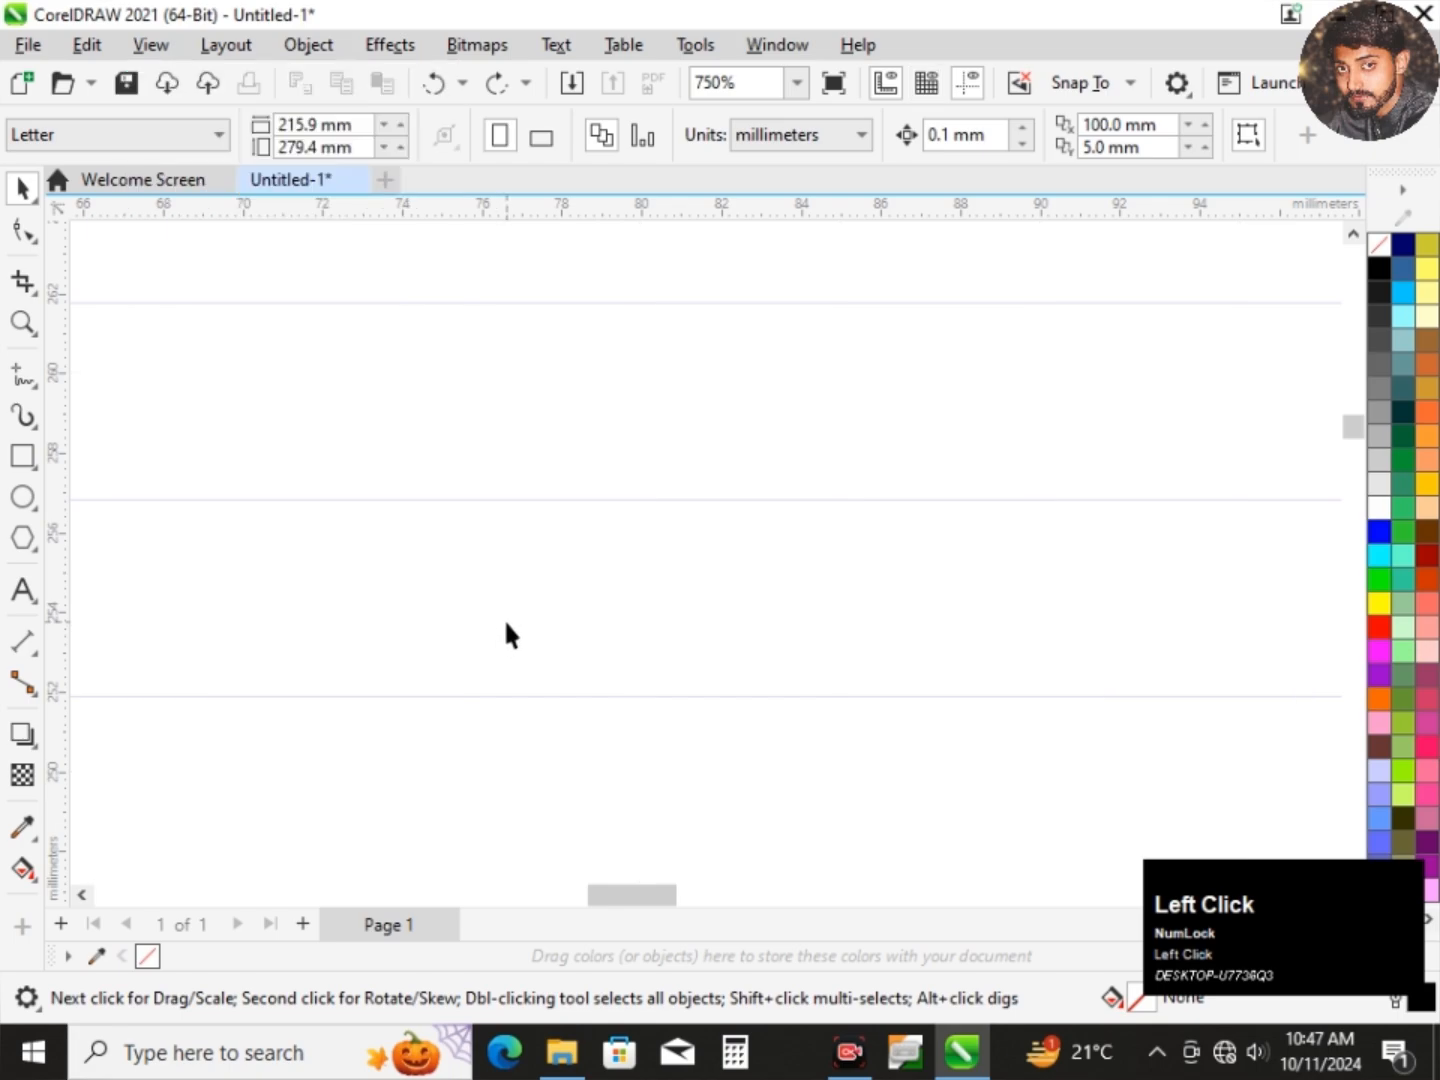
# Examine the baseline grid lines on the page alone at several zoom levels, including the page edges and surrounding area.
pyautogui.scroll(-2, 503, 617)
pyautogui.scroll(-6, 624, 489)
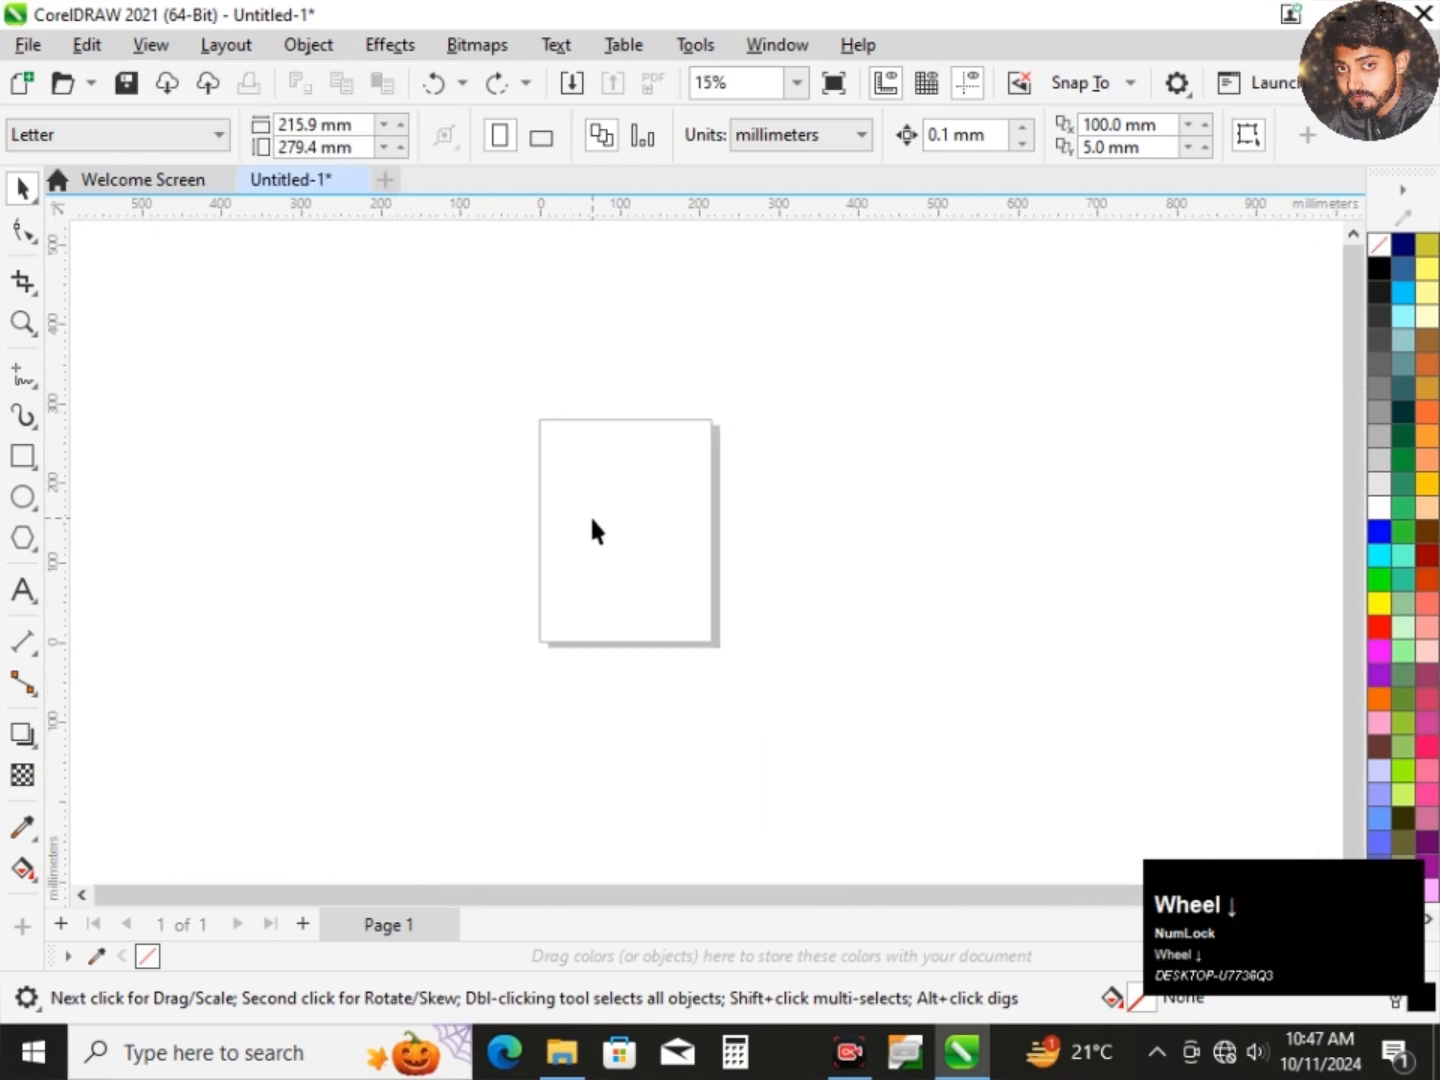
pyautogui.scroll(1, 594, 540)
pyautogui.scroll(1, 656, 414)
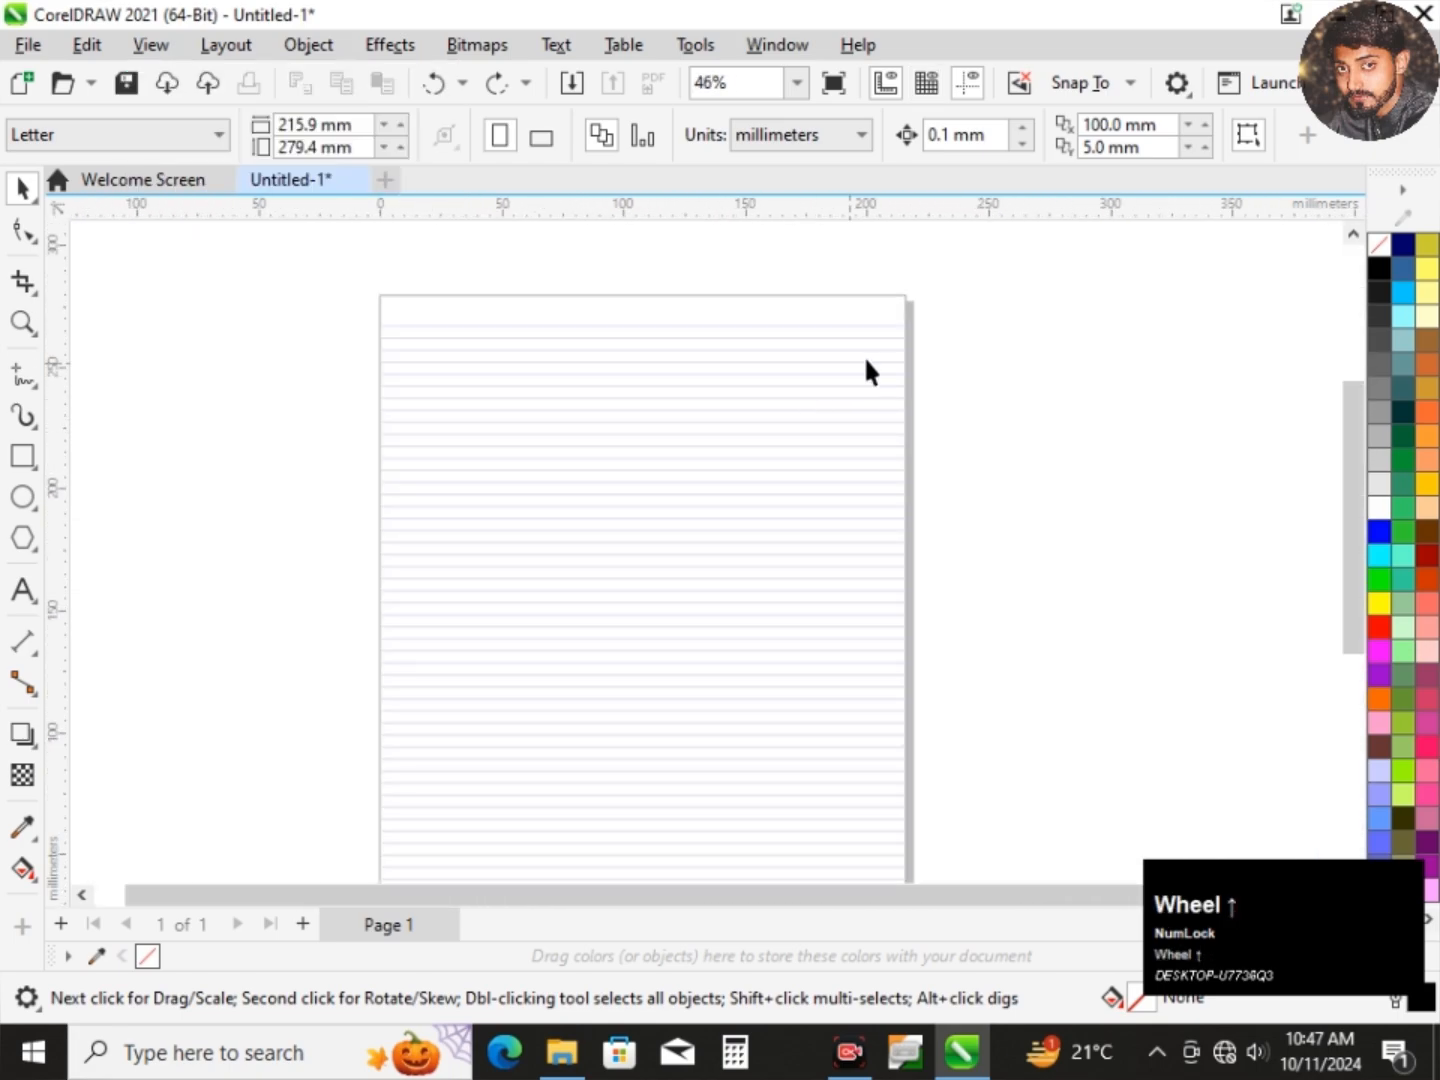
pyautogui.scroll(1, 425, 335)
pyautogui.click(407, 416)
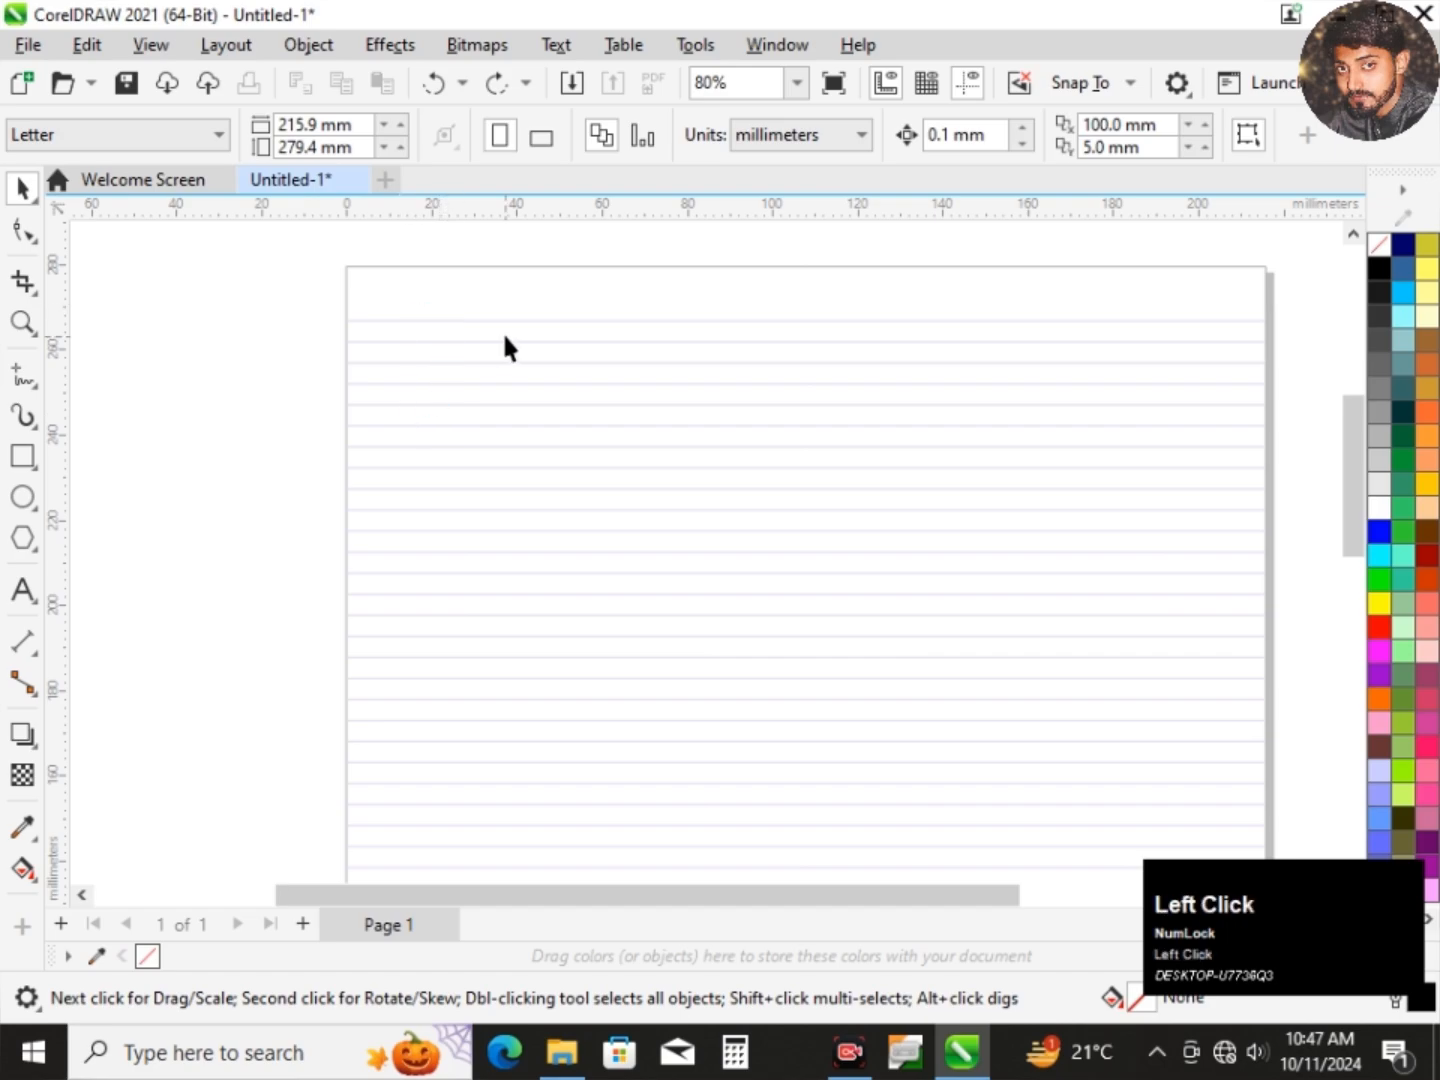
pyautogui.scroll(-1, 481, 336)
pyautogui.scroll(-1, 491, 381)
pyautogui.scroll(1, 520, 411)
pyautogui.scroll(-2, 850, 506)
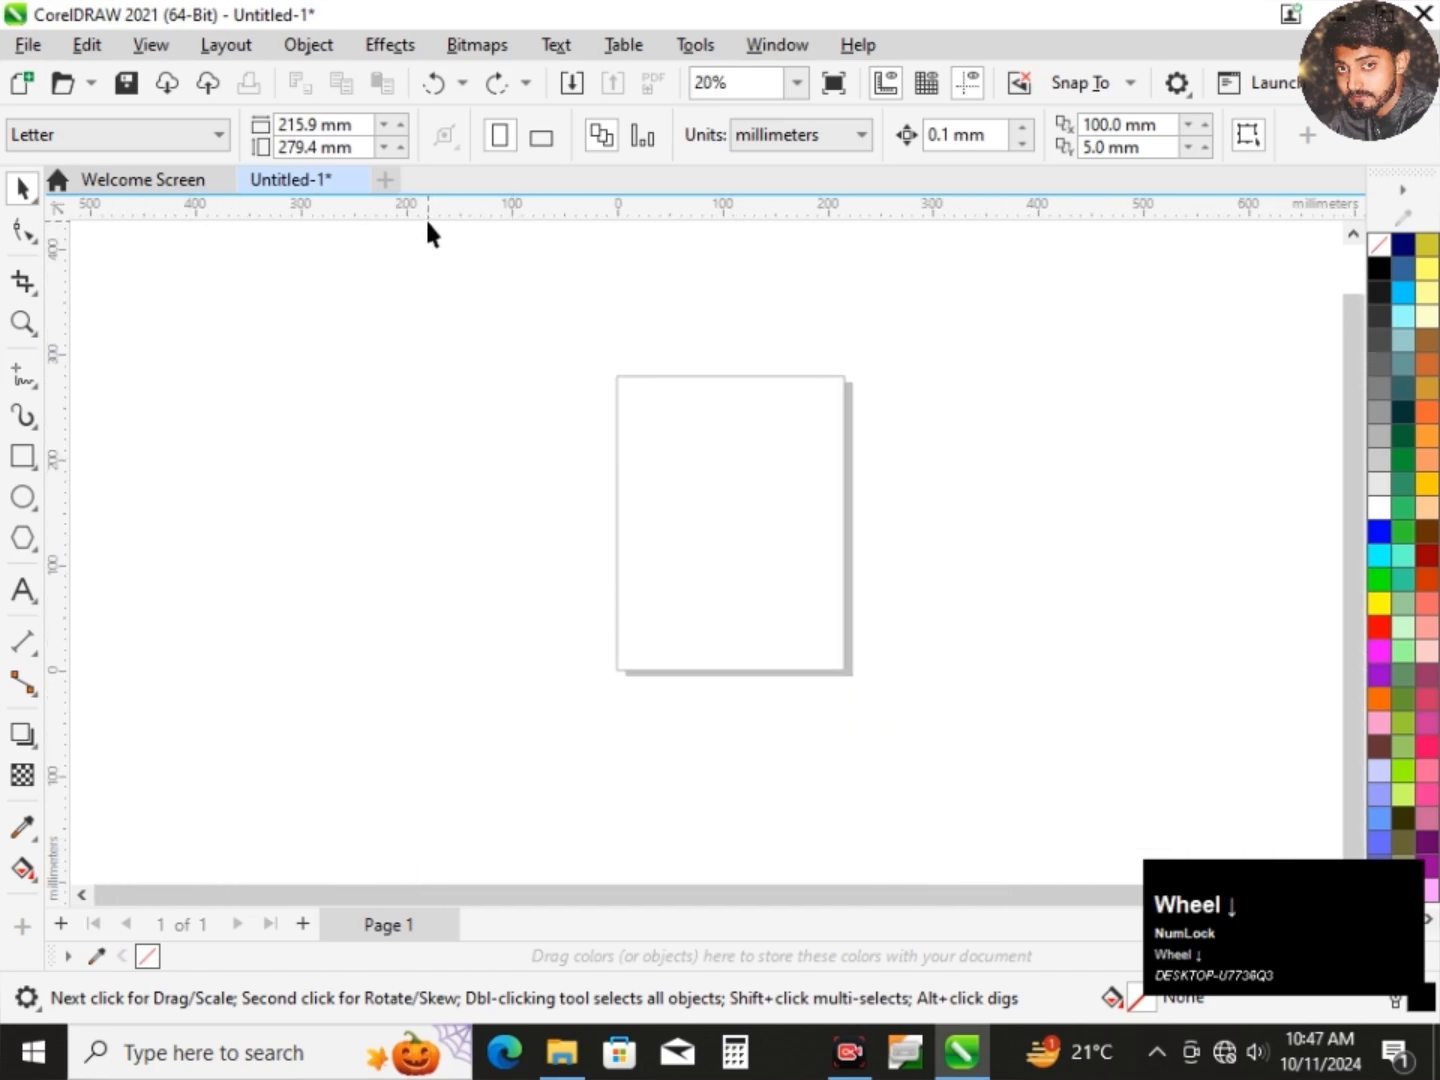
pyautogui.scroll(1, 806, 482)
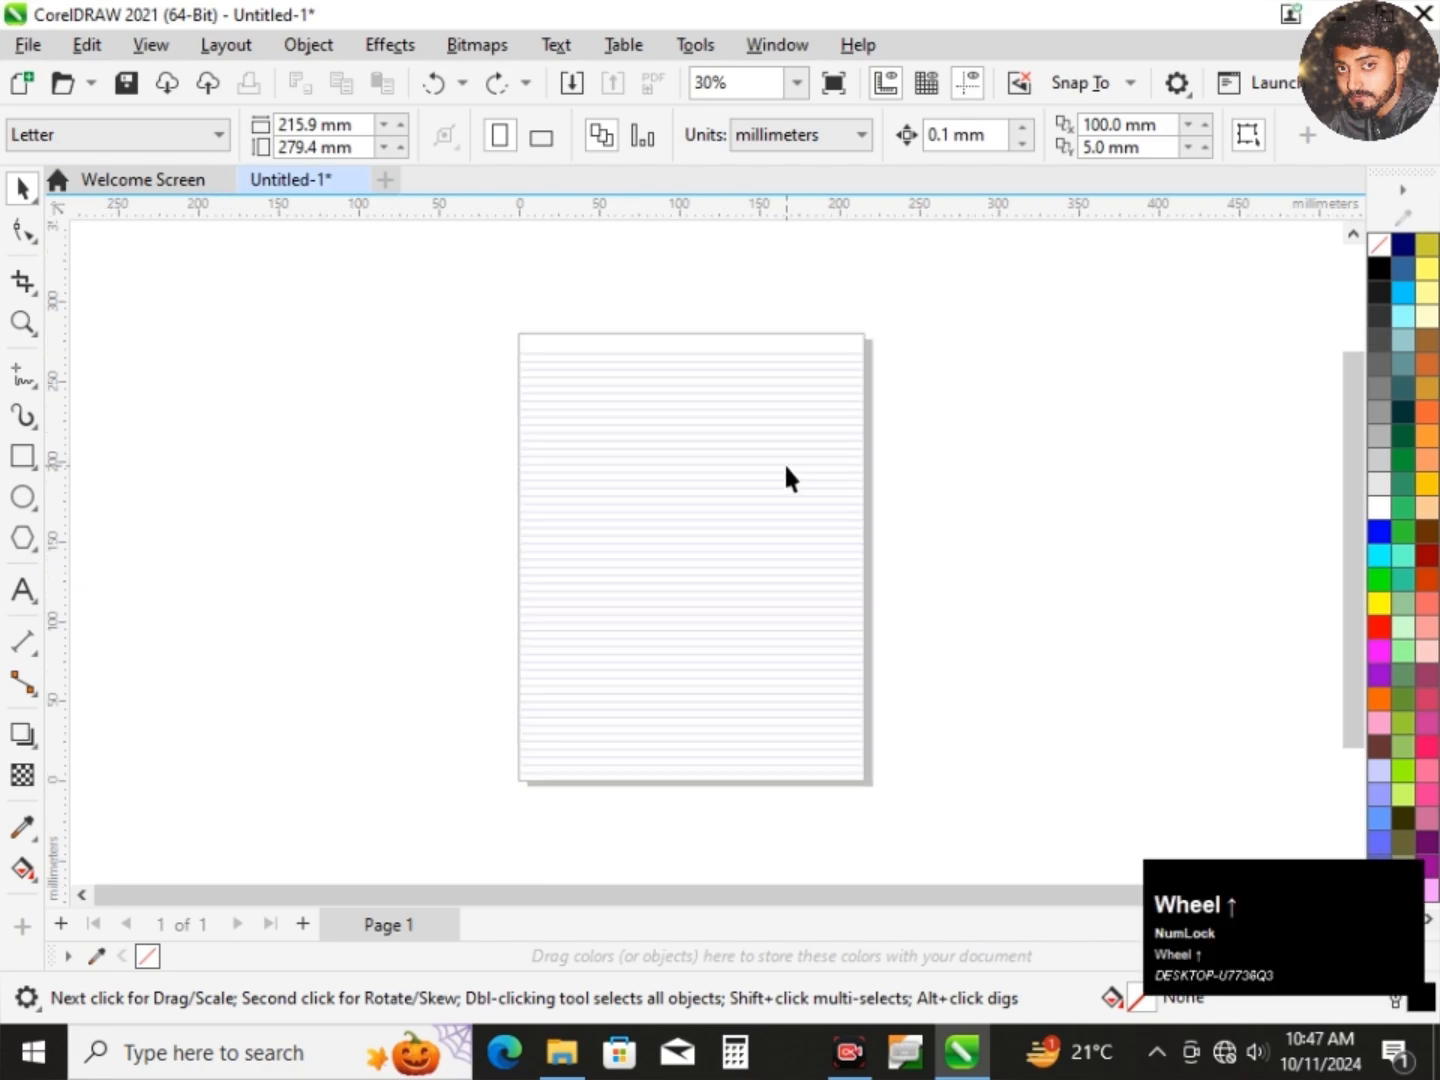
pyautogui.scroll(1, 790, 470)
# Hide the baseline grid and check the page without any grid.
pyautogui.click(150, 46)
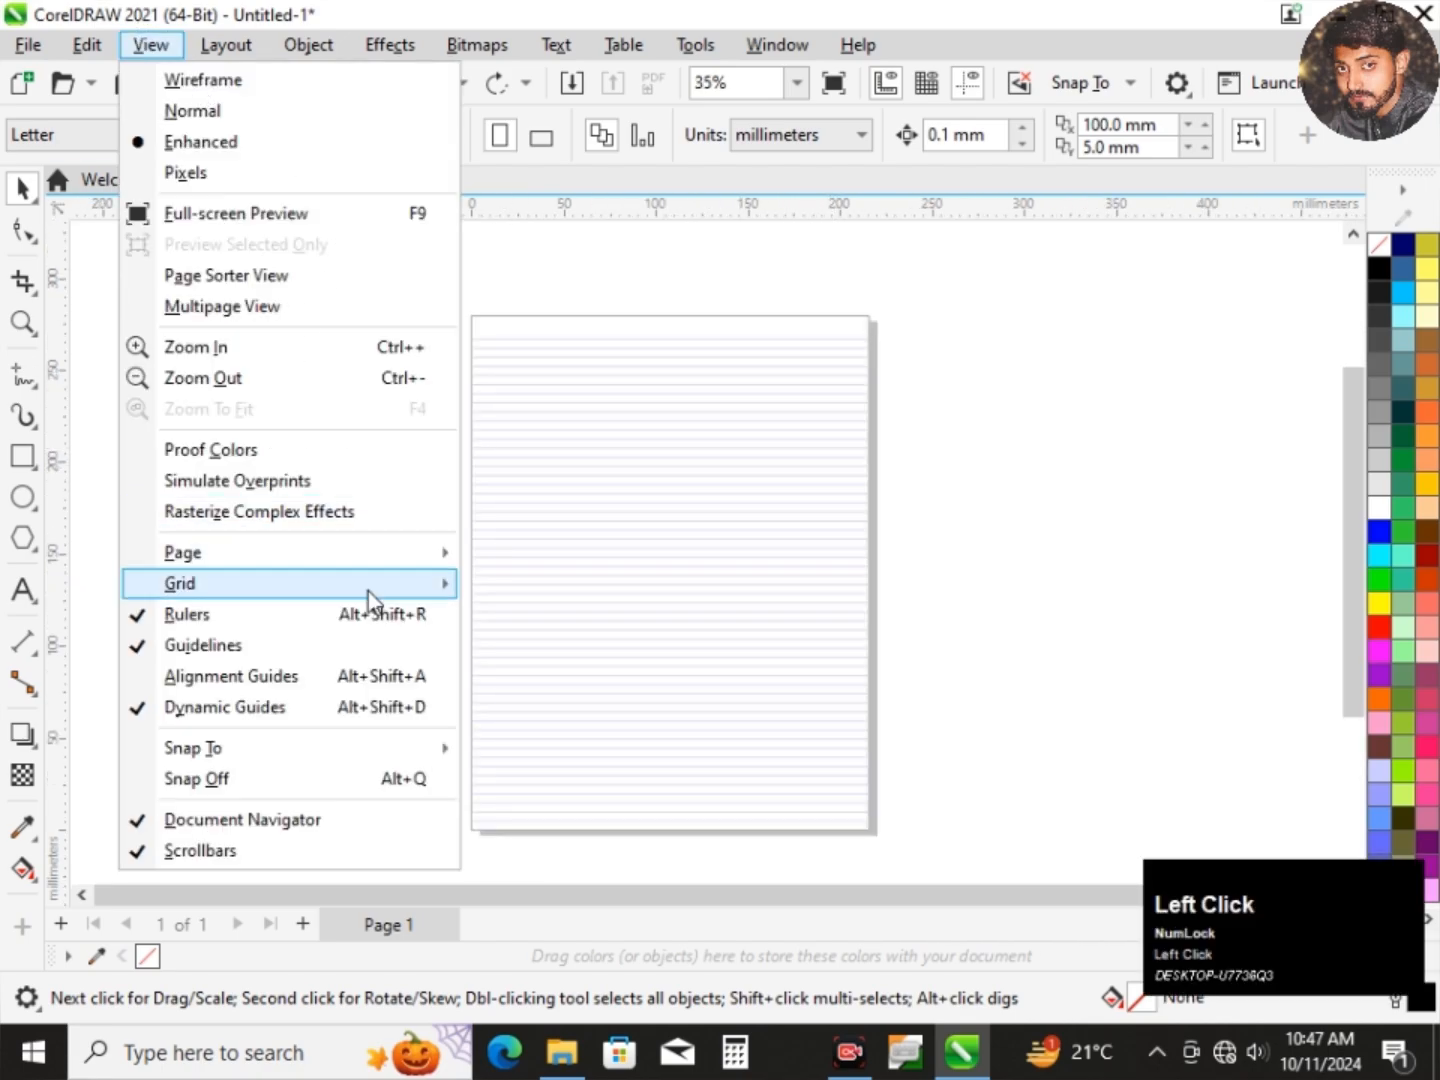
pyautogui.moveTo(420, 592)
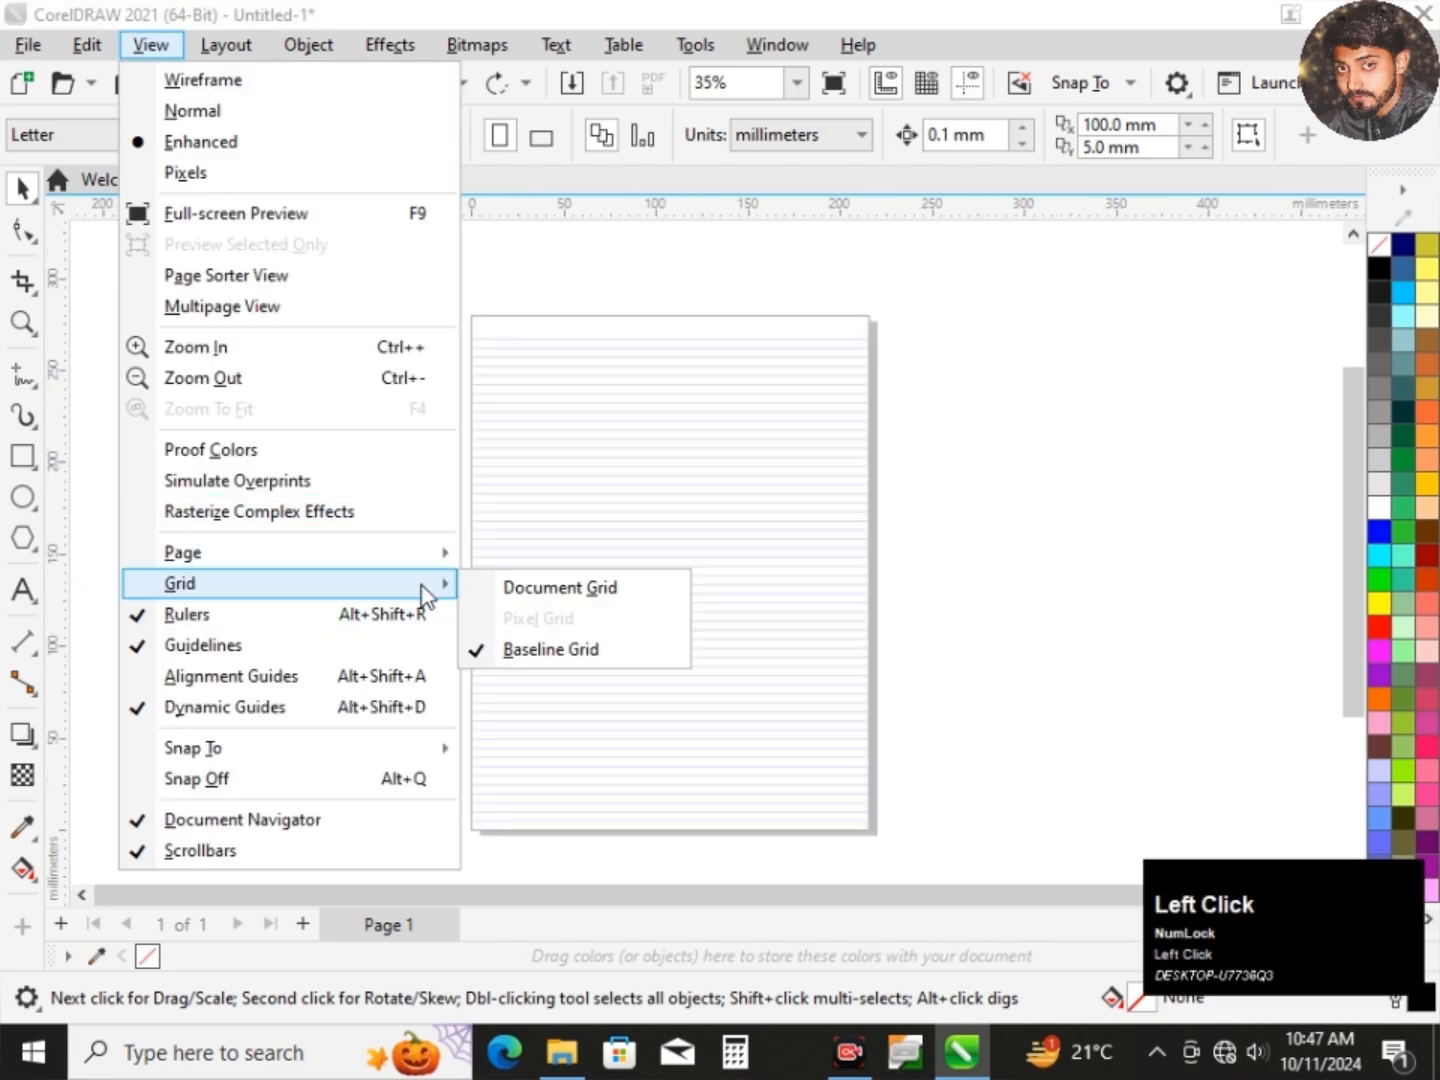
pyautogui.click(578, 655)
pyautogui.scroll(-2, 713, 590)
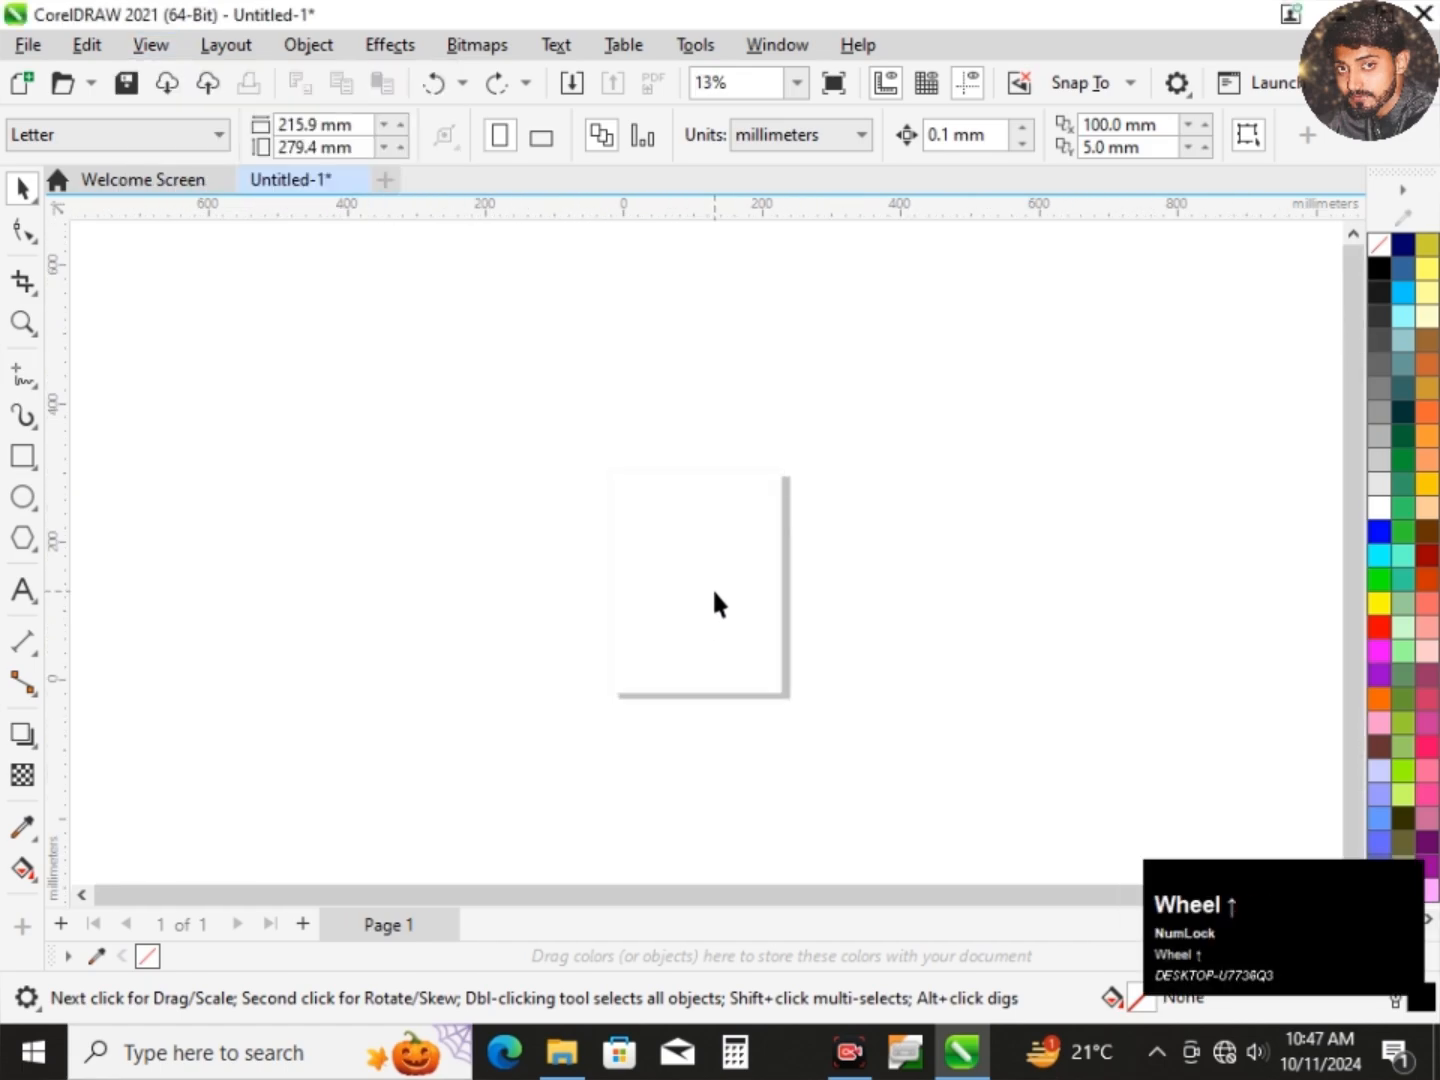
pyautogui.scroll(2, 715, 602)
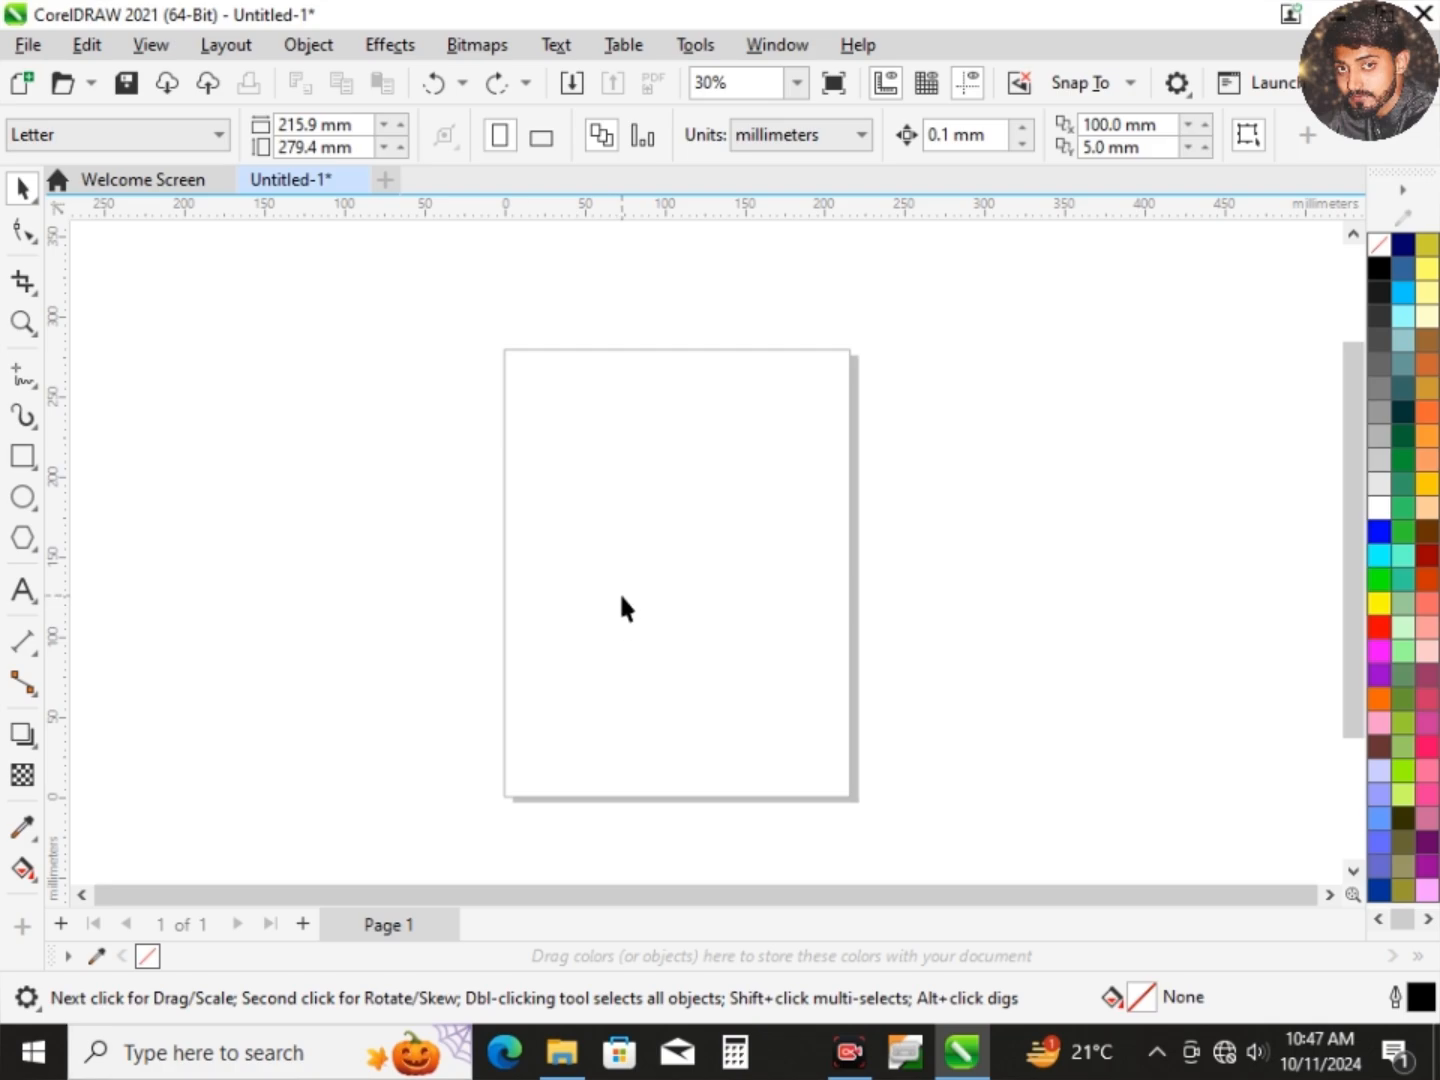
# Draw a rectangle about 79 × 40 mm beside the page's left edge and place a horizontally aligned copy centred at about X -16 mm.
pyautogui.click(31, 455)
pyautogui.moveTo(251, 379)
pyautogui.mouseDown()
pyautogui.moveTo(380, 445)
pyautogui.moveTo(480, 416)
pyautogui.mouseUp()
pyautogui.press('space')
pyautogui.keyDown('ctrl'); pyautogui.rightClick(481, 417); pyautogui.keyUp('ctrl')
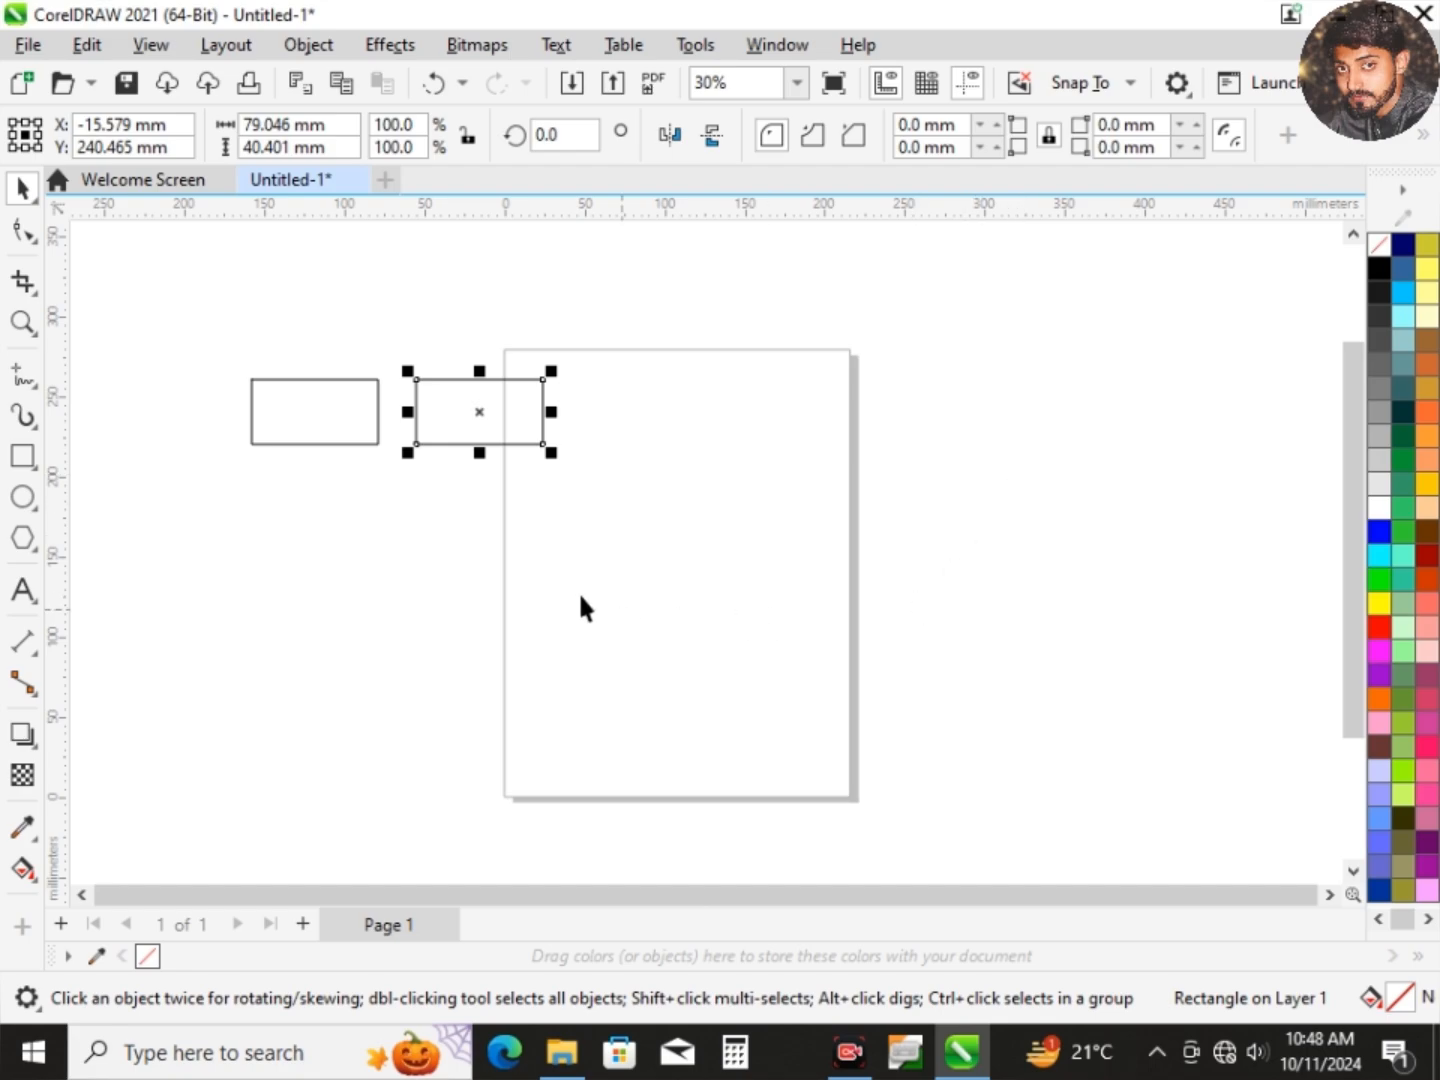
# Repeat the rectangle copy at equal spacing until the row runs far past the page, to about X 3067 mm.
pyautogui.hotkey('ctrl', 'r')
pyautogui.hotkey('ctrl', 'r')
pyautogui.hotkey('ctrl', 'r')
pyautogui.hotkey('ctrl', 'r')
pyautogui.hotkey('ctrl', 'r')
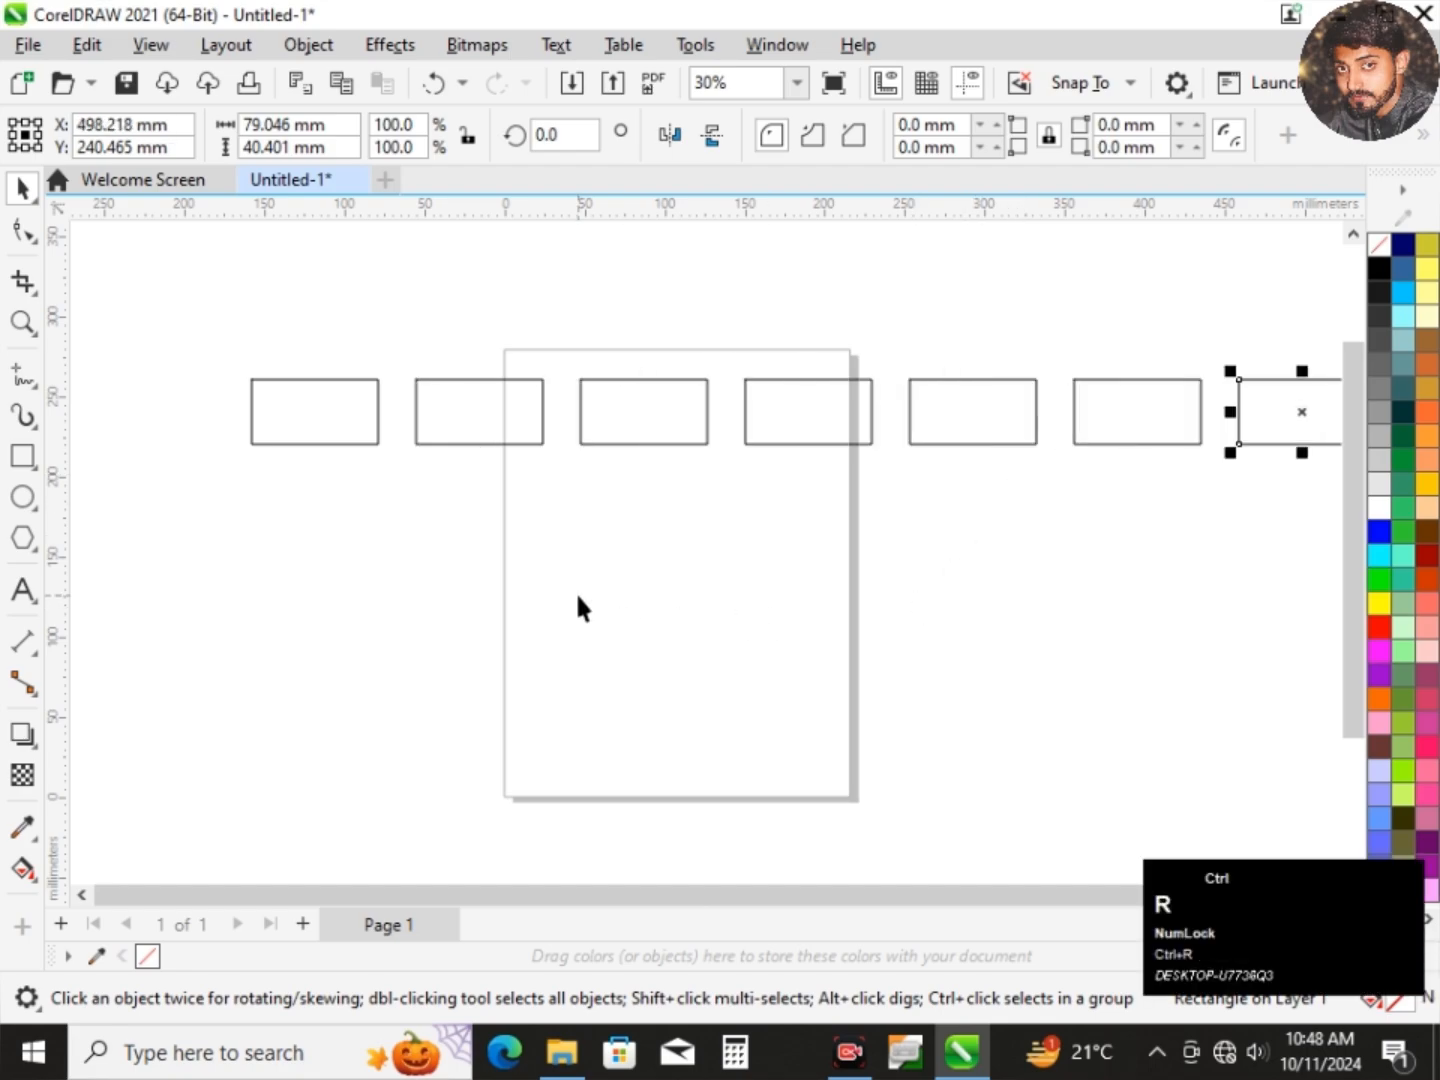
pyautogui.hotkey('ctrl', 'r')
pyautogui.hotkey('ctrl', 'r')
pyautogui.hotkey('ctrl', 'r')
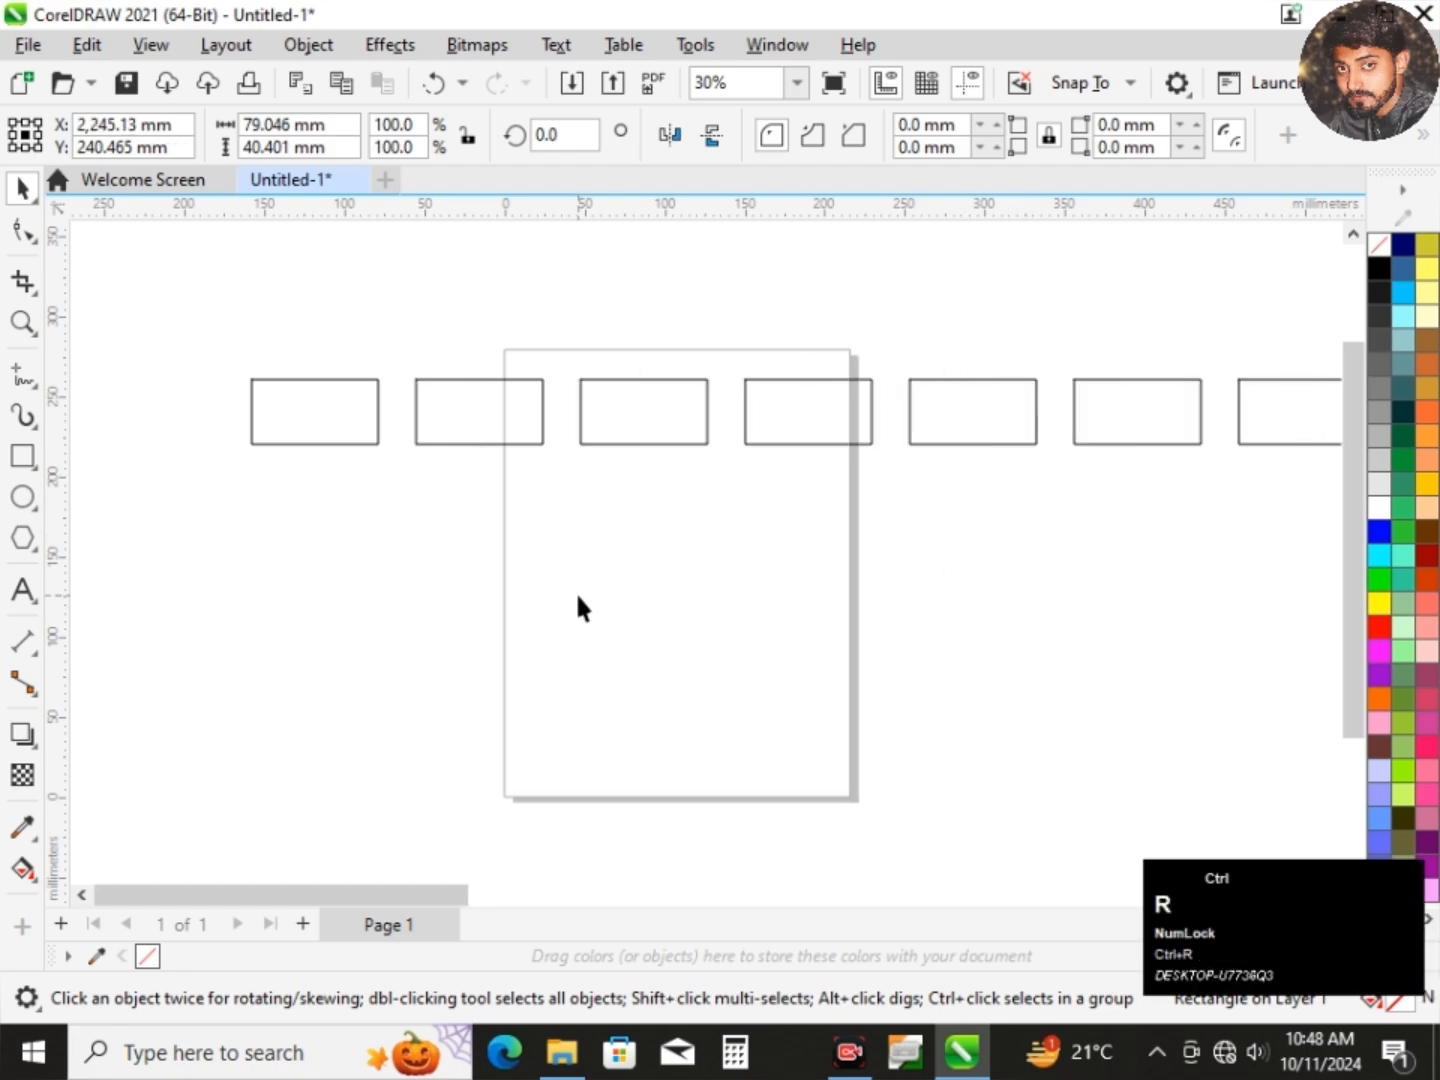
pyautogui.scroll(-5, 578, 597)
pyautogui.scroll(-1, 575, 591)
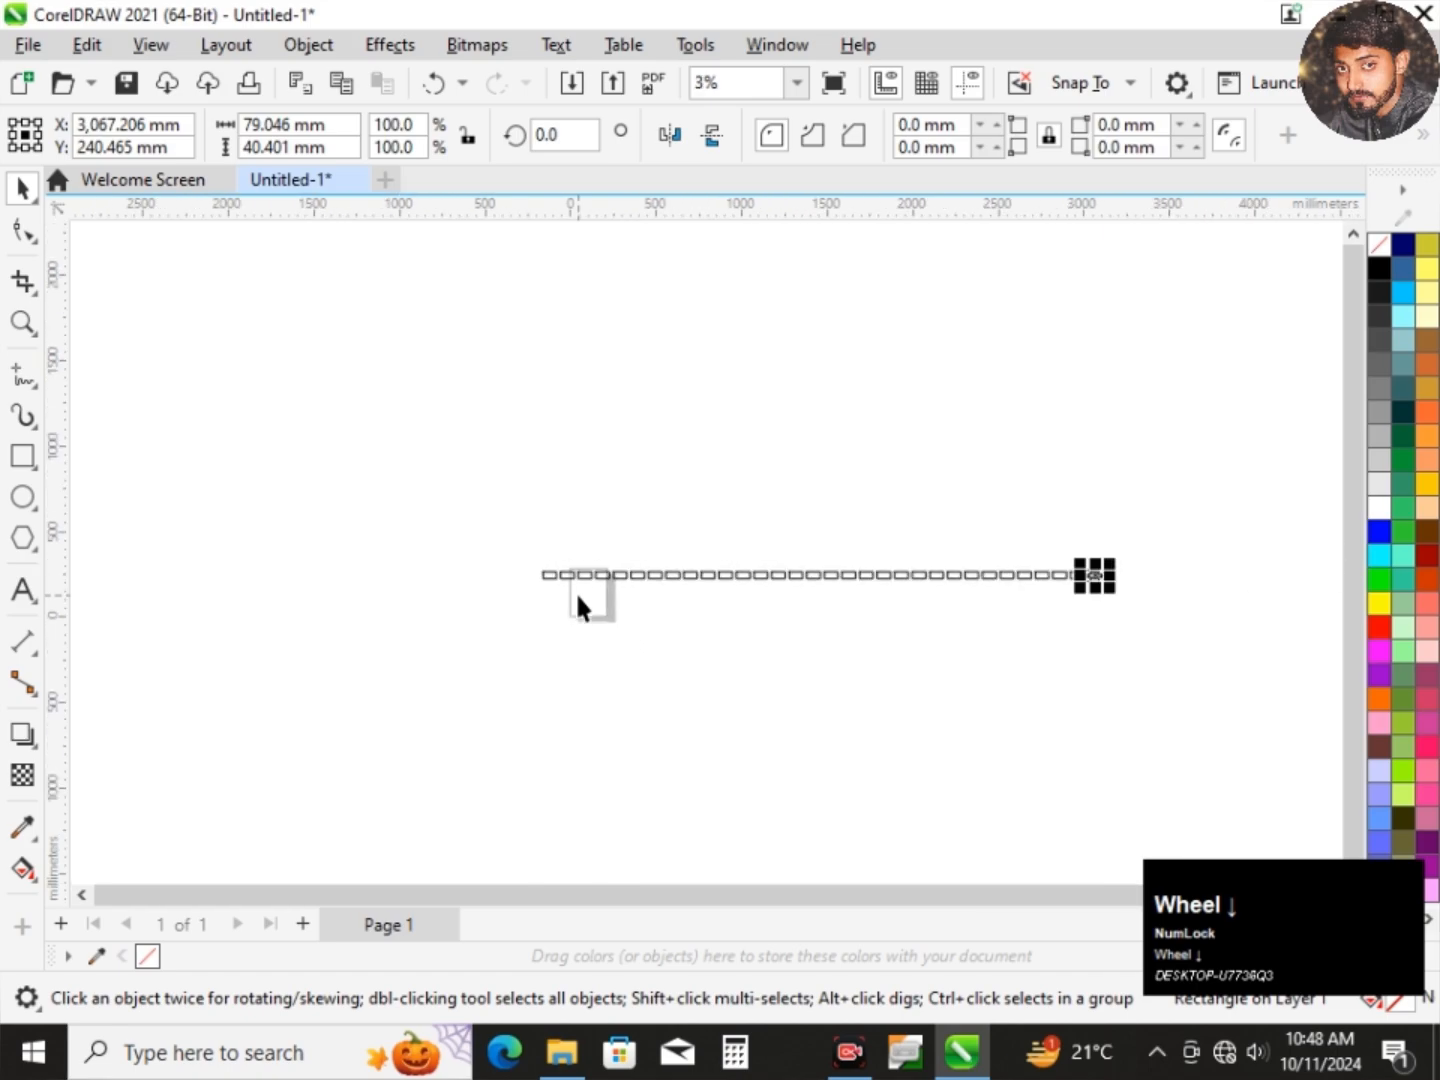
pyautogui.scroll(1, 780, 653)
pyautogui.click(1059, 654)
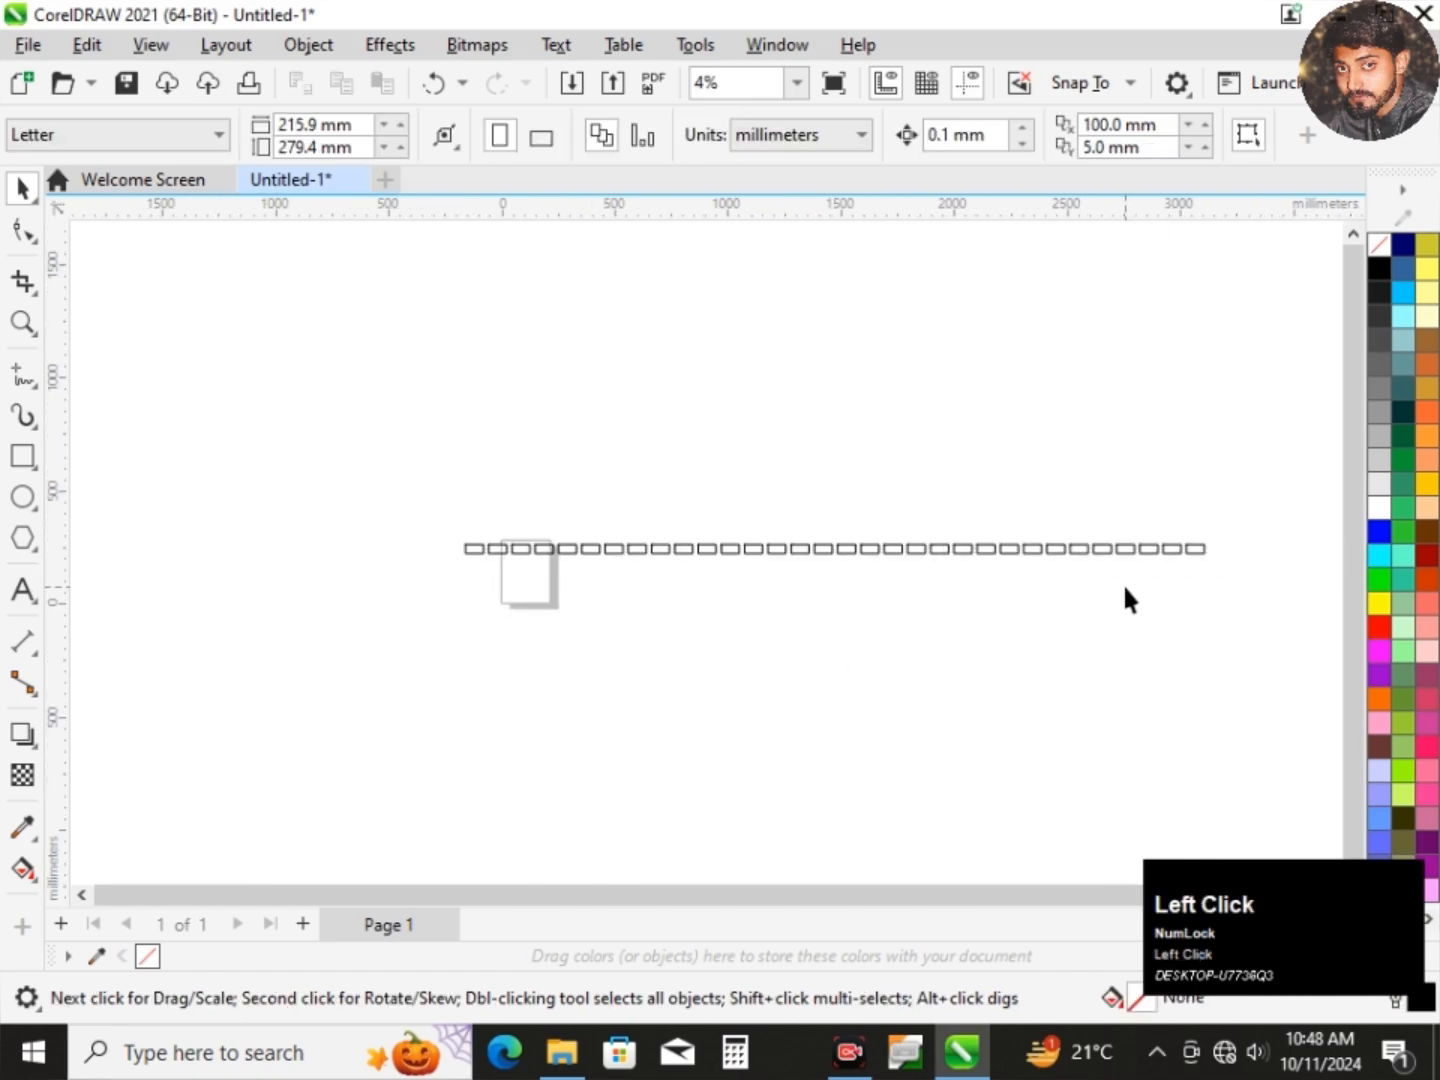
pyautogui.scroll(1, 1128, 598)
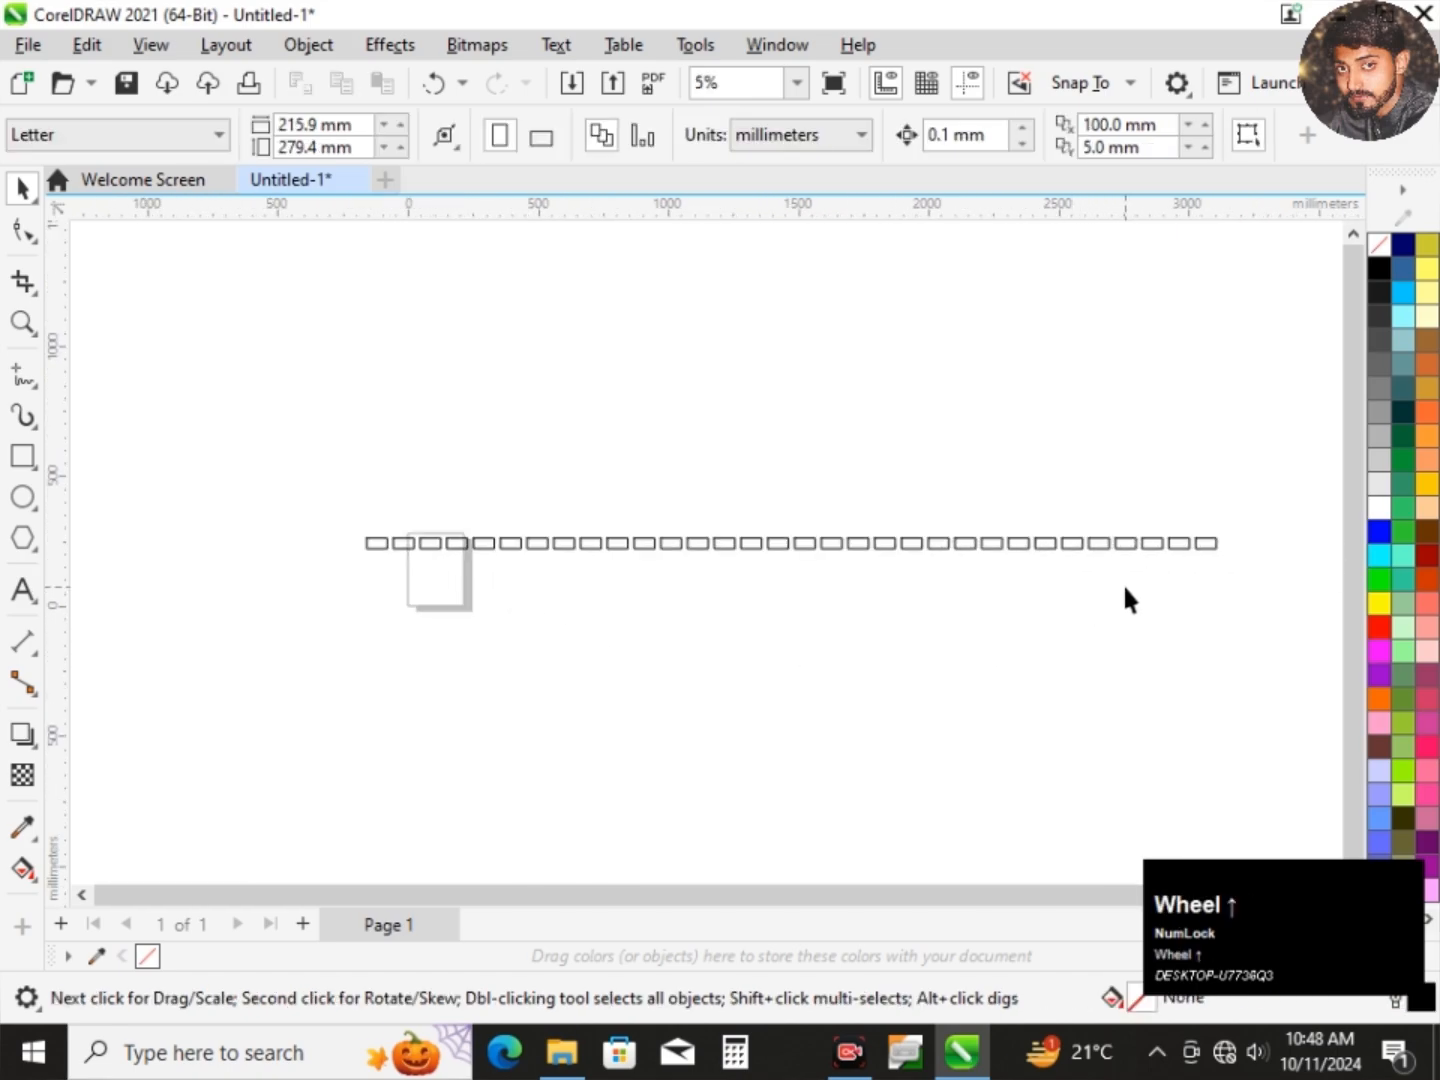
# Delete all the rectangle copies in the row, keeping only the first rectangle beside the page.
pyautogui.click(364, 543)
pyautogui.click(440, 652)
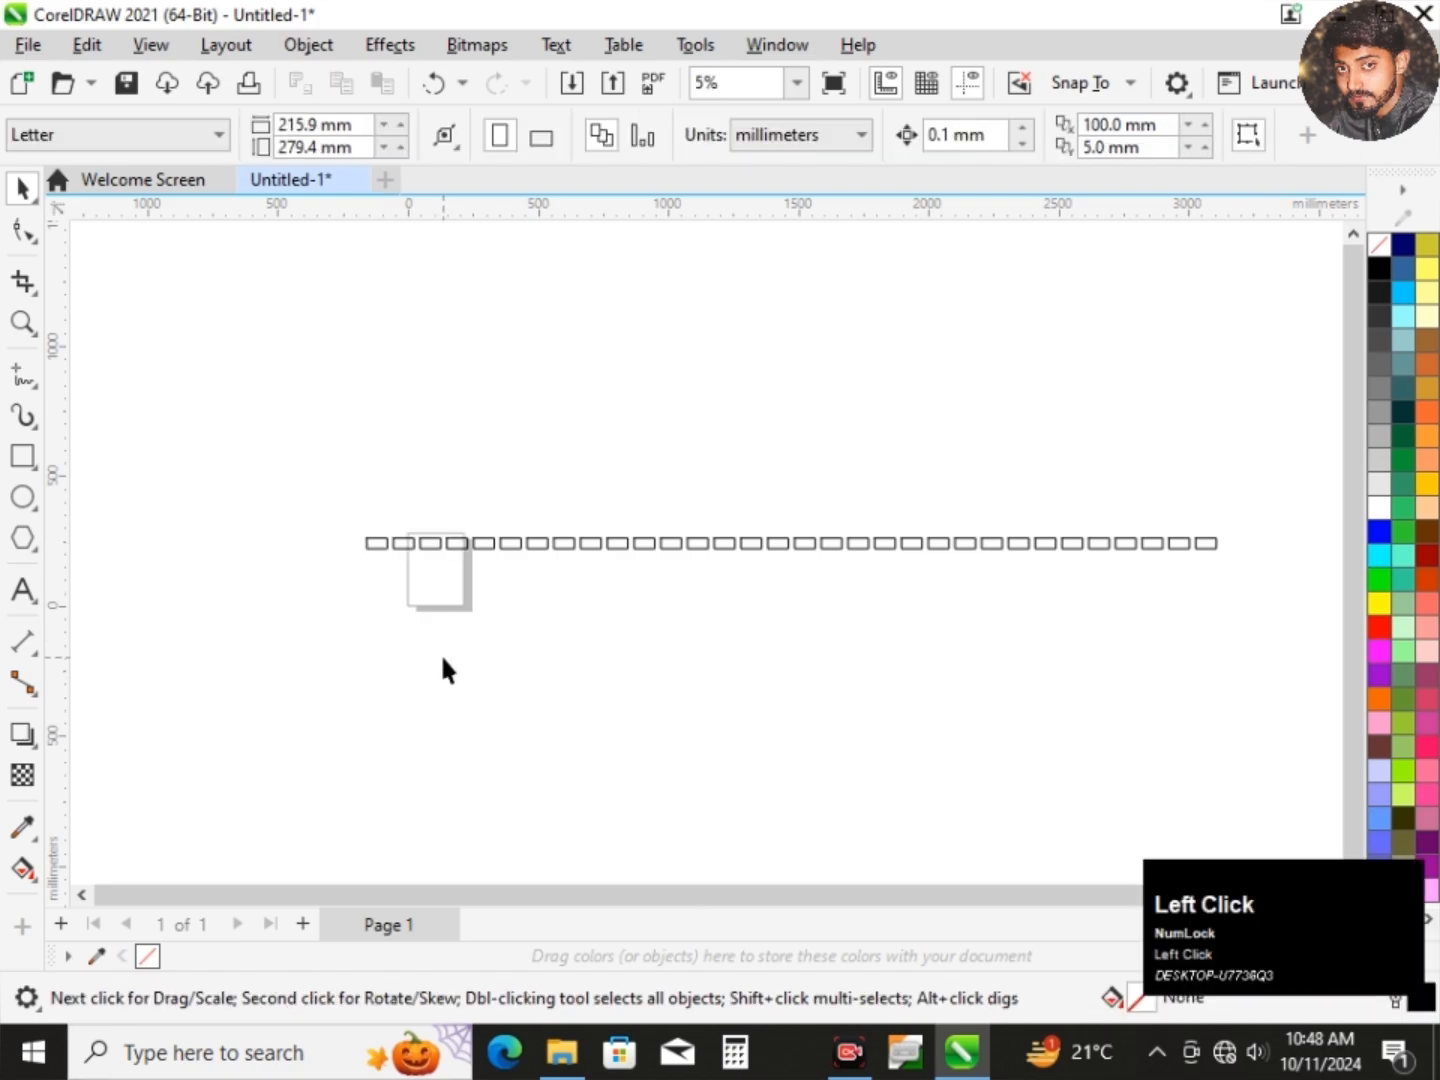
pyautogui.moveTo(381, 519); pyautogui.dragTo(1243, 582)
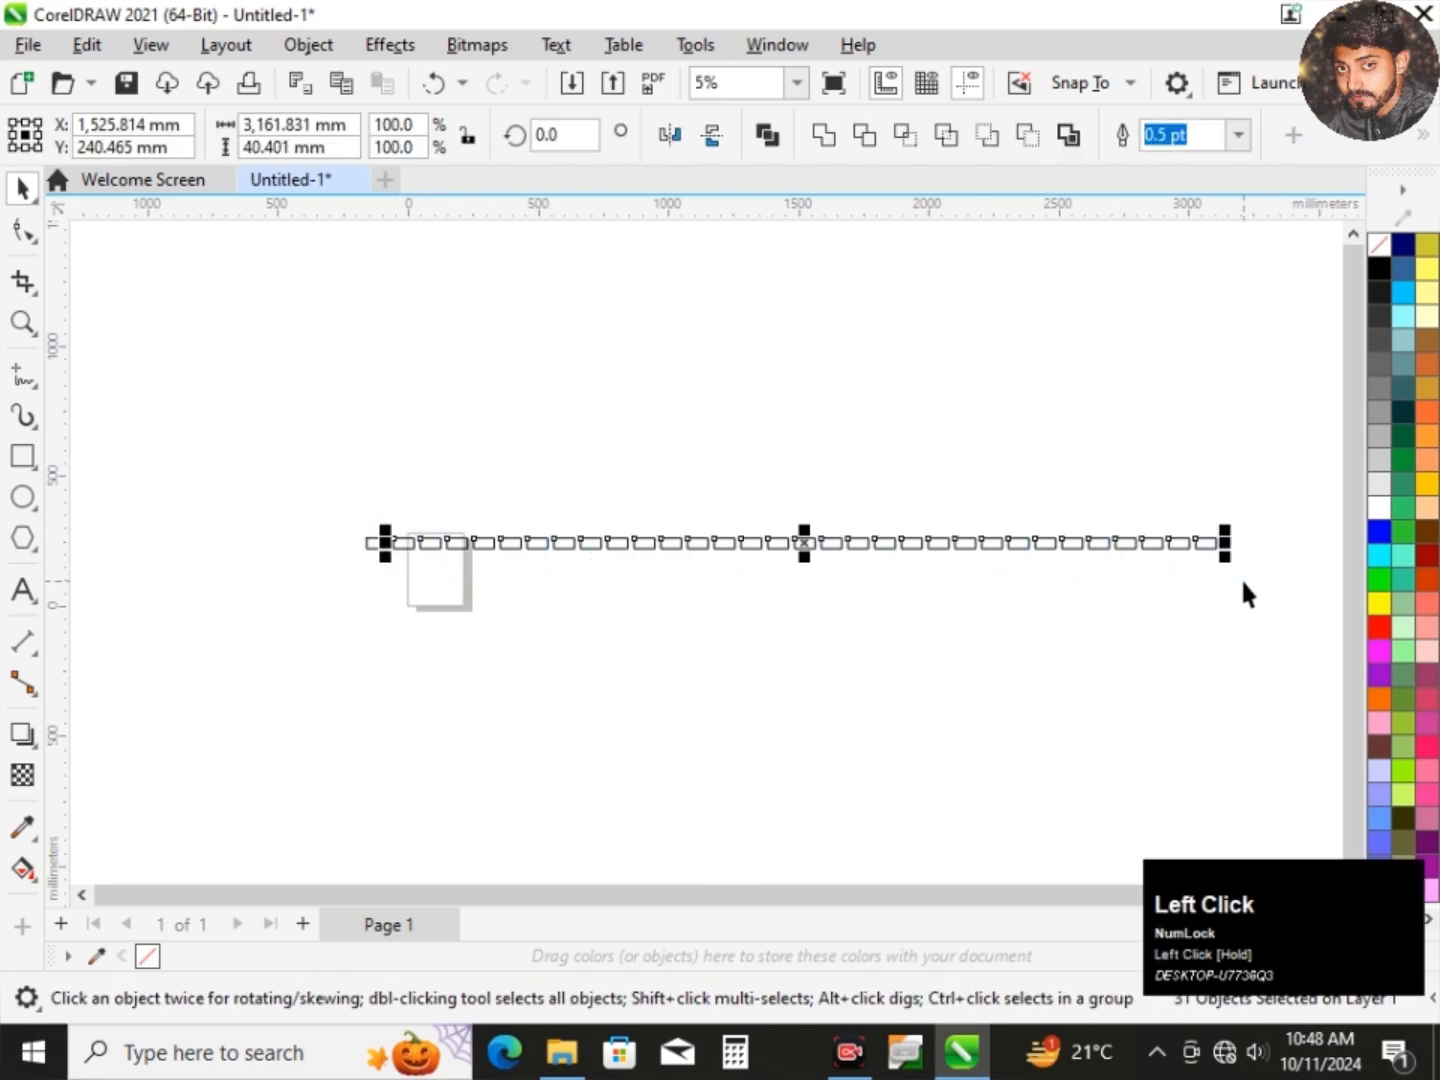
pyautogui.press('Delete')
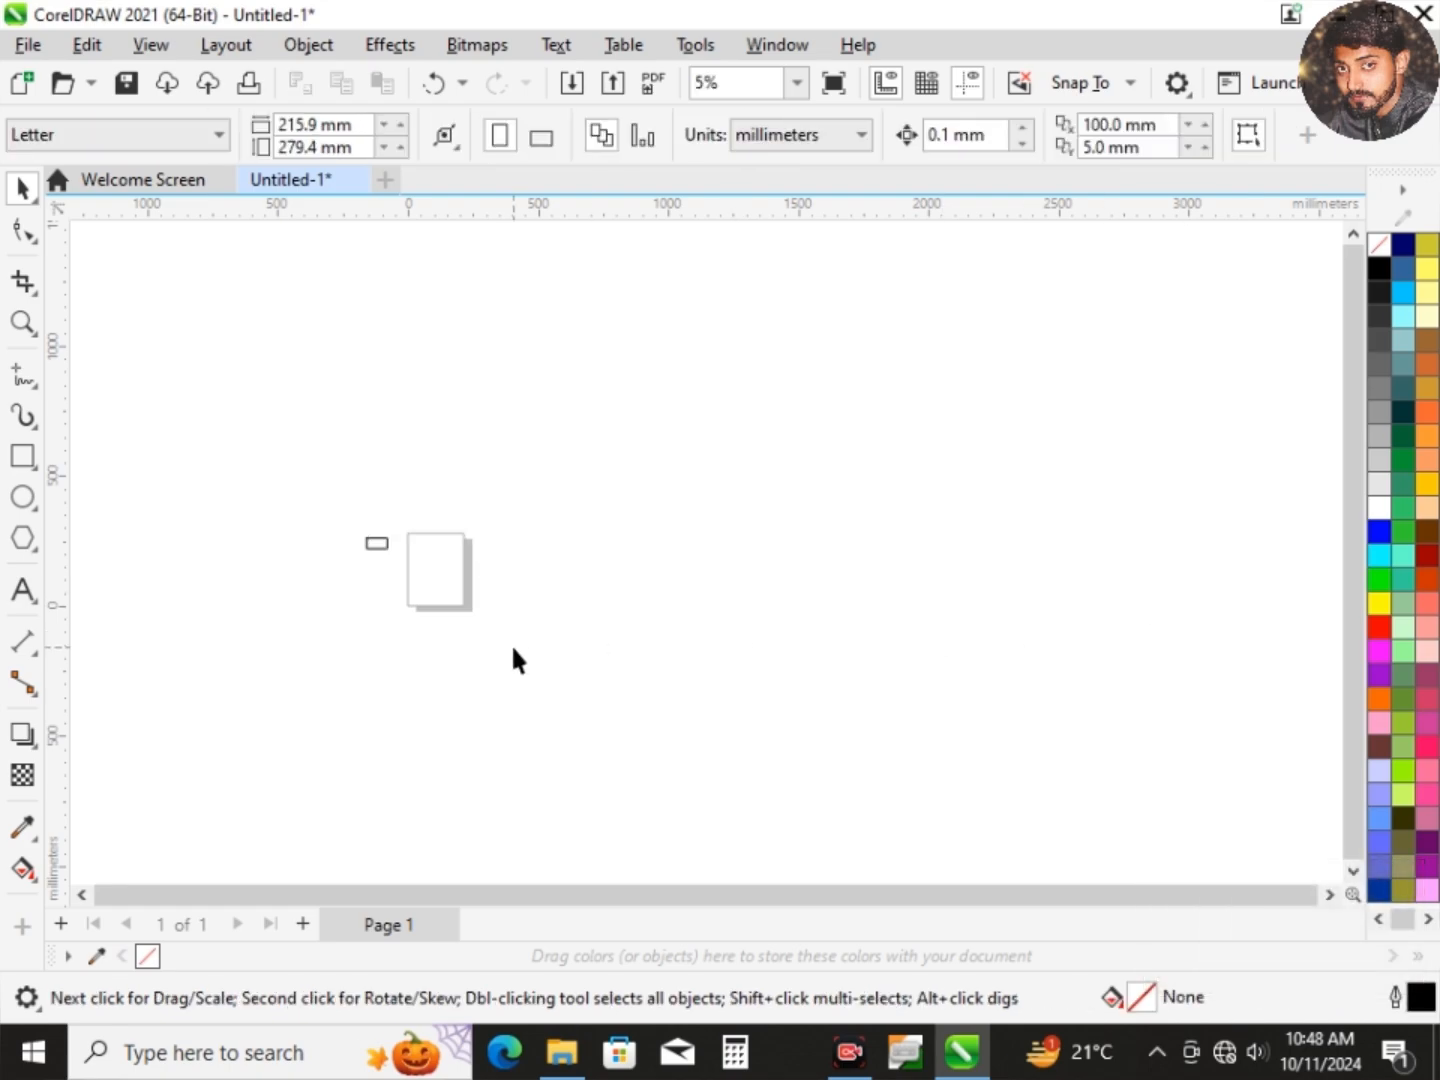
# Undo the deletion of the rectangle copies and deselect the row.
pyautogui.hotkey('ctrl', 'z')
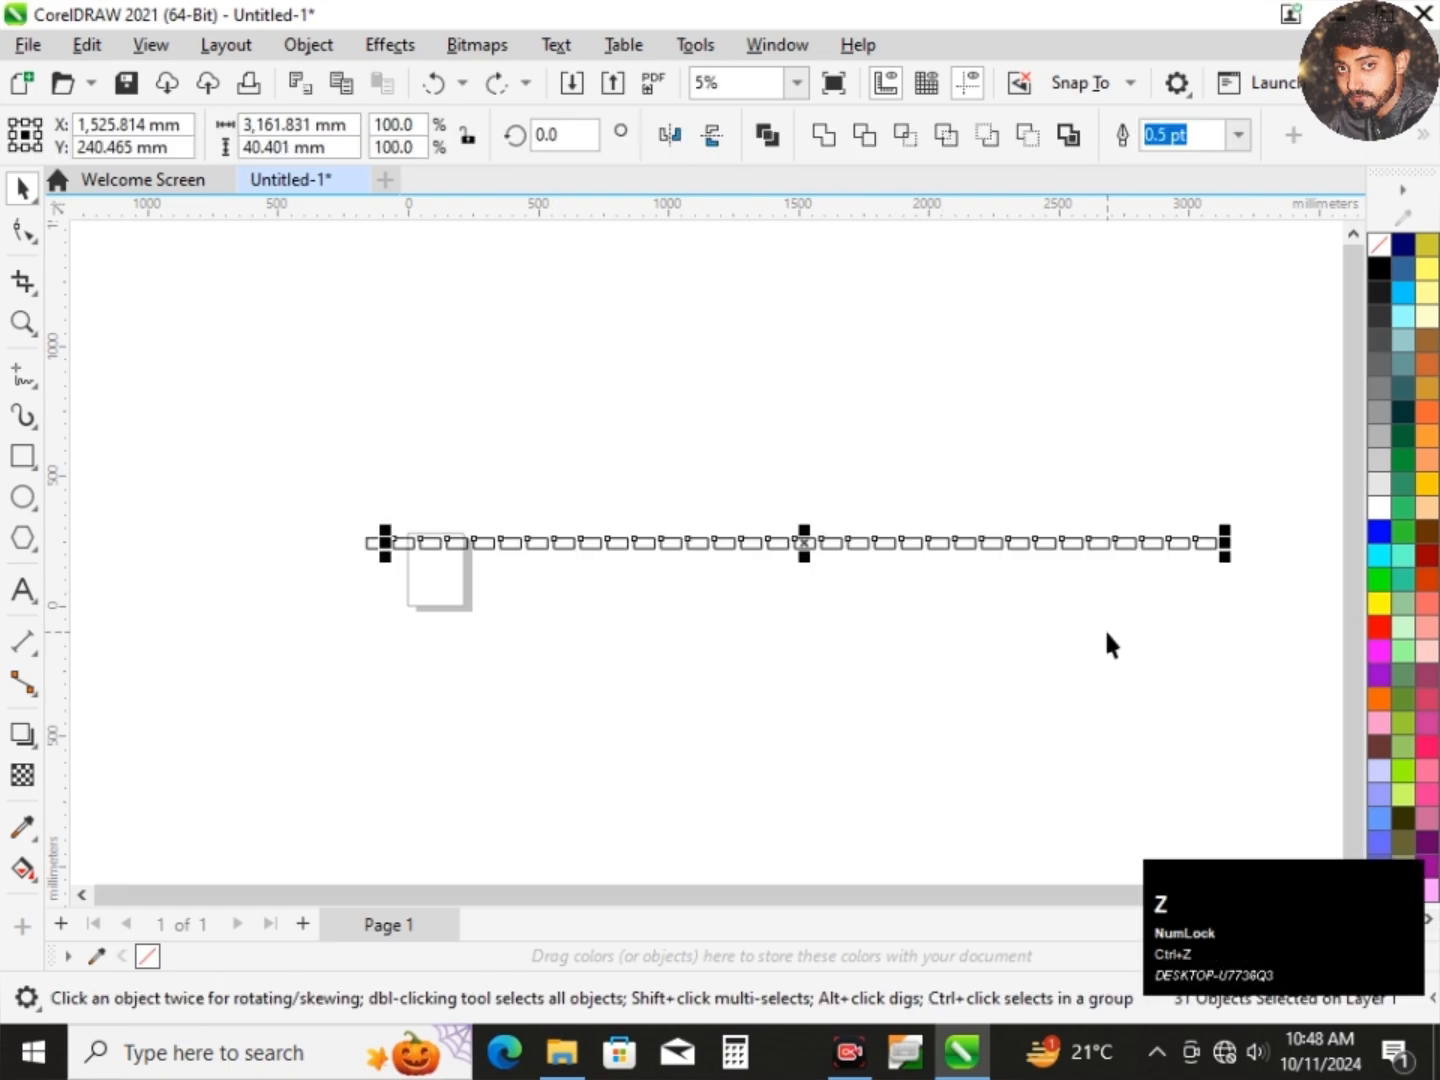
pyautogui.click(916, 545)
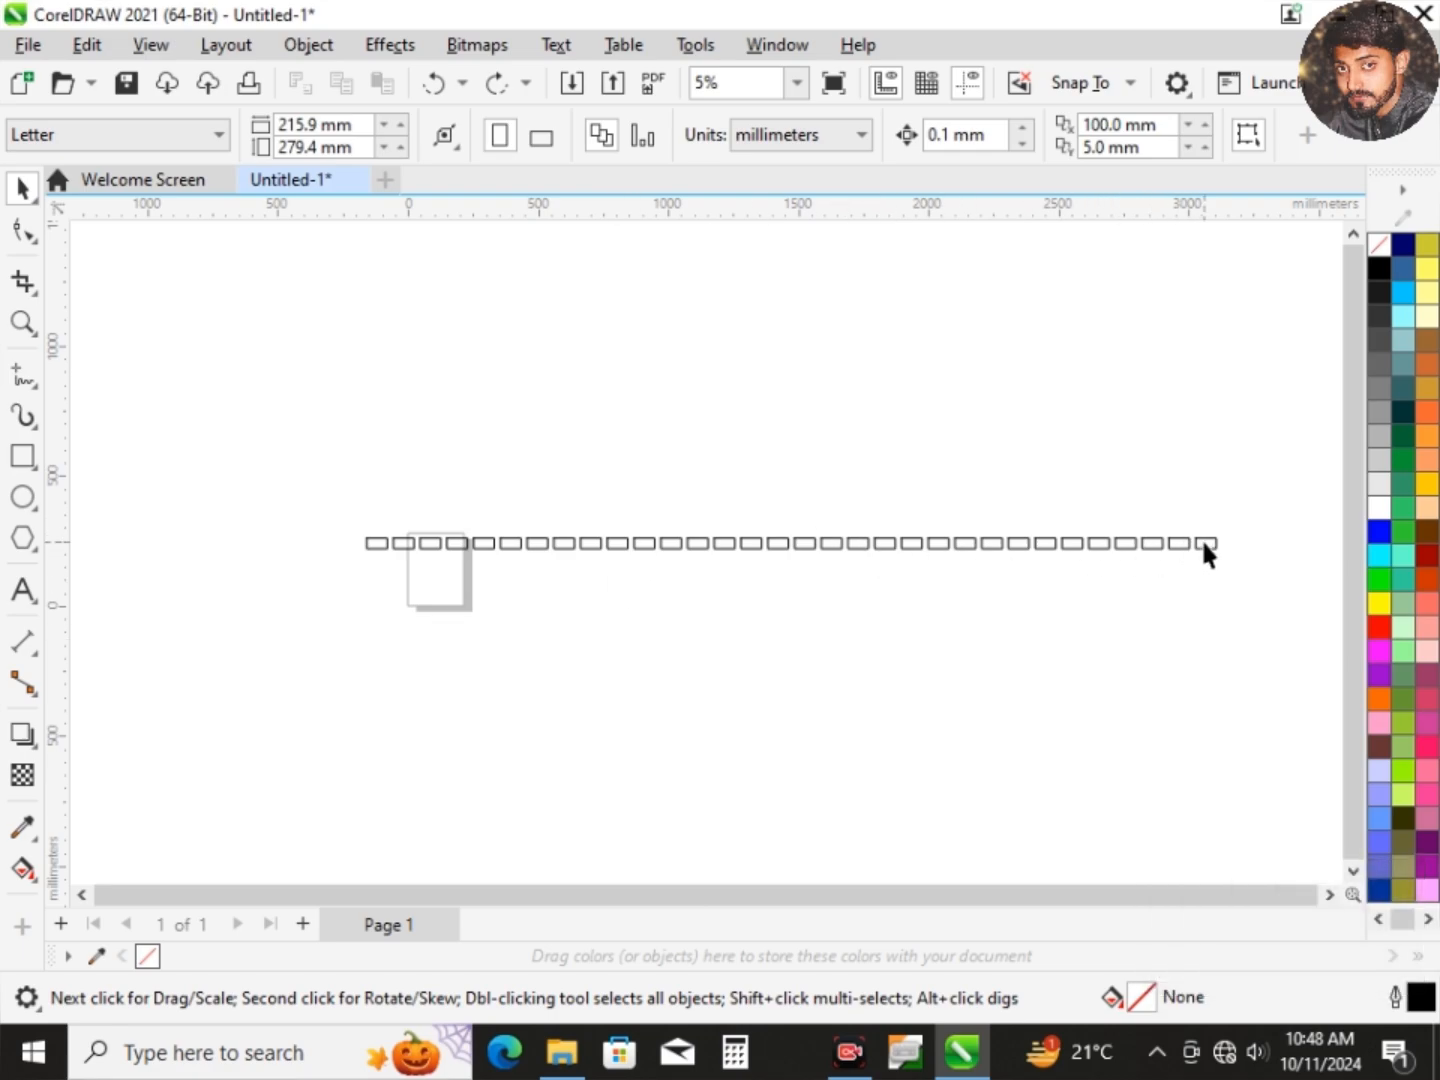
pyautogui.click(440, 86)
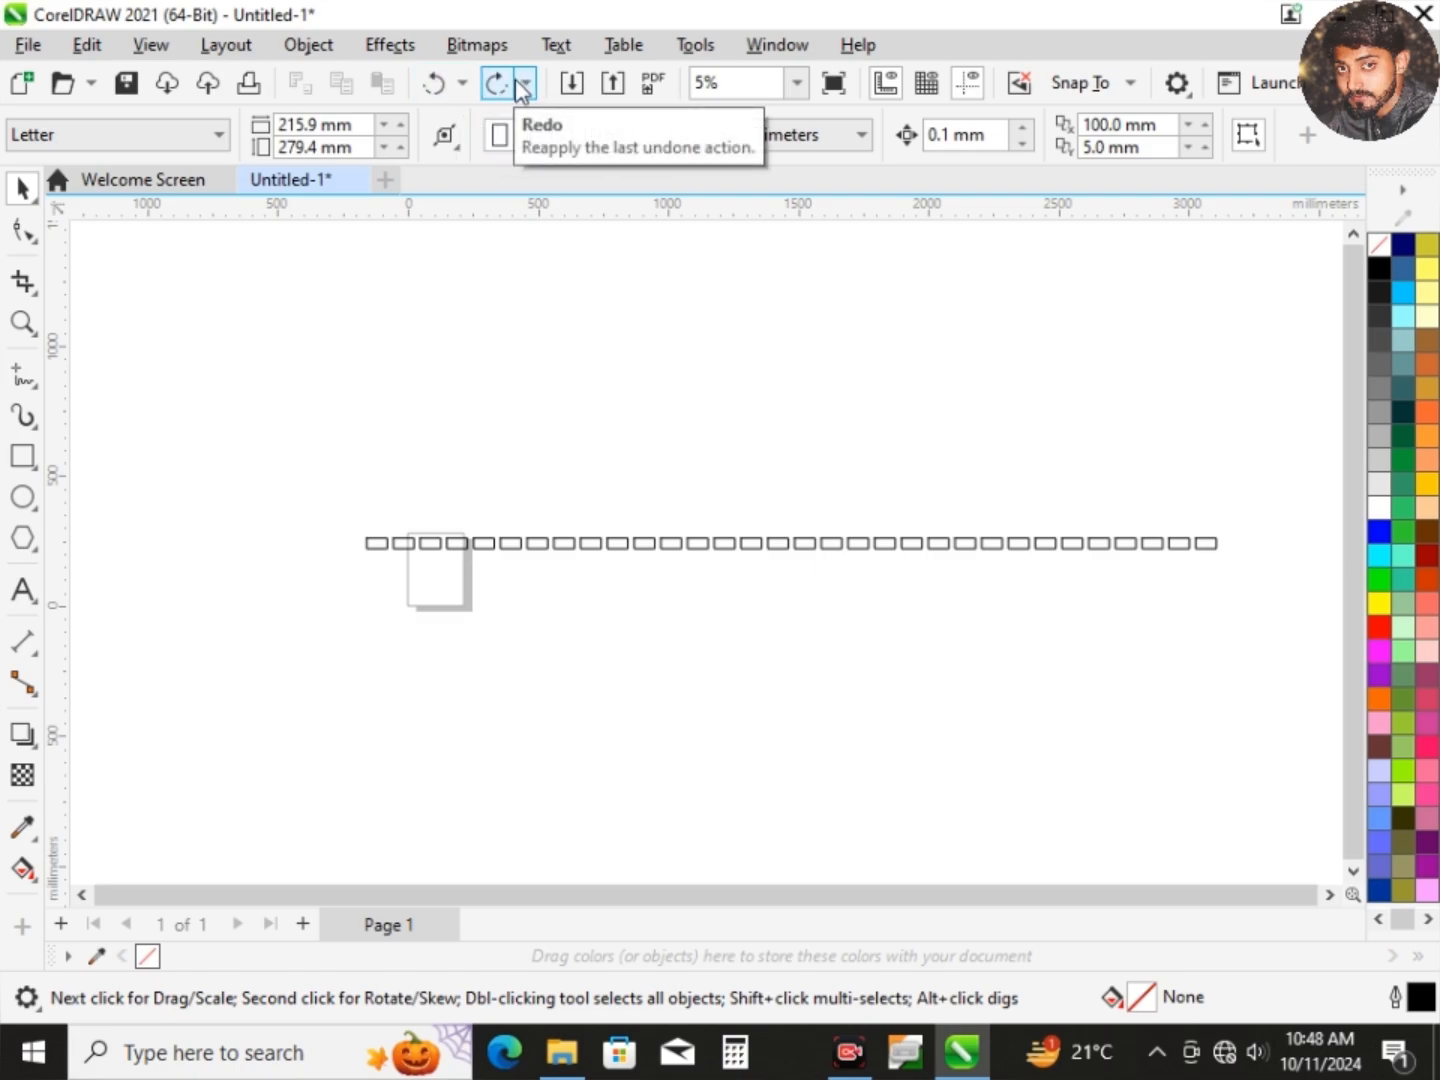
pyautogui.click(519, 82)
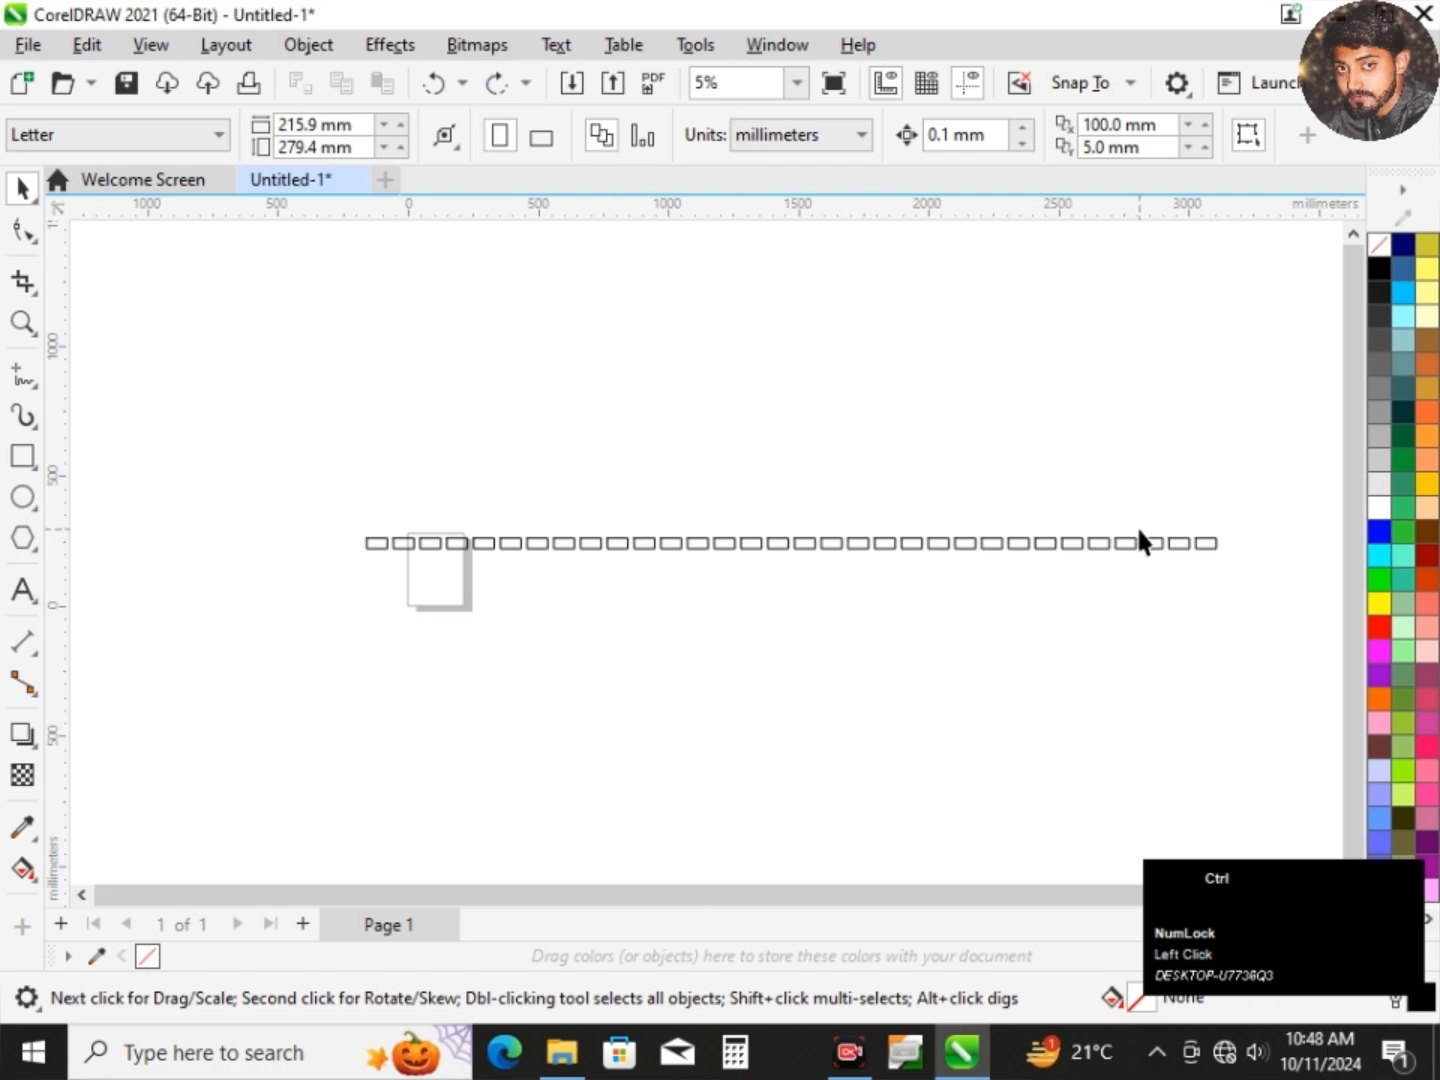
# Undo the repeated rectangle copies one by one, continuing back past the first rectangle until the page is empty.
pyautogui.hotkey('ctrl', 'z')
pyautogui.hotkey('ctrl', 'z')
pyautogui.hotkey('ctrl', 'z')
pyautogui.hotkey('ctrl', 'z')
pyautogui.hotkey('ctrl', 'z')
pyautogui.hotkey('ctrl', 'z')
pyautogui.hotkey('ctrl', 'z')
pyautogui.hotkey('ctrl', 'z')
pyautogui.hotkey('ctrl', 'z')
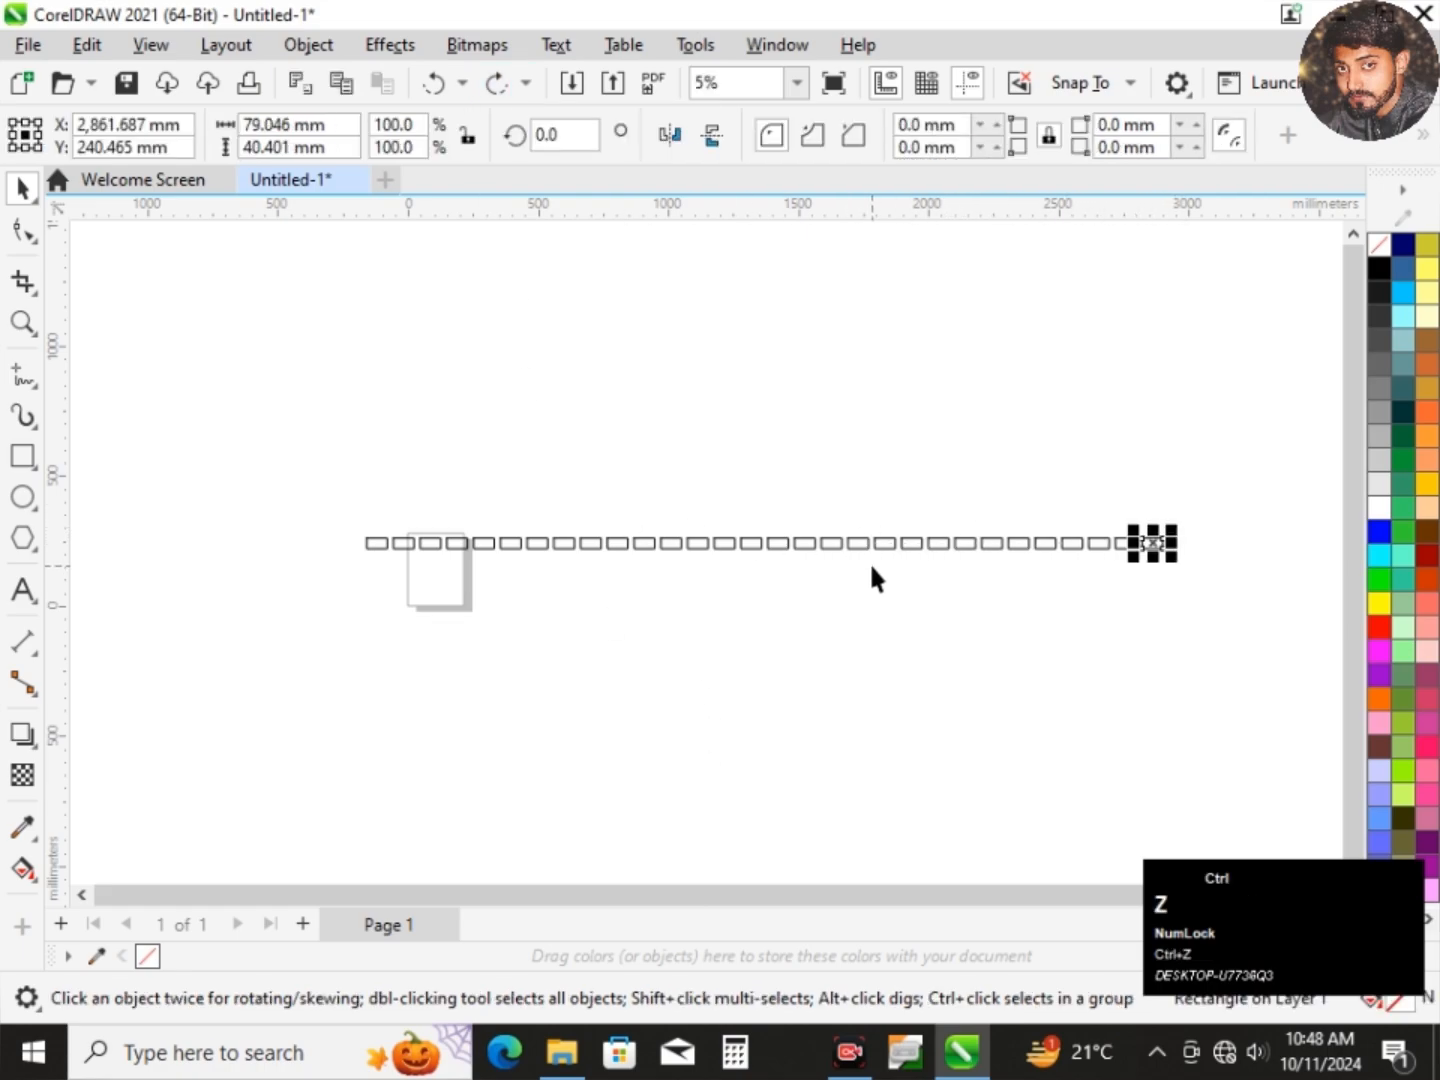
pyautogui.hotkey('ctrl', 'z')
pyautogui.hotkey('ctrl', 'z')
pyautogui.hotkey('ctrl', 'z')
pyautogui.hotkey('ctrl', 'z')
pyautogui.hotkey('ctrl', 'z')
pyautogui.hotkey('ctrl', 'z')
pyautogui.hotkey('ctrl', 'z')
pyautogui.hotkey('ctrl', 'z')
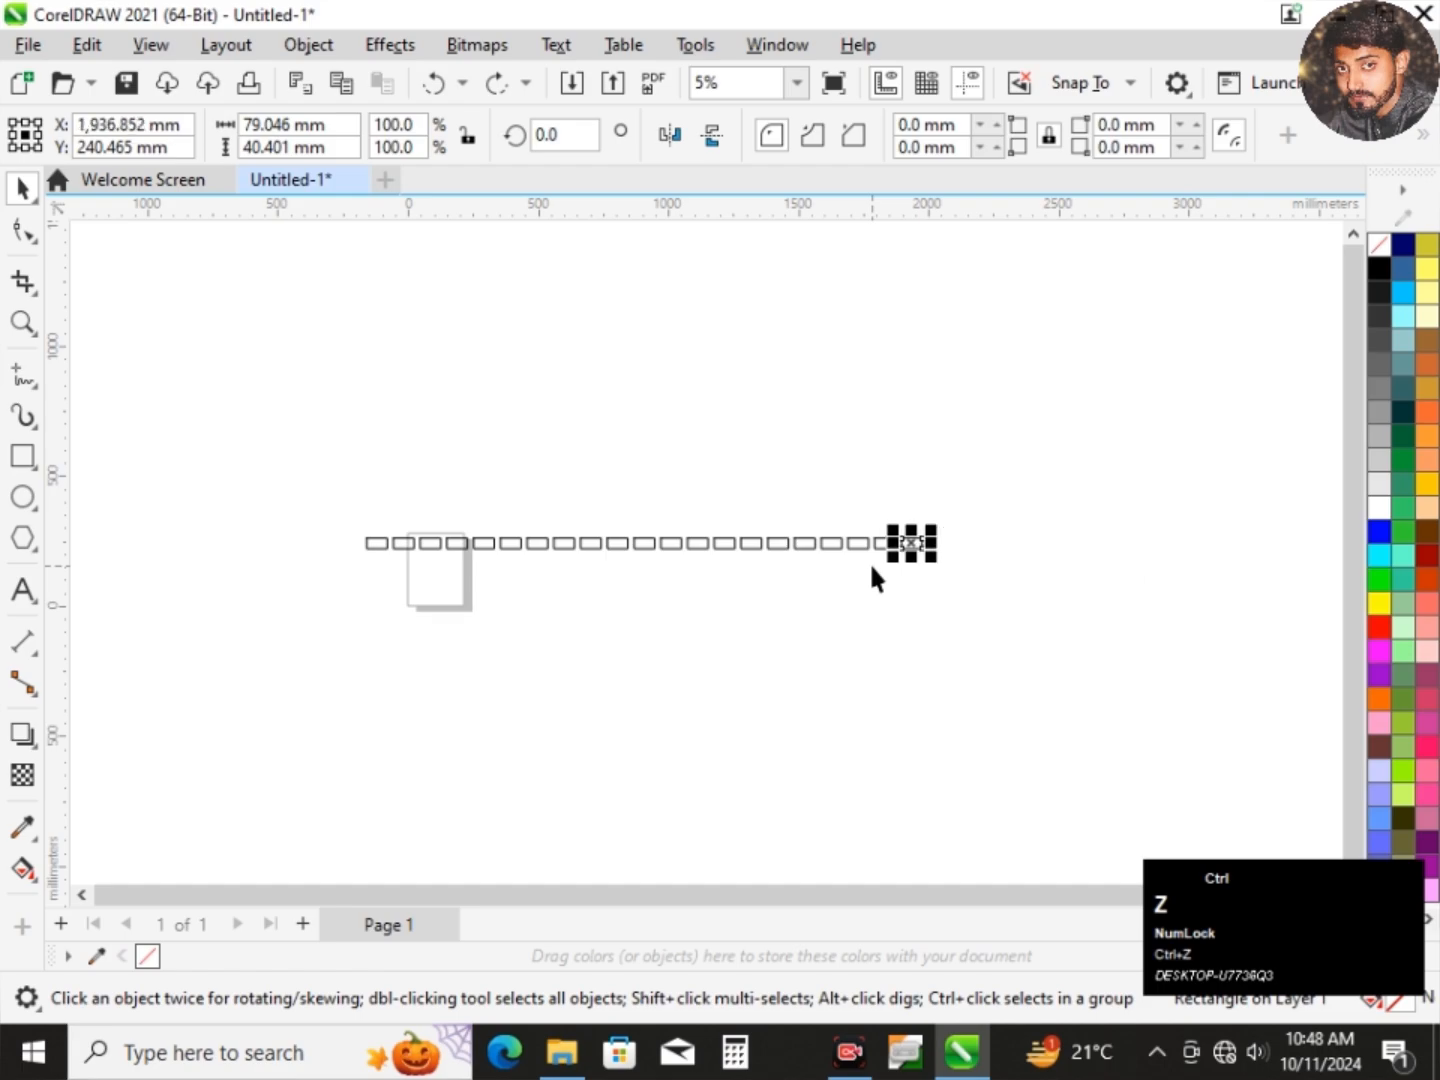
pyautogui.hotkey('ctrl', 'z')
pyautogui.hotkey('ctrl', 'z')
pyautogui.hotkey('ctrl', 'z')
pyautogui.hotkey('ctrl', 'z')
pyautogui.hotkey('ctrl', 'z')
pyautogui.hotkey('ctrl', 'z')
pyautogui.hotkey('ctrl', 'z')
pyautogui.hotkey('ctrl', 'z')
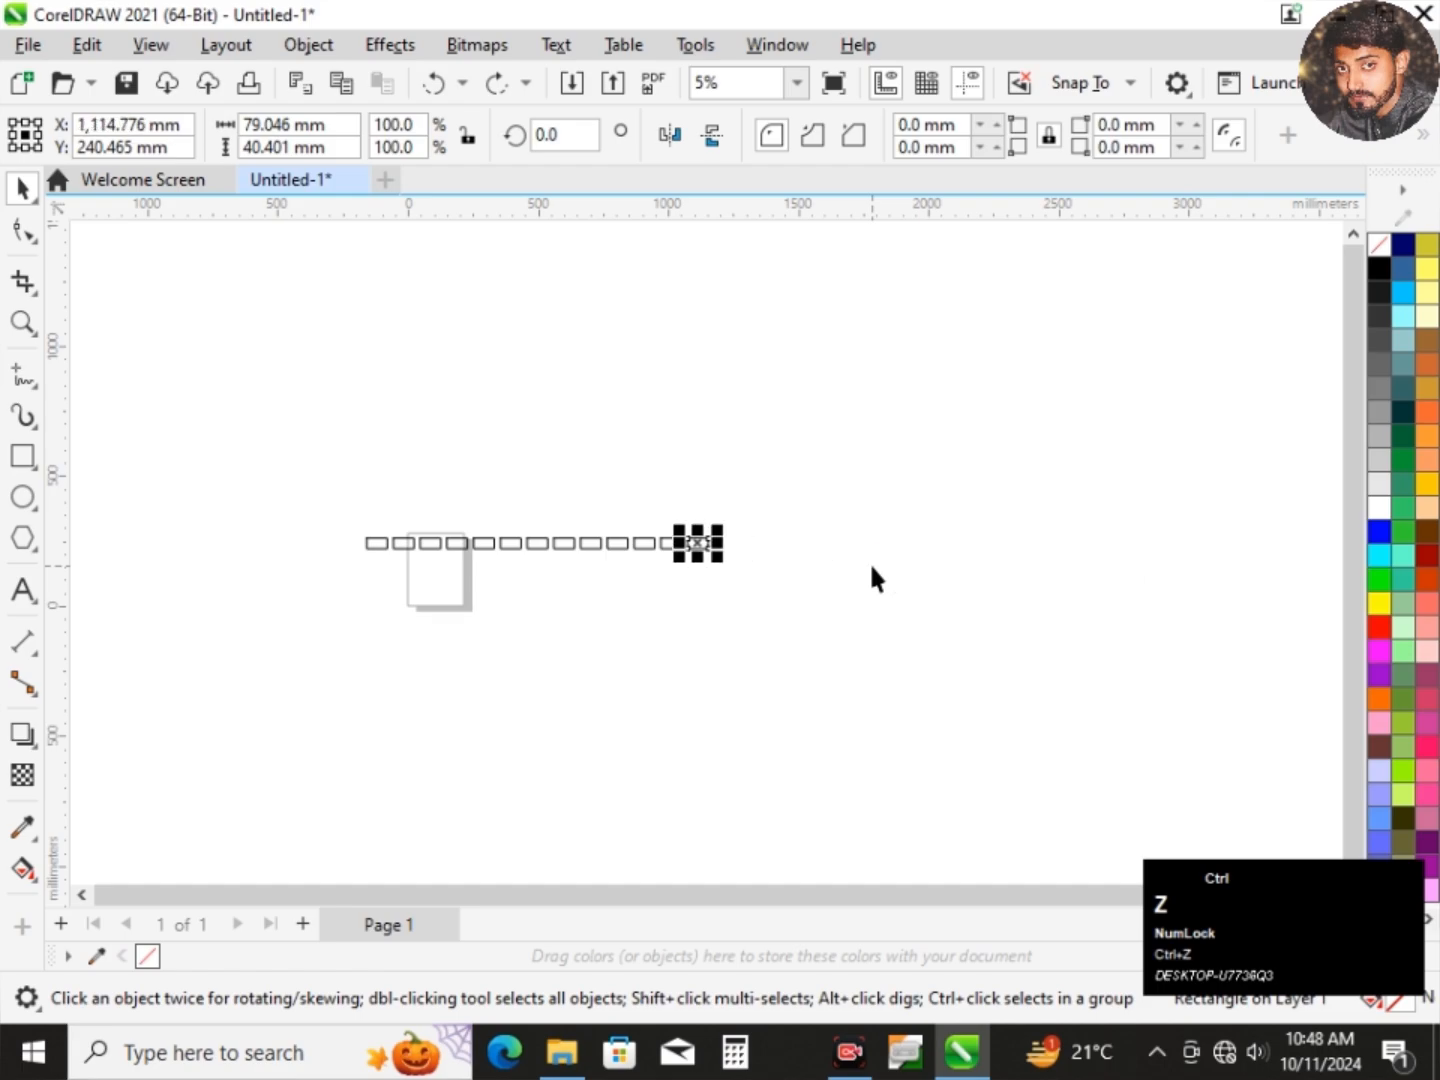
pyautogui.hotkey('ctrl', 'z')
pyautogui.hotkey('ctrl', 'z')
pyautogui.hotkey('ctrl', 'z')
pyautogui.hotkey('ctrl', 'z')
pyautogui.hotkey('ctrl', 'z')
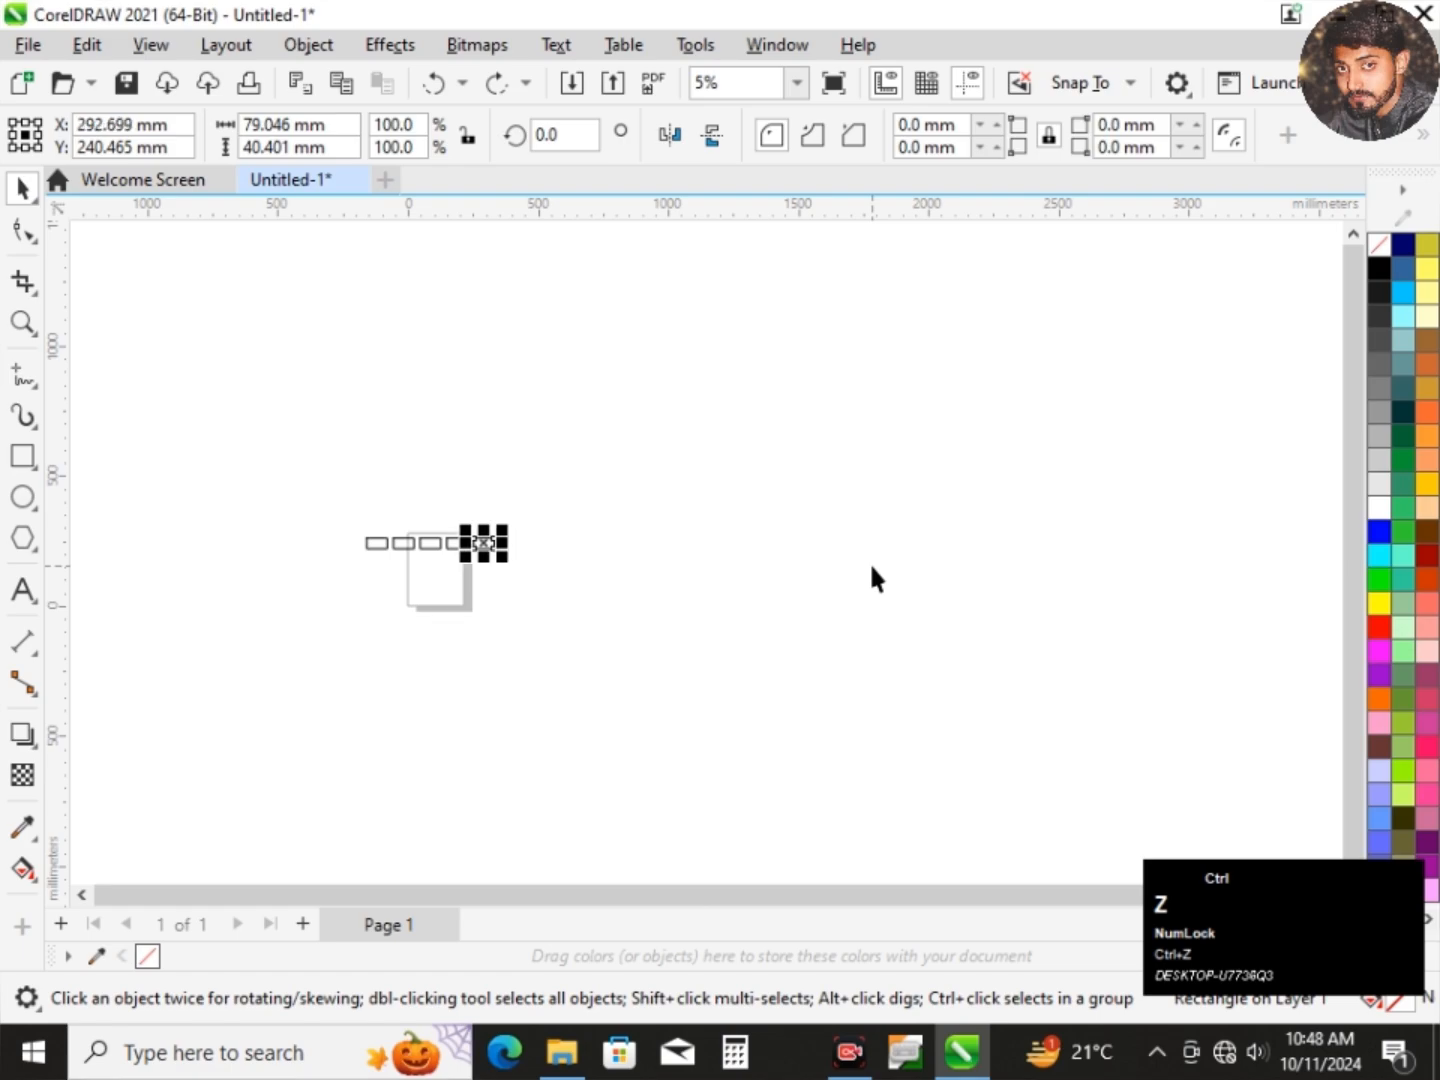
pyautogui.scroll(3, 365, 548)
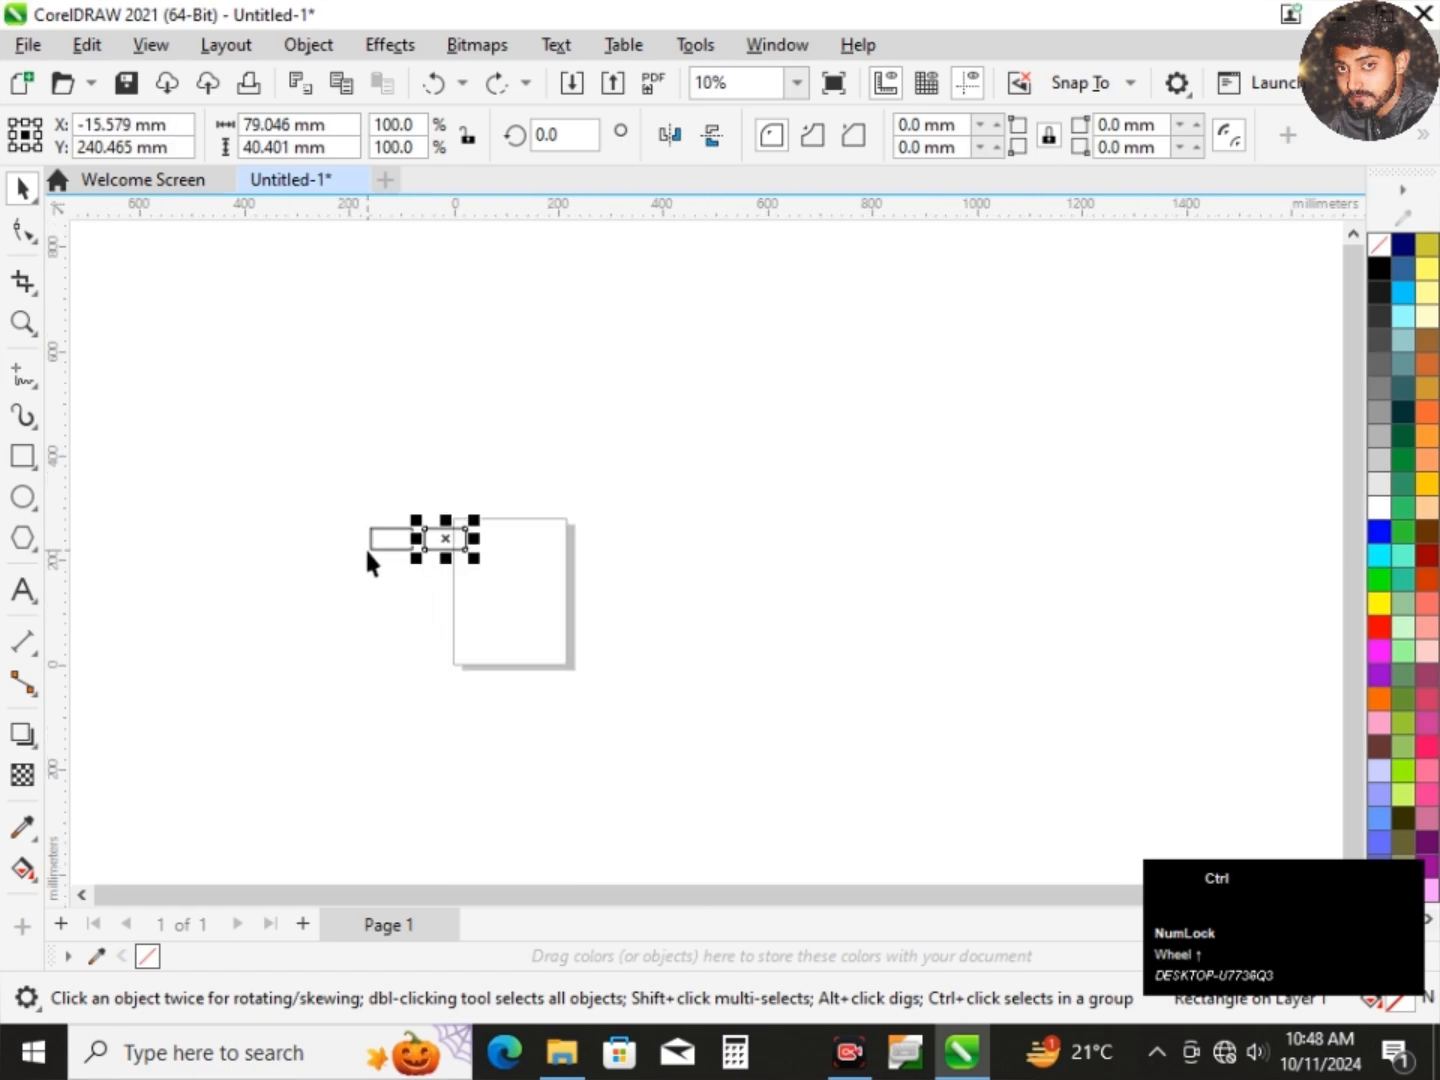
pyautogui.hotkey('ctrl', 'z')
pyautogui.scroll(-3, 670, 590)
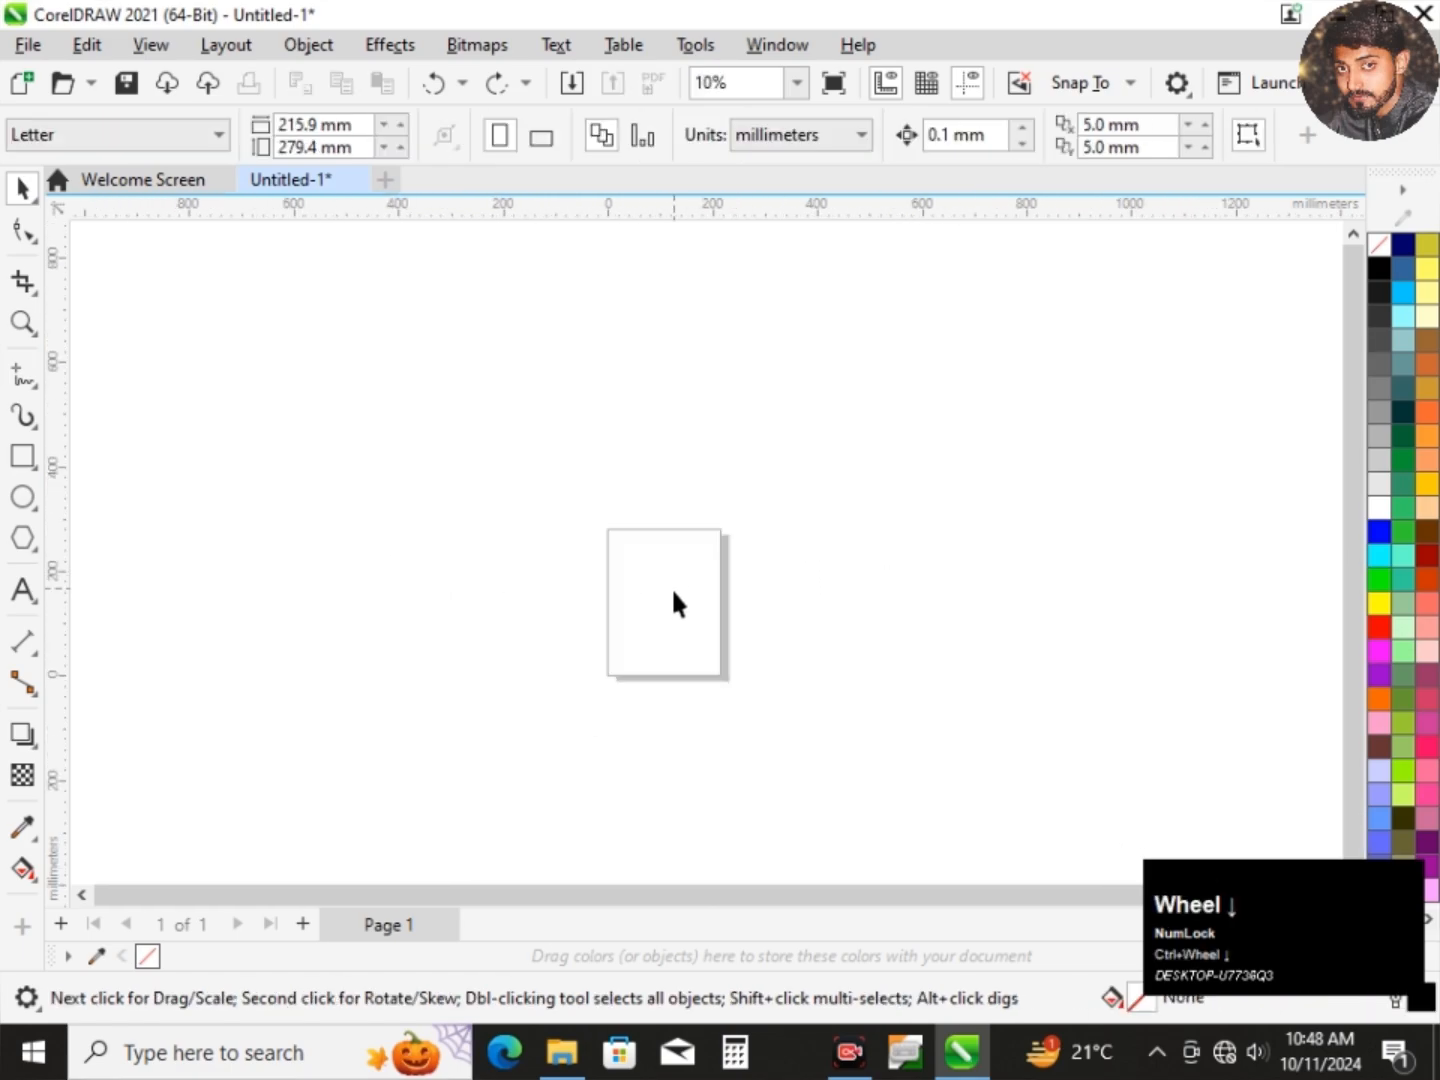
pyautogui.scroll(1, 650, 616)
pyautogui.scroll(1, 664, 594)
pyautogui.click(664, 594)
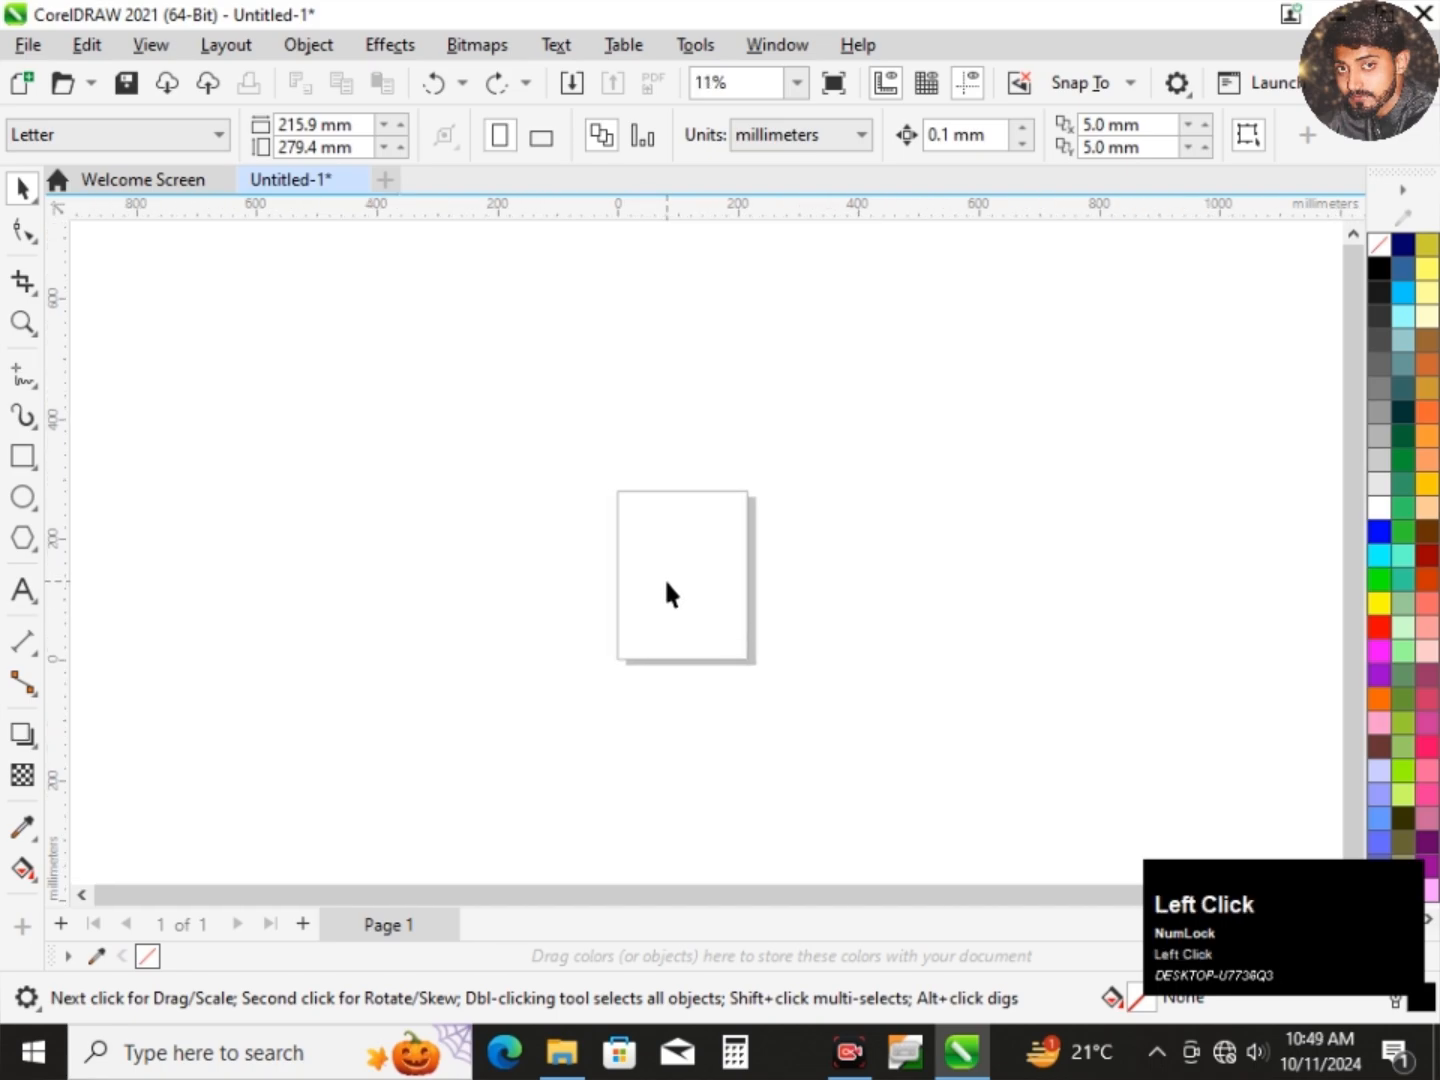
# Redo all the undone actions, from drawing the rectangle through deleting its copies.
pyautogui.scroll(3, 695, 575)
pyautogui.scroll(-4, 696, 575)
pyautogui.scroll(-1, 465, 537)
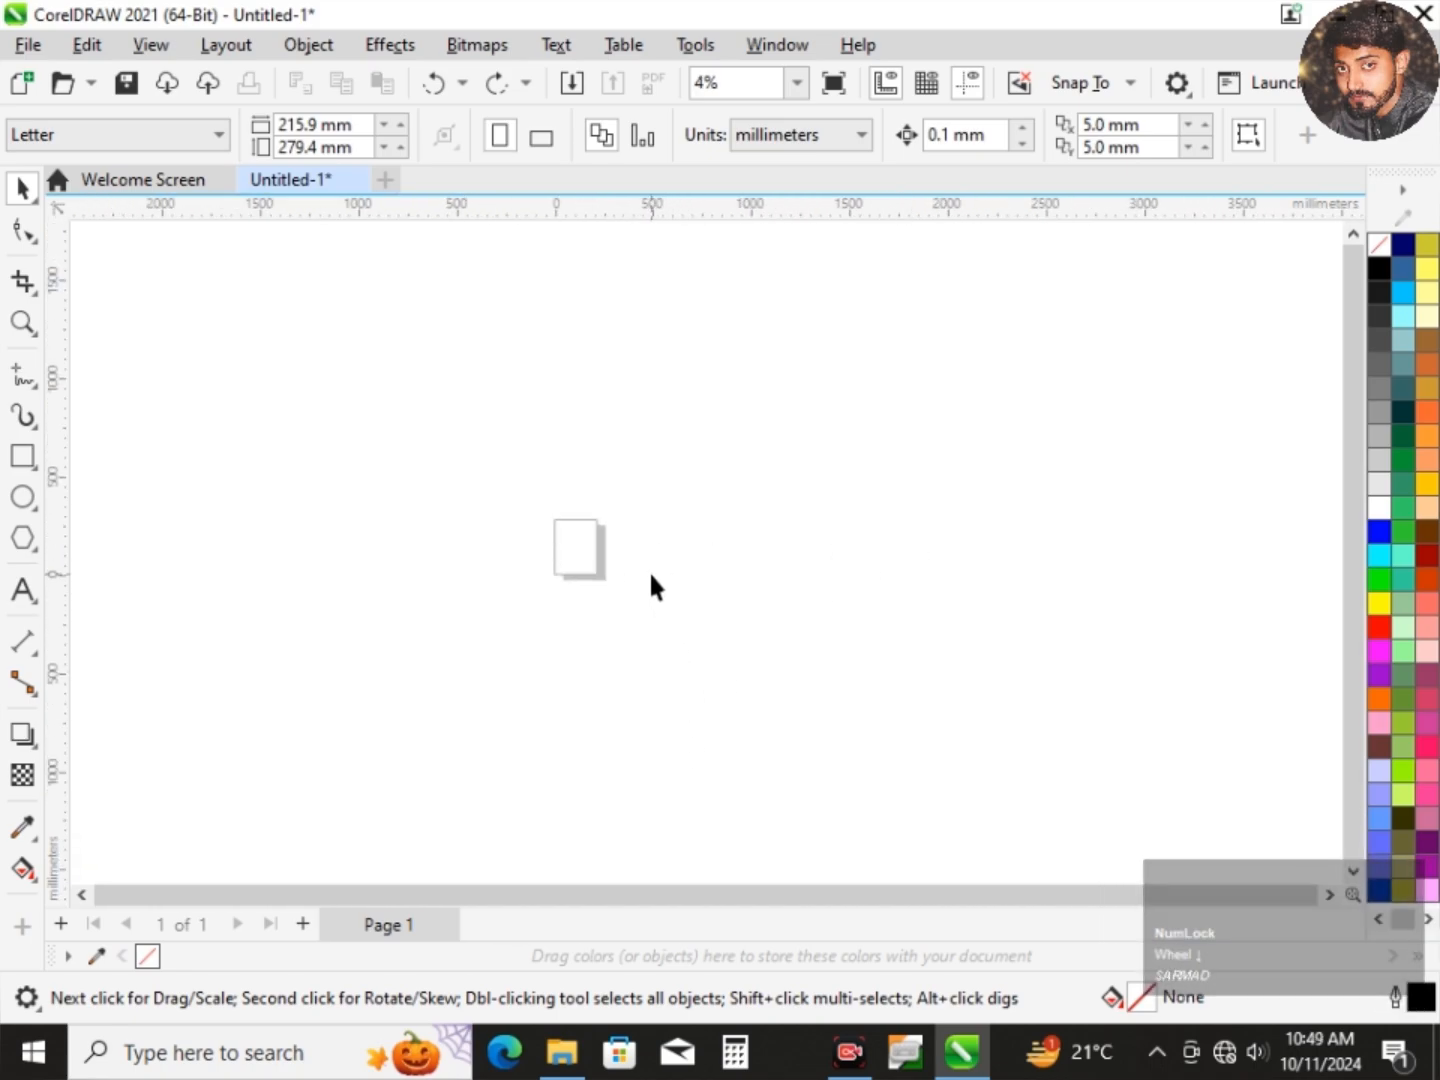
pyautogui.press('ctrl')
pyautogui.press('shift')
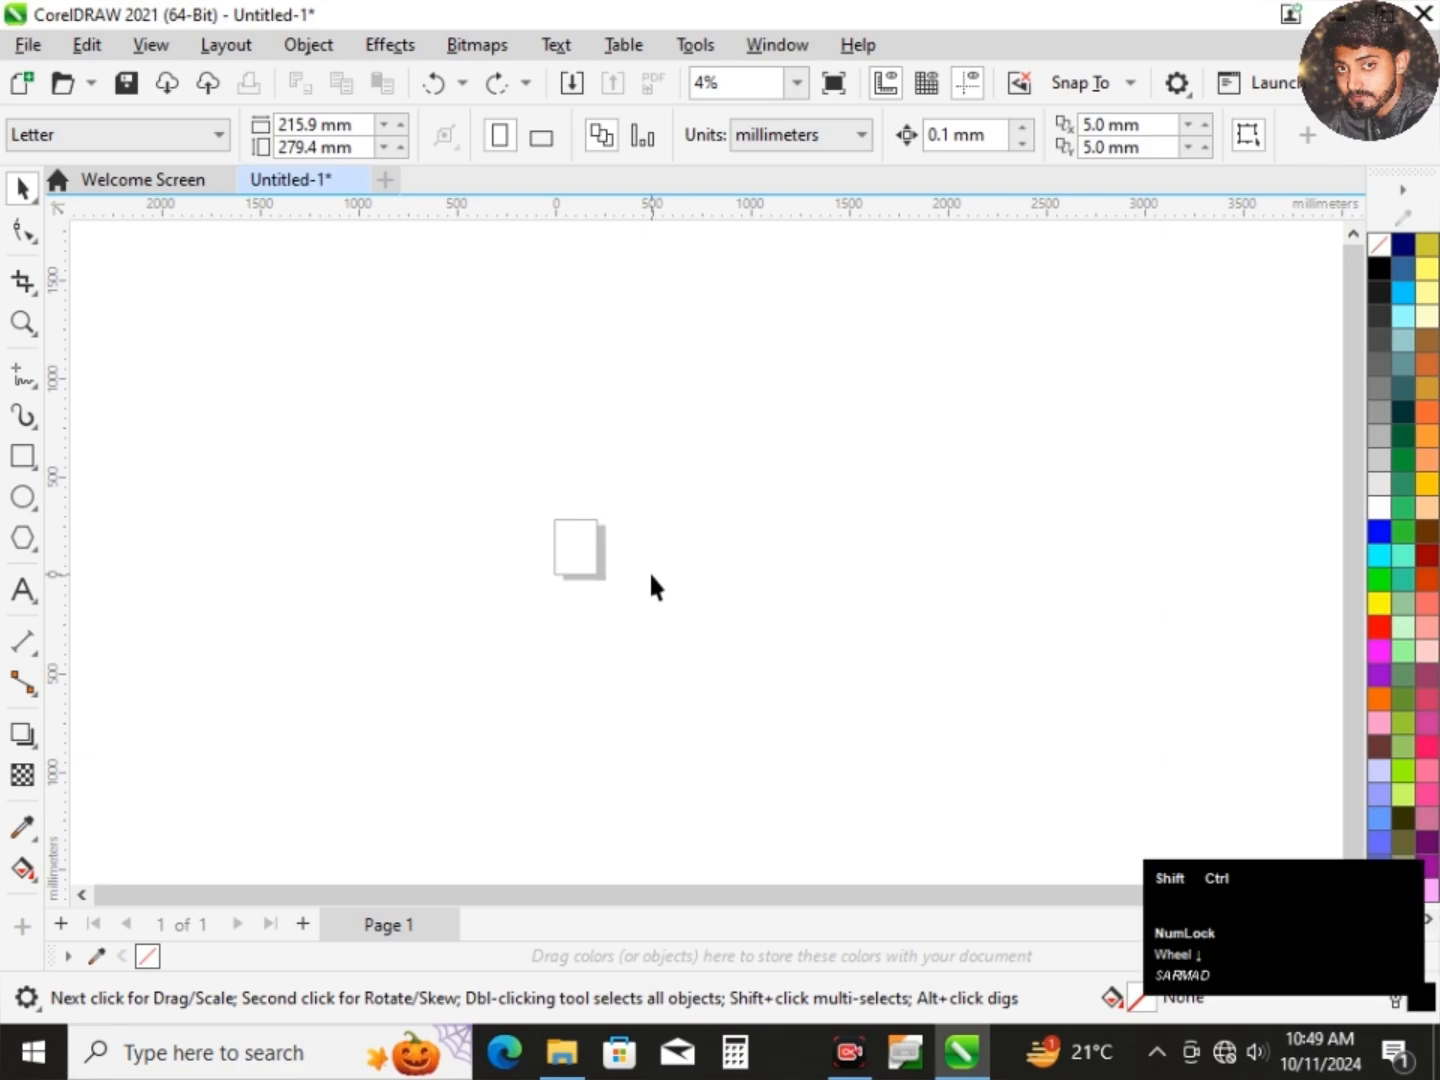
pyautogui.hotkey('ctrl', 'shift', 'z')
pyautogui.hotkey('ctrl', 'shift', 'z')
pyautogui.hotkey('ctrl', 'shift', 'z')
pyautogui.hotkey('ctrl', 'shift', 'z')
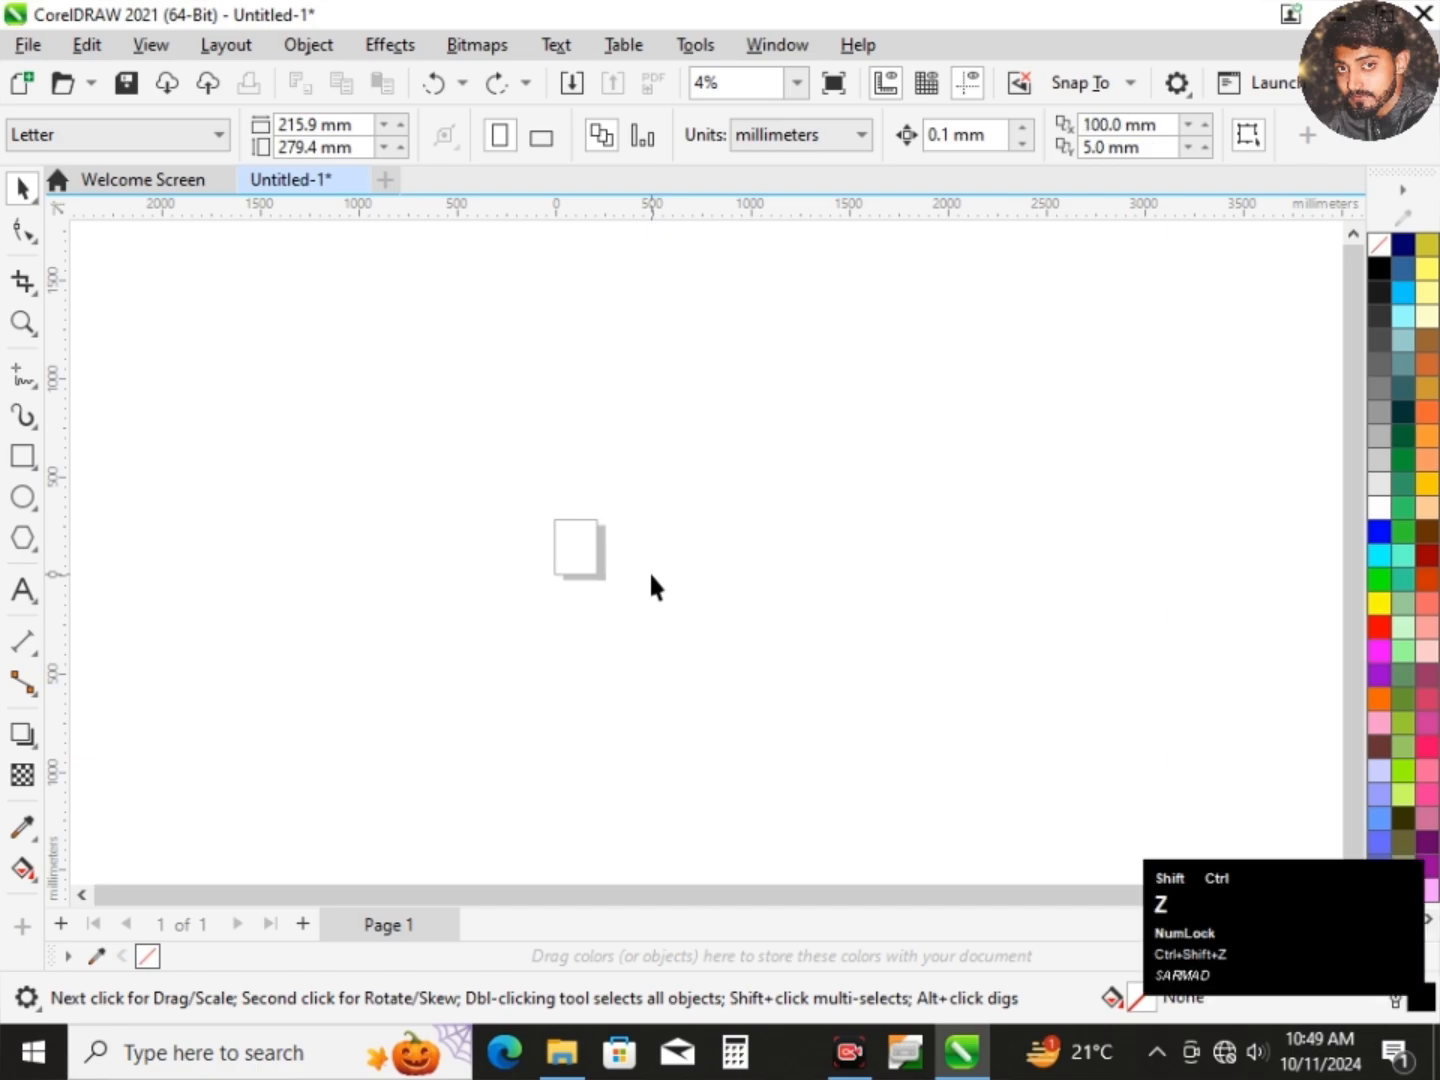
pyautogui.hotkey('ctrl', 'shift', 'z')
pyautogui.hotkey('ctrl', 'shift', 'z')
pyautogui.hotkey('ctrl', 'shift', 'z')
pyautogui.hotkey('ctrl', 'shift', 'z')
pyautogui.hotkey('ctrl', 'shift', 'z')
pyautogui.hotkey('ctrl', 'shift', 'z')
pyautogui.hotkey('ctrl', 'shift', 'z')
pyautogui.hotkey('ctrl', 'shift', 'z')
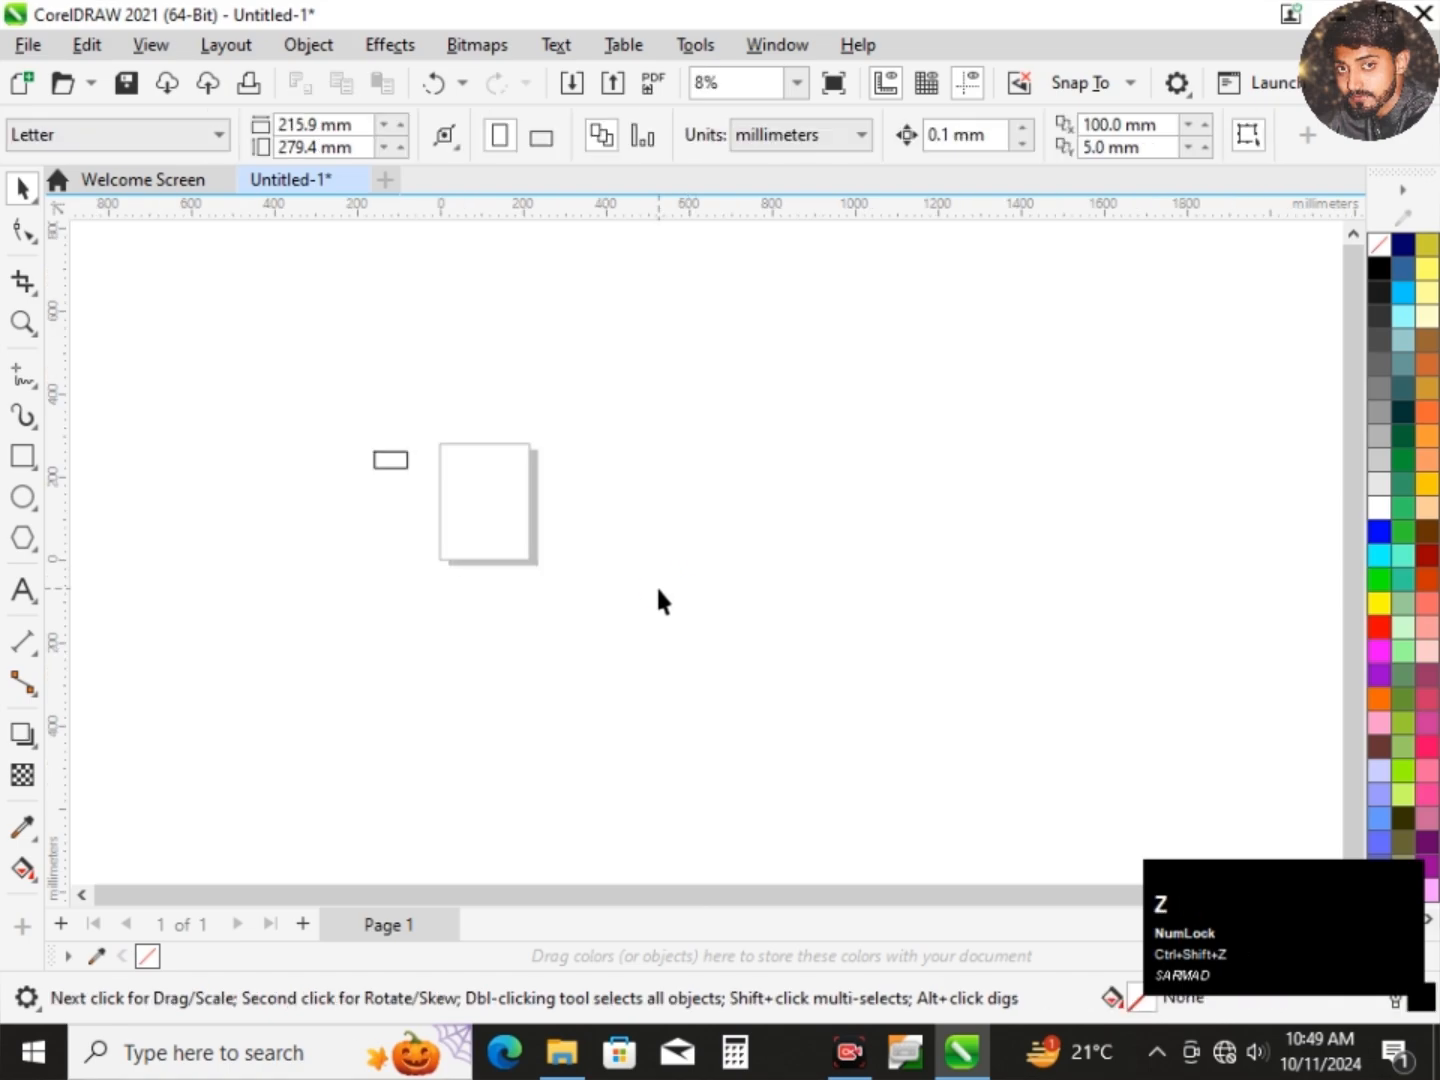
pyautogui.press('ctrl')
# Undo the deletion of the copies once more and bring the whole row into view.
pyautogui.hotkey('ctrl', 'shift', 'z')
pyautogui.click(656, 584)
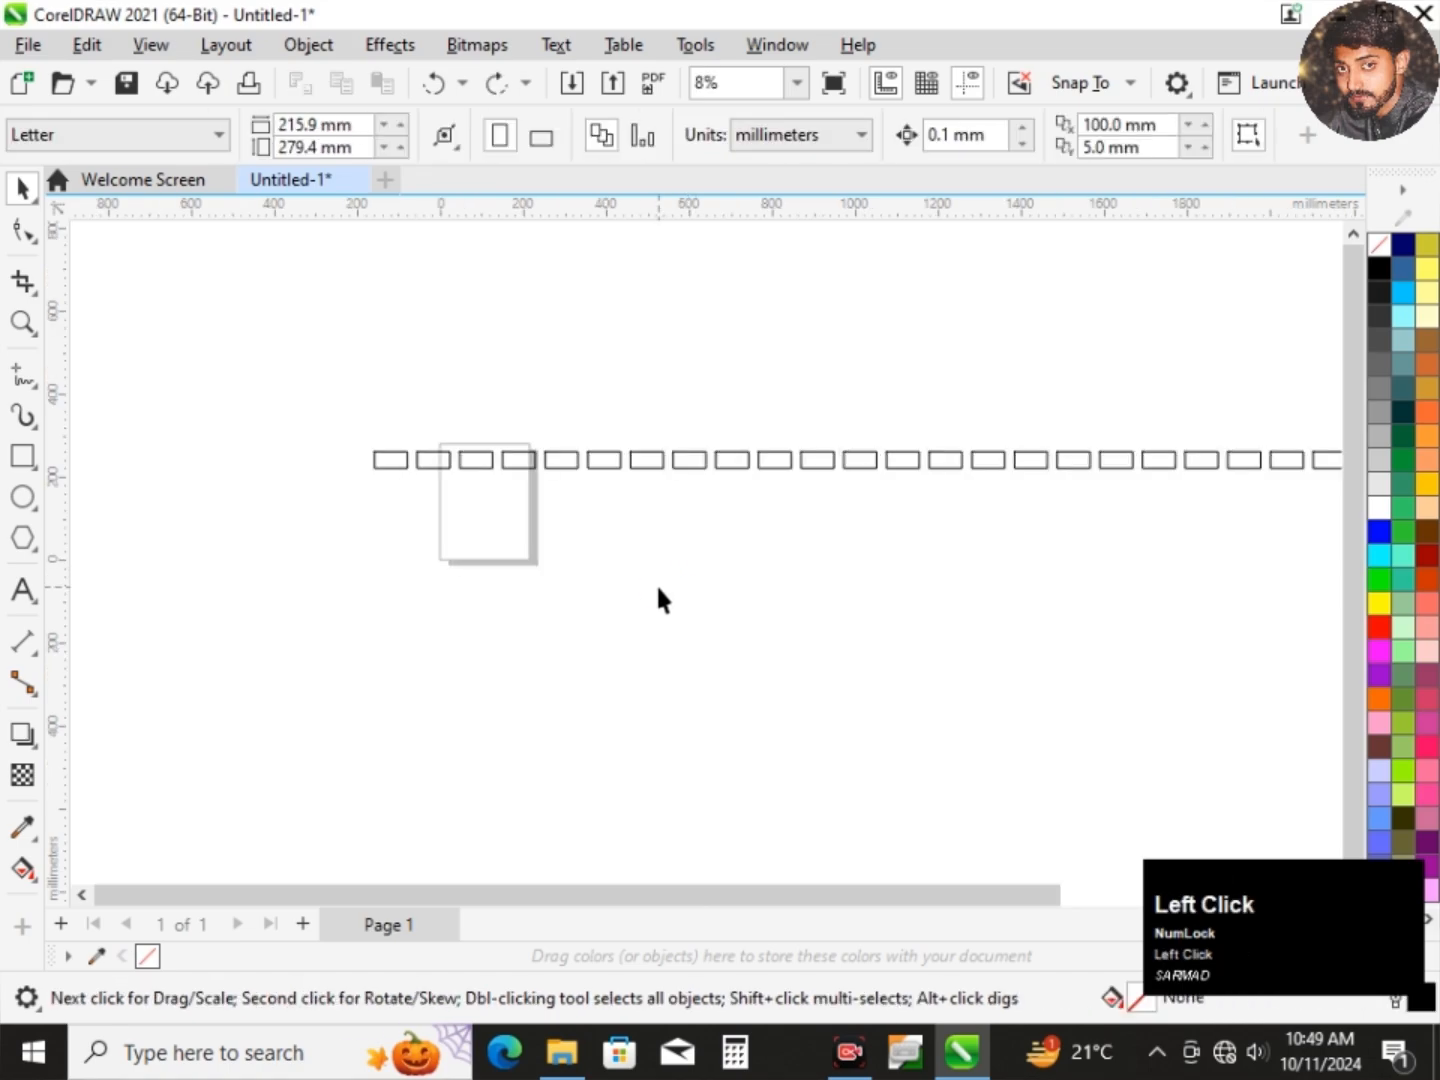
pyautogui.scroll(-1, 655, 581)
pyautogui.scroll(-1, 655, 581)
pyautogui.scroll(1, 792, 584)
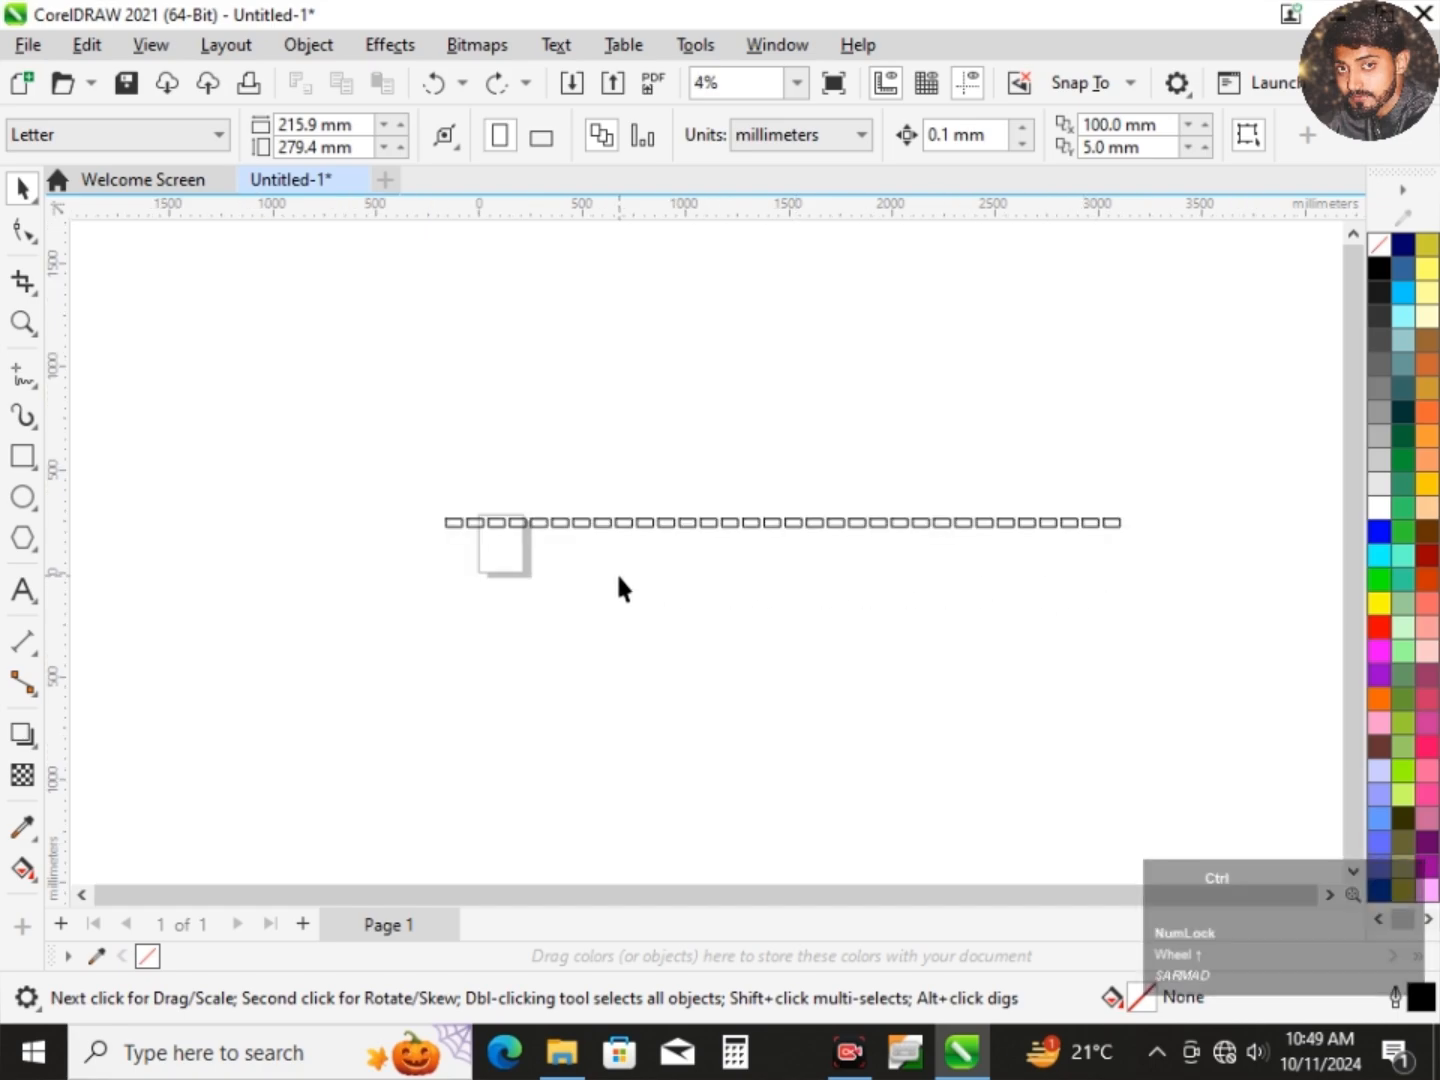
# Undo the most recent copies at the row's far end, back to the one centred at about X 2040 mm.
pyautogui.hotkey('ctrl', 'z')
pyautogui.hotkey('ctrl', 'z')
pyautogui.hotkey('ctrl', 'z')
pyautogui.hotkey('ctrl', 'z')
pyautogui.hotkey('ctrl', 'z')
pyautogui.hotkey('ctrl', 'z')
pyautogui.hotkey('ctrl', 'z')
pyautogui.hotkey('ctrl', 'z')
pyautogui.hotkey('ctrl', 'z')
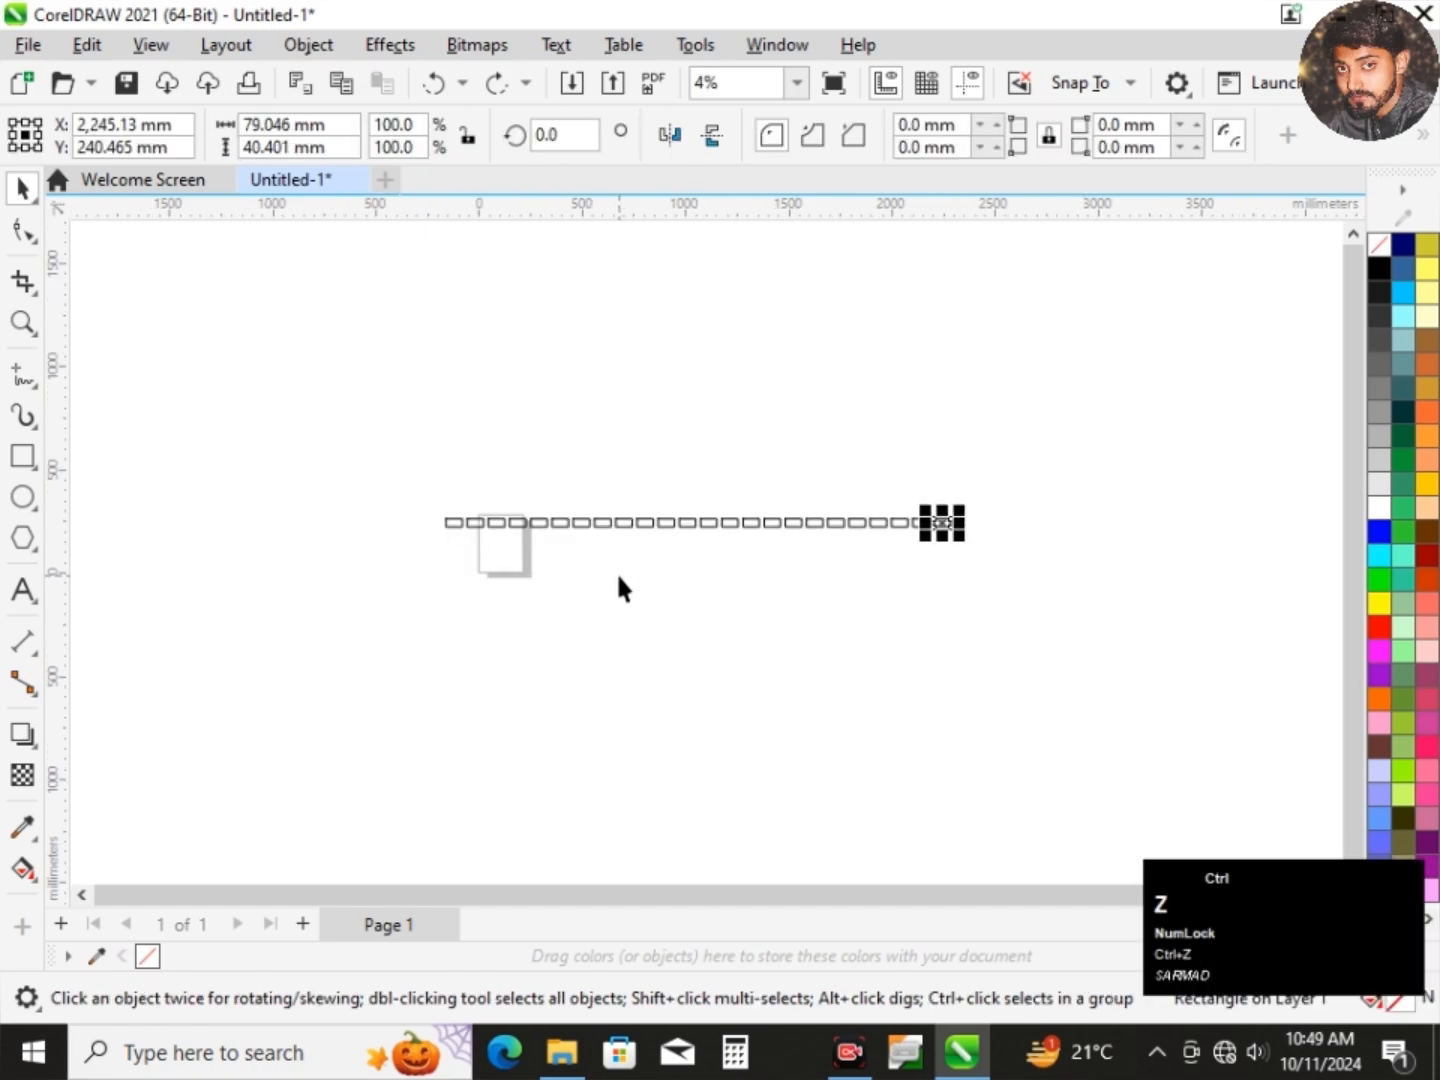
pyautogui.press('ctrl')
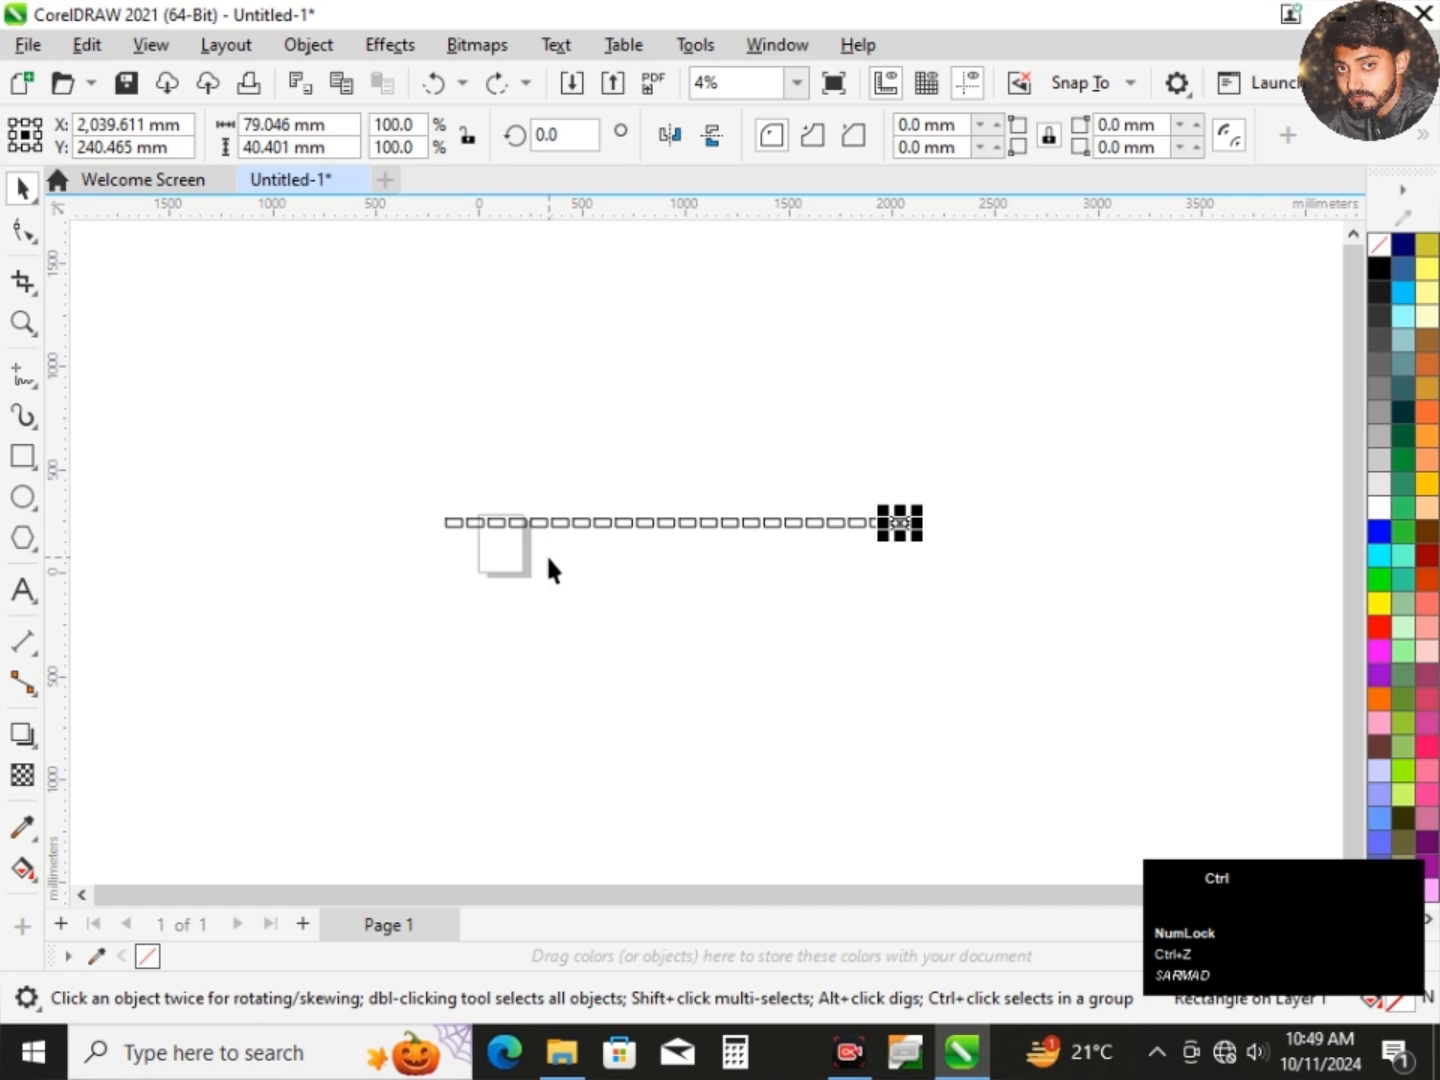
# Redo the undone rectangle copies and the deletion, leaving only the first rectangle beside the page.
pyautogui.hotkey('ctrl', 'shift', 'z')
pyautogui.hotkey('ctrl', 'shift', 'z')
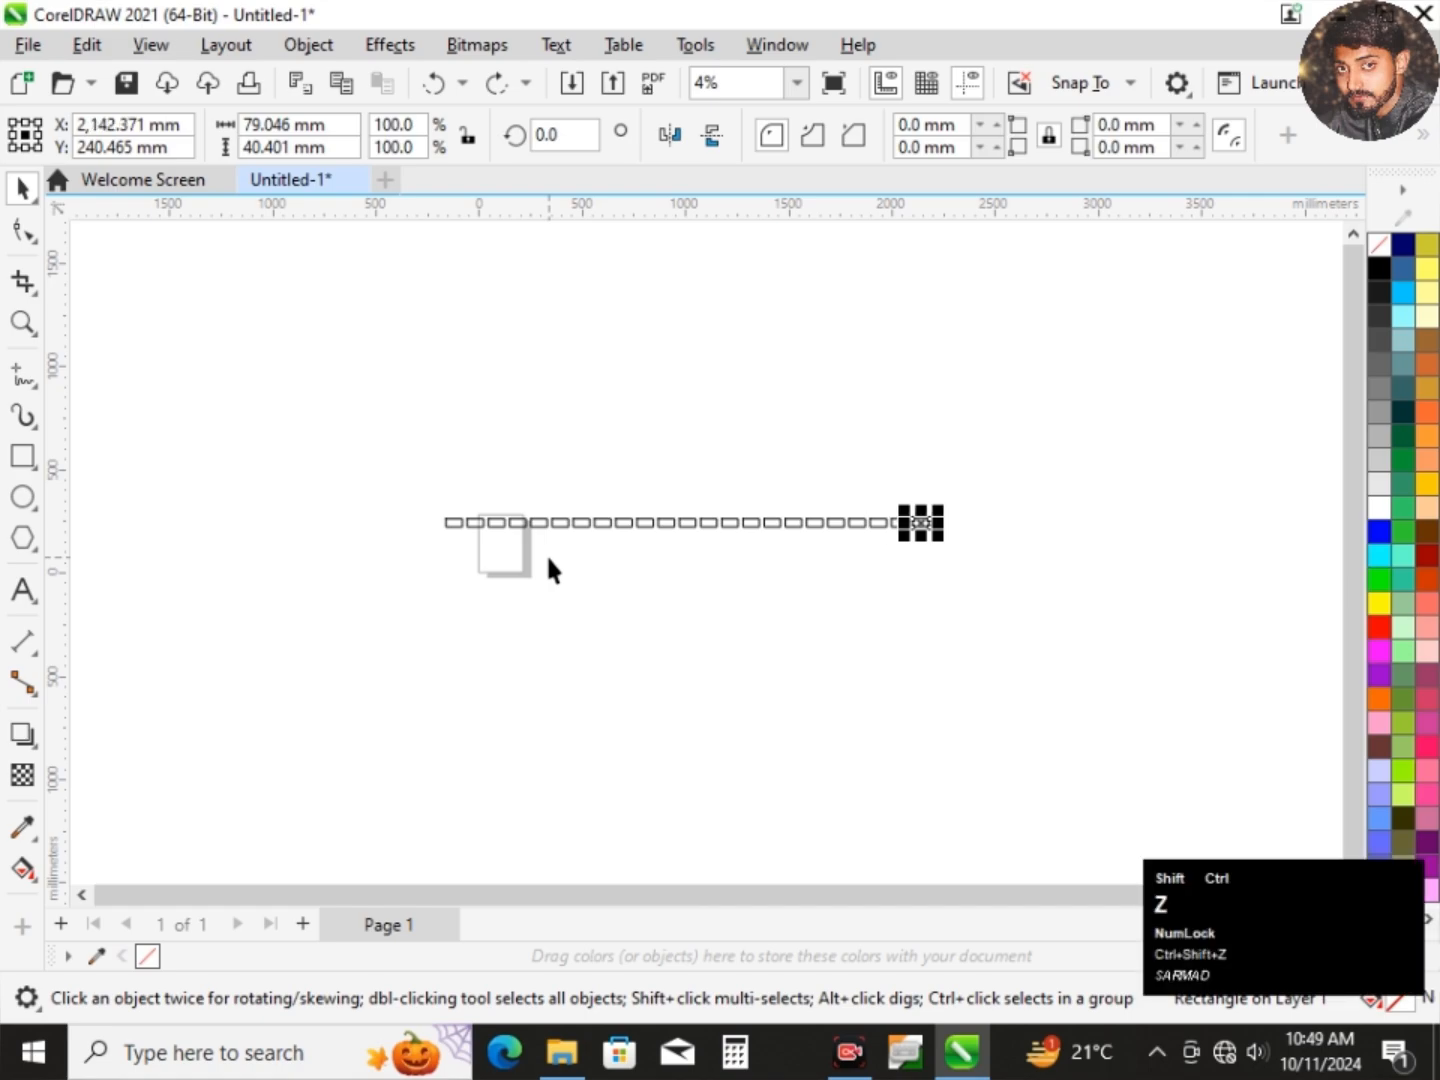
pyautogui.hotkey('ctrl', 'shift', 'z')
pyautogui.hotkey('ctrl', 'shift', 'z')
pyautogui.hotkey('ctrl', 'shift', 'z')
pyautogui.hotkey('ctrl', 'shift', 'z')
pyautogui.hotkey('ctrl', 'shift', 'z')
pyautogui.hotkey('ctrl', 'shift', 'z')
pyautogui.hotkey('ctrl', 'shift', 'z')
pyautogui.hotkey('ctrl', 'shift', 'z')
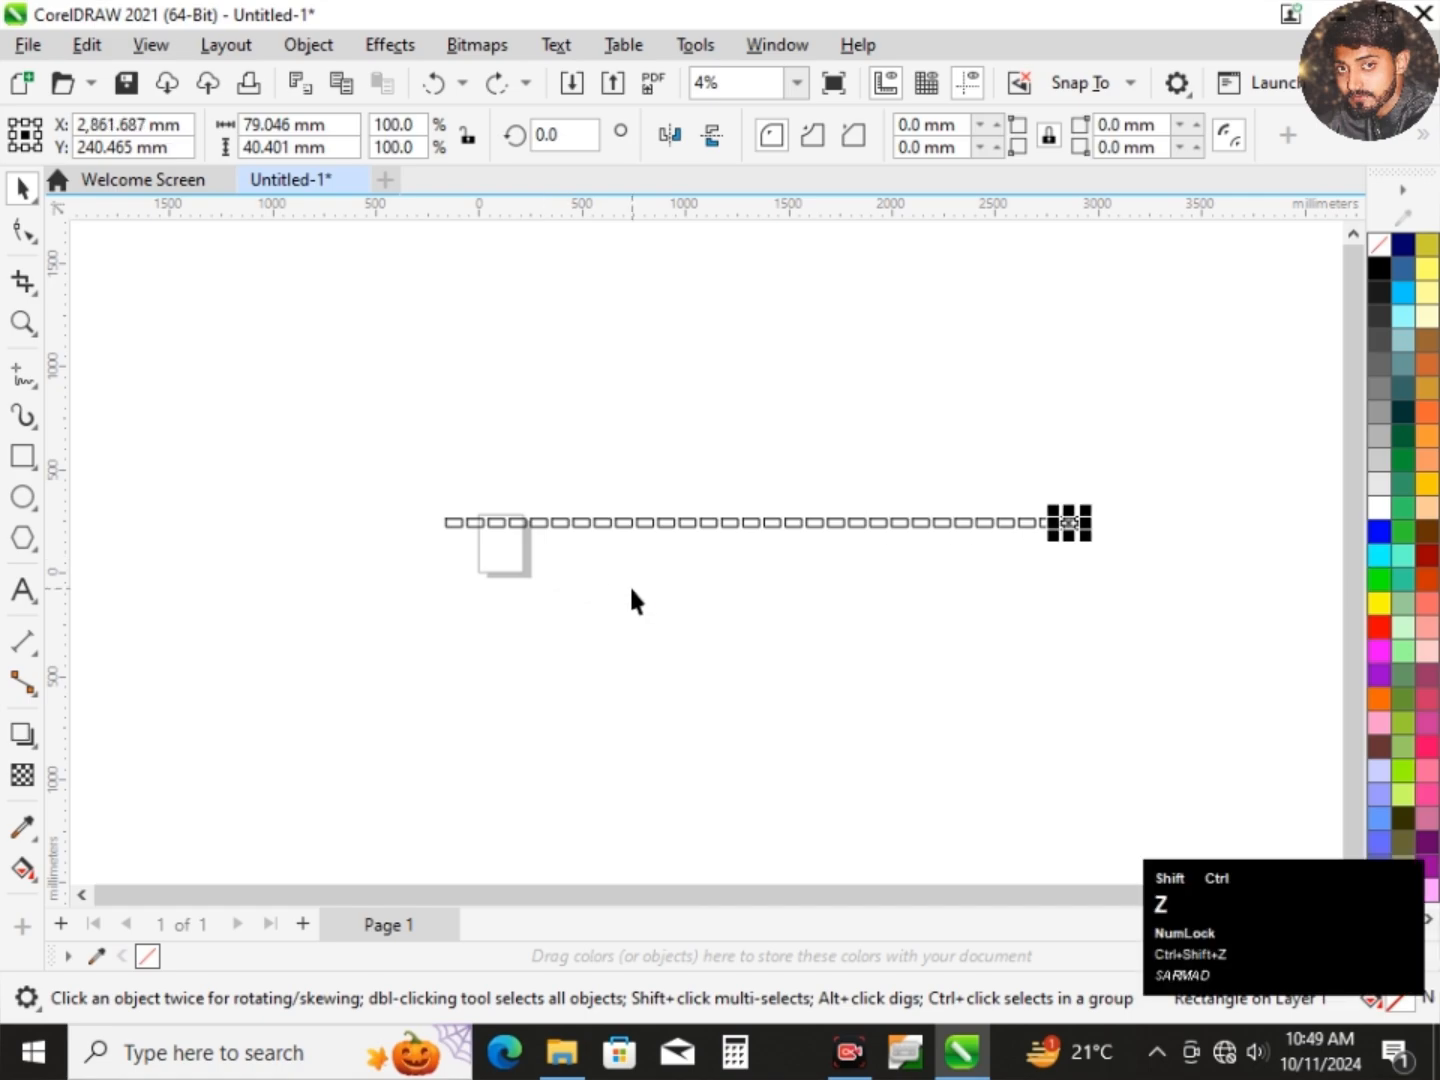
pyautogui.click(472, 550)
pyautogui.scroll(3, 440, 526)
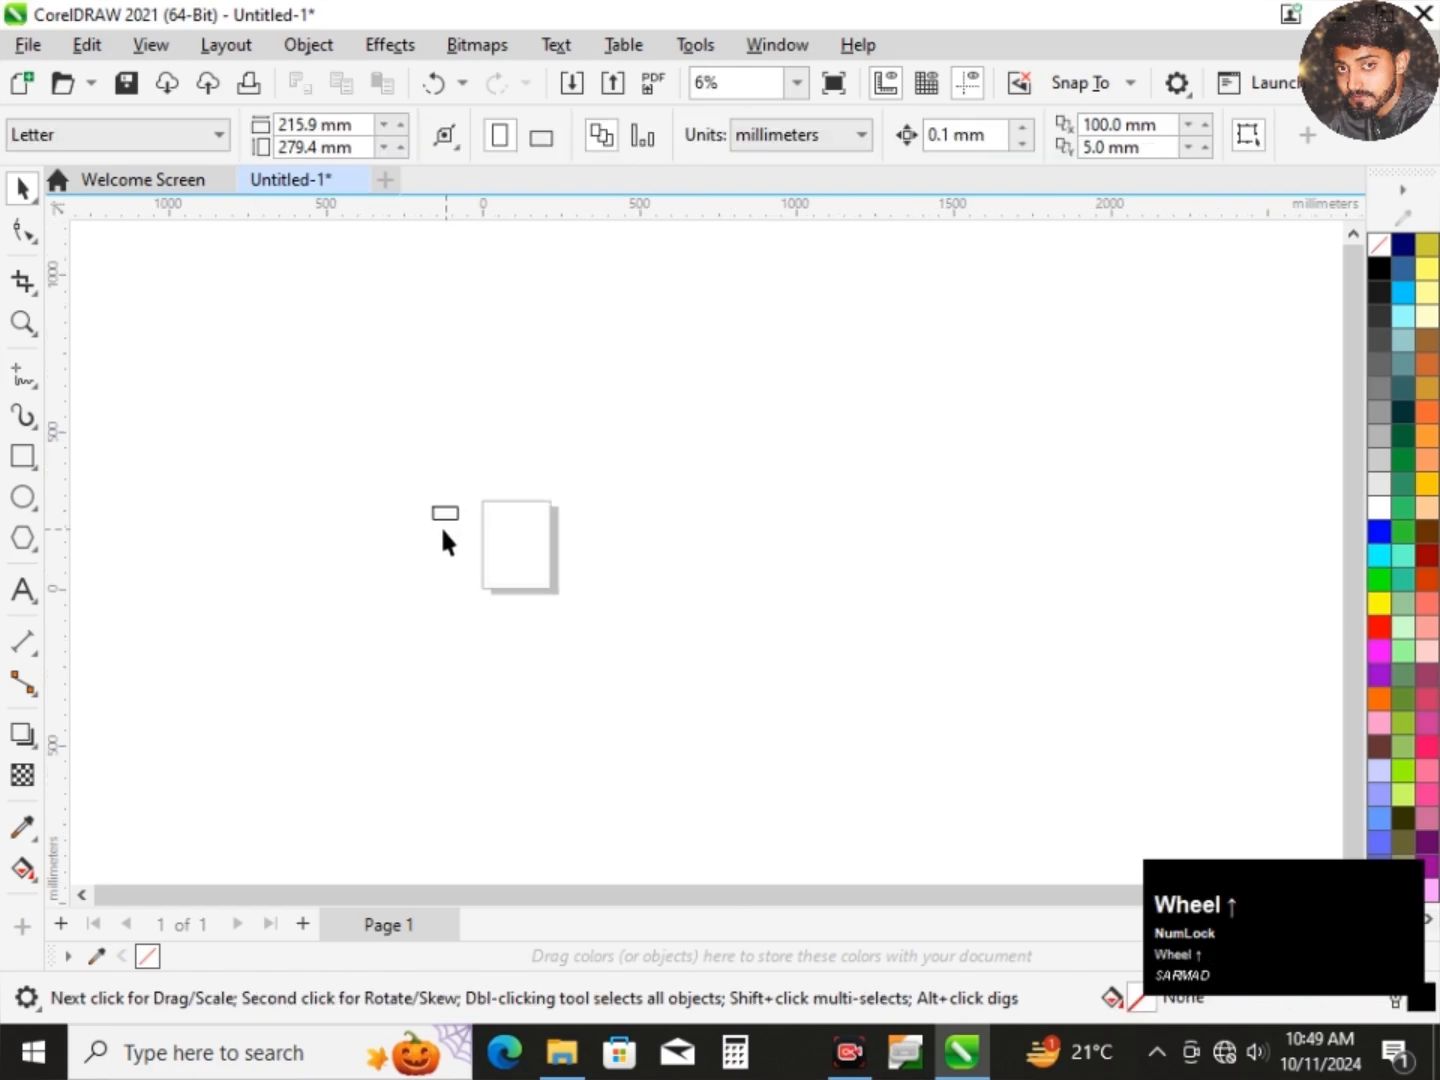
# Select the remaining rectangle beside the page and delete it.
pyautogui.moveTo(386, 420); pyautogui.dragTo(620, 630)
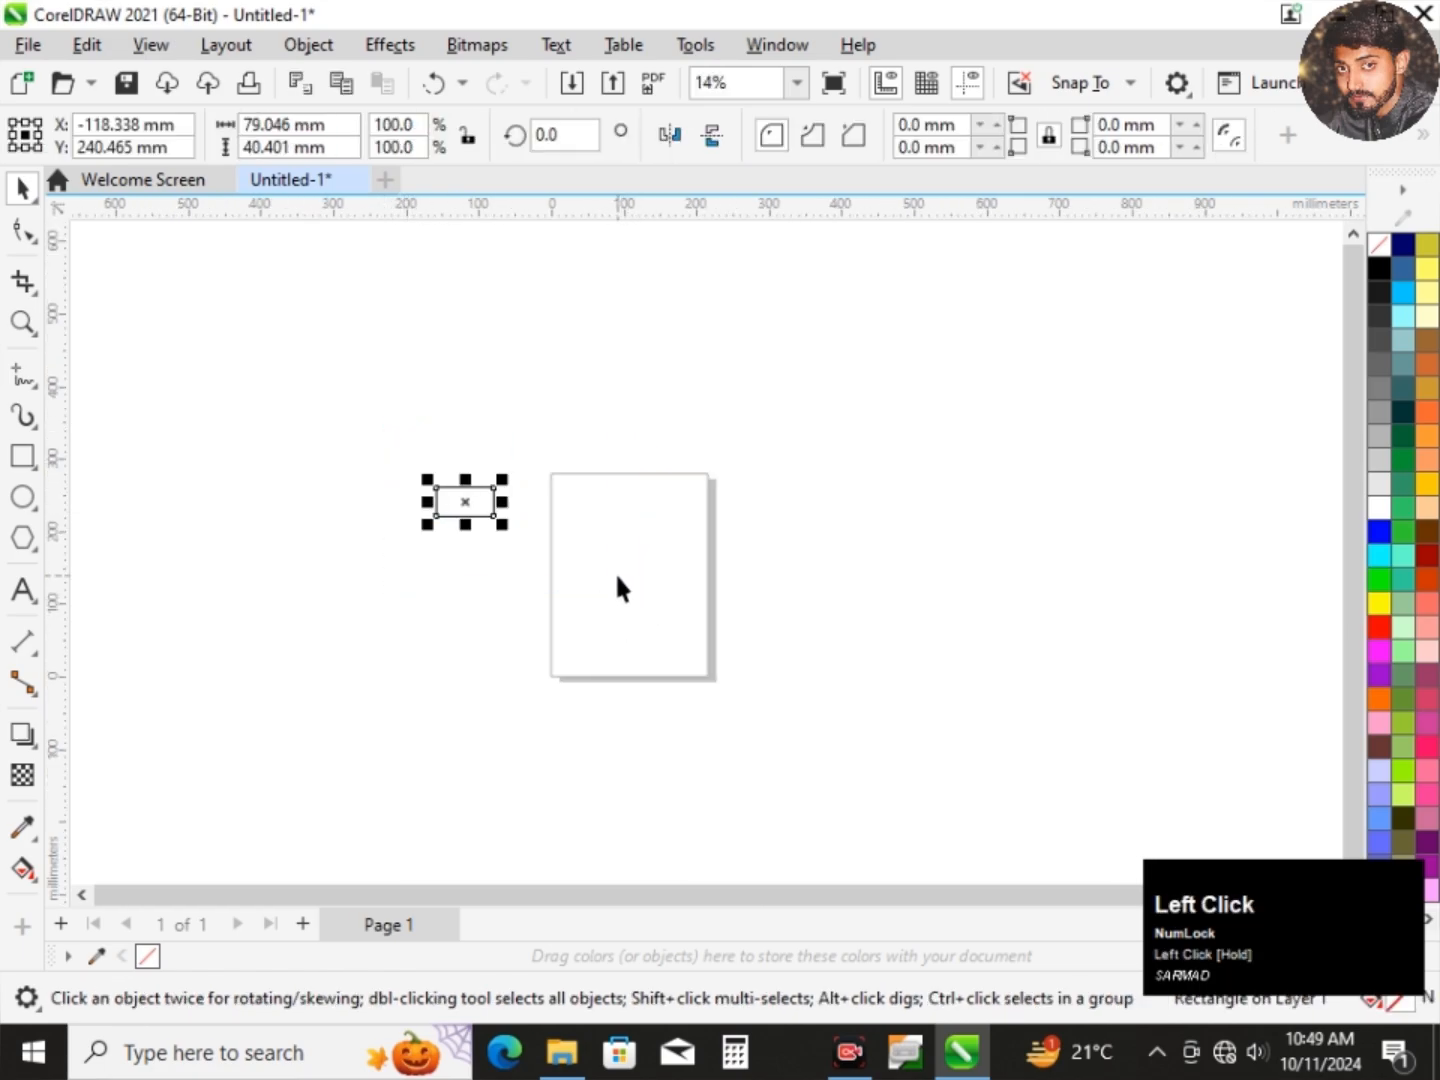
pyautogui.press('Delete')
pyautogui.scroll(2, 630, 600)
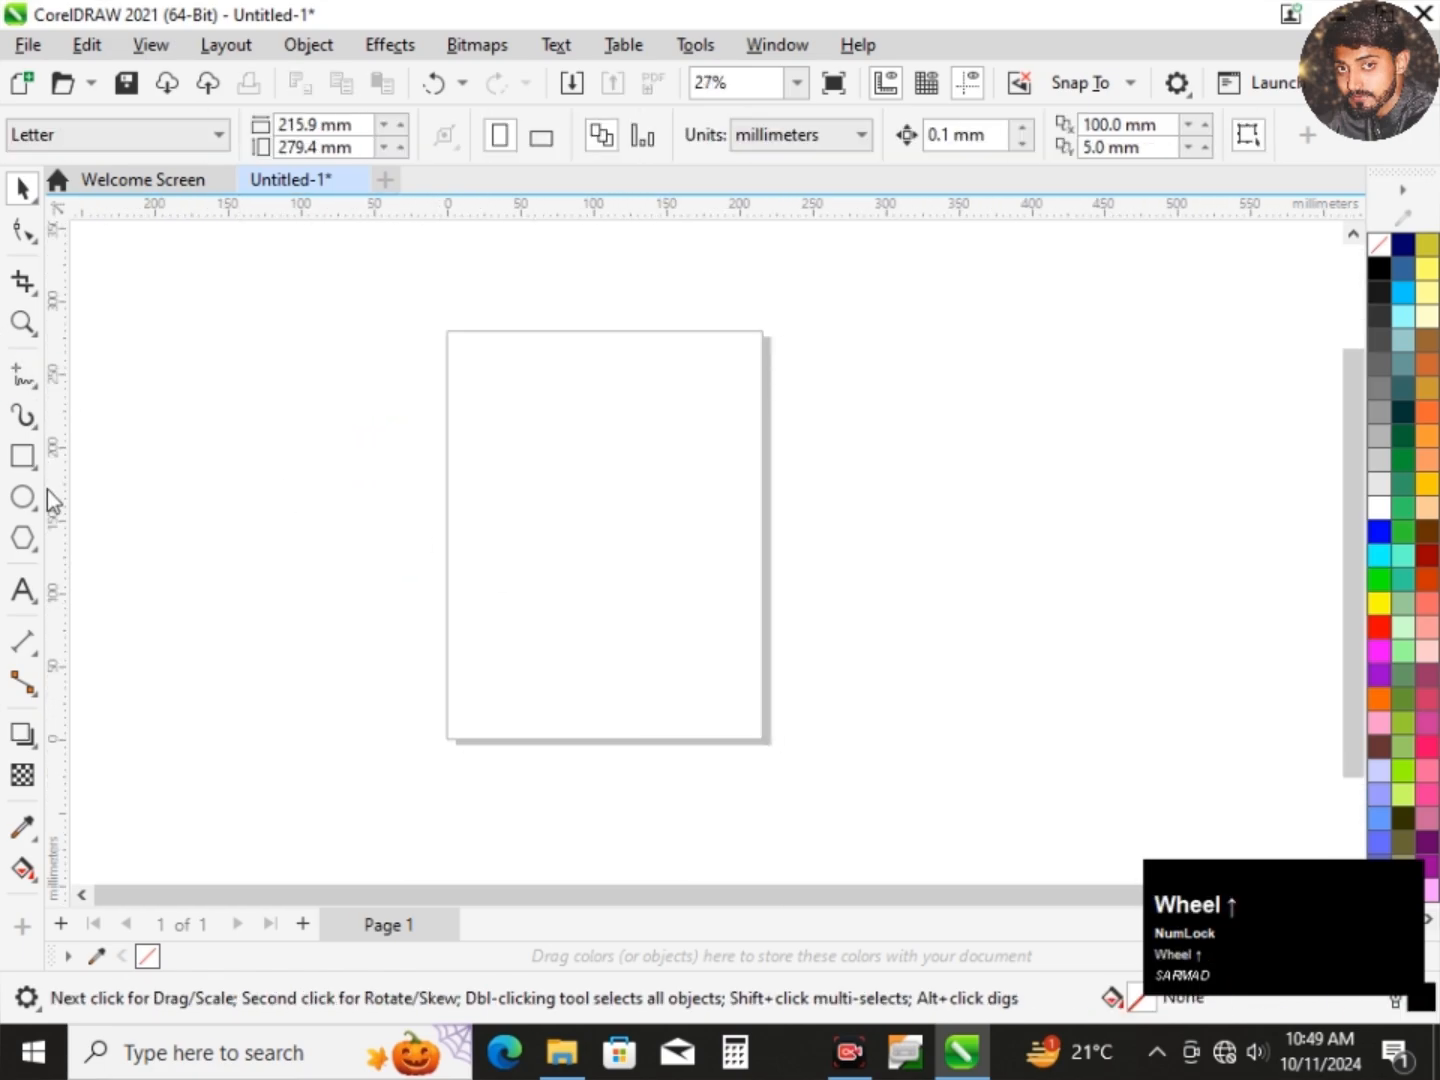
# Draw a square about 105 × 105 mm near the middle of the page and deselect it.
pyautogui.click(23, 458)
pyautogui.moveTo(527, 481); pyautogui.dragTo(680, 635)
pyautogui.press('ctrl')
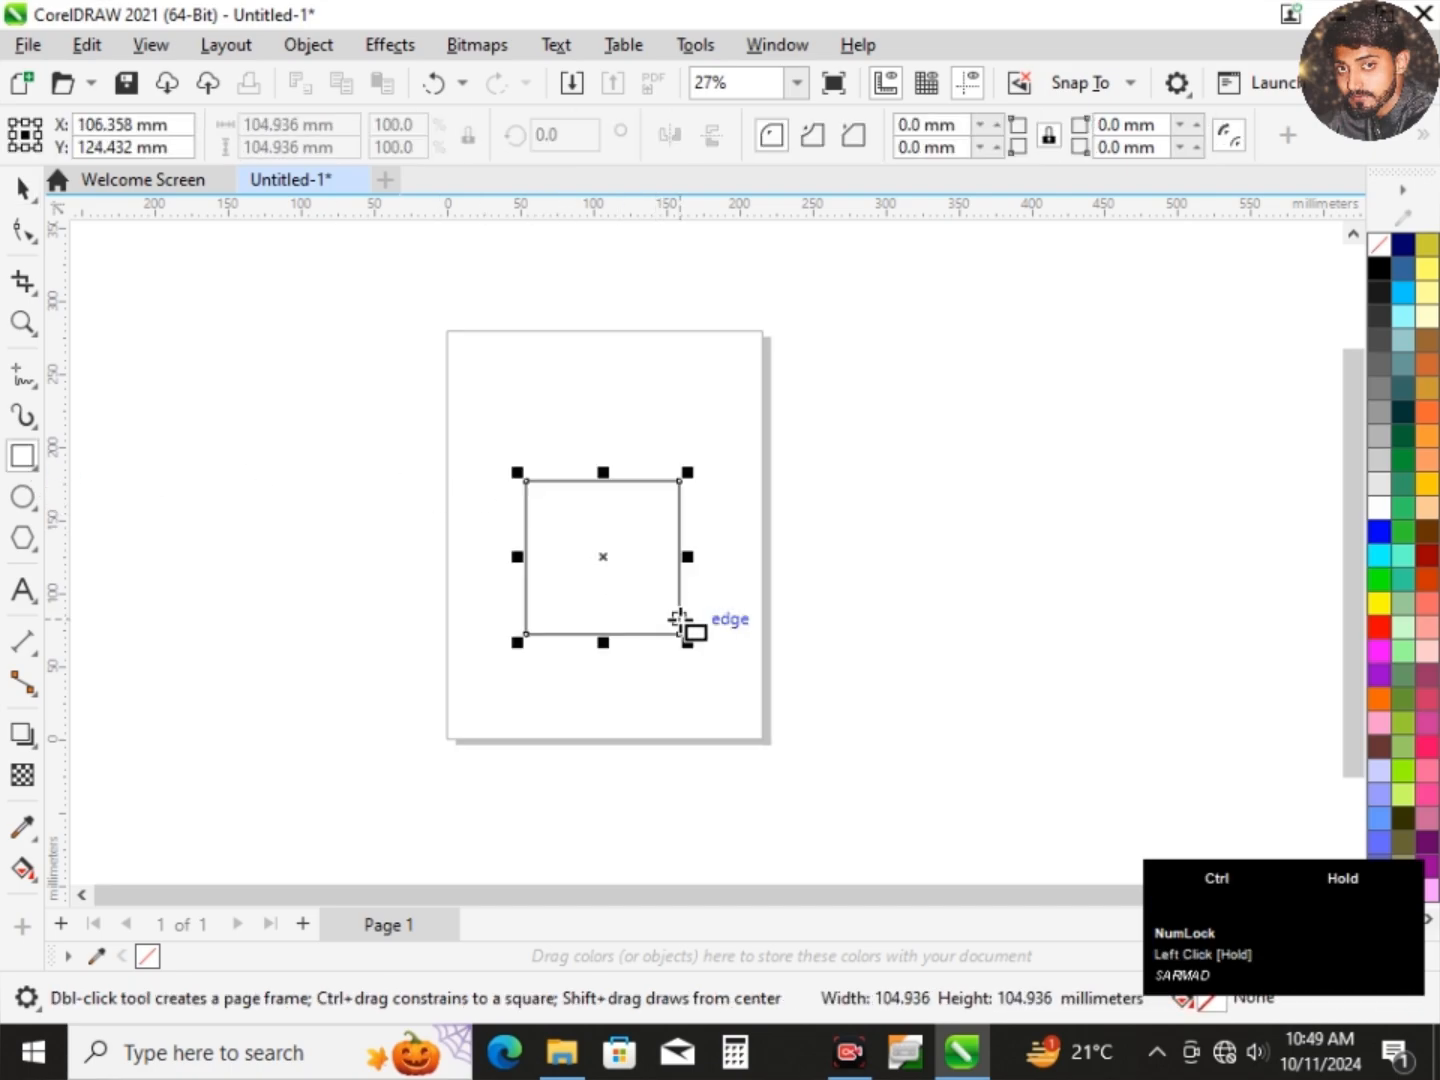
pyautogui.click(38, 194)
pyautogui.click(332, 386)
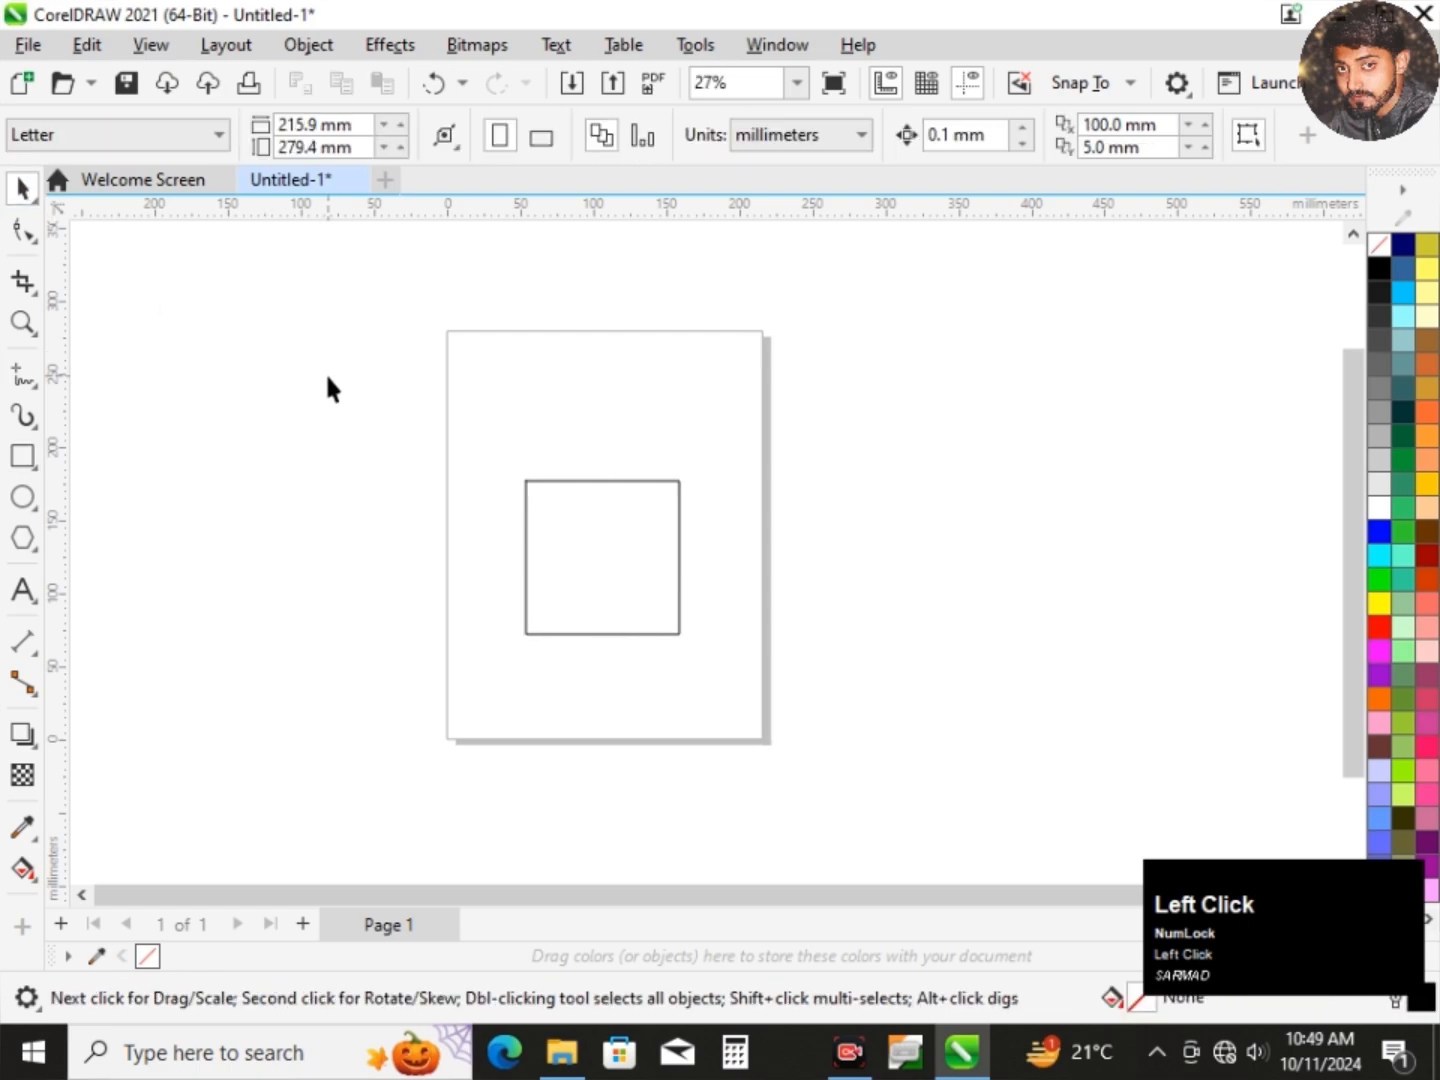
# Move the square into the page's upper-left corner, centred at about X 57 mm, Y 223 mm.
pyautogui.scroll(-1, 554, 455)
pyautogui.click(646, 545)
pyautogui.scroll(1, 689, 562)
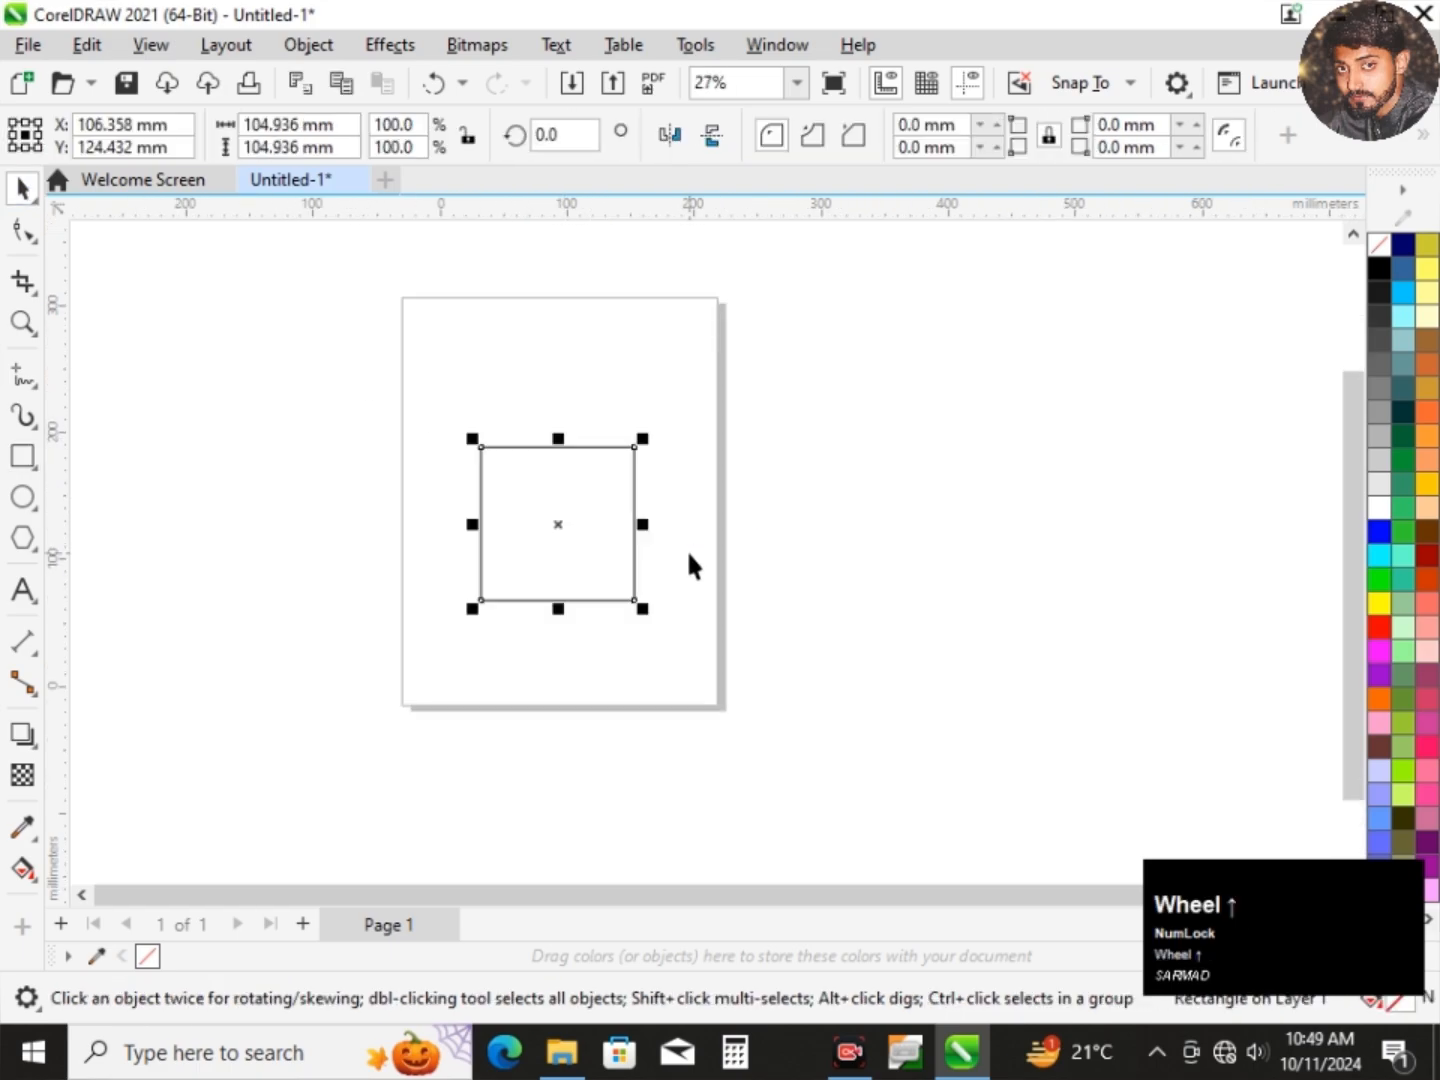
pyautogui.moveTo(560, 523); pyautogui.dragTo(497, 358)
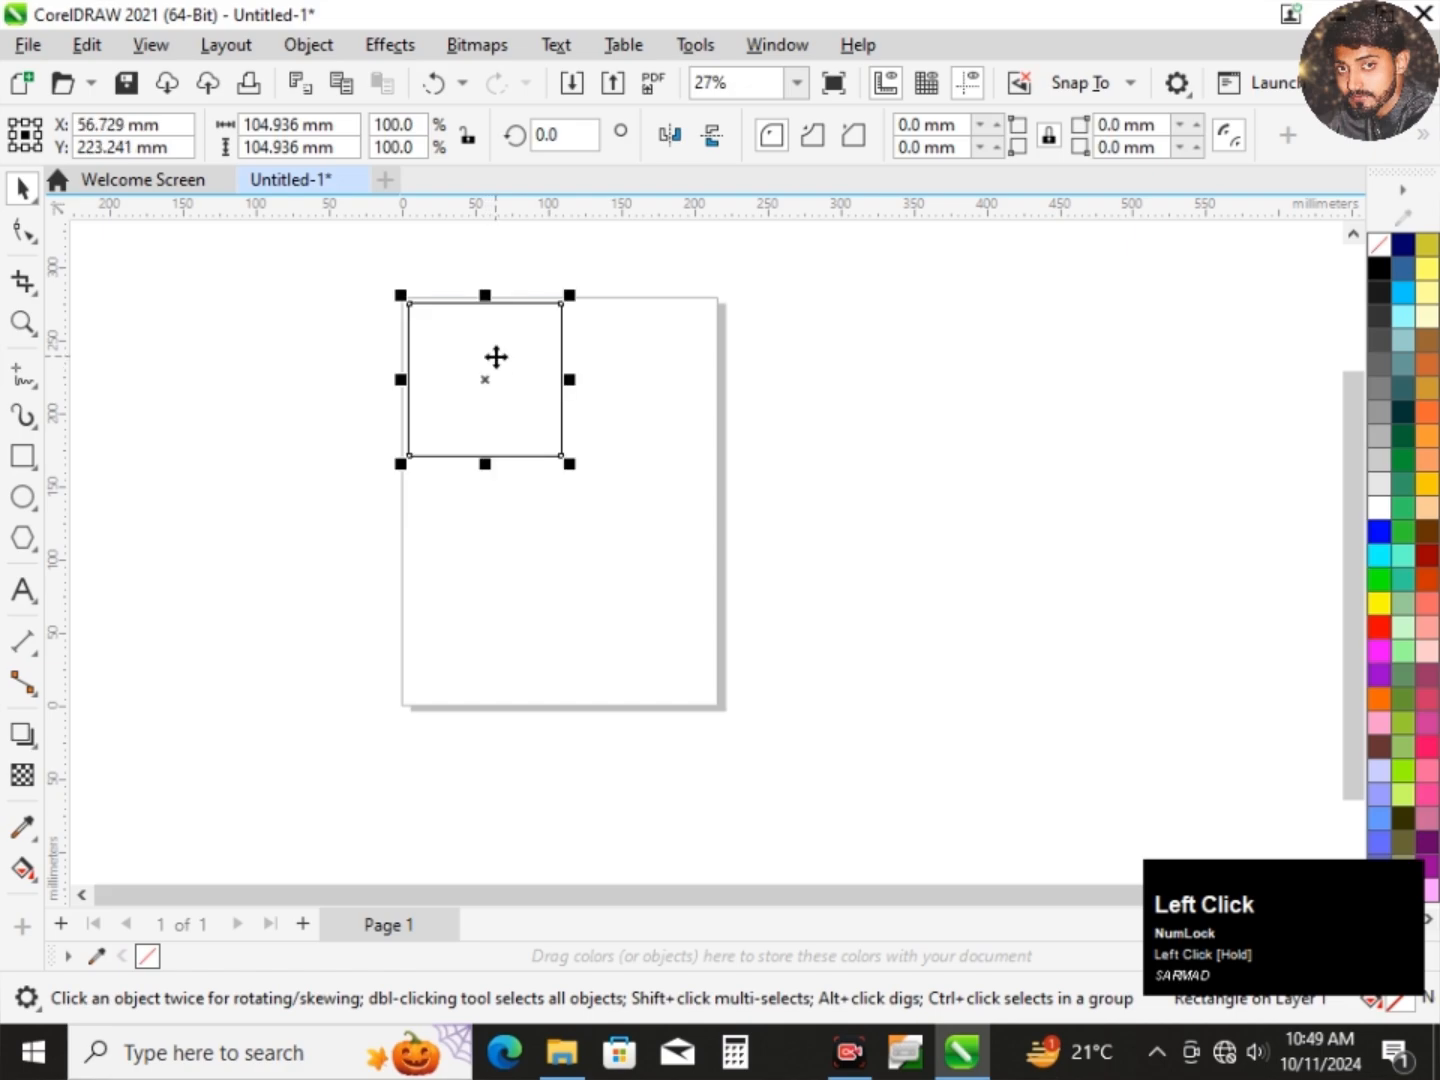
pyautogui.click(688, 445)
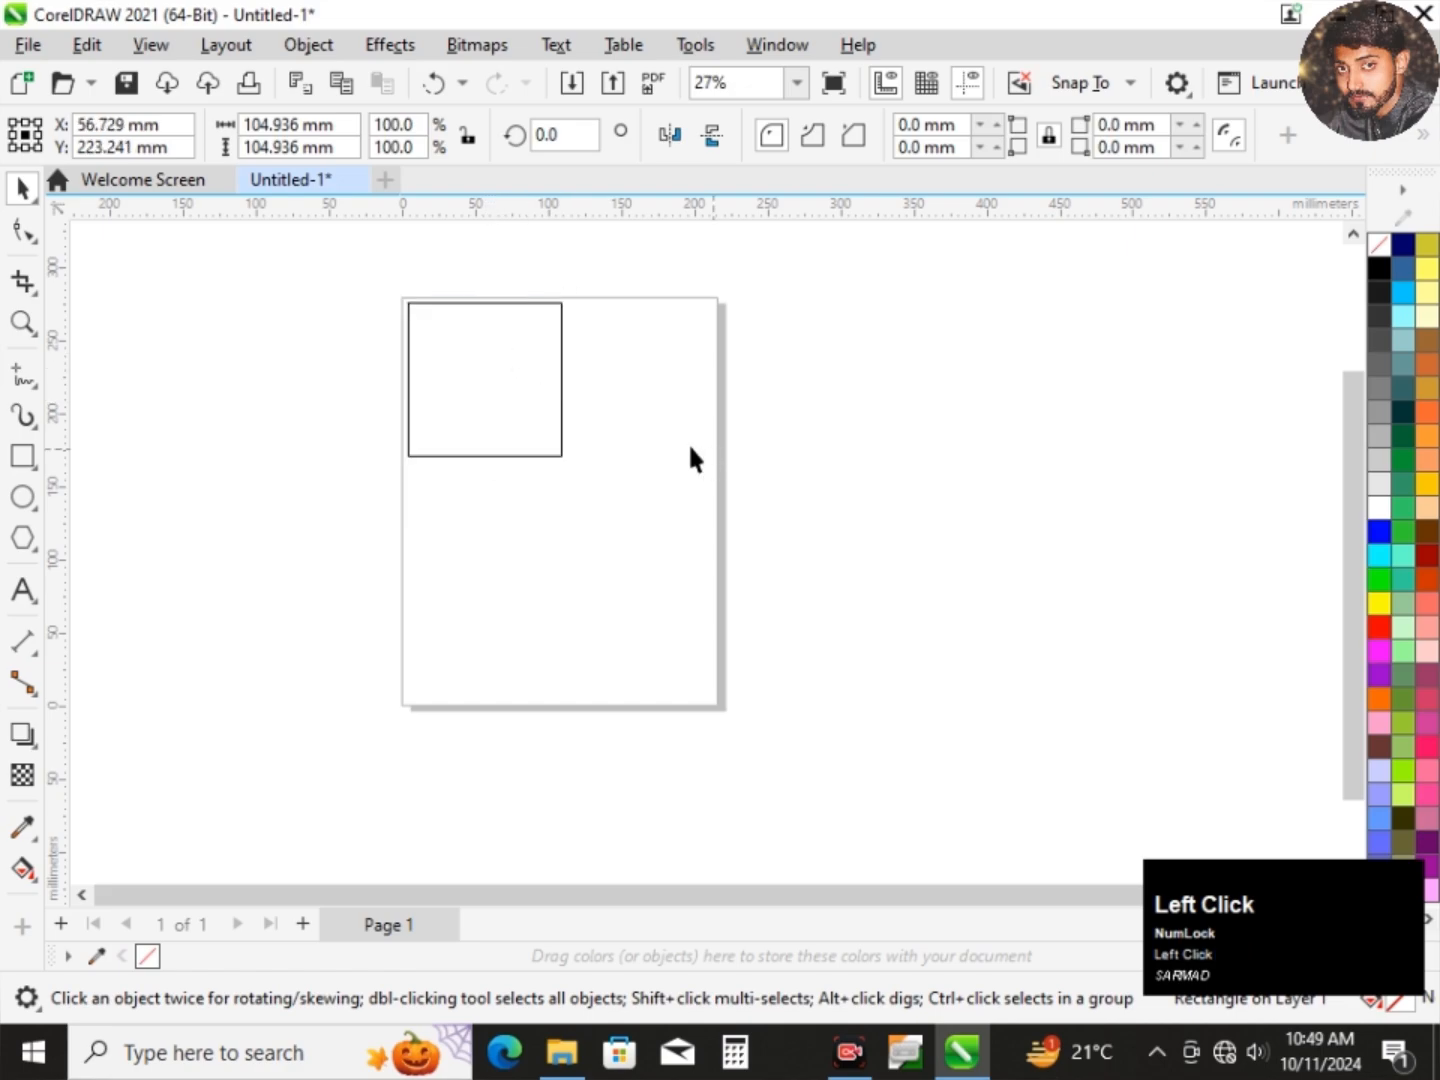
# Copy the square to the clipboard and view the available paste commands without pasting.
pyautogui.click(500, 386)
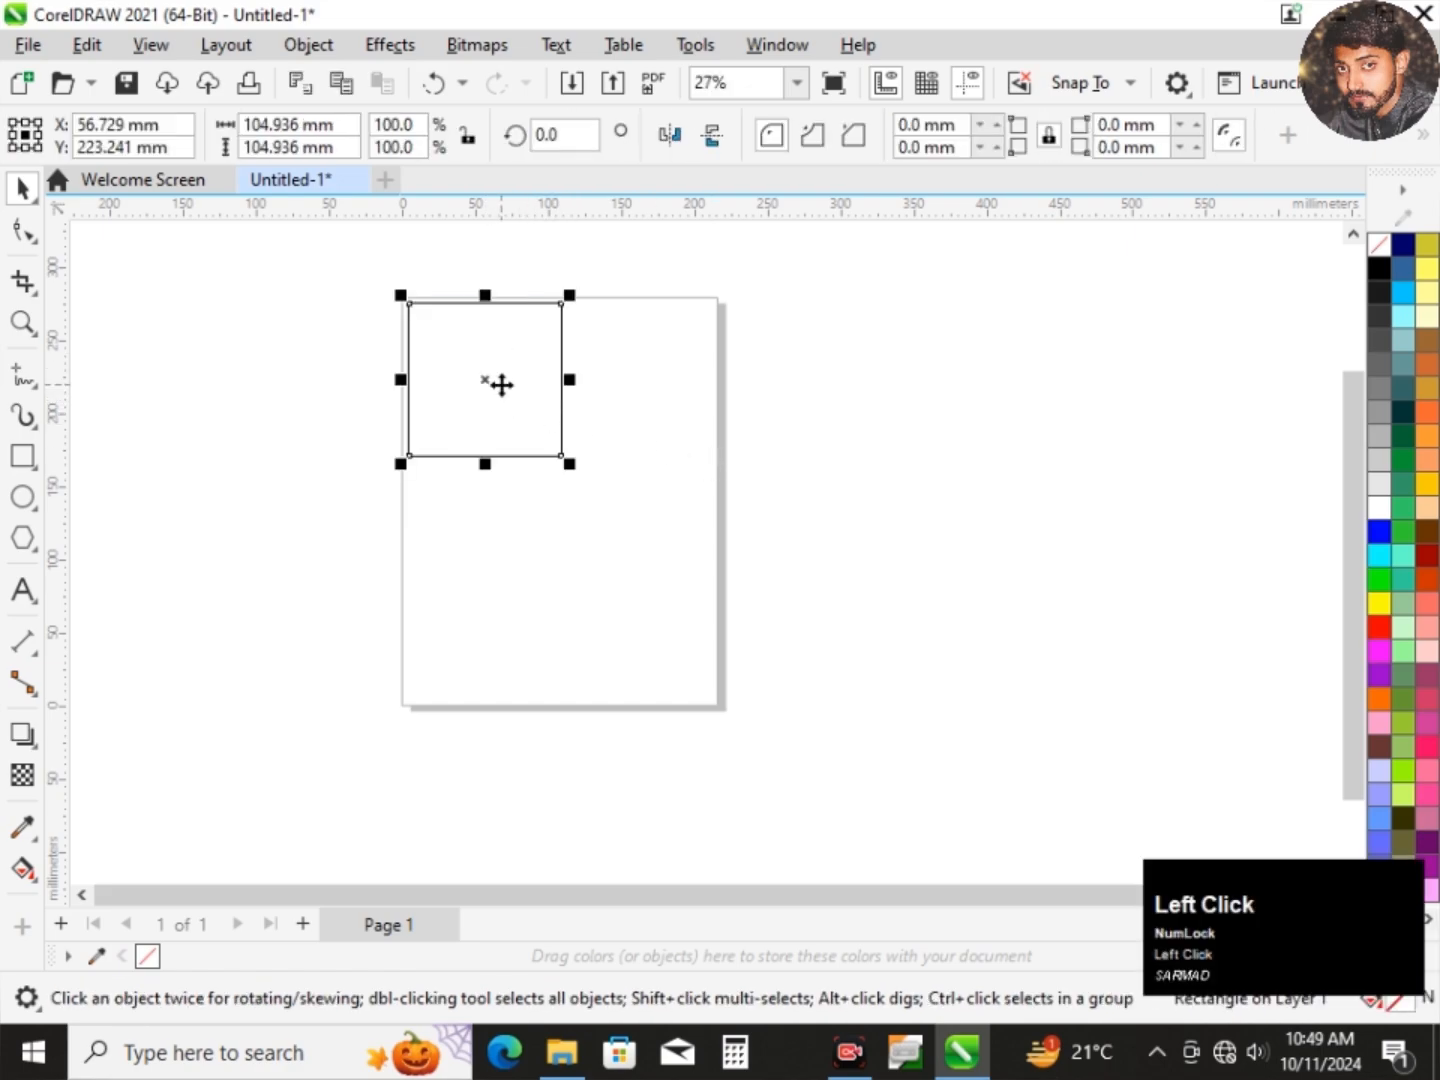
pyautogui.rightClick(502, 384)
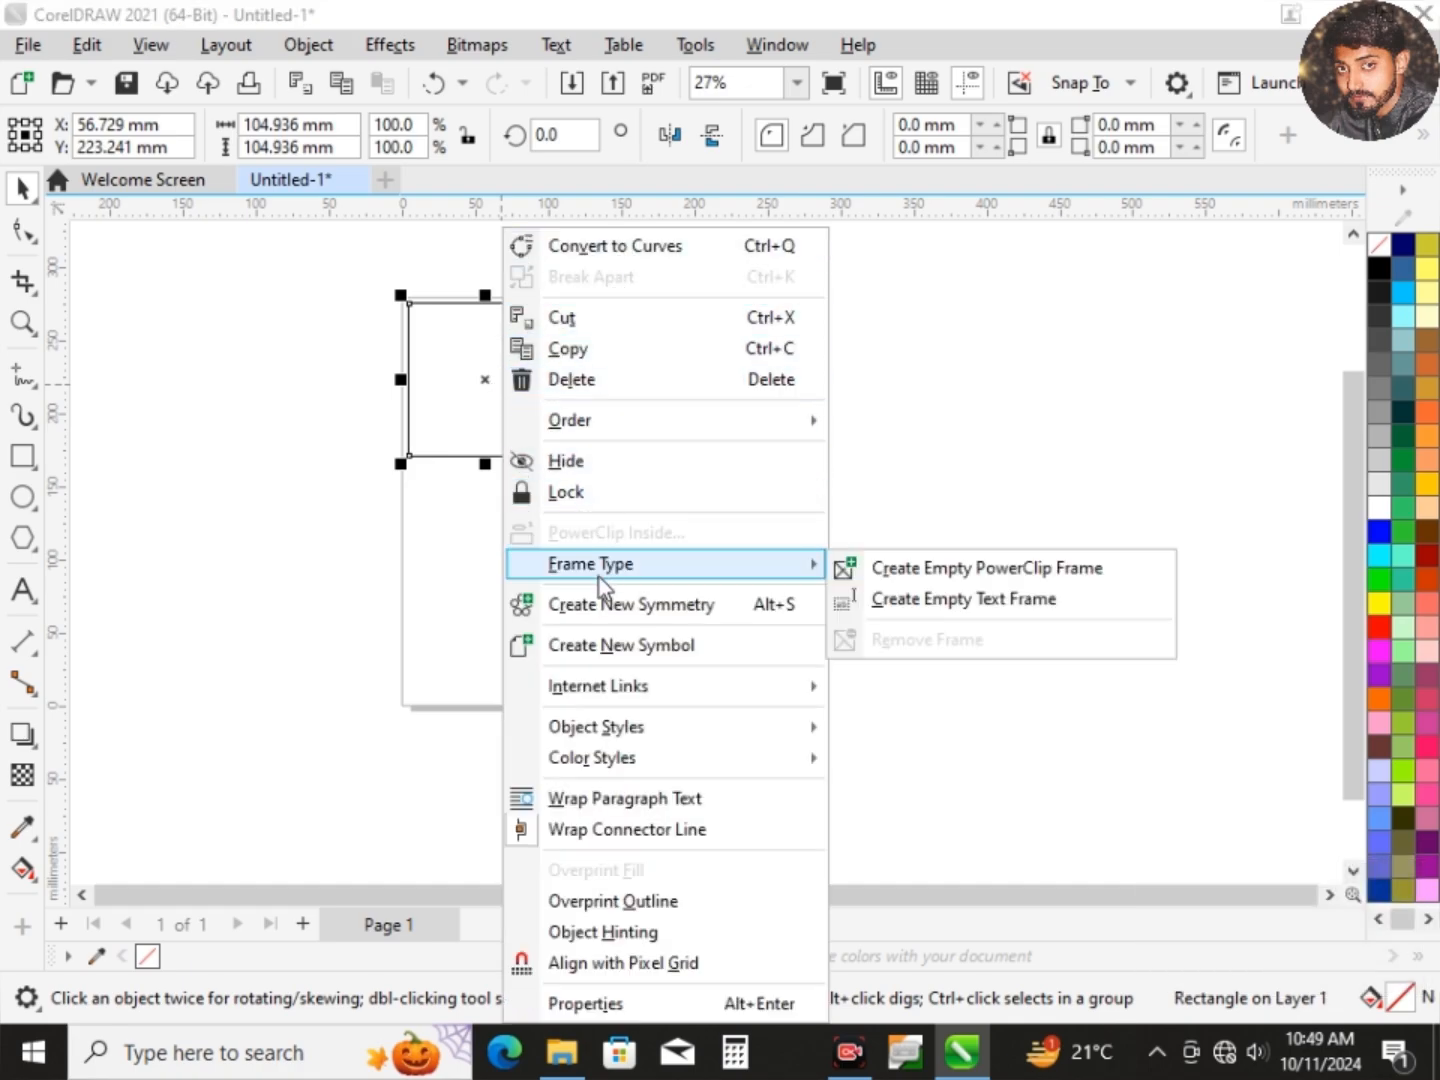
pyautogui.click(561, 350)
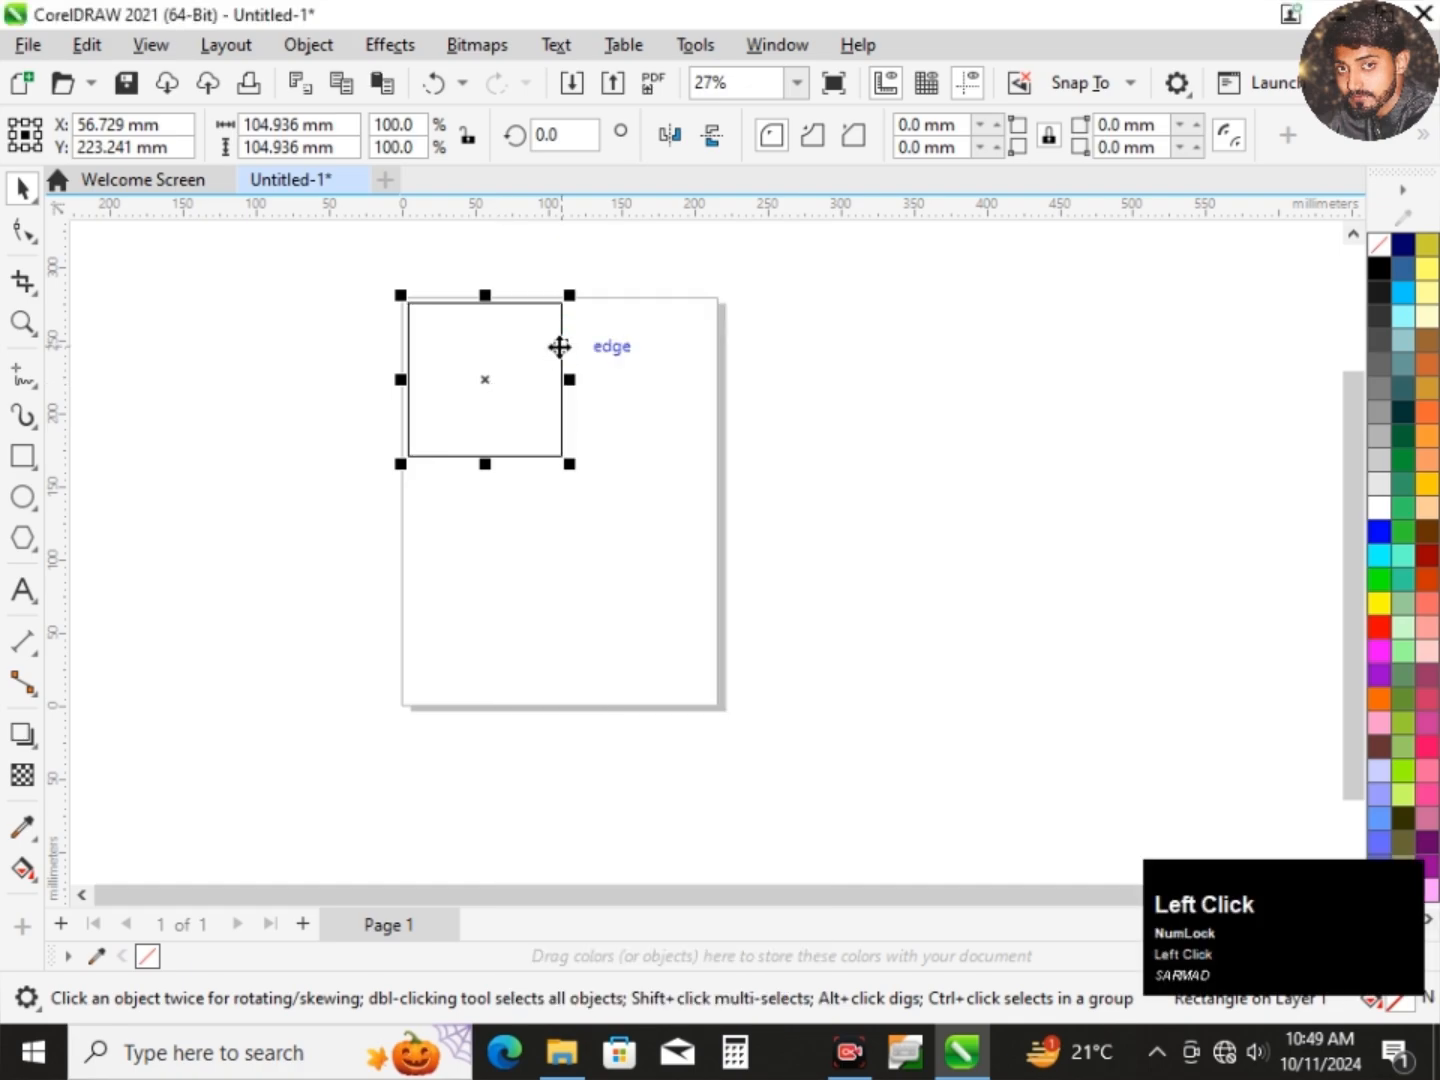
pyautogui.rightClick(536, 377)
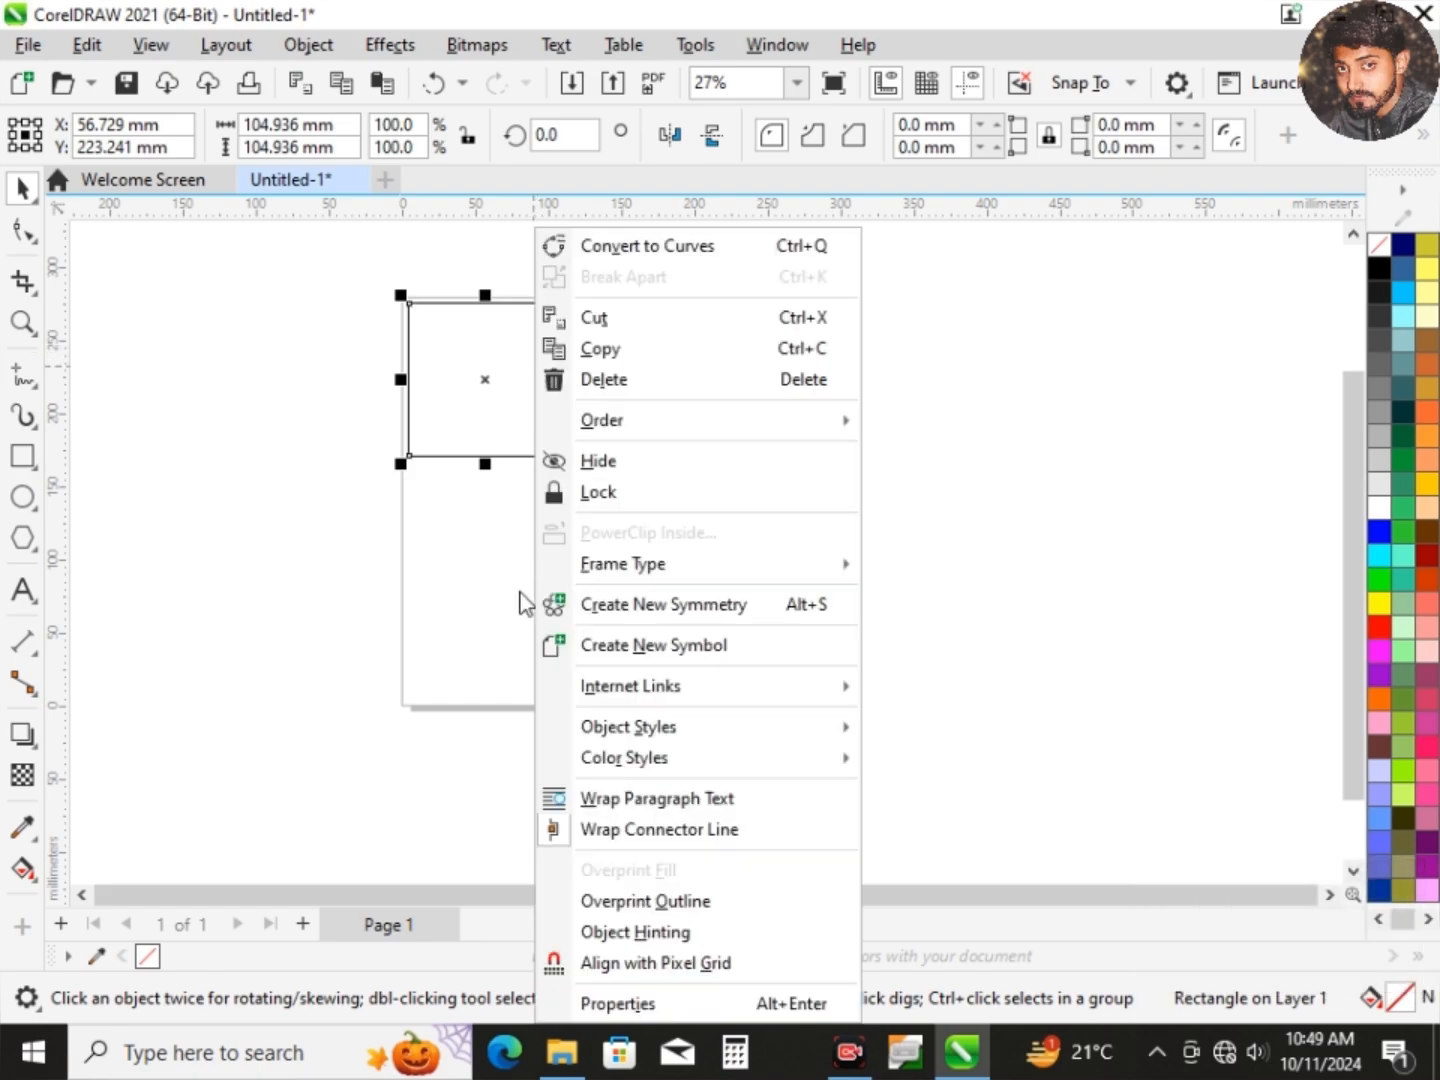
pyautogui.rightClick(458, 582)
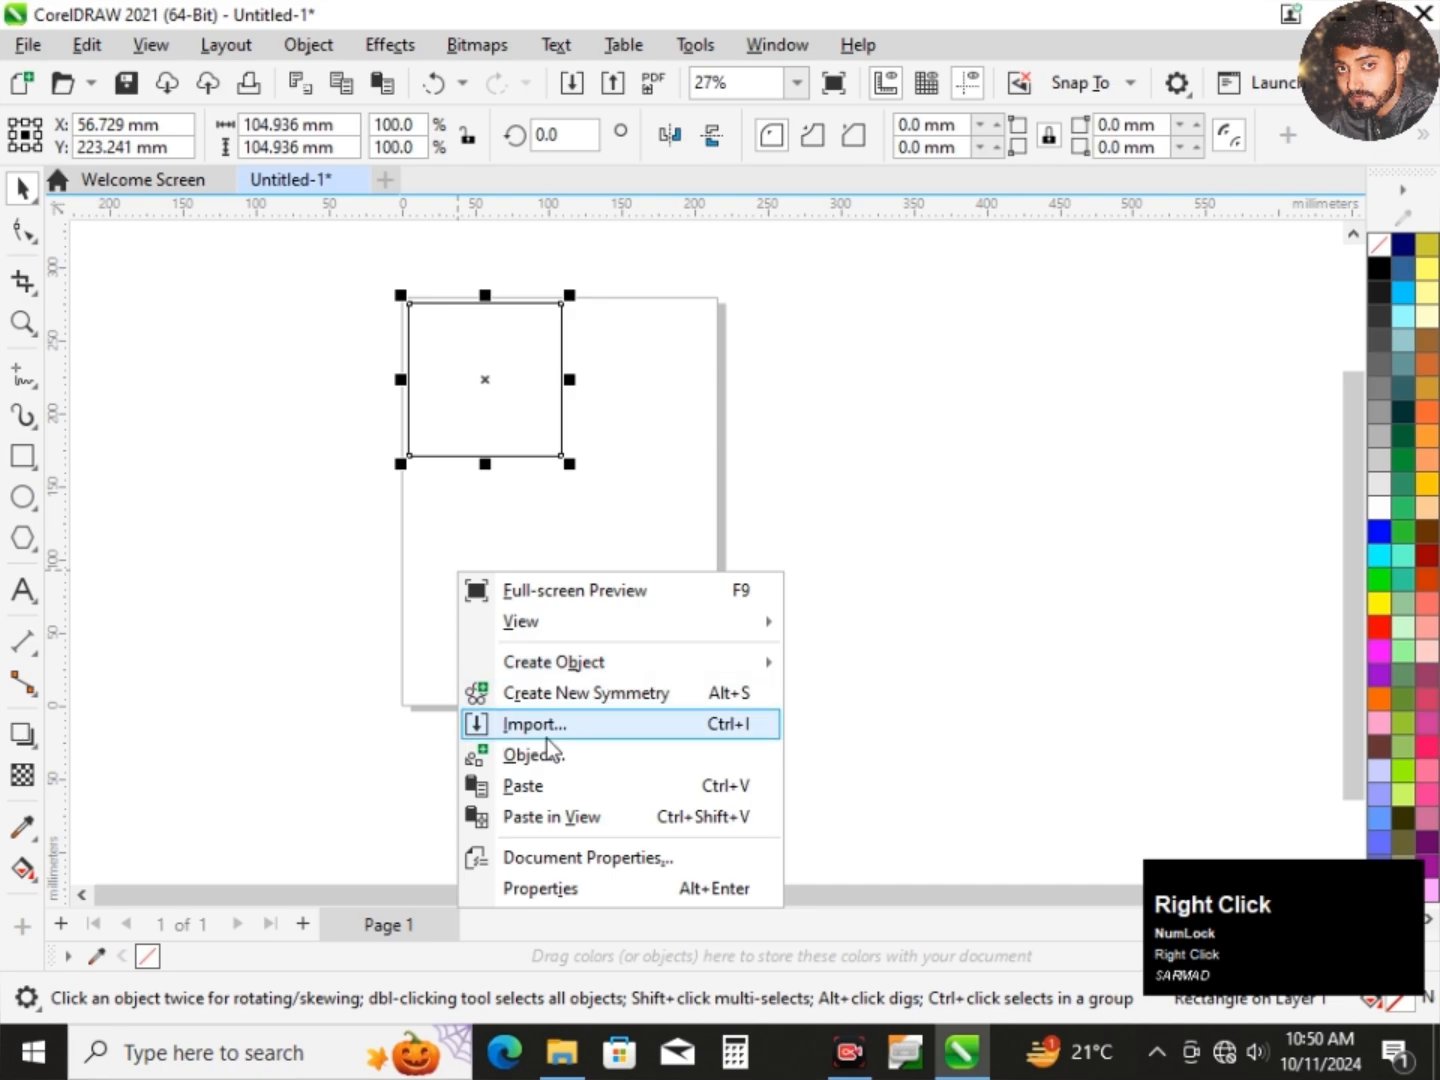
pyautogui.click(726, 437)
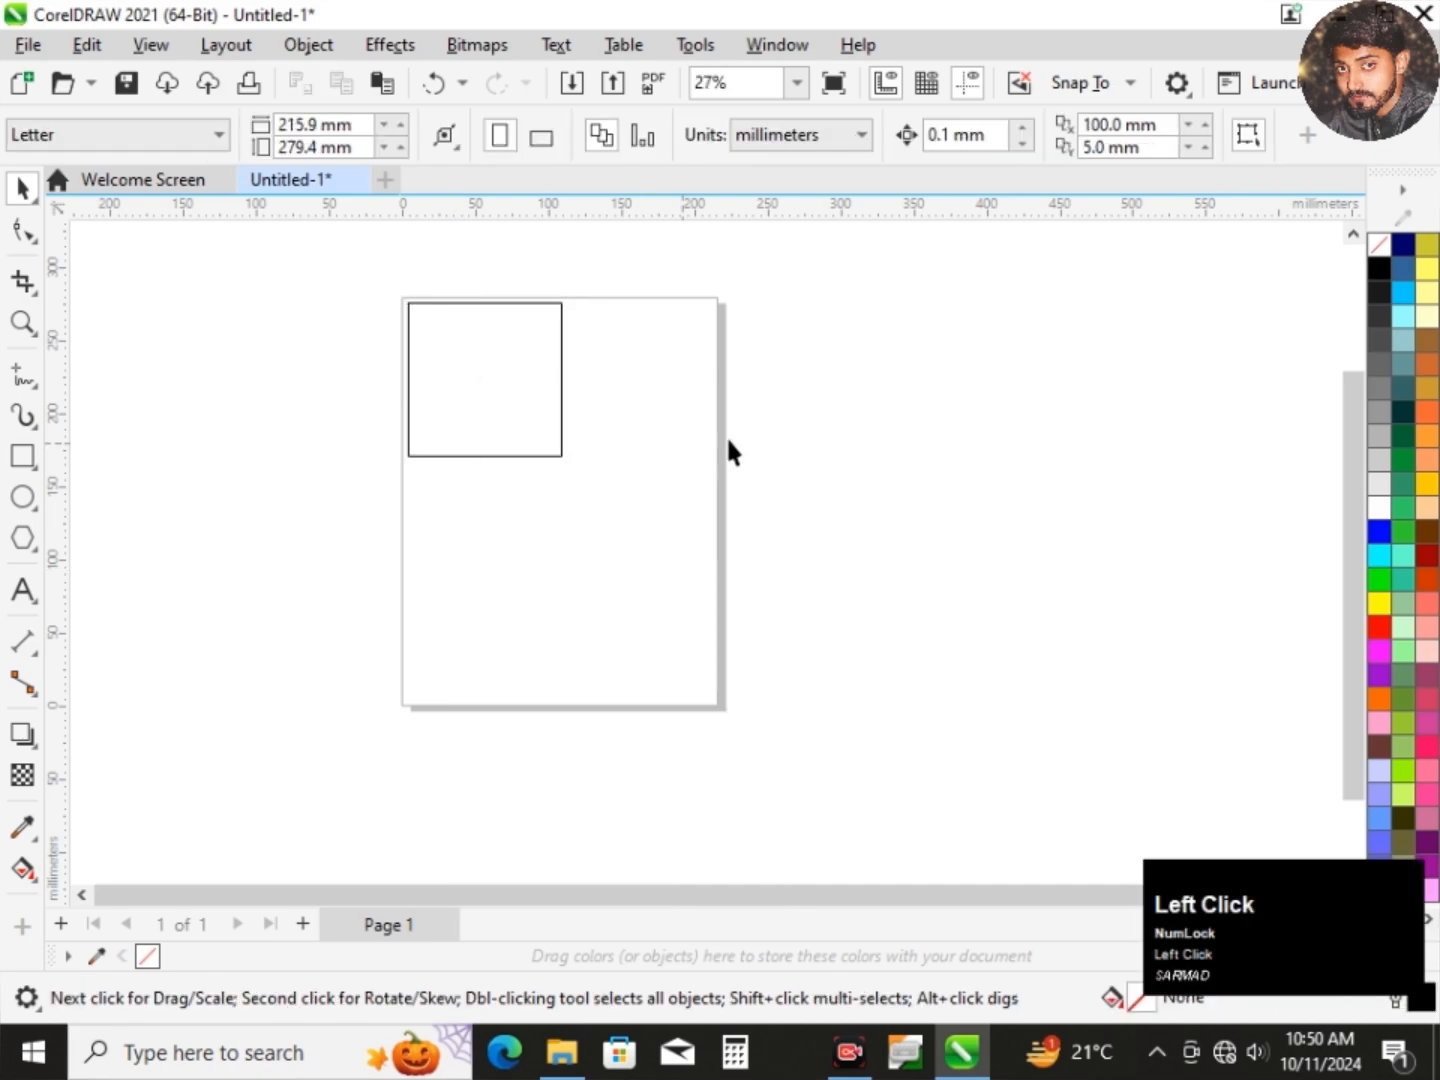
# Paste the copied square and move the copy beside the page, centred at about X 316 mm, Y 217 mm.
pyautogui.rightClick(857, 407)
pyautogui.click(1077, 391)
pyautogui.rightClick(1201, 321)
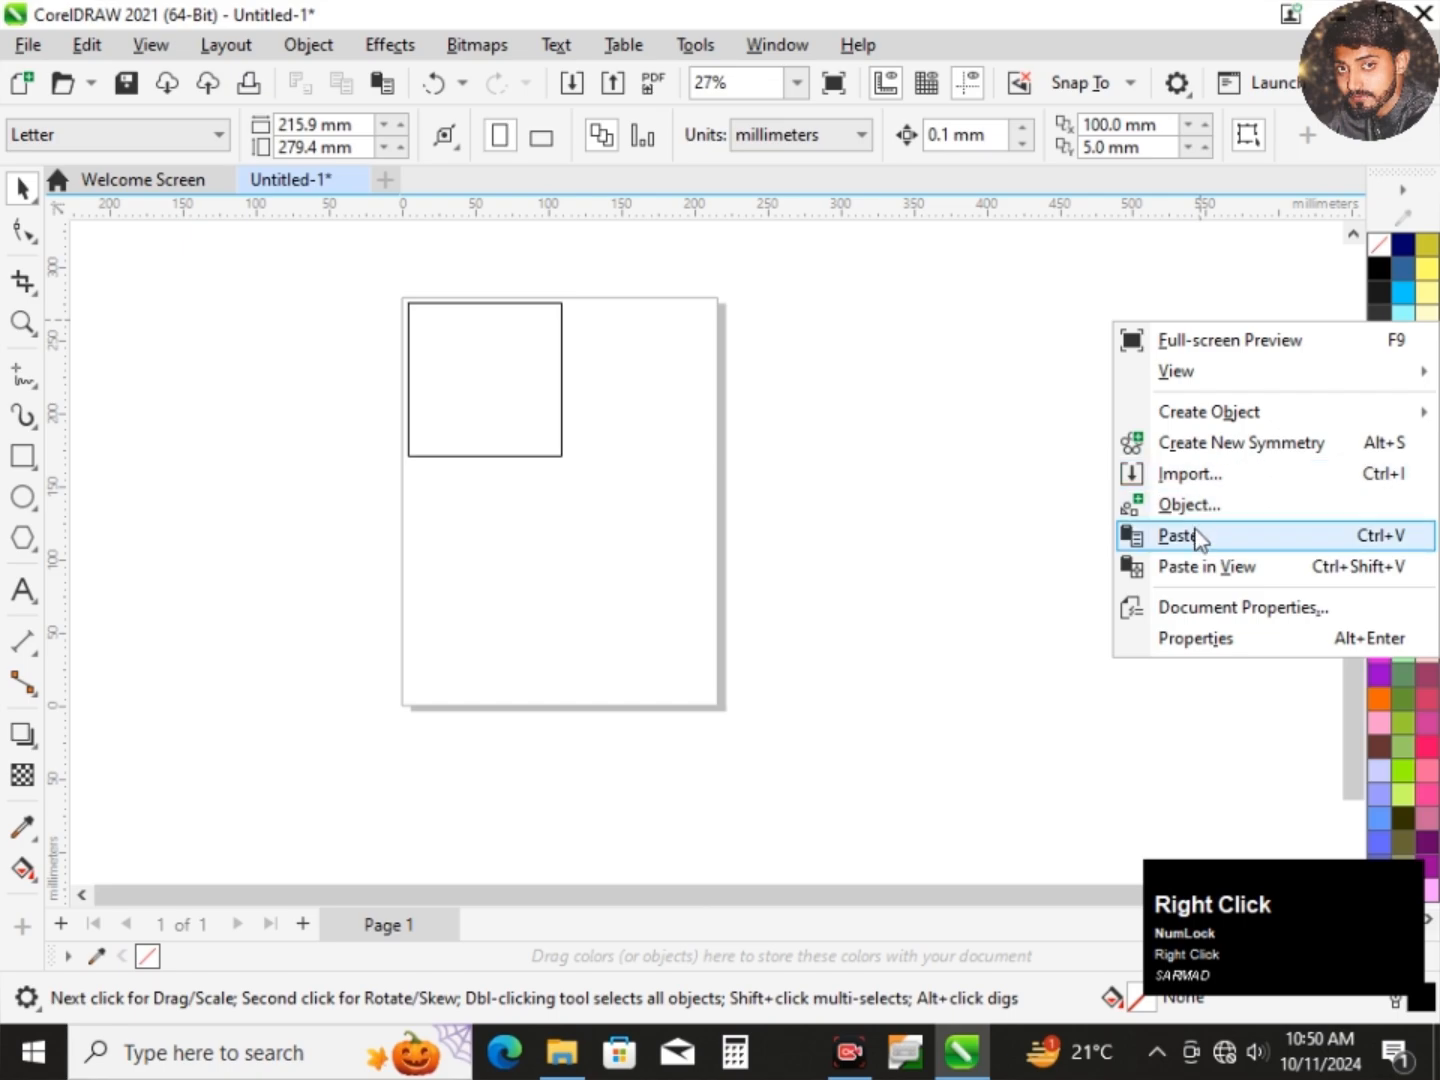
pyautogui.click(1196, 536)
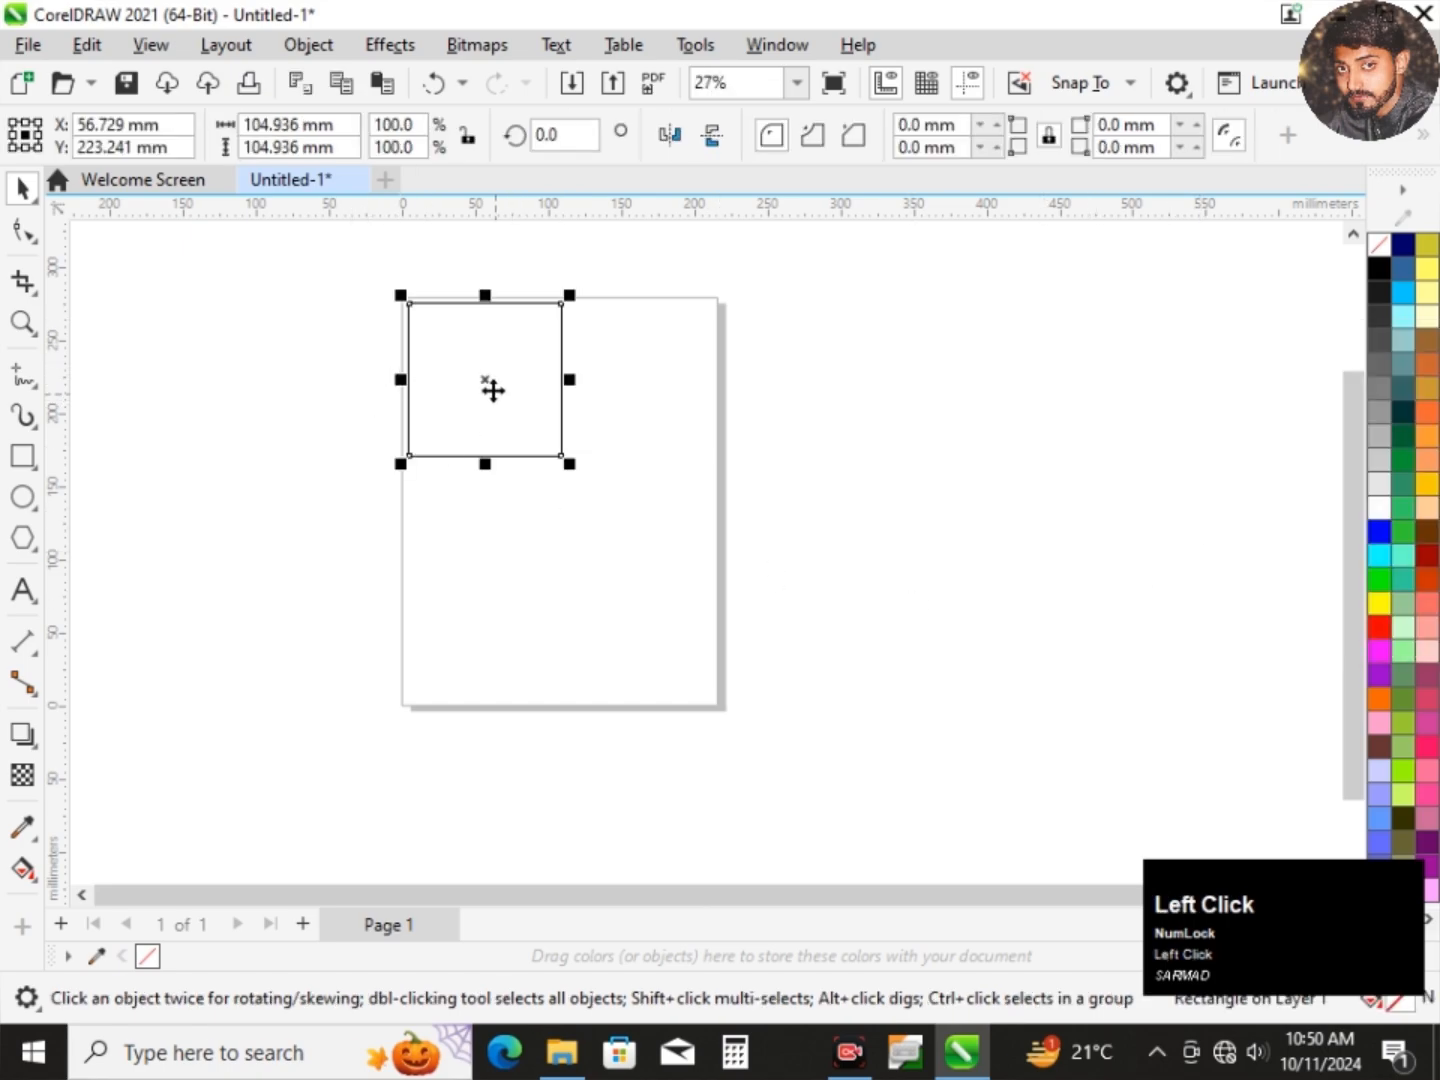
pyautogui.moveTo(492, 388); pyautogui.dragTo(672, 384)
pyautogui.click(643, 460)
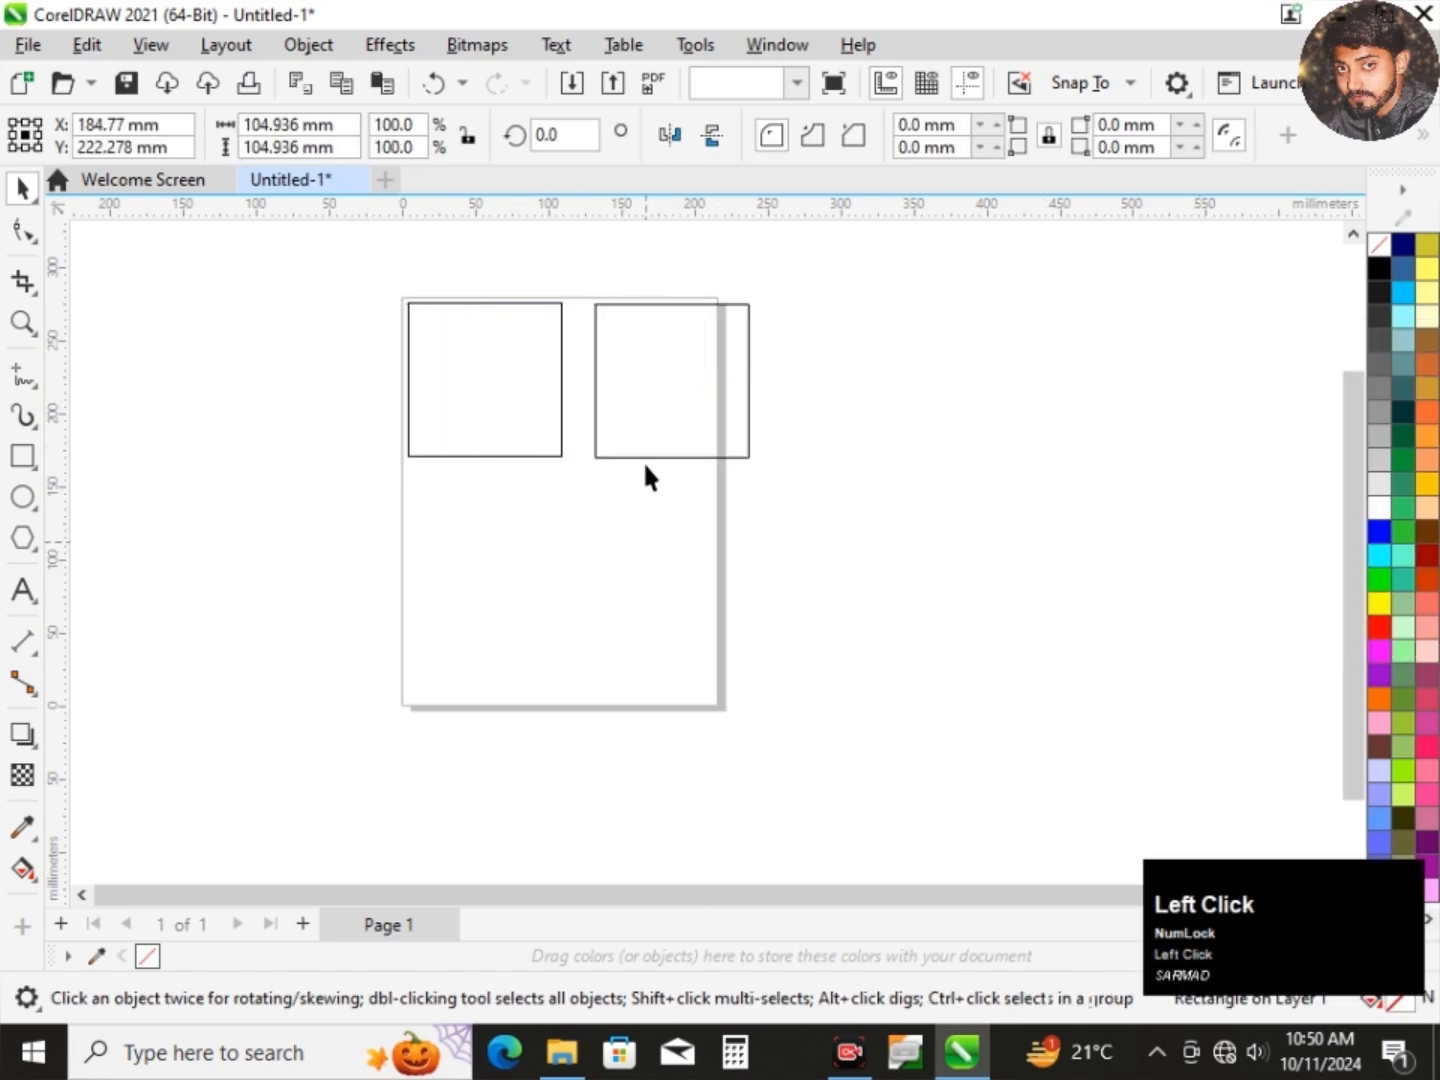
pyautogui.click(656, 405)
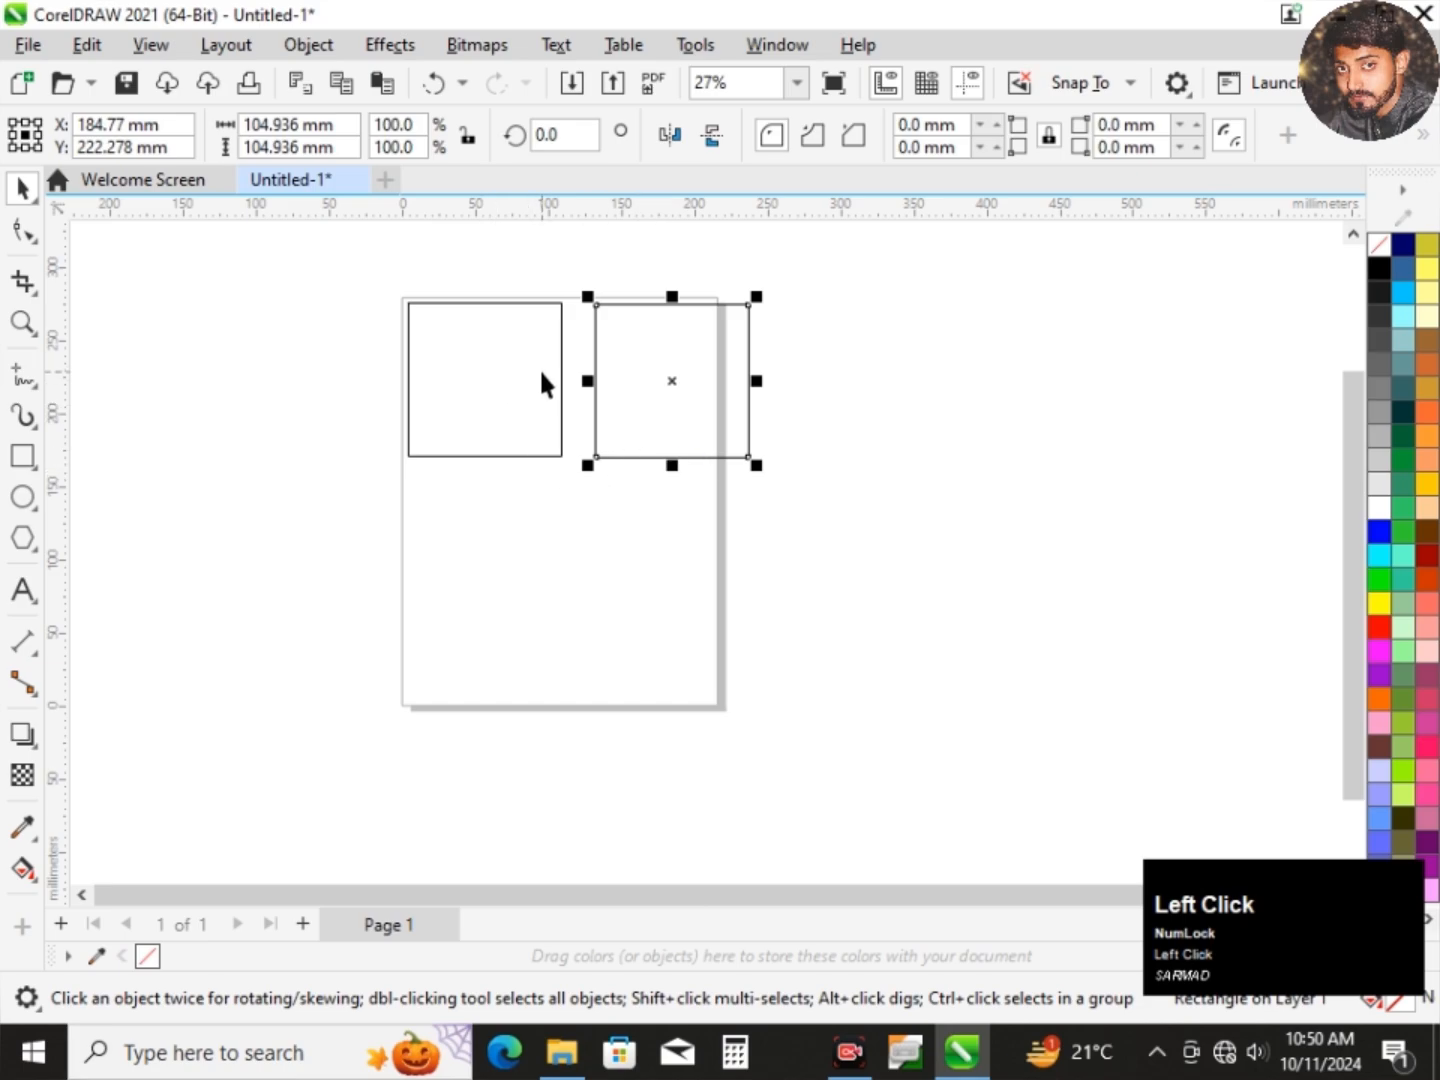
pyautogui.click(705, 391)
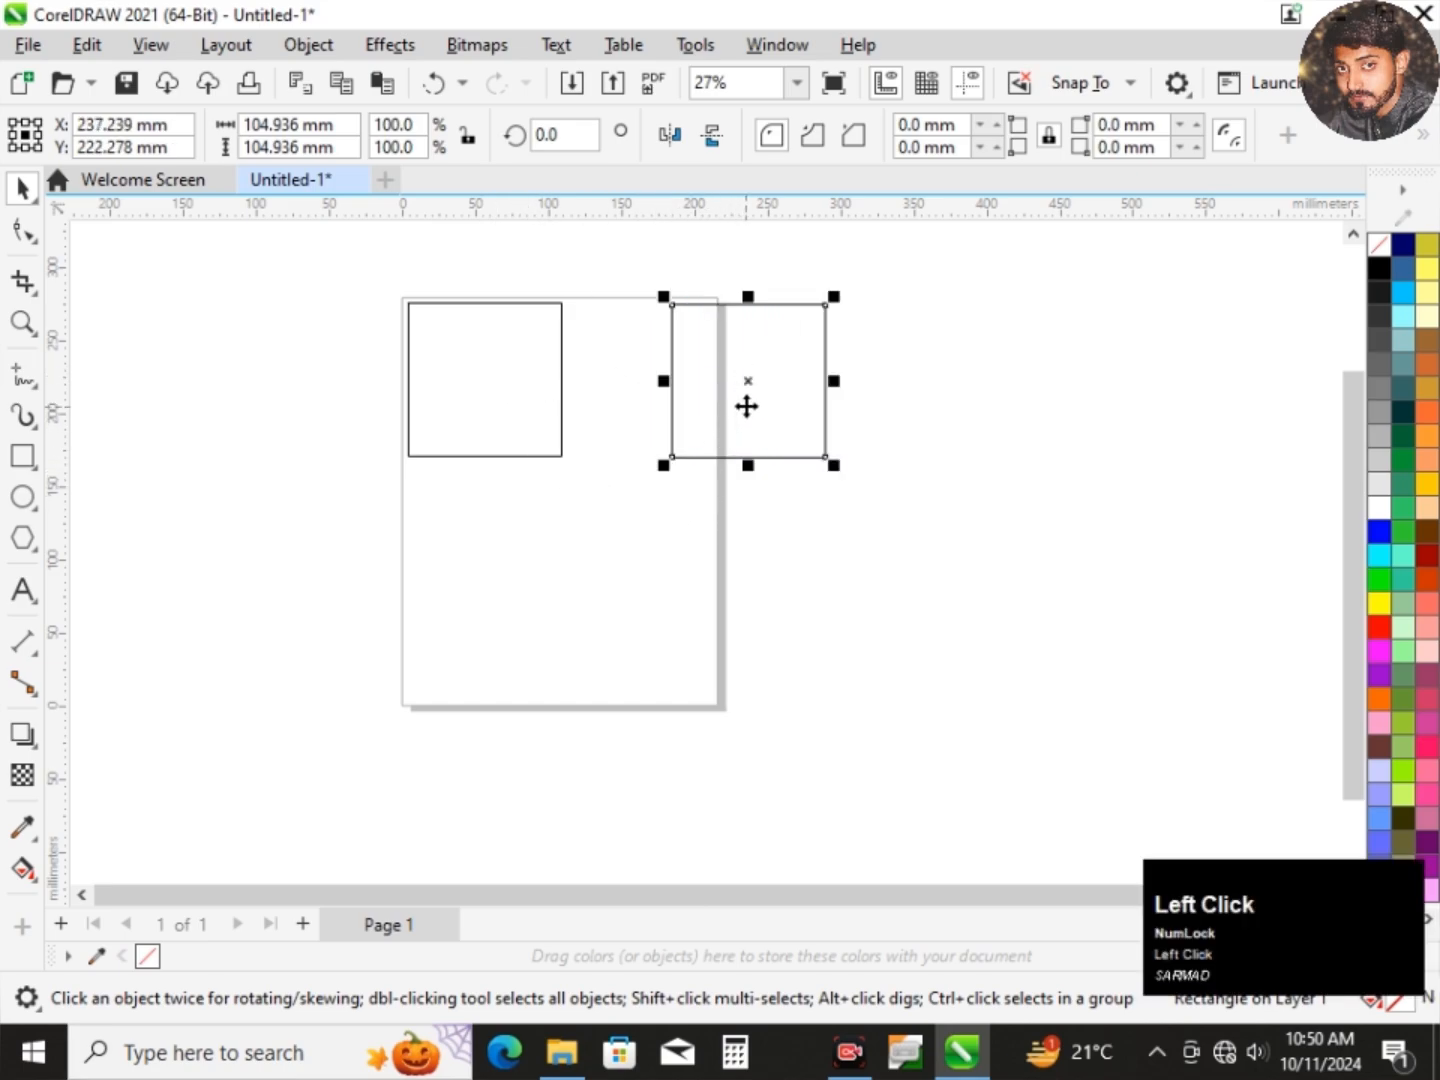
pyautogui.moveTo(746, 405); pyautogui.dragTo(882, 402)
pyautogui.click(903, 386)
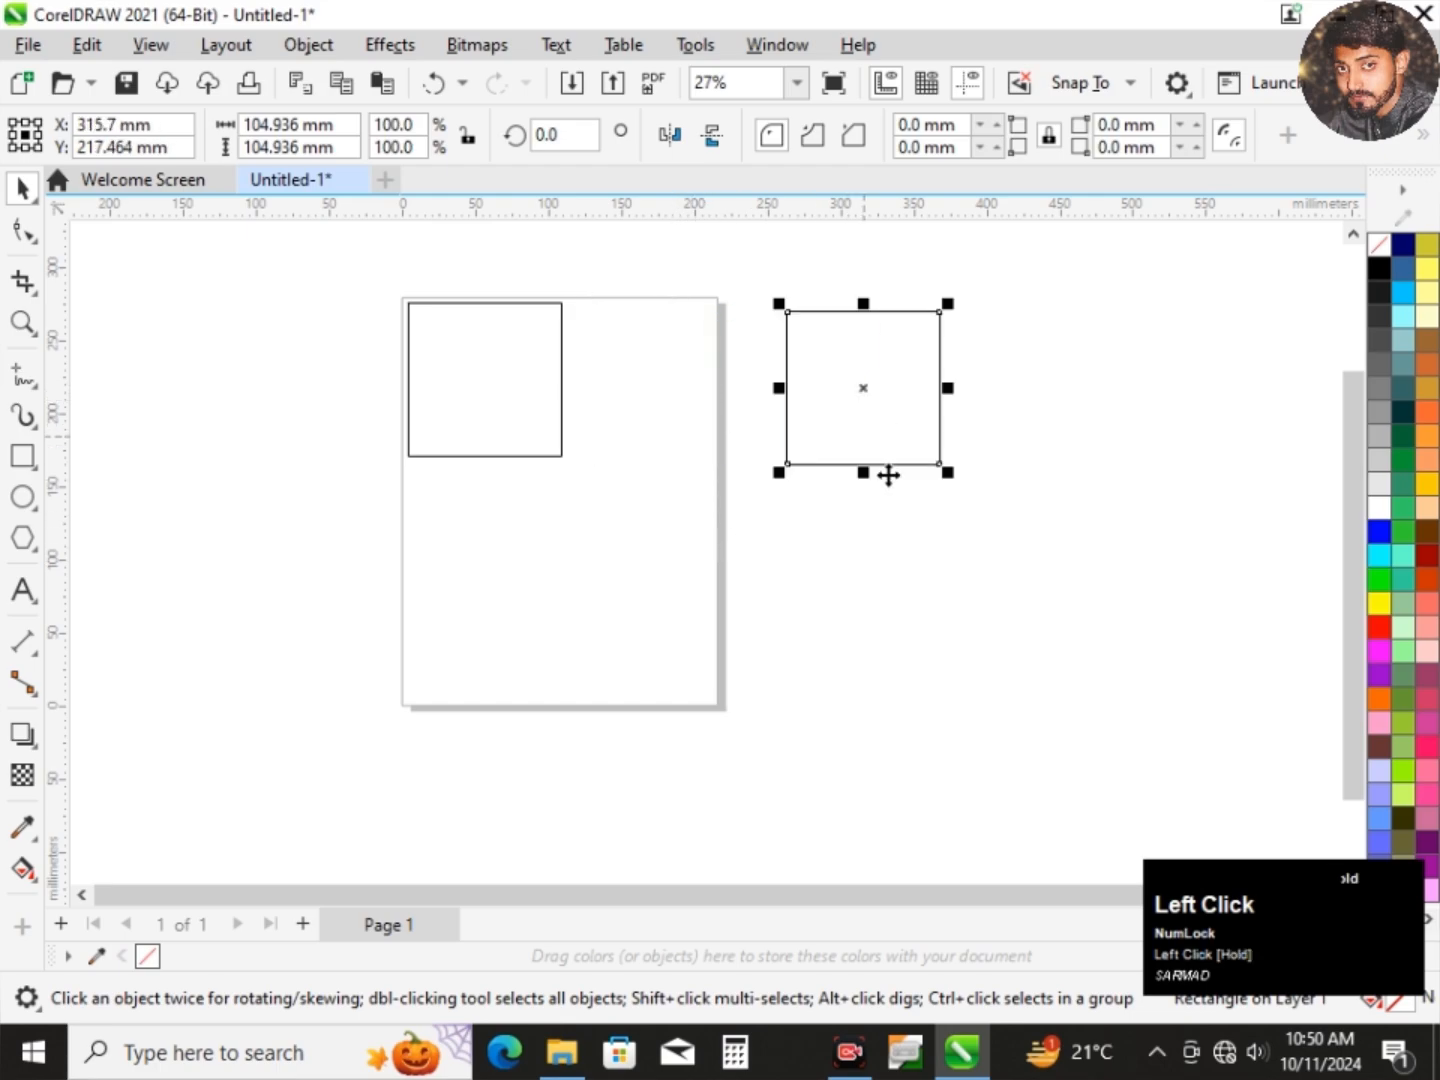
# Copy the square beside the page to the clipboard and shift the original slightly to about X 313 mm.
pyautogui.click(884, 439)
pyautogui.rightClick(870, 418)
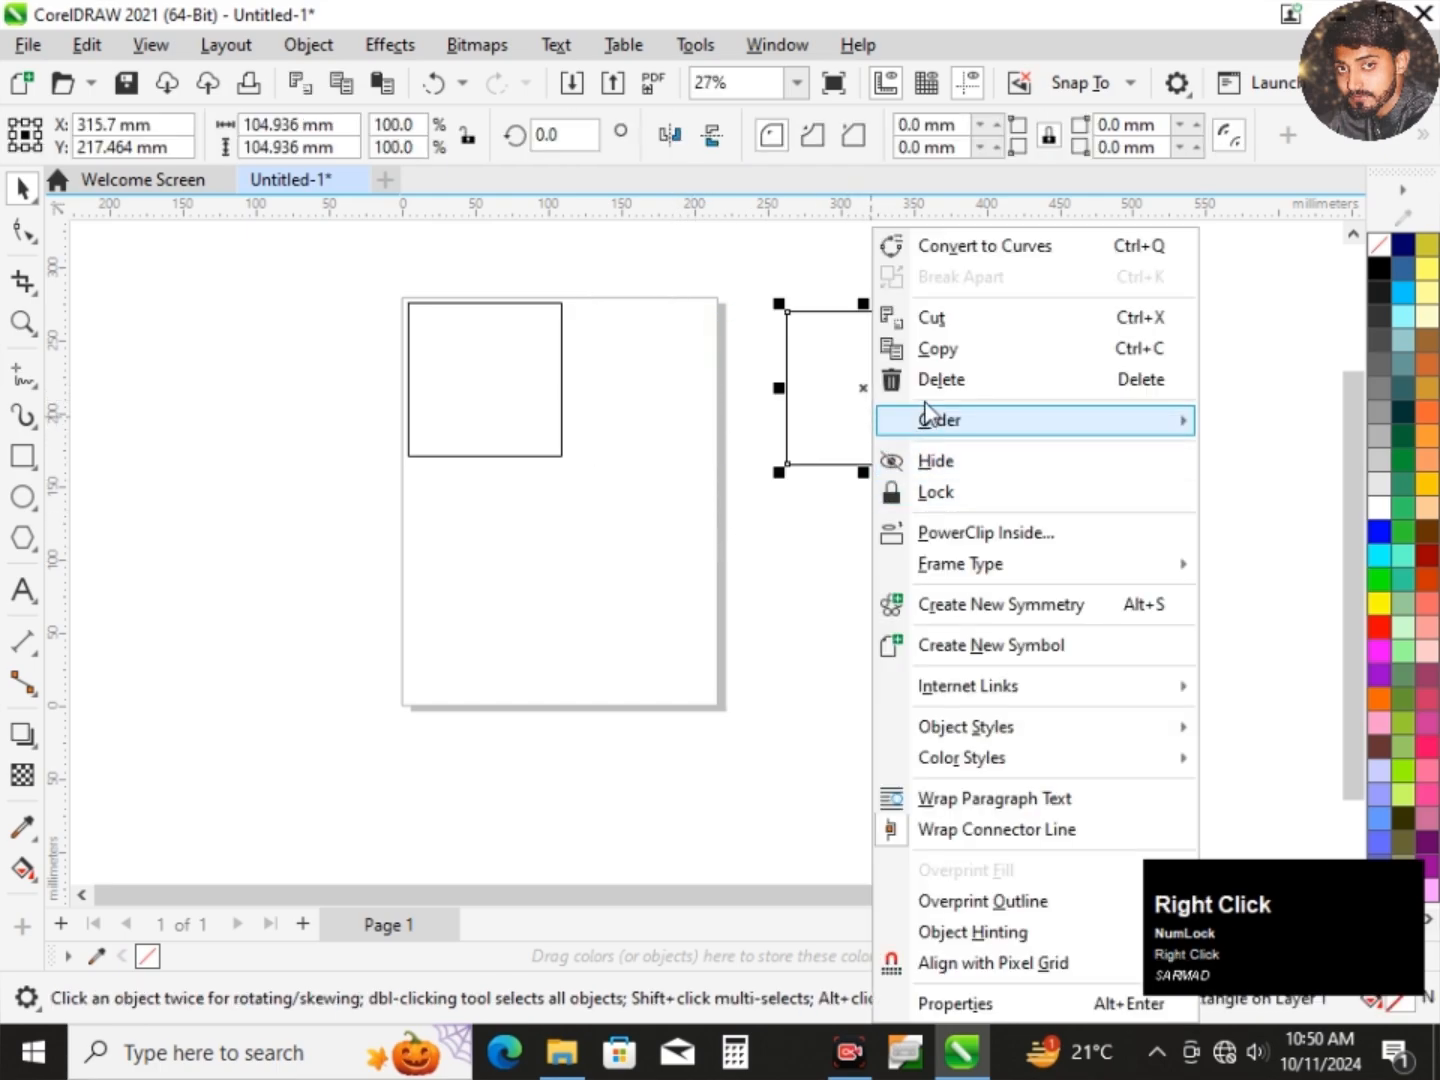
pyautogui.click(918, 345)
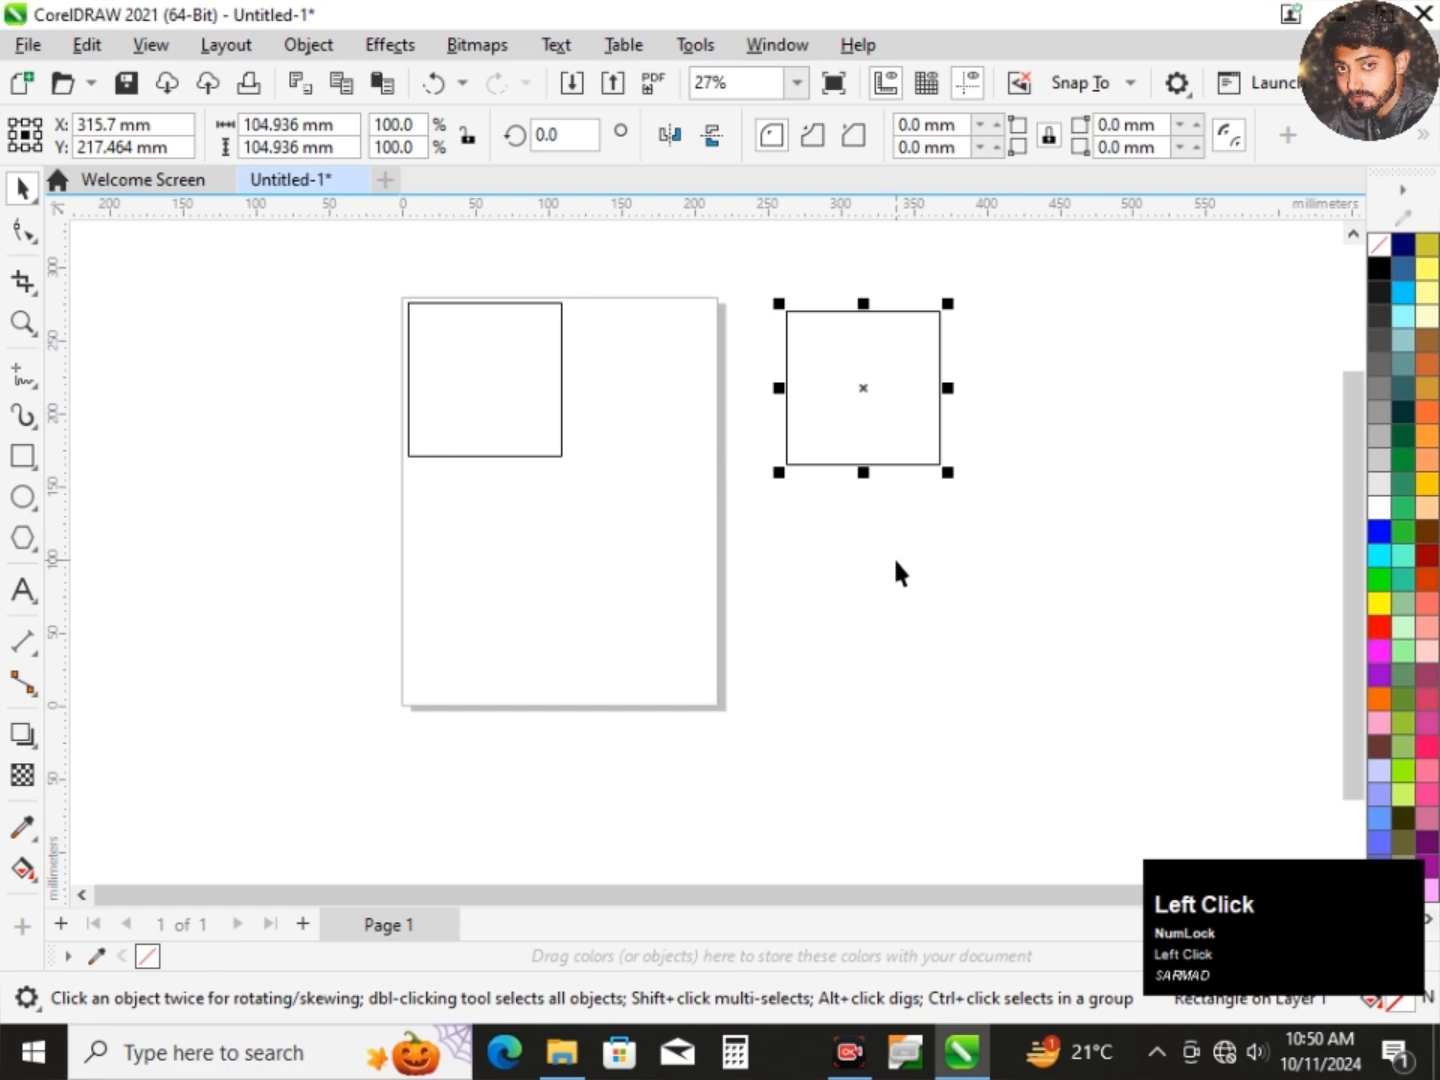
pyautogui.click(895, 573)
pyautogui.moveTo(866, 418); pyautogui.dragTo(868, 473)
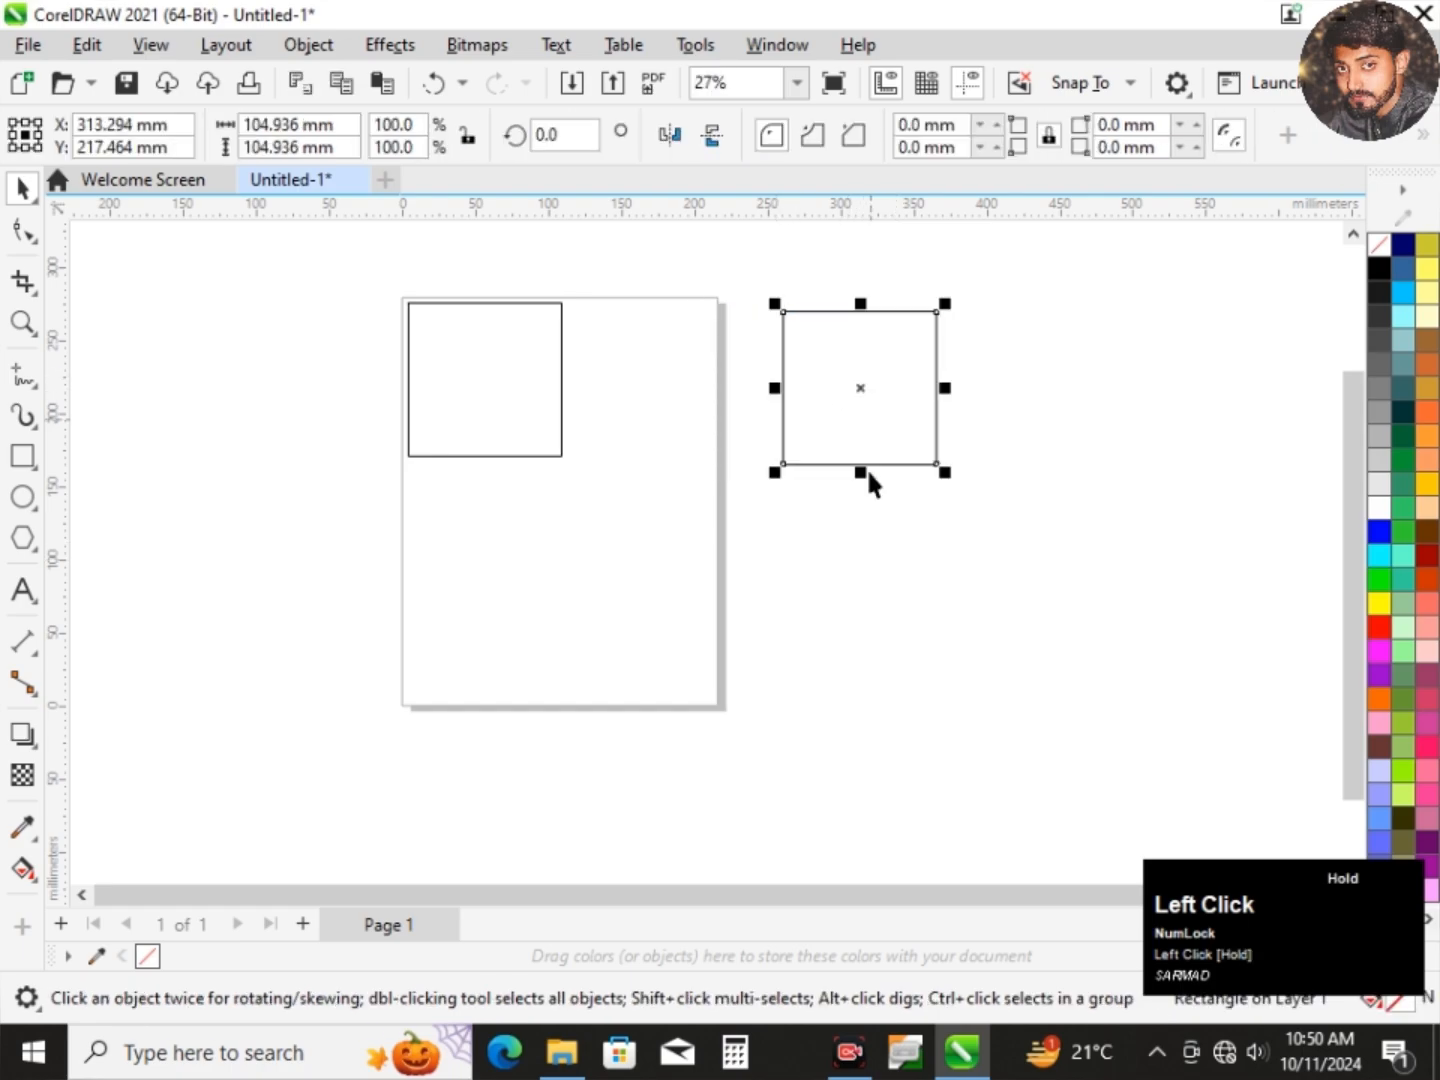
# Paste the copied square, move the new copy below the one beside the page, and deselect it.
pyautogui.click(796, 762)
pyautogui.rightClick(796, 761)
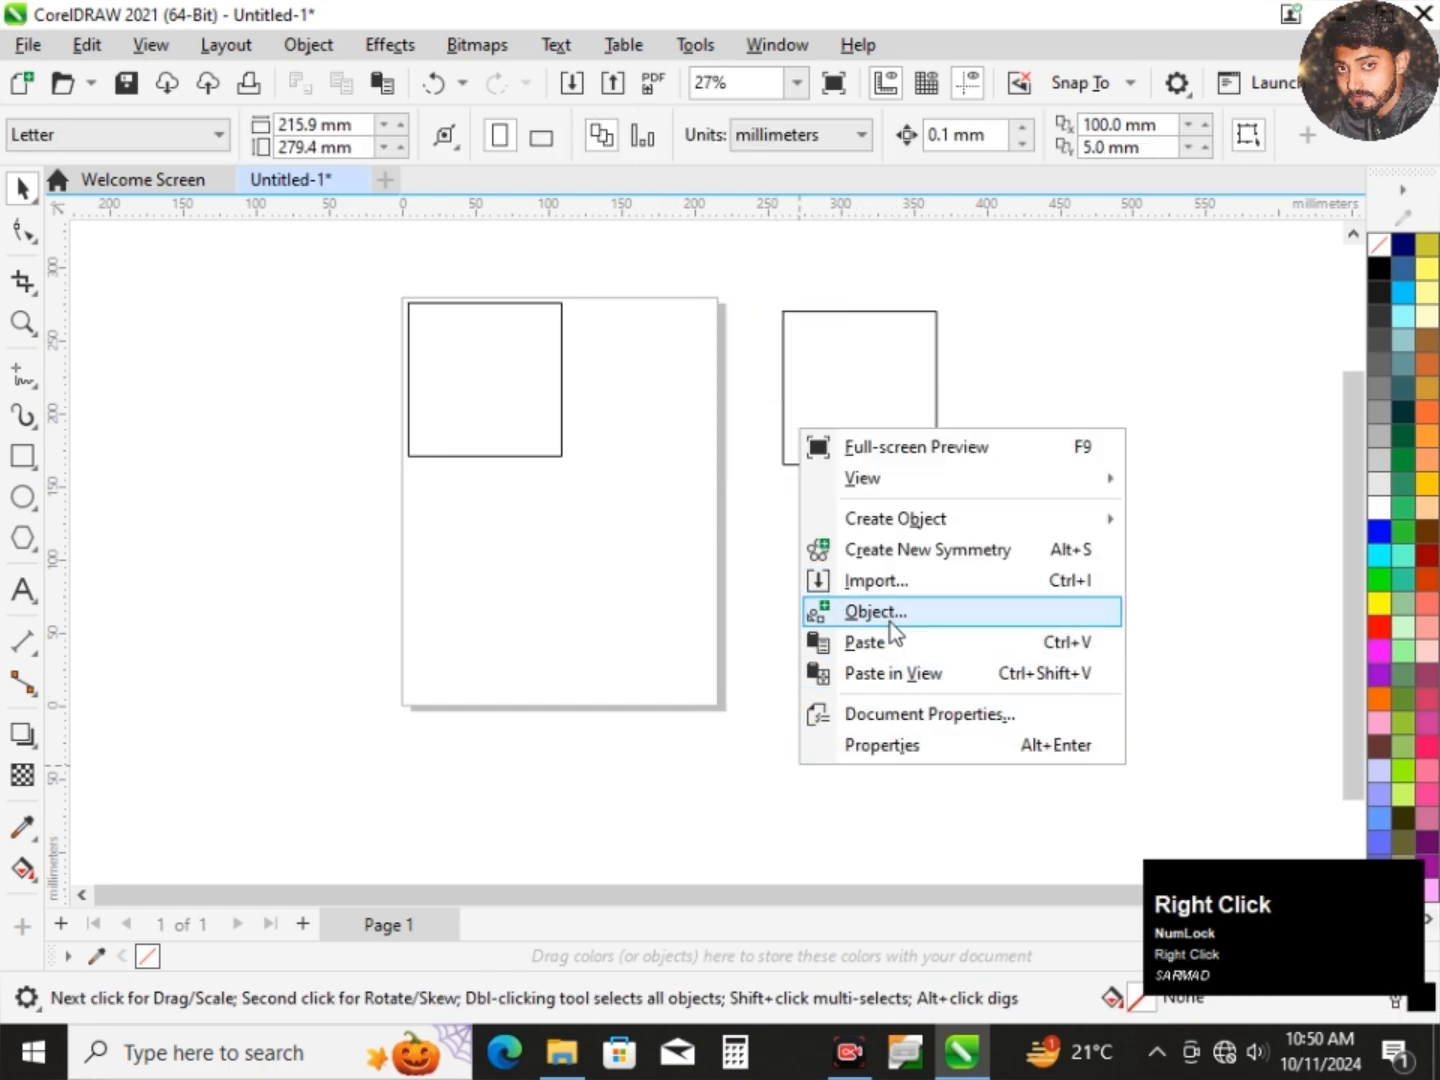
pyautogui.click(867, 643)
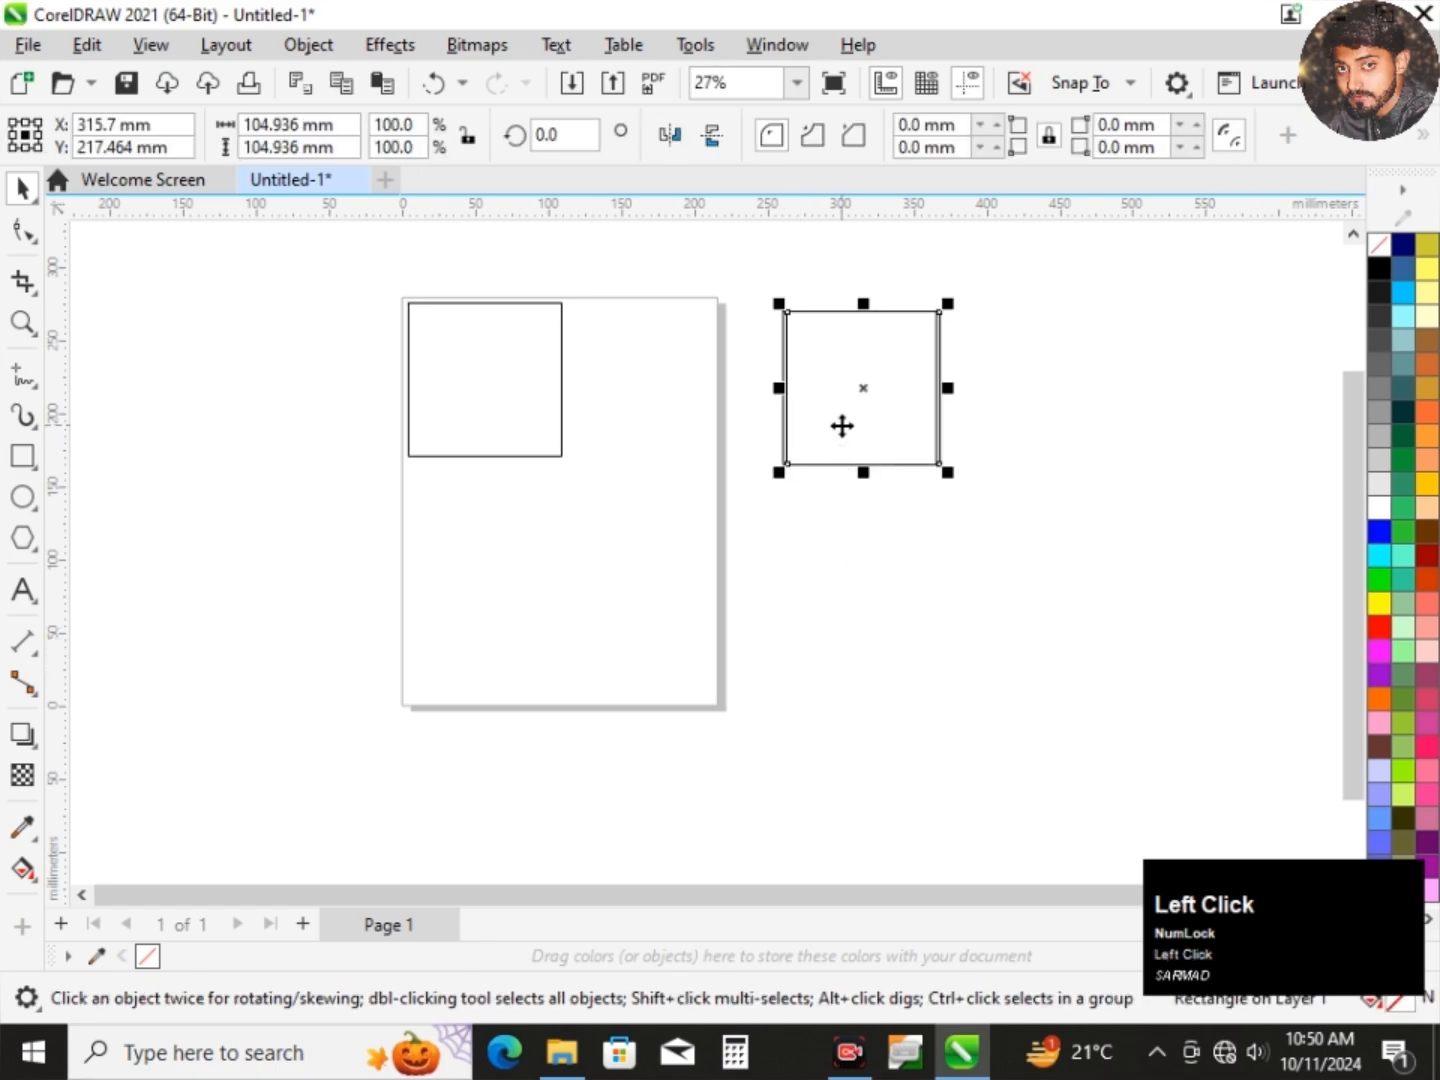
pyautogui.scroll(3, 791, 344)
pyautogui.scroll(-3, 814, 376)
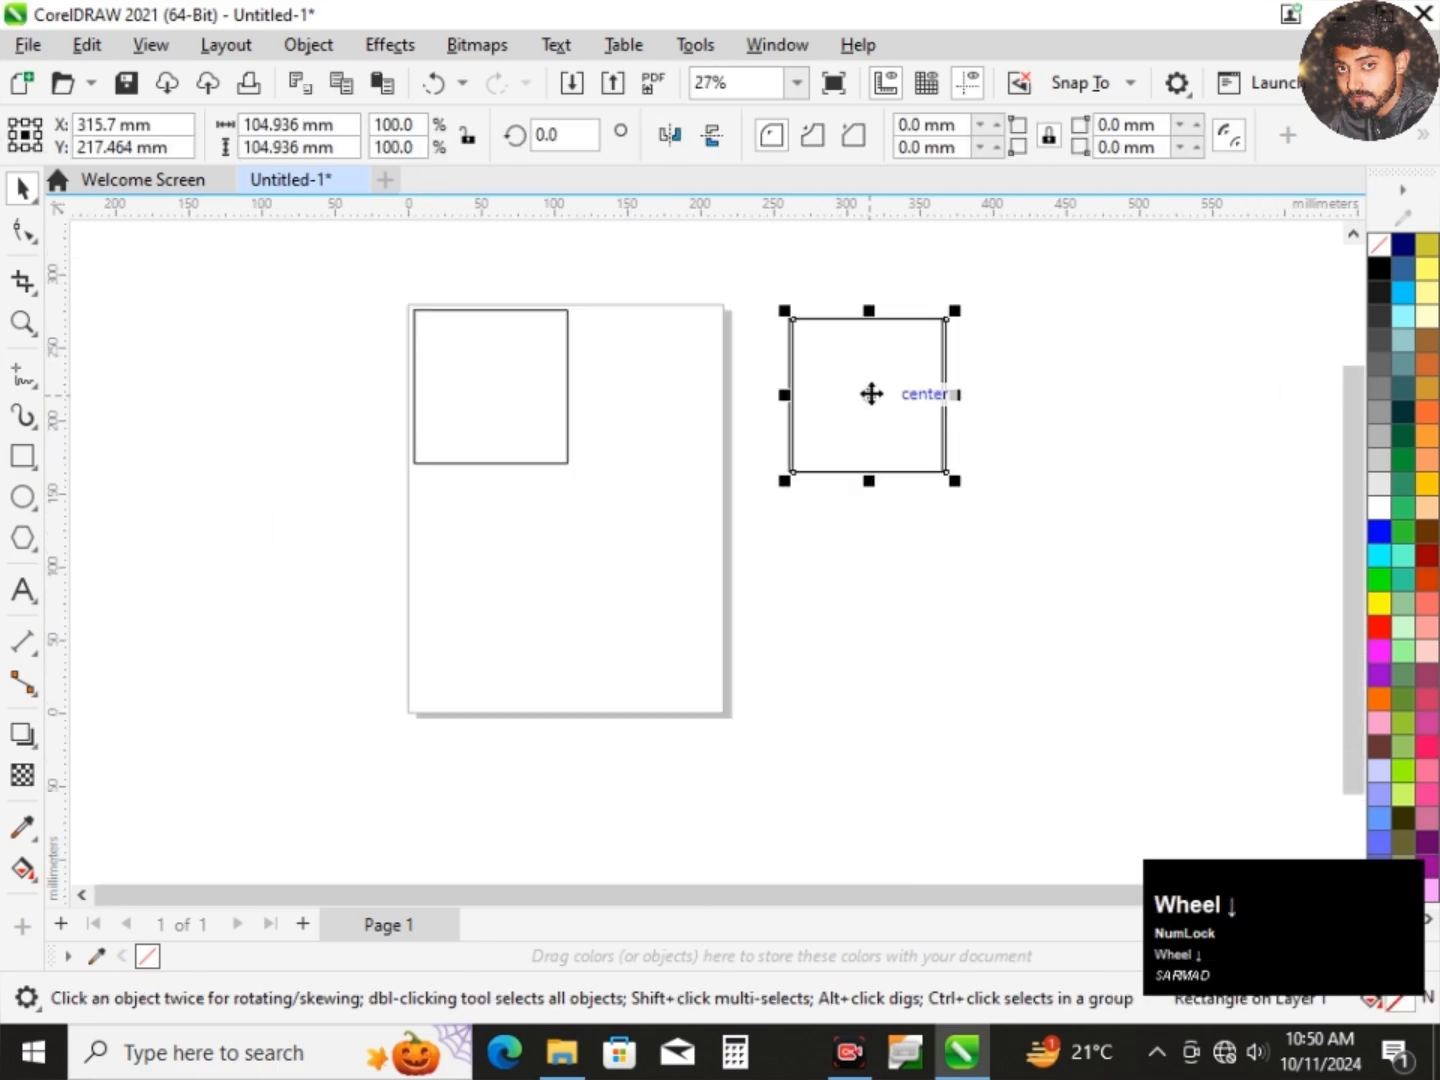
pyautogui.moveTo(871, 394); pyautogui.dragTo(883, 572)
pyautogui.click(990, 544)
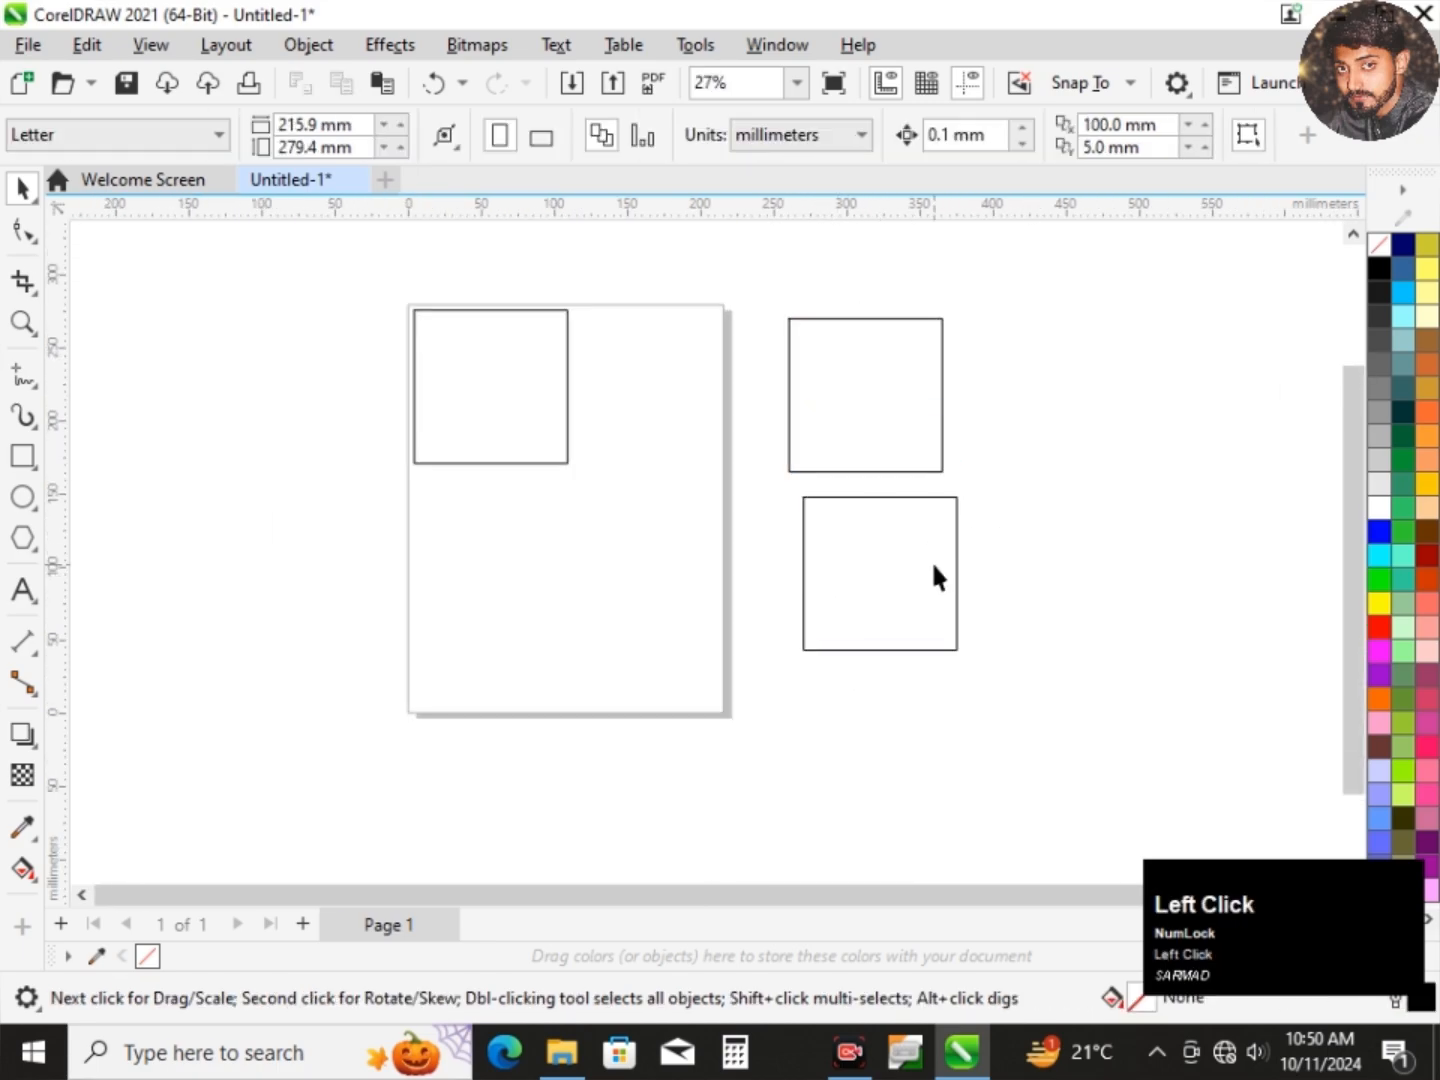
# Delete both squares beside the page, keeping only the one in the page's upper-left corner.
pyautogui.click(935, 571)
pyautogui.press('Delete')
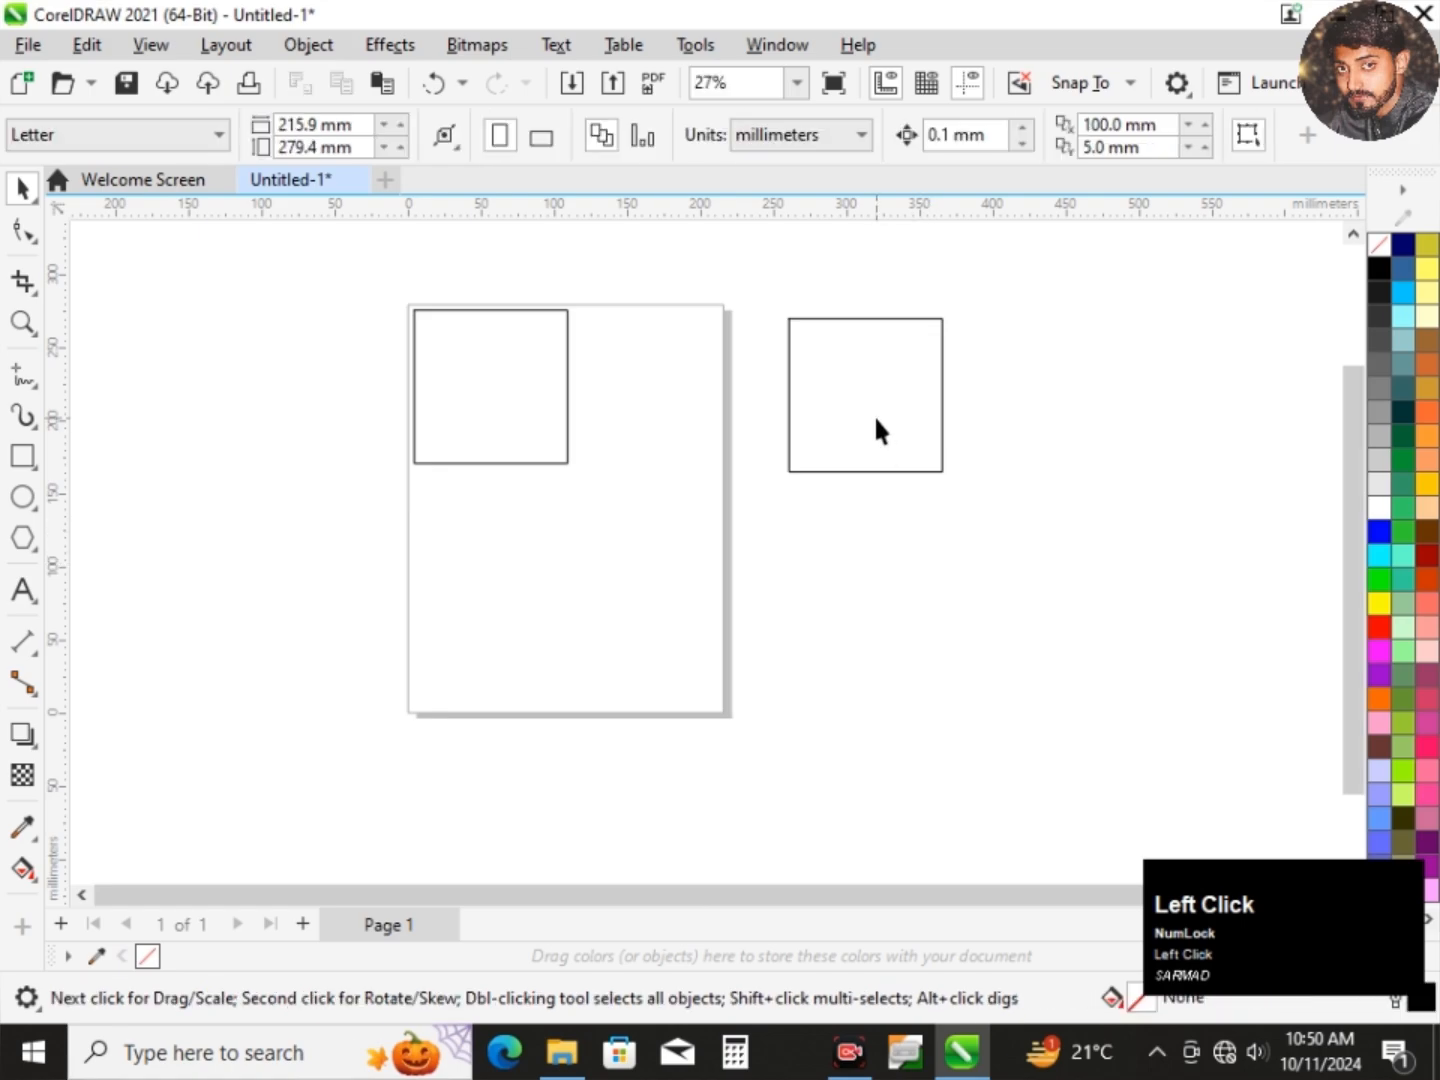
pyautogui.click(874, 415)
pyautogui.press('Delete')
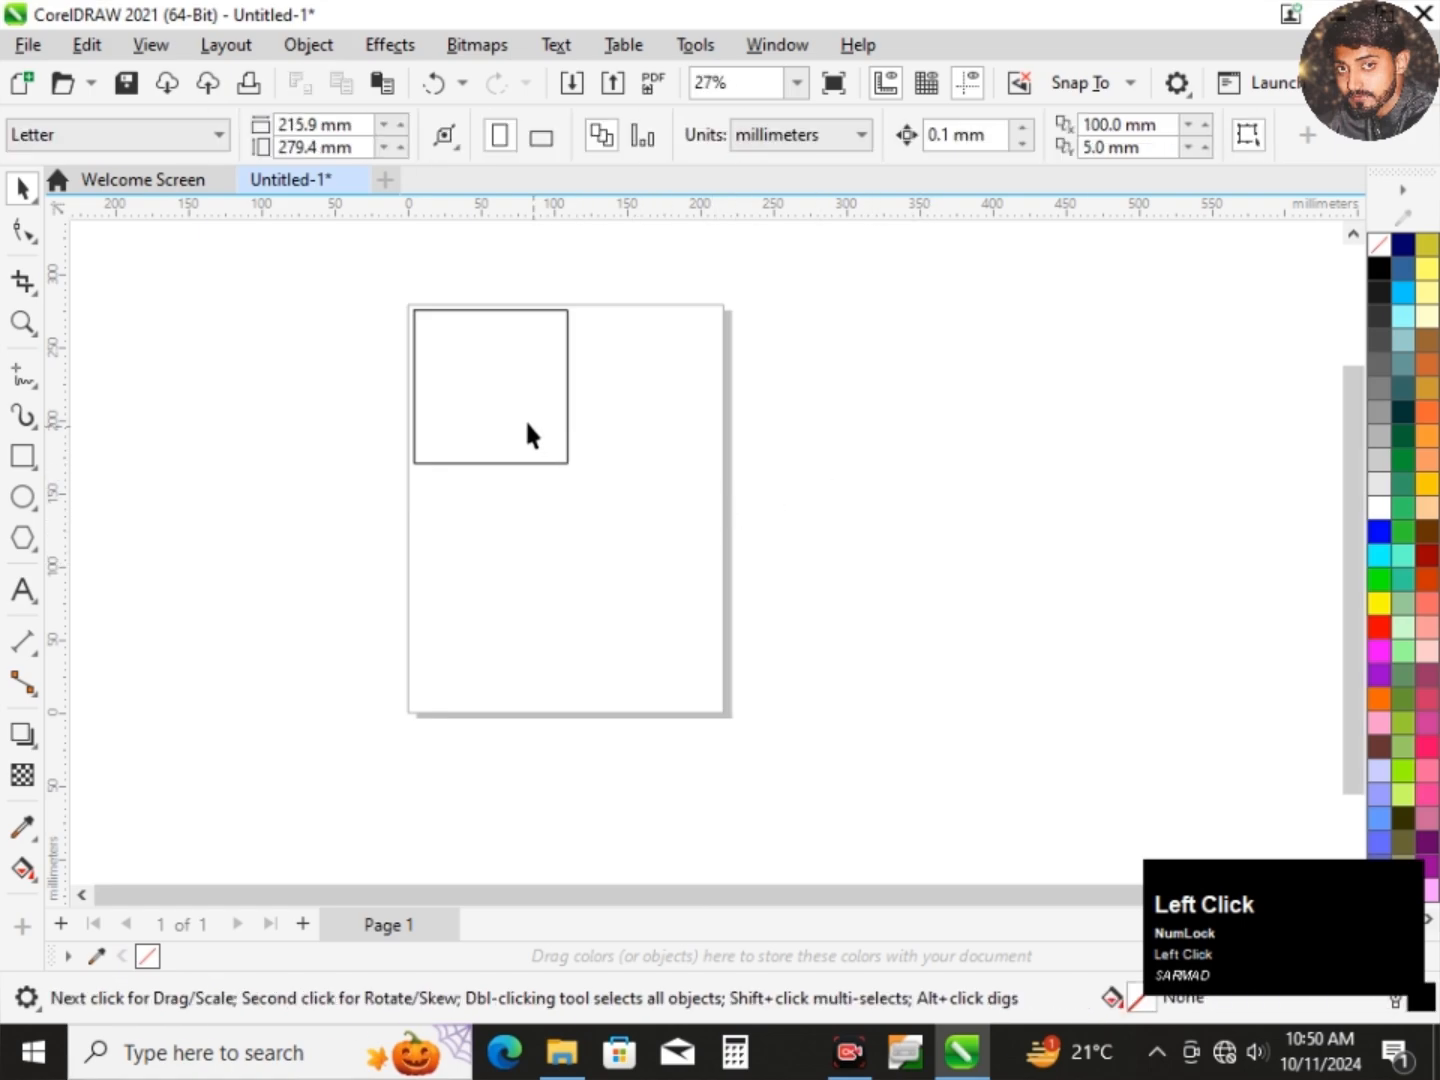
# Place a duplicate of the original square beside it, centred at about X 168 mm, Y 222 mm.
pyautogui.click(505, 411)
pyautogui.scroll(1, 506, 408)
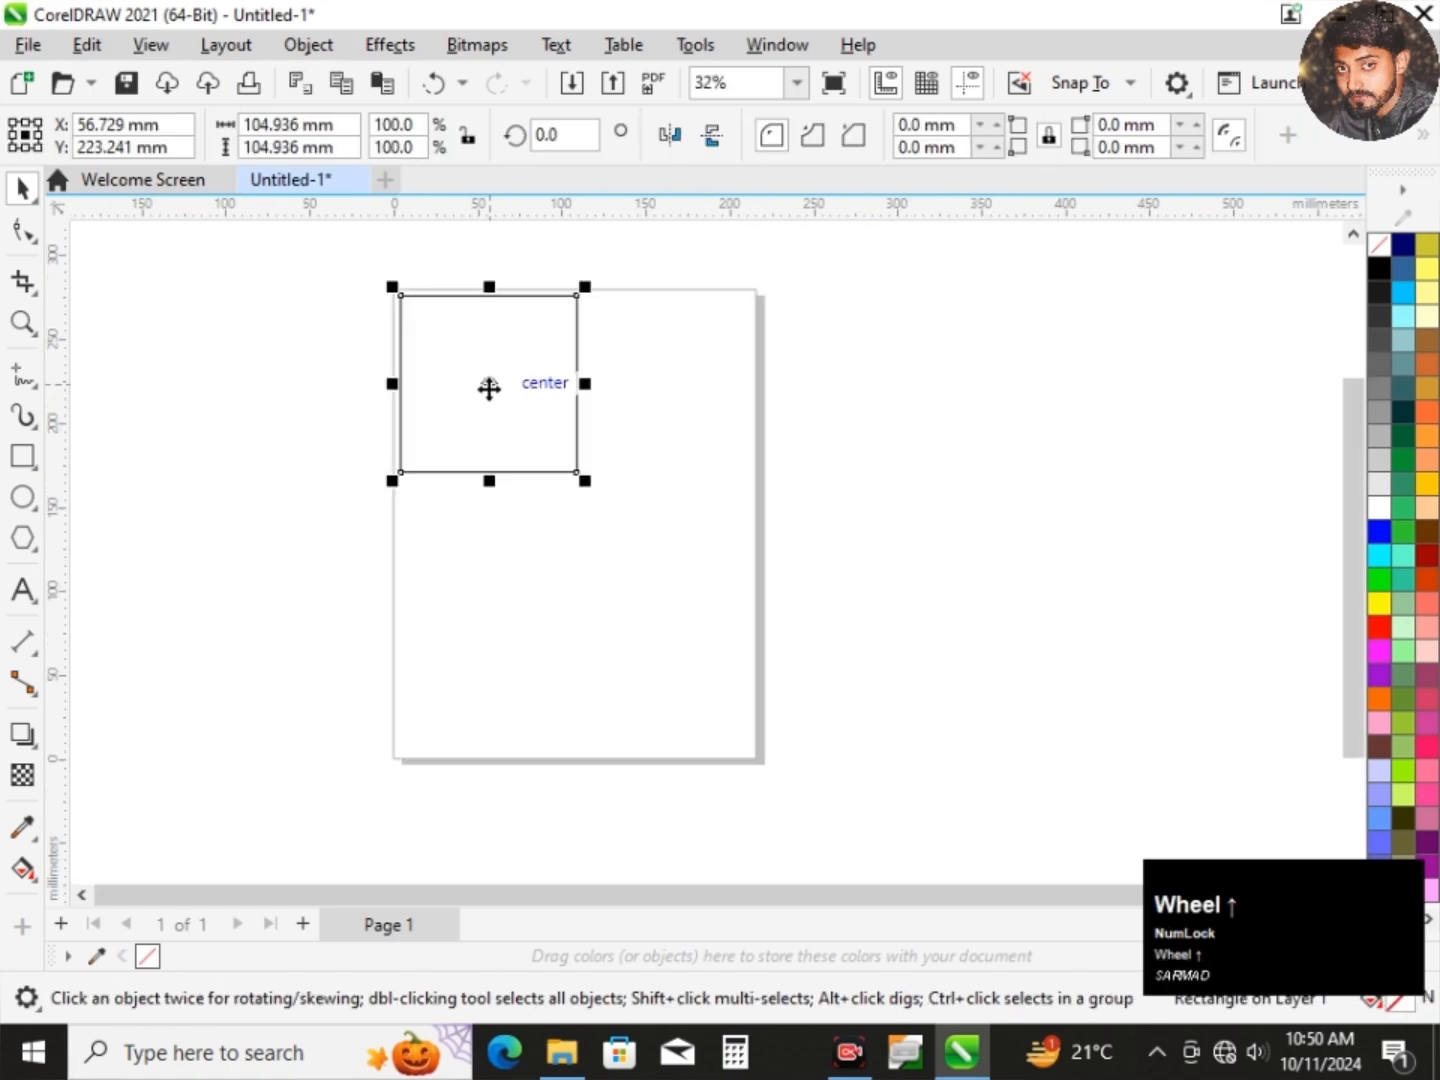
pyautogui.moveTo(489, 388); pyautogui.dragTo(677, 400)
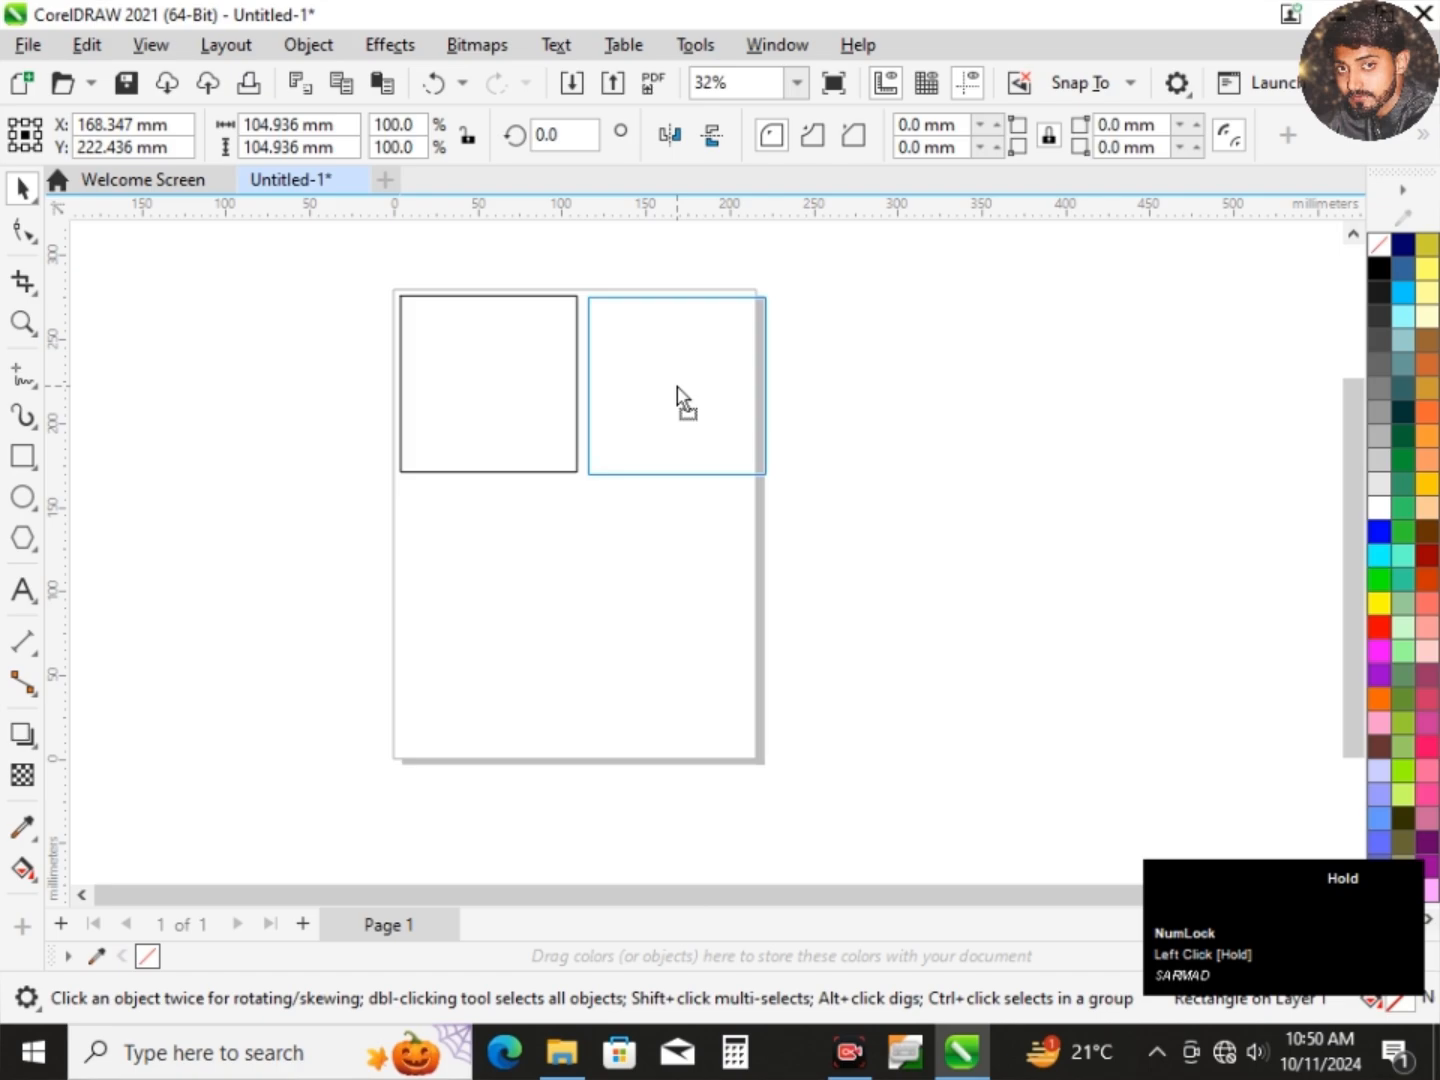
pyautogui.rightClick(678, 399)
# Place three more duplicates of the square: two stacked beside the page and one in the page's lower half, at about X 136 mm, Y 88 mm.
pyautogui.moveTo(677, 400); pyautogui.dragTo(637, 635)
pyautogui.click(667, 599)
pyautogui.click(907, 573)
pyautogui.click(919, 424)
pyautogui.rightClick(913, 634)
pyautogui.click(856, 636)
pyautogui.rightClick(637, 636)
pyautogui.click(386, 625)
pyautogui.scroll(-3, 789, 546)
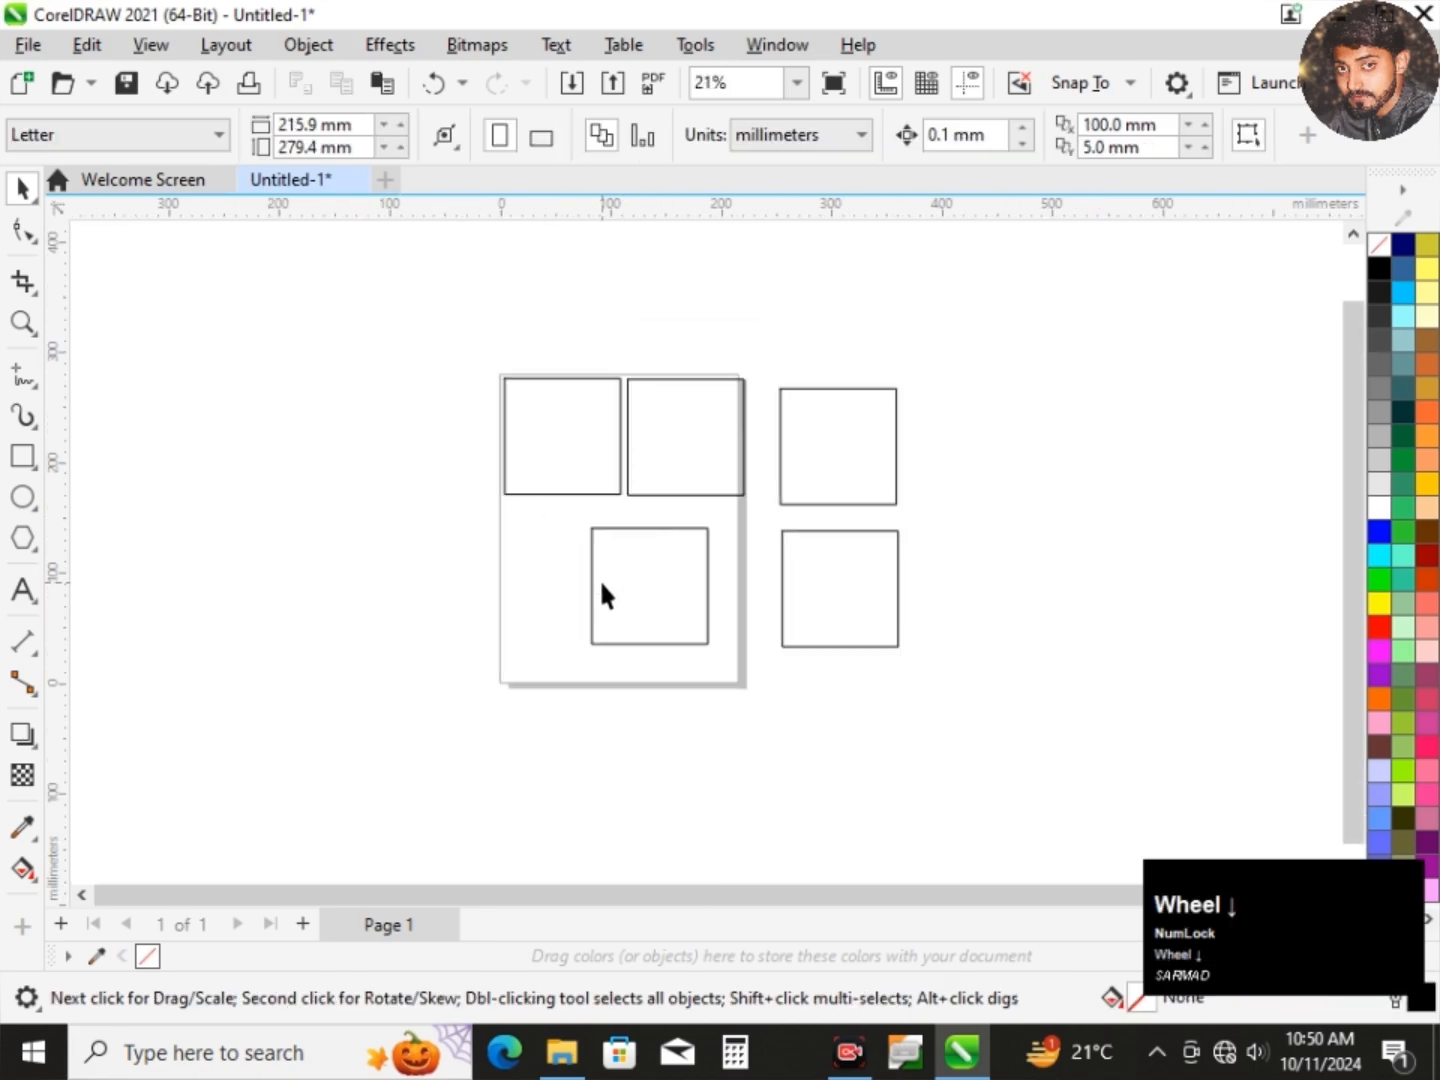
# Delete the four duplicated squares, keeping only the original in the page's upper-left corner.
pyautogui.scroll(1, 599, 579)
pyautogui.click(627, 578)
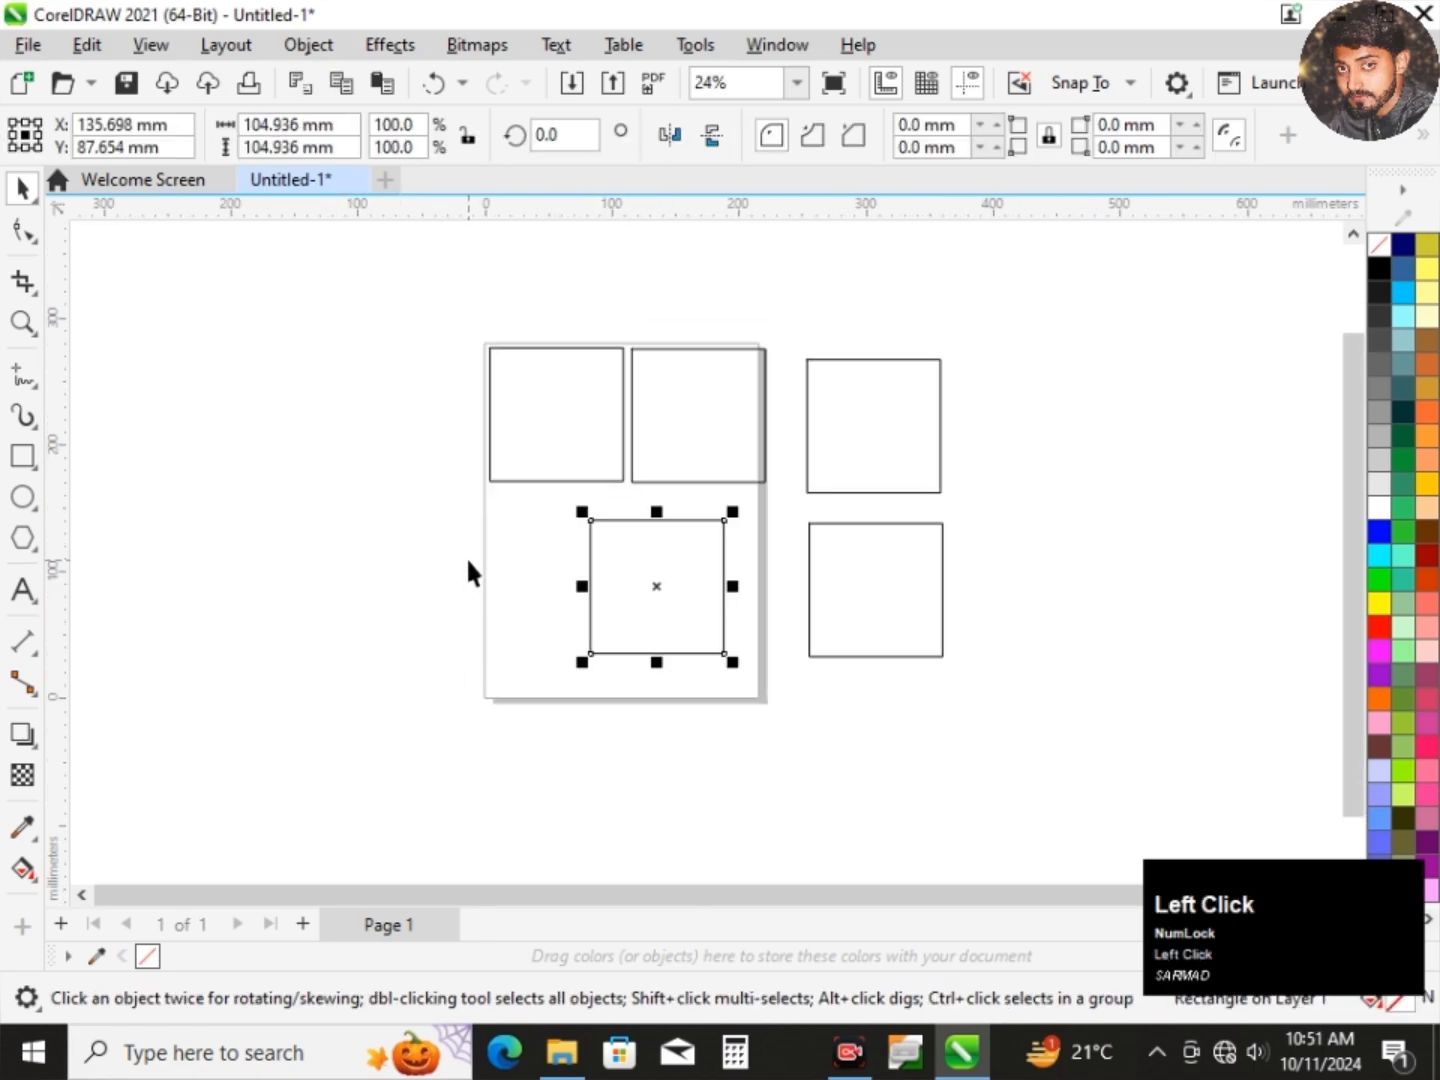
pyautogui.click(464, 606)
pyautogui.moveTo(590, 558); pyautogui.dragTo(1015, 696)
pyautogui.press('Delete')
pyautogui.click(875, 451)
pyautogui.press('Delete')
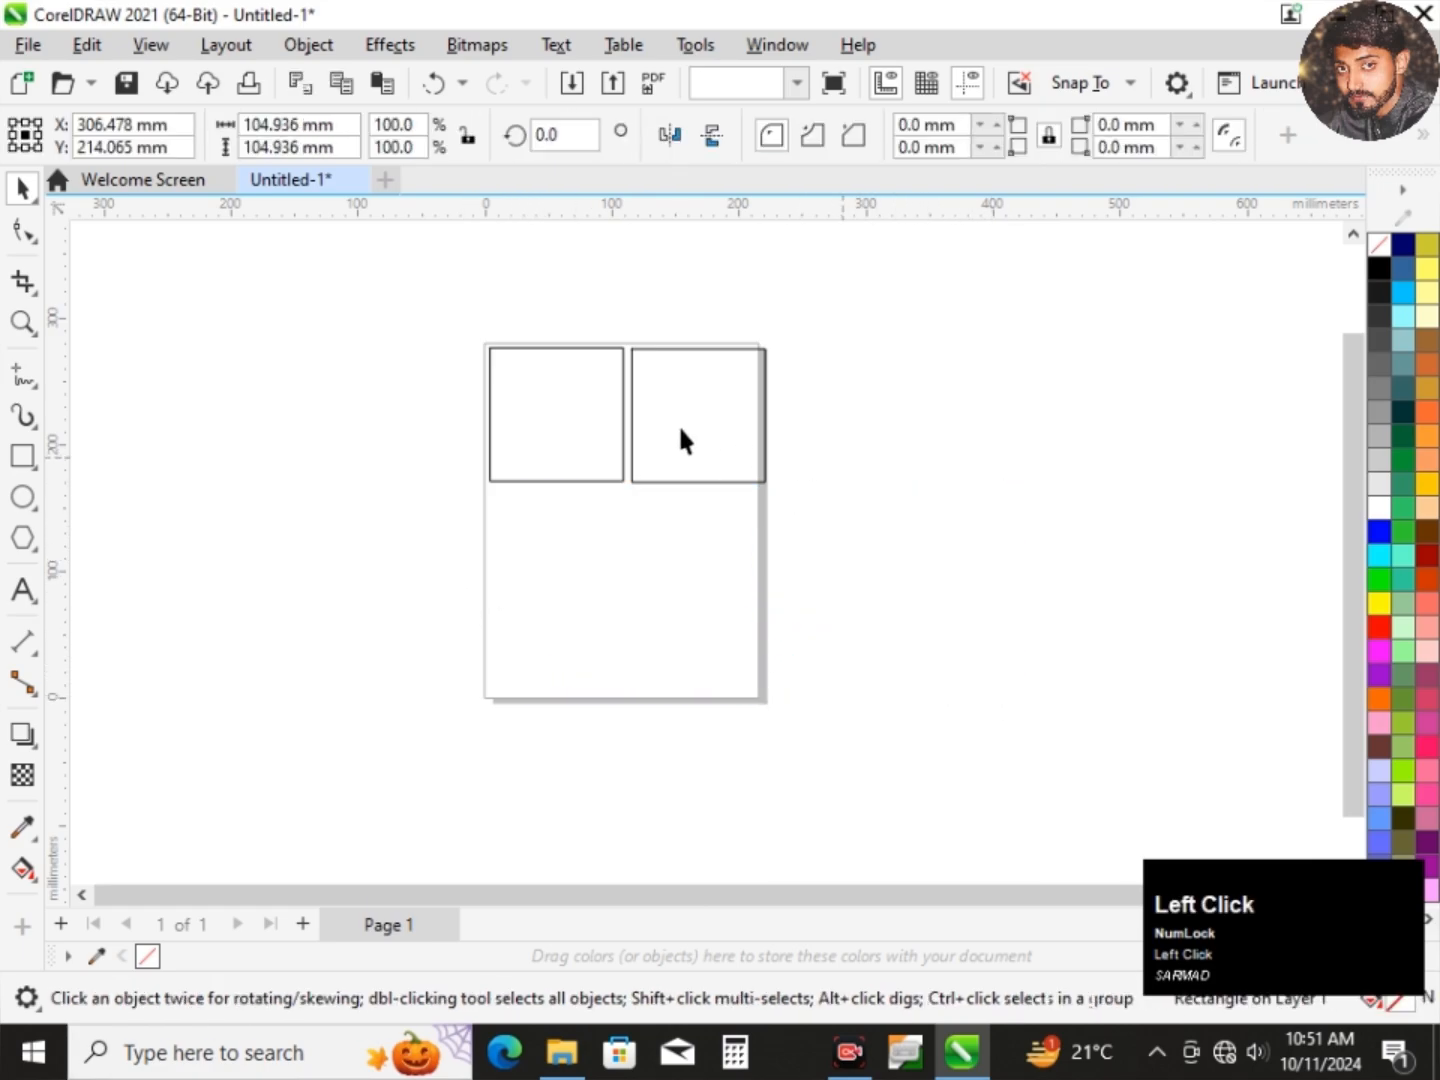
pyautogui.click(679, 428)
pyautogui.press('Delete')
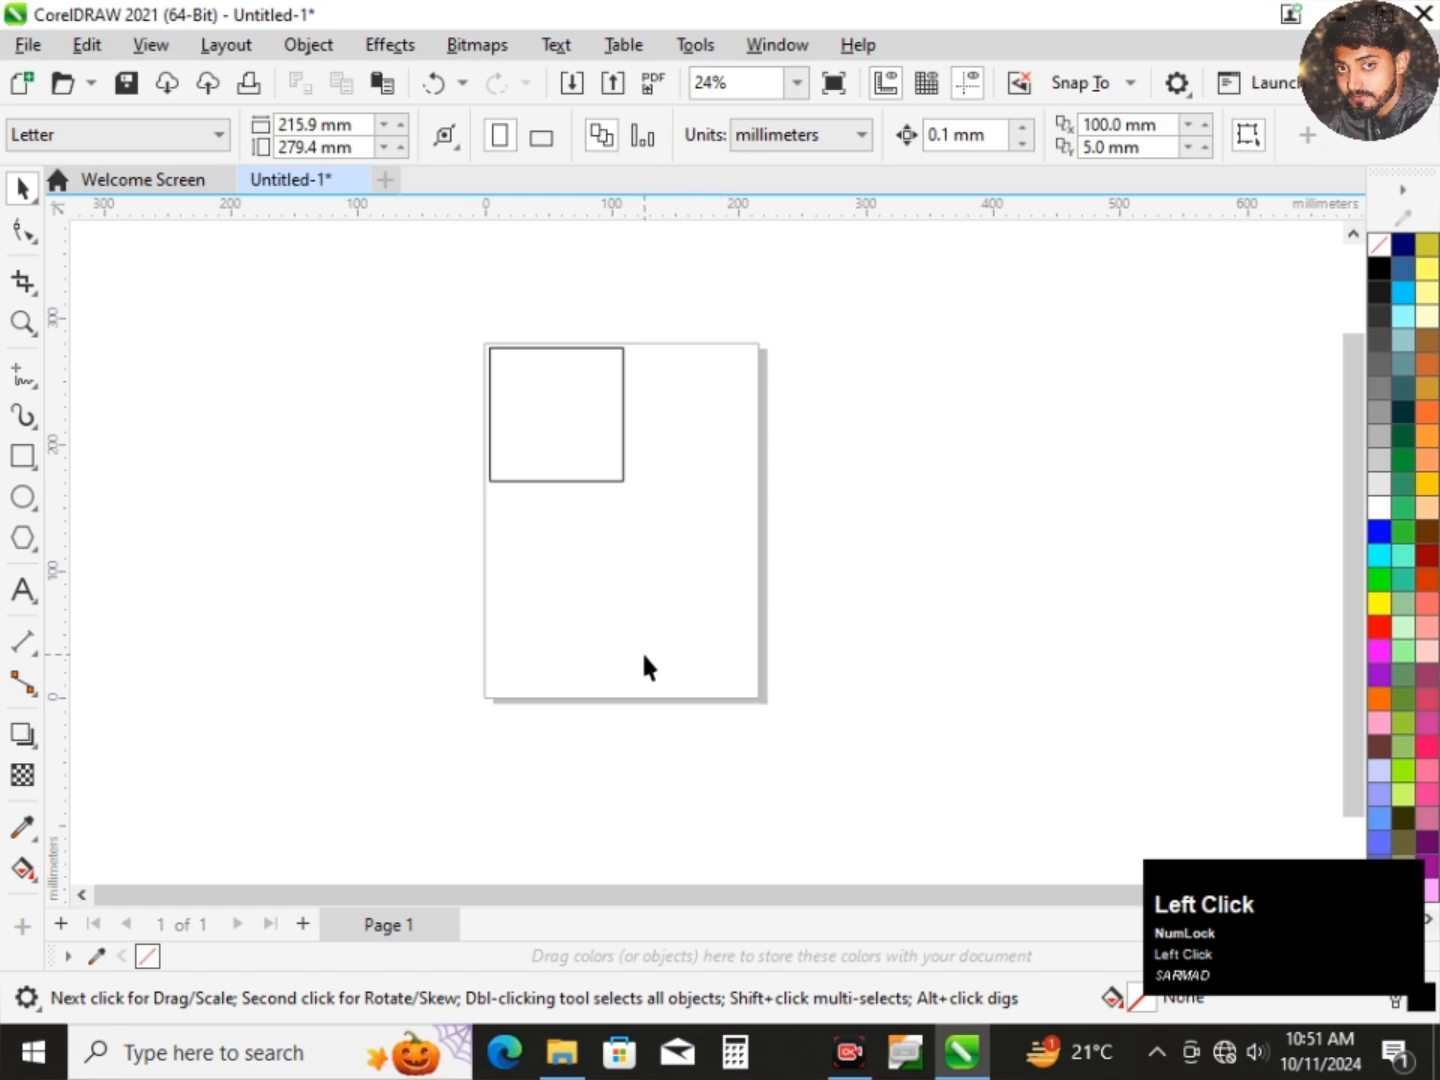
# Select the original square, copy it and paste a duplicate directly on top of it.
pyautogui.click(568, 436)
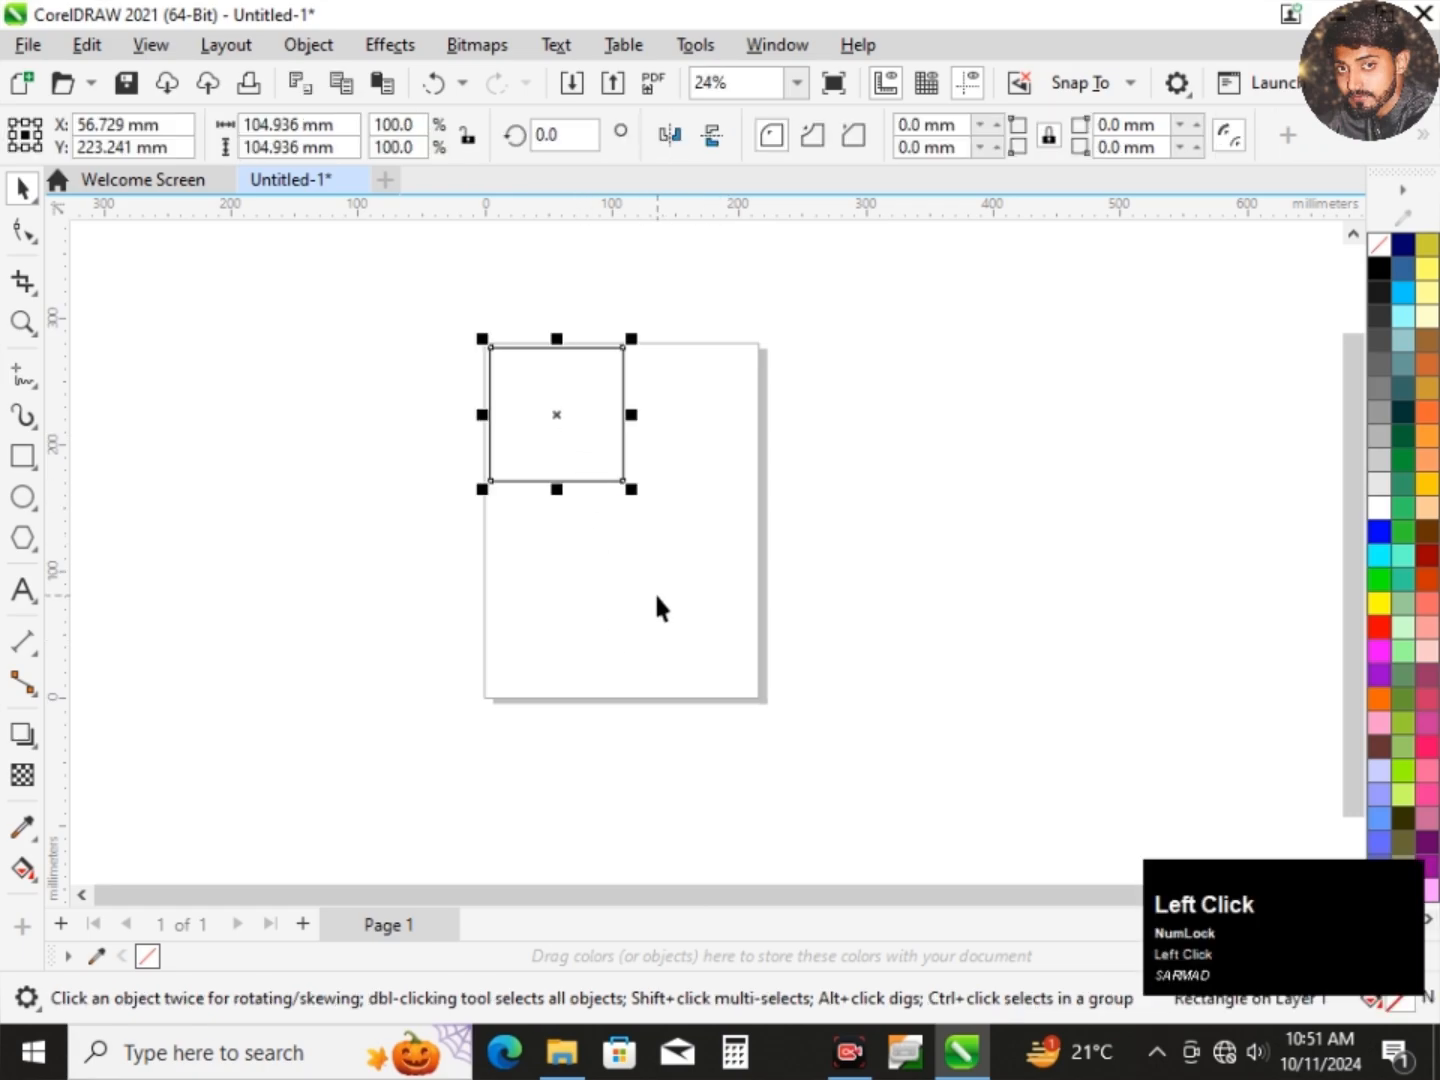
pyautogui.scroll(1, 566, 453)
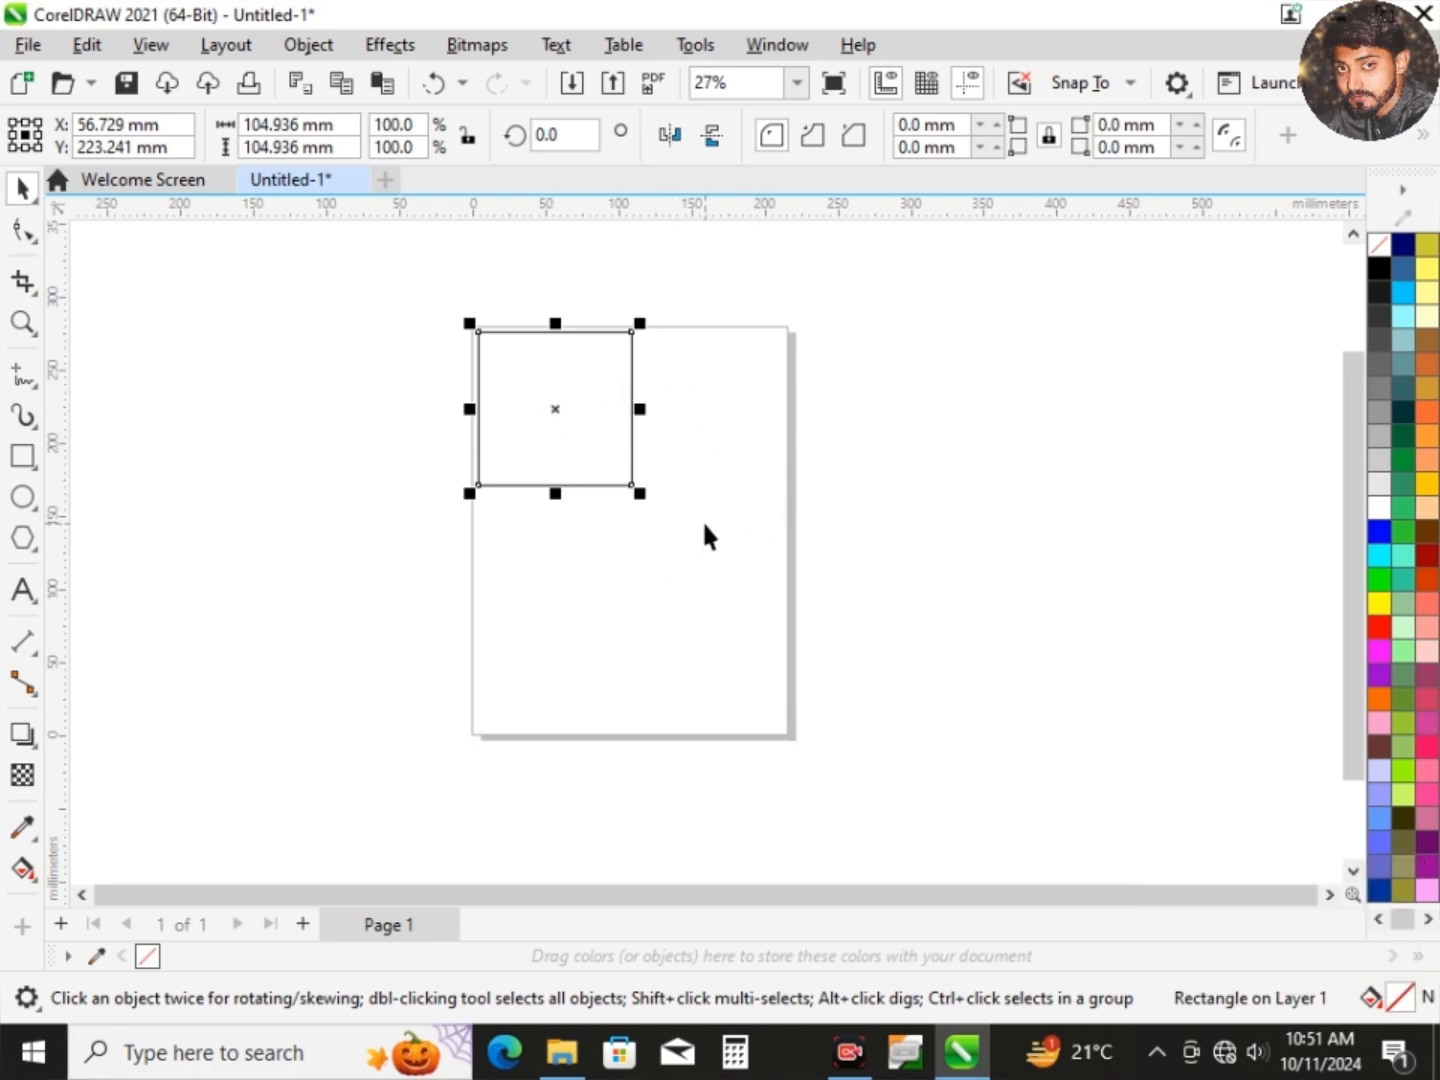
pyautogui.click(671, 552)
pyautogui.click(591, 438)
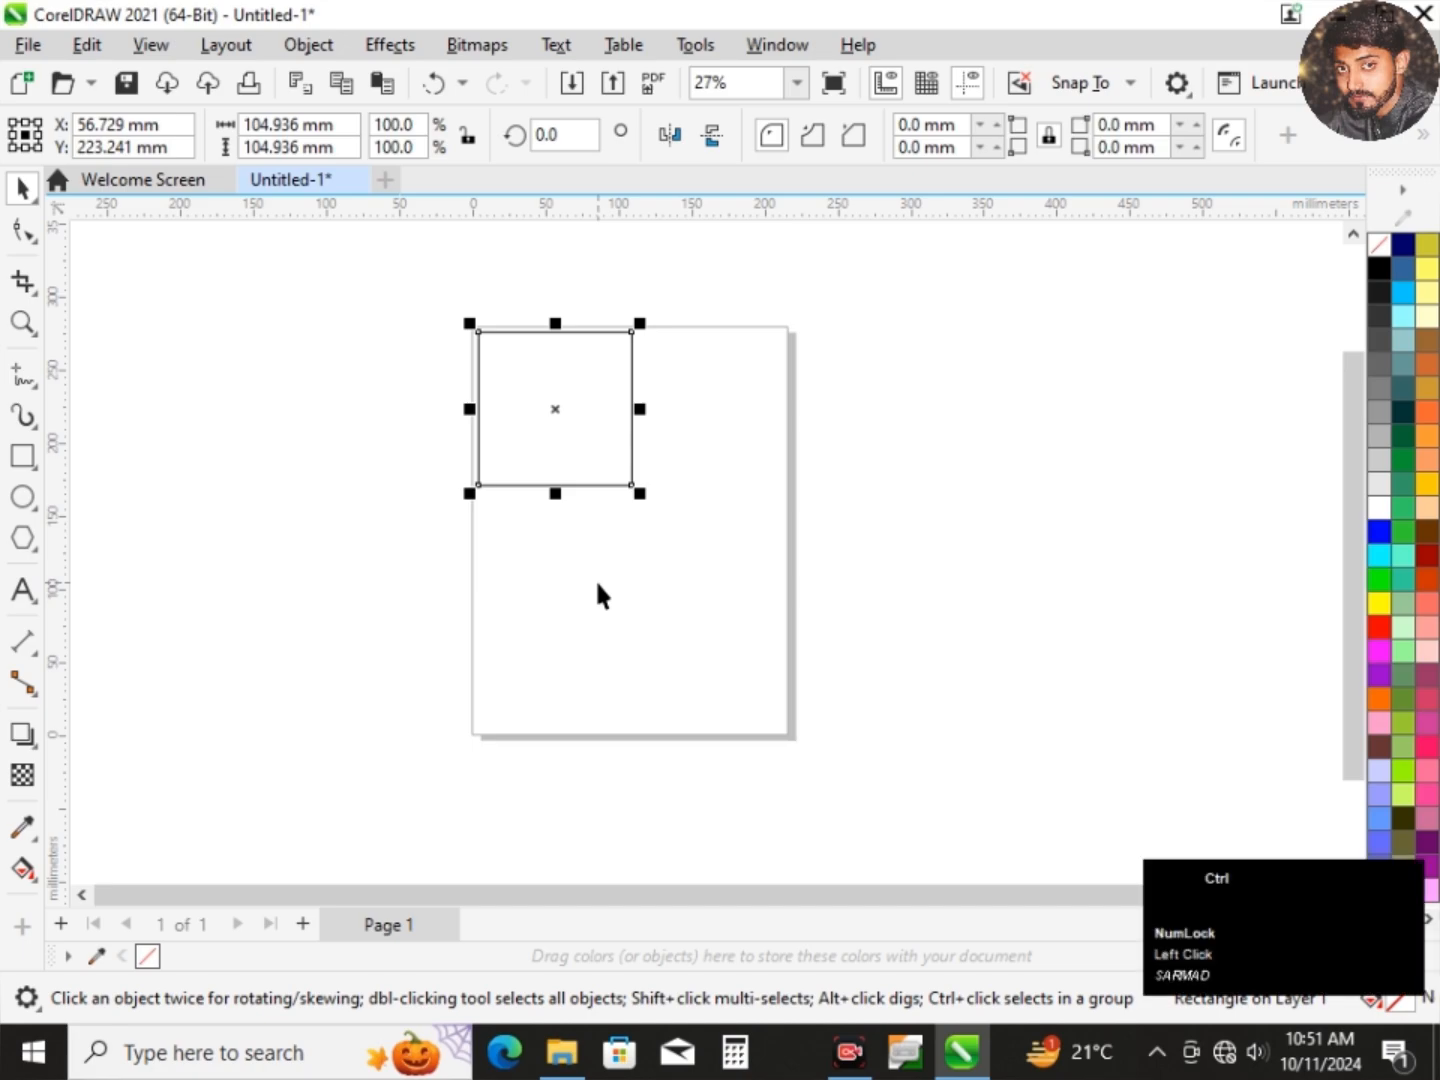
pyautogui.hotkey('ctrl', 'c')
pyautogui.hotkey('ctrl', 'v')
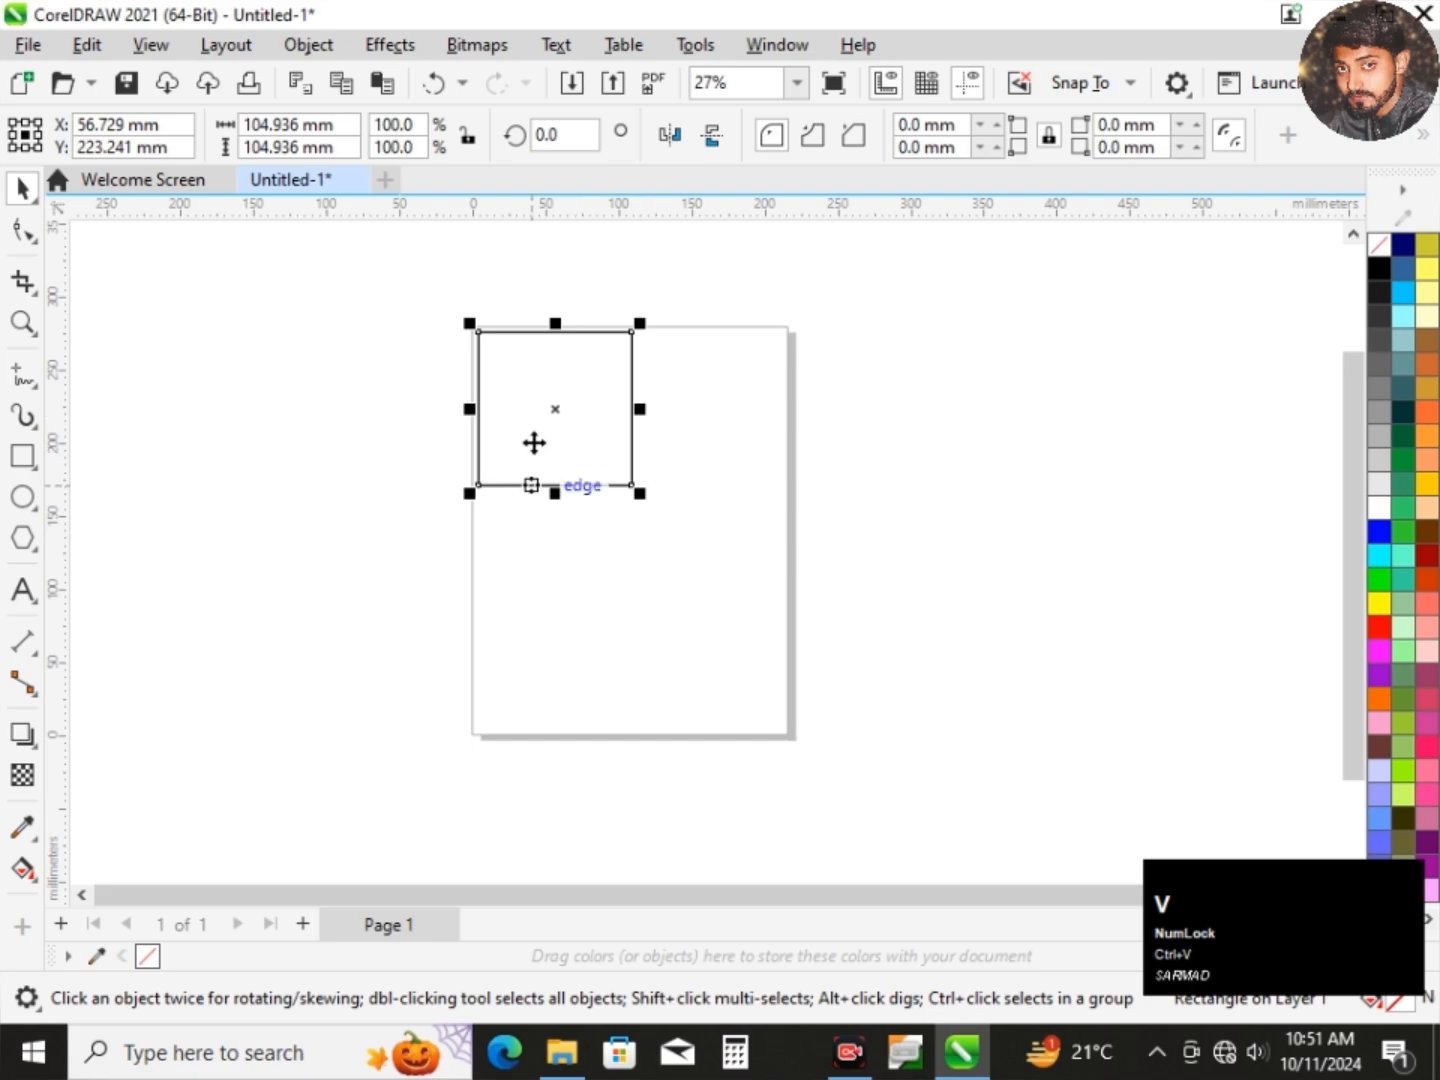
# Move the pasted square off the page, centred at about X 283 mm, Y 210 mm.
pyautogui.click(607, 537)
pyautogui.click(601, 431)
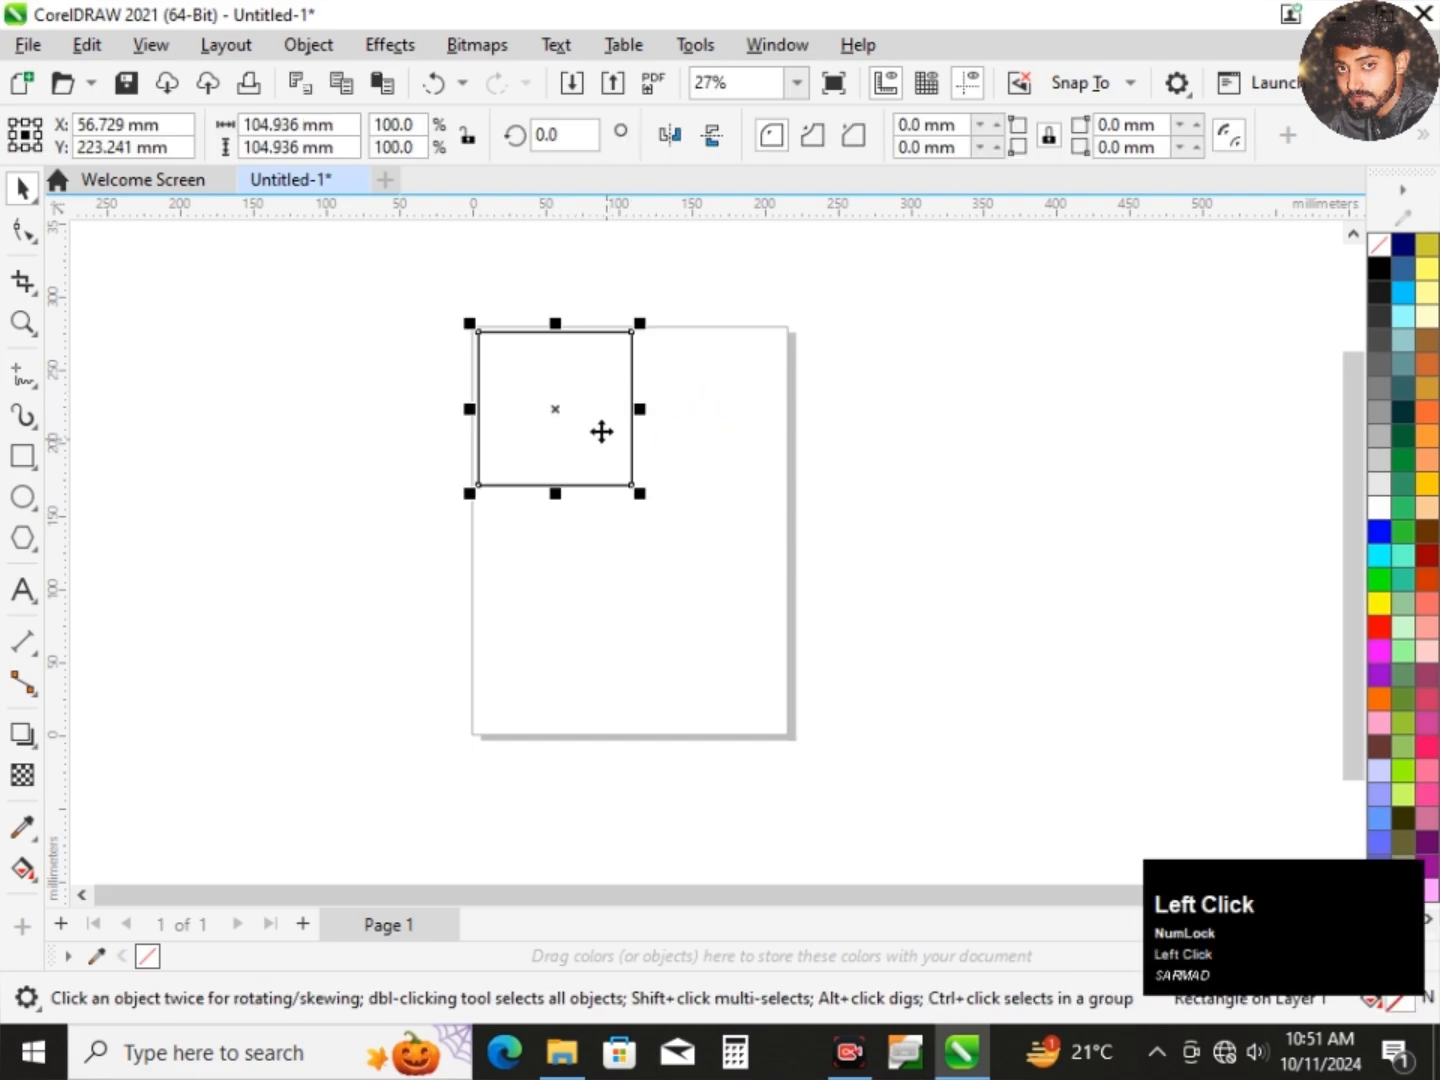
pyautogui.moveTo(558, 412); pyautogui.dragTo(806, 410)
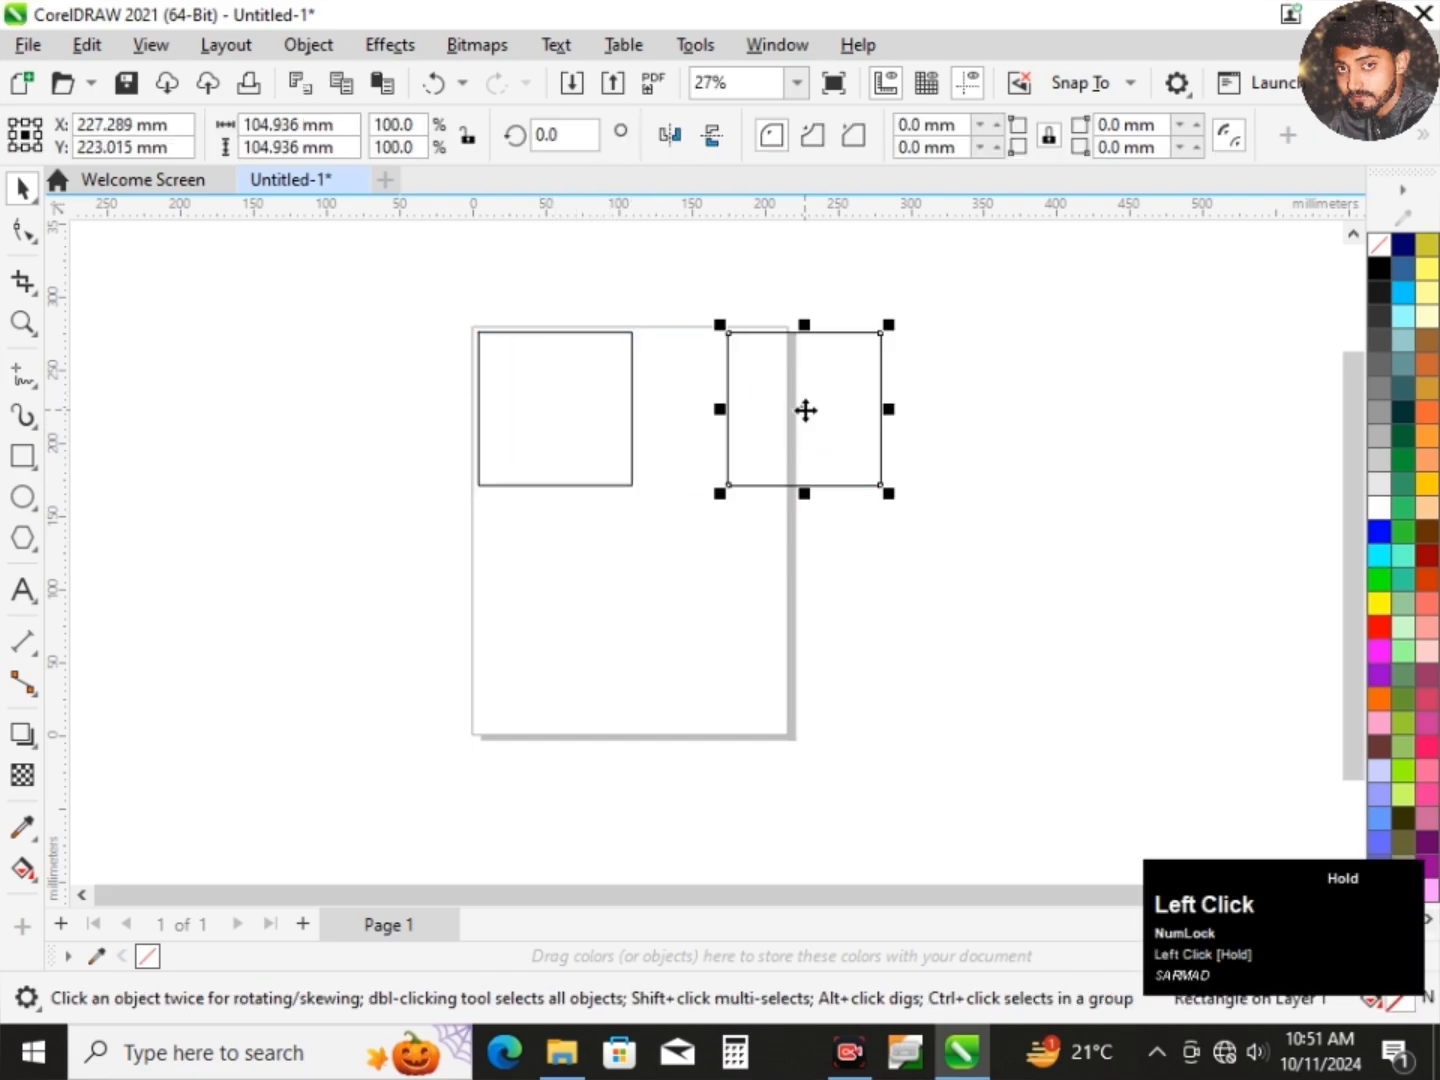
pyautogui.click(716, 547)
pyautogui.click(781, 486)
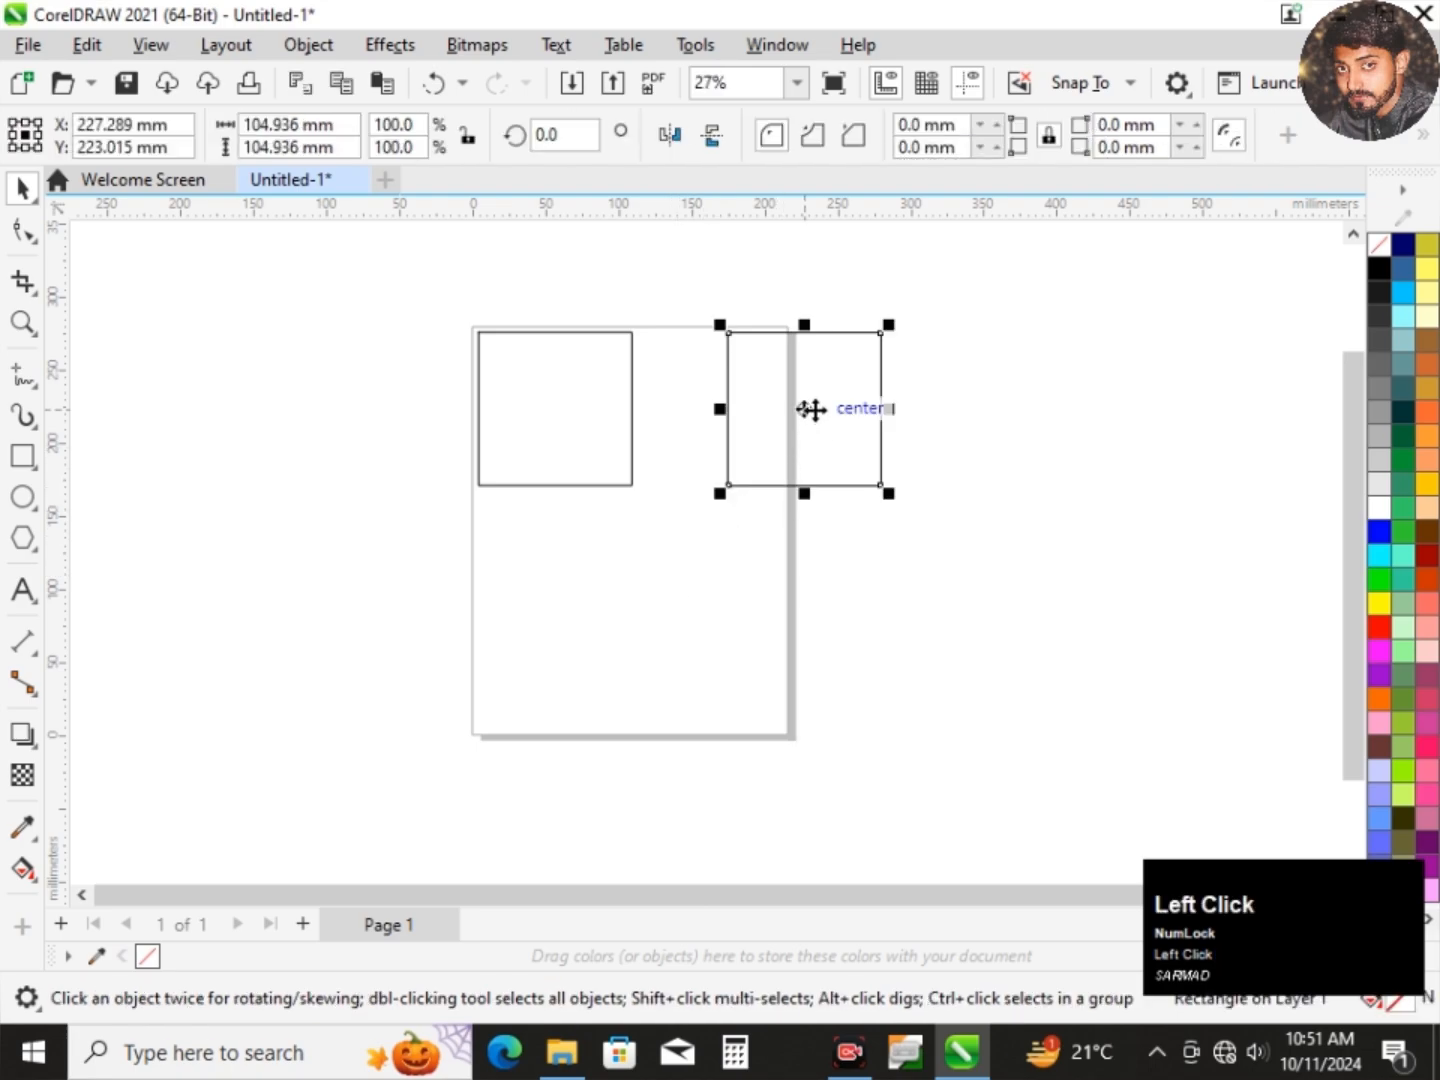
pyautogui.moveTo(812, 410); pyautogui.dragTo(888, 441)
pyautogui.click(910, 462)
pyautogui.click(900, 402)
pyautogui.click(905, 691)
pyautogui.click(897, 524)
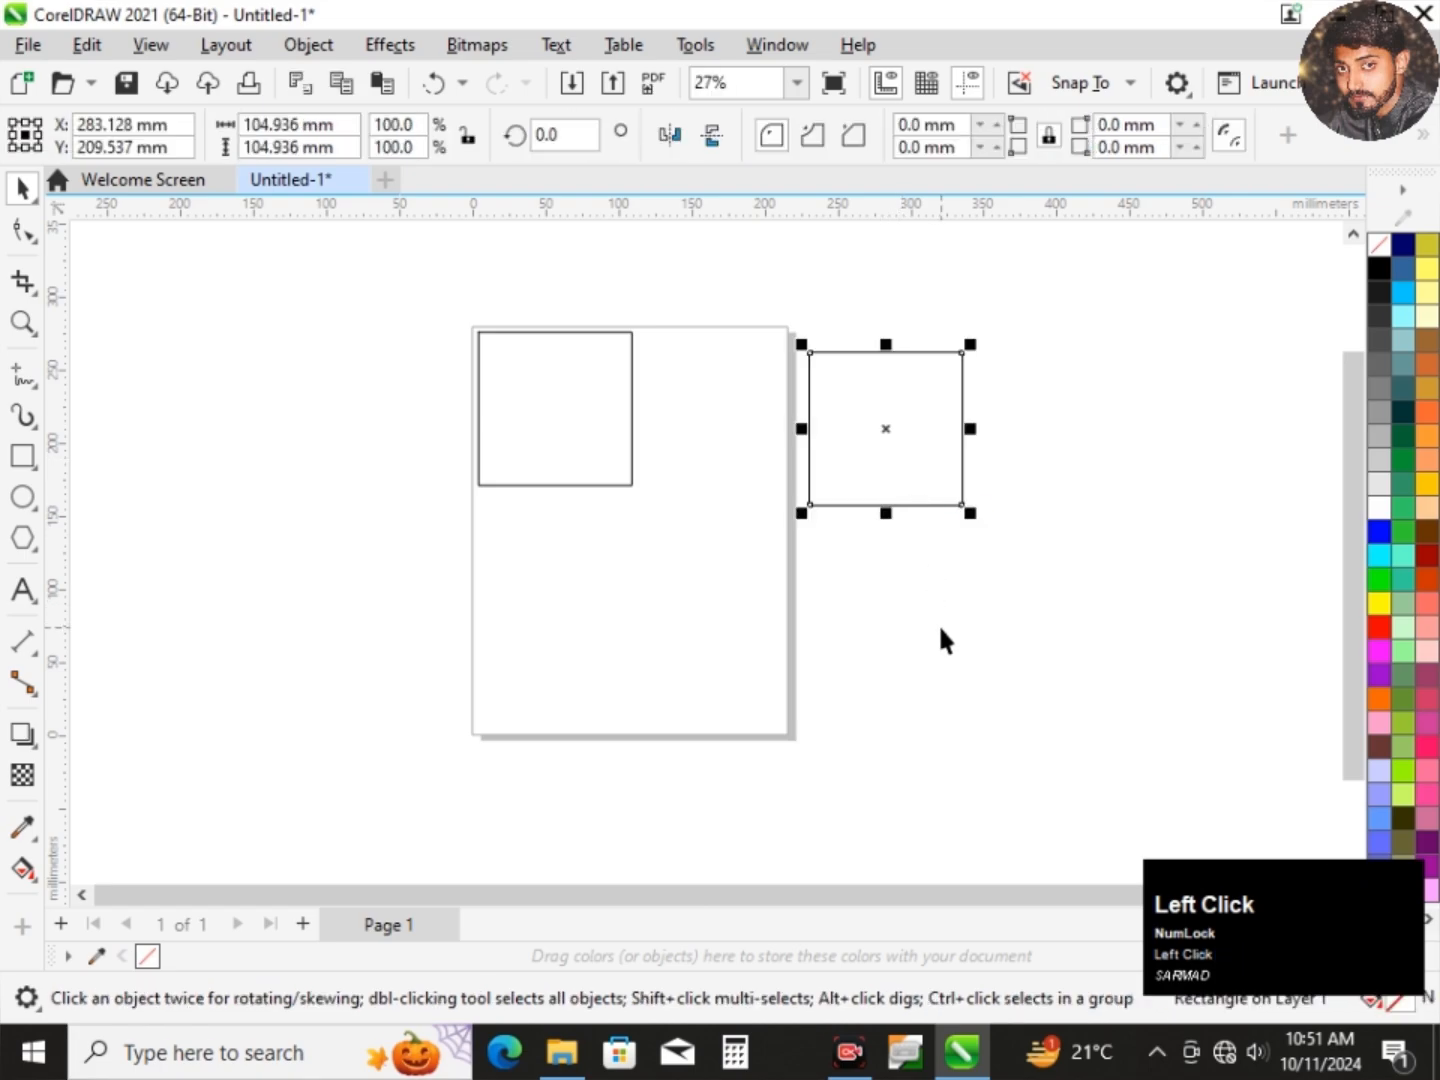
# Copy and paste the square beside the page, and move the new copy below it, to about X 285 mm, Y 68 mm.
pyautogui.hotkey('ctrl', 'c')
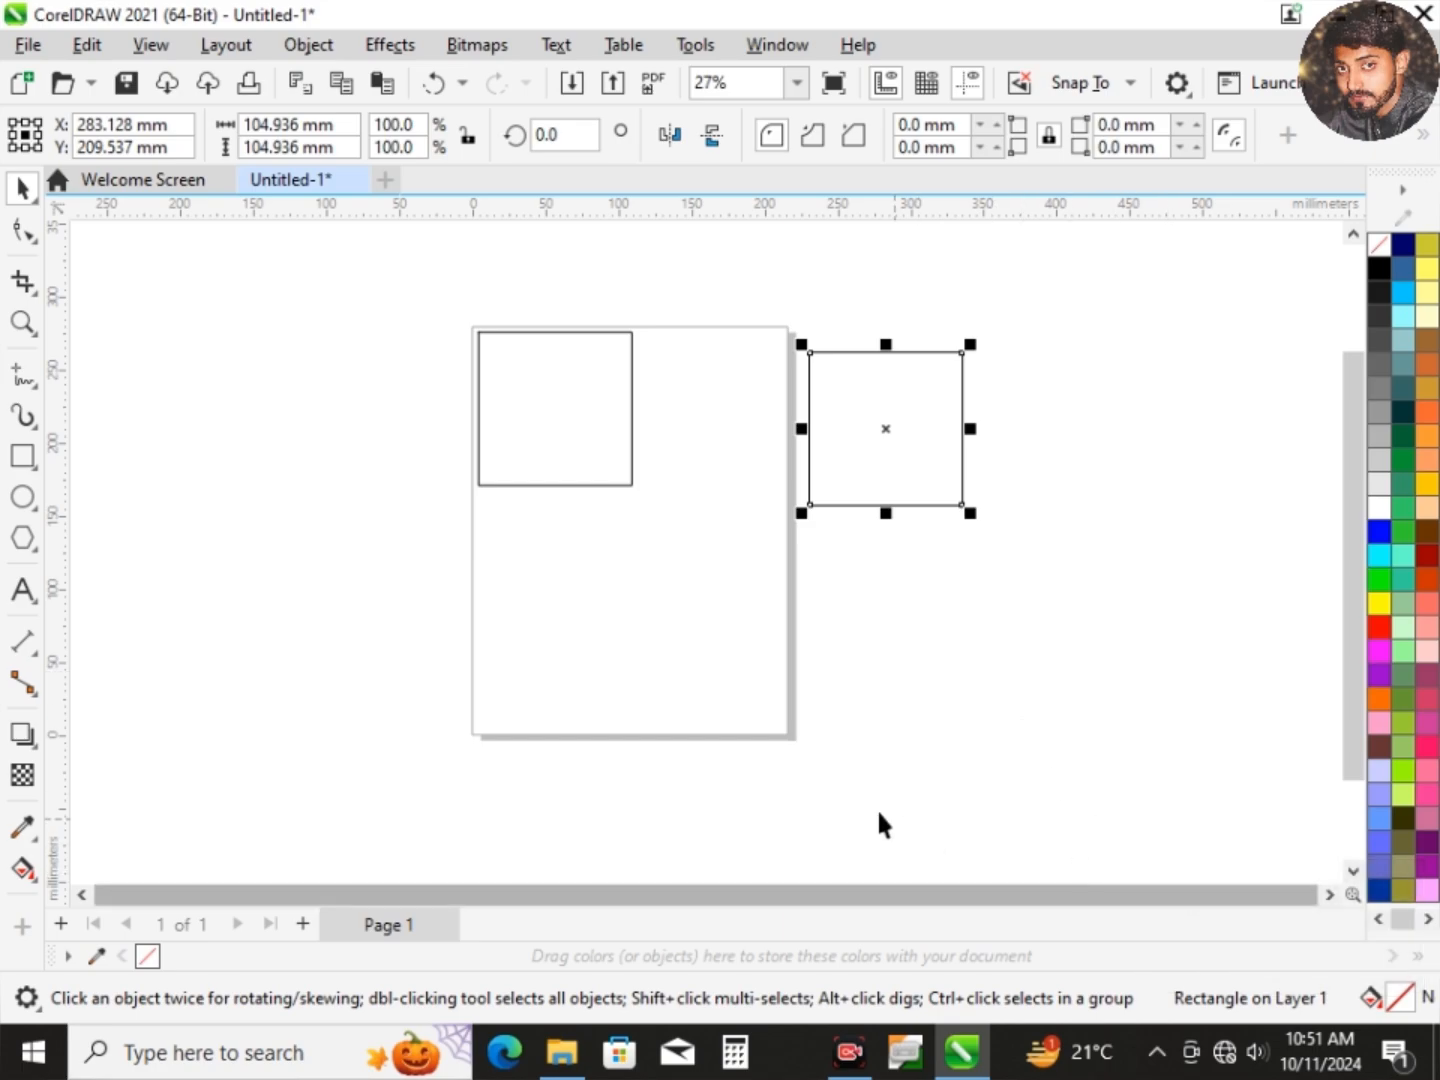
pyautogui.press('ctrl')
pyautogui.hotkey('ctrl', 'v')
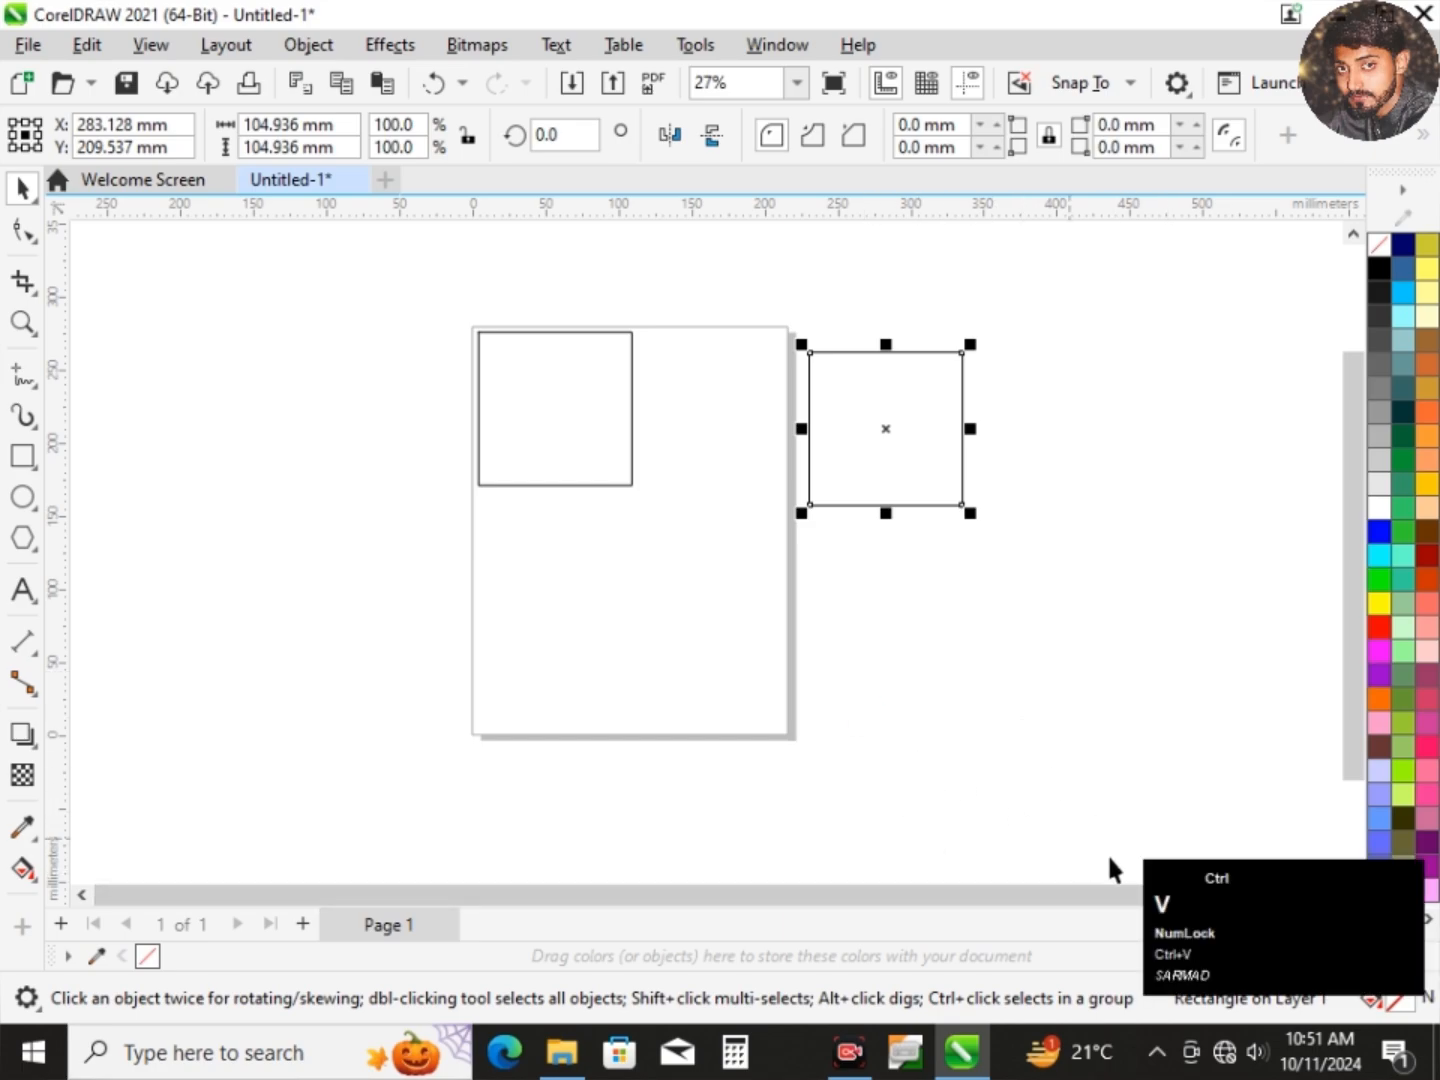
pyautogui.moveTo(887, 455); pyautogui.dragTo(892, 651)
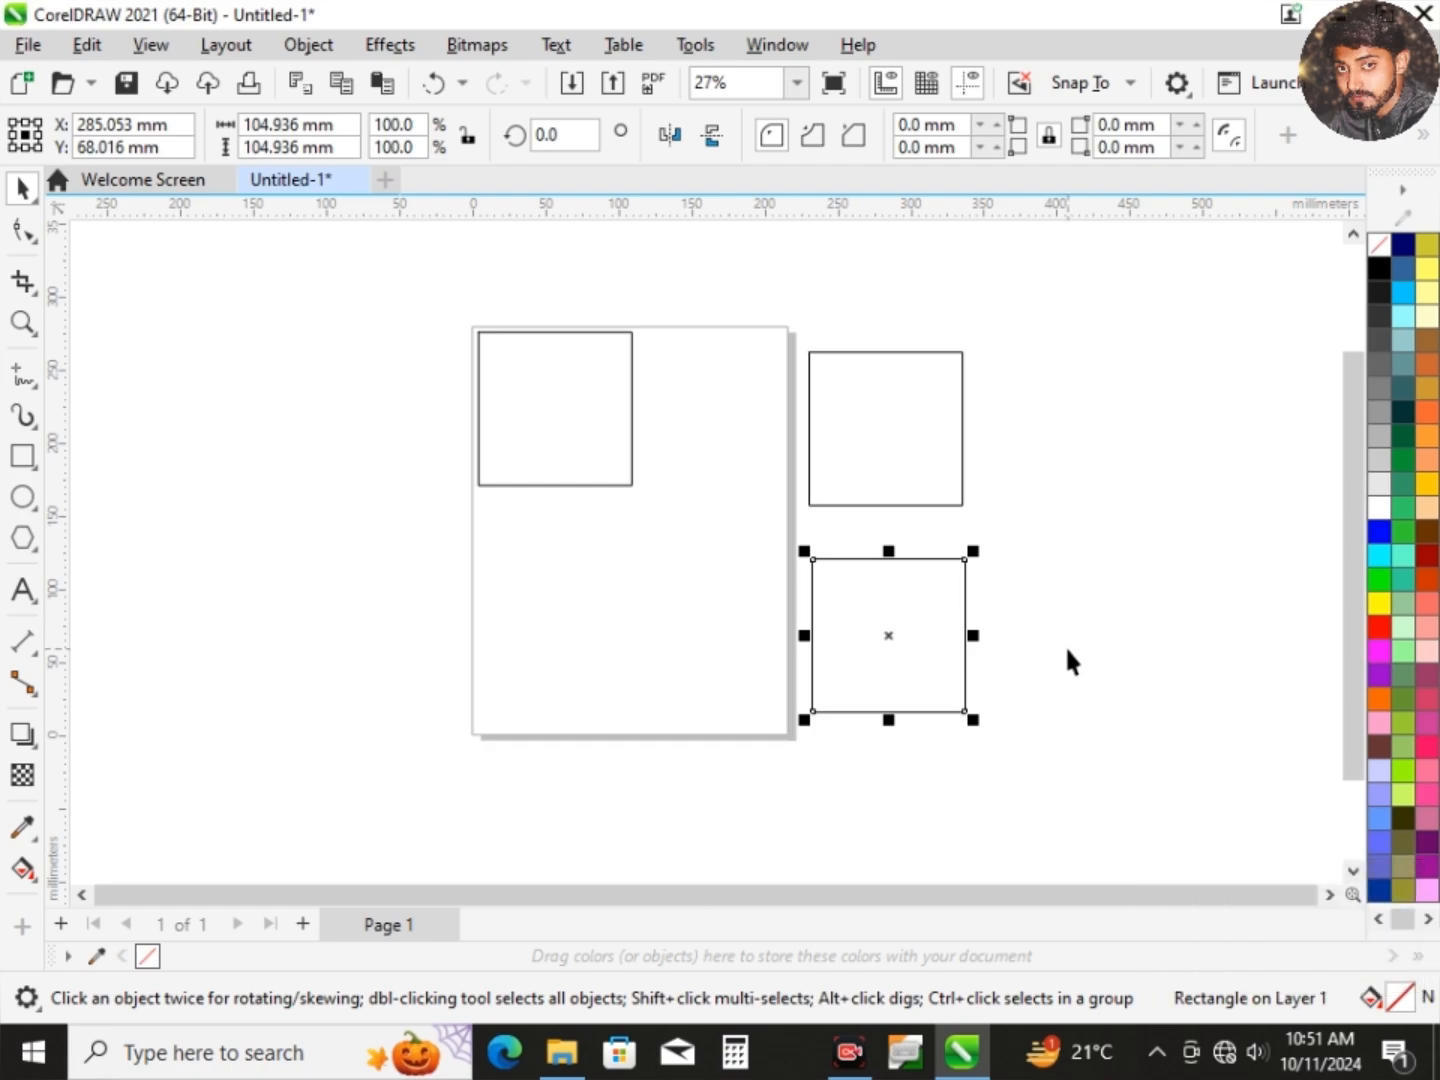
pyautogui.scroll(-1, 904, 390)
pyautogui.scroll(1, 865, 434)
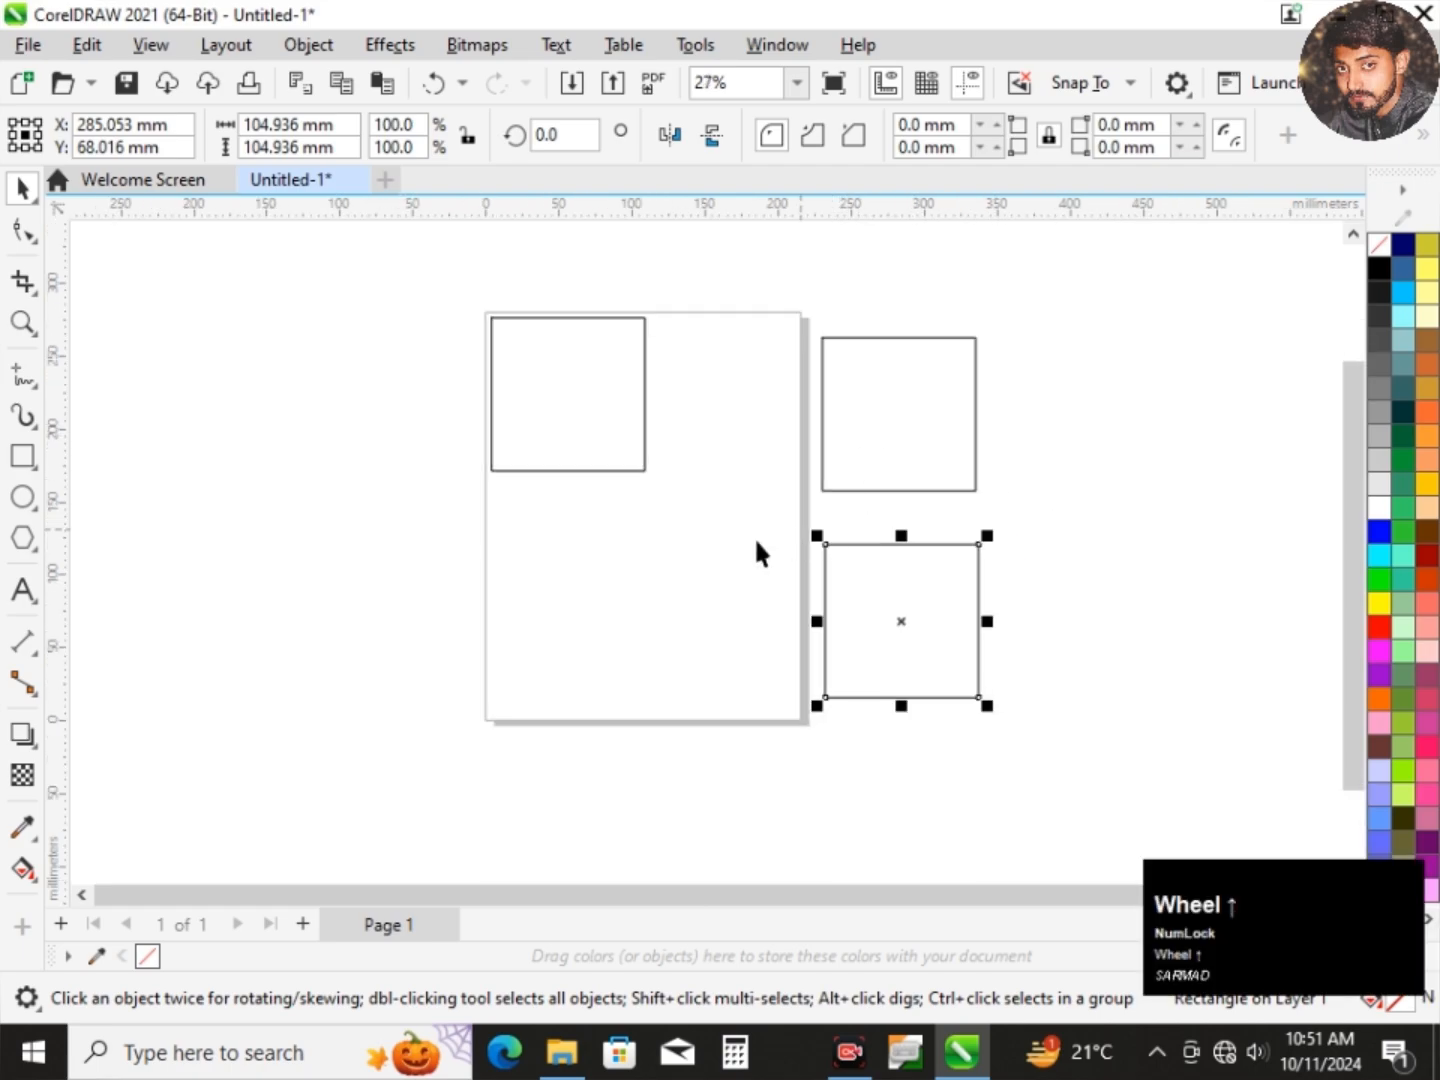
pyautogui.click(712, 553)
pyautogui.rightClick(599, 453)
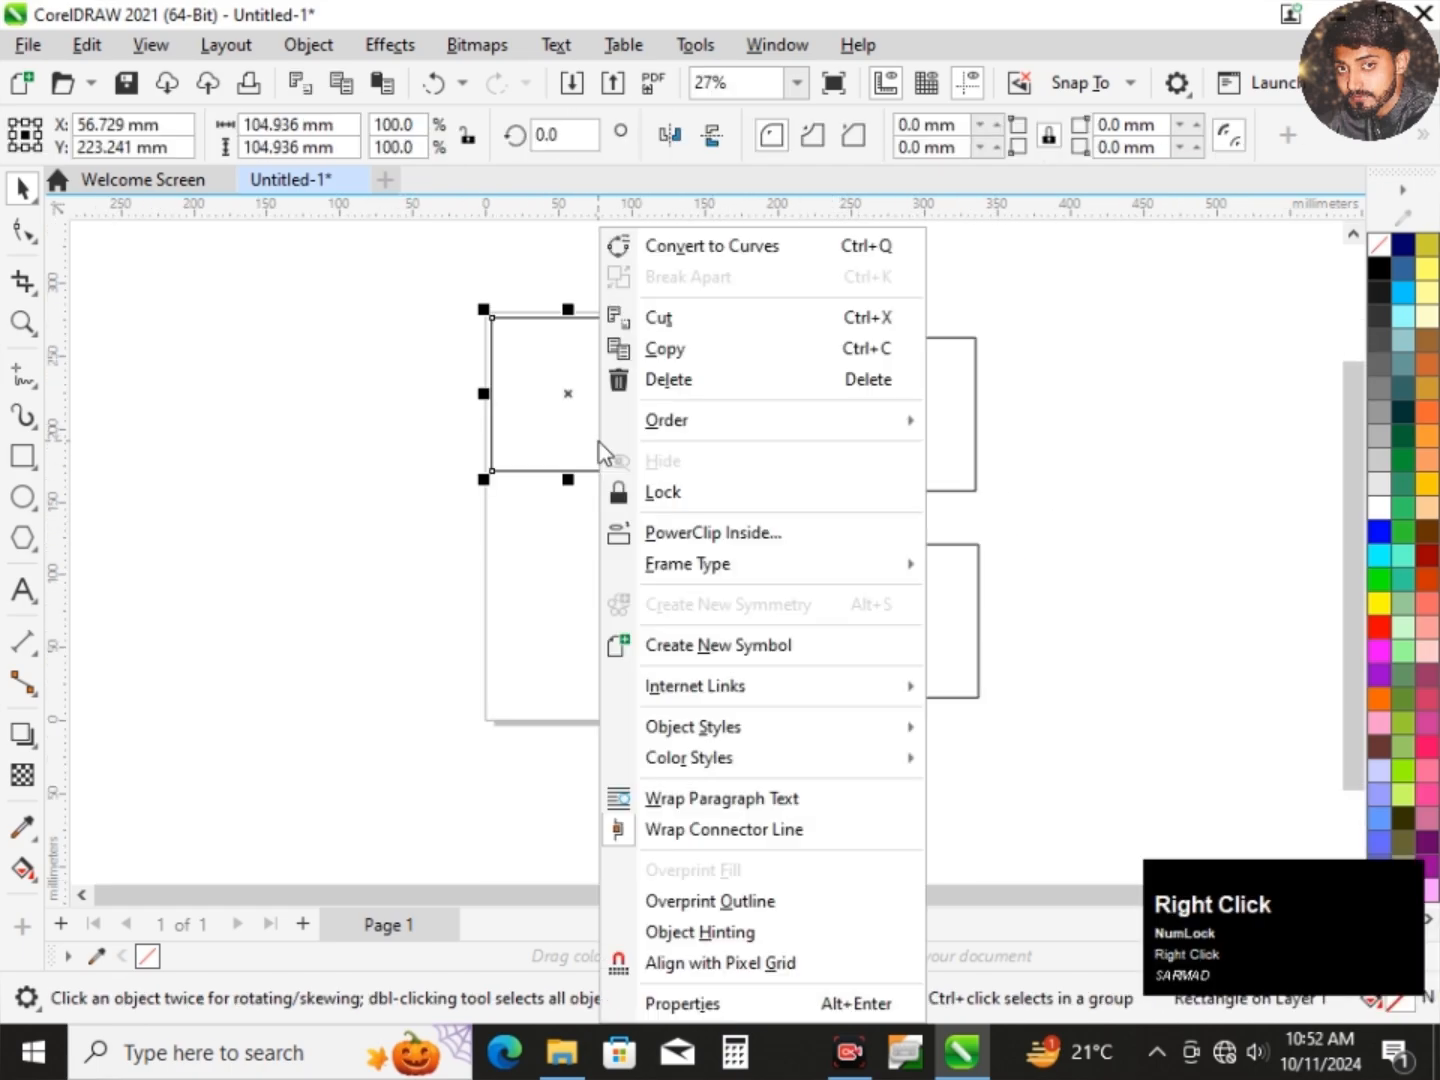
pyautogui.click(561, 581)
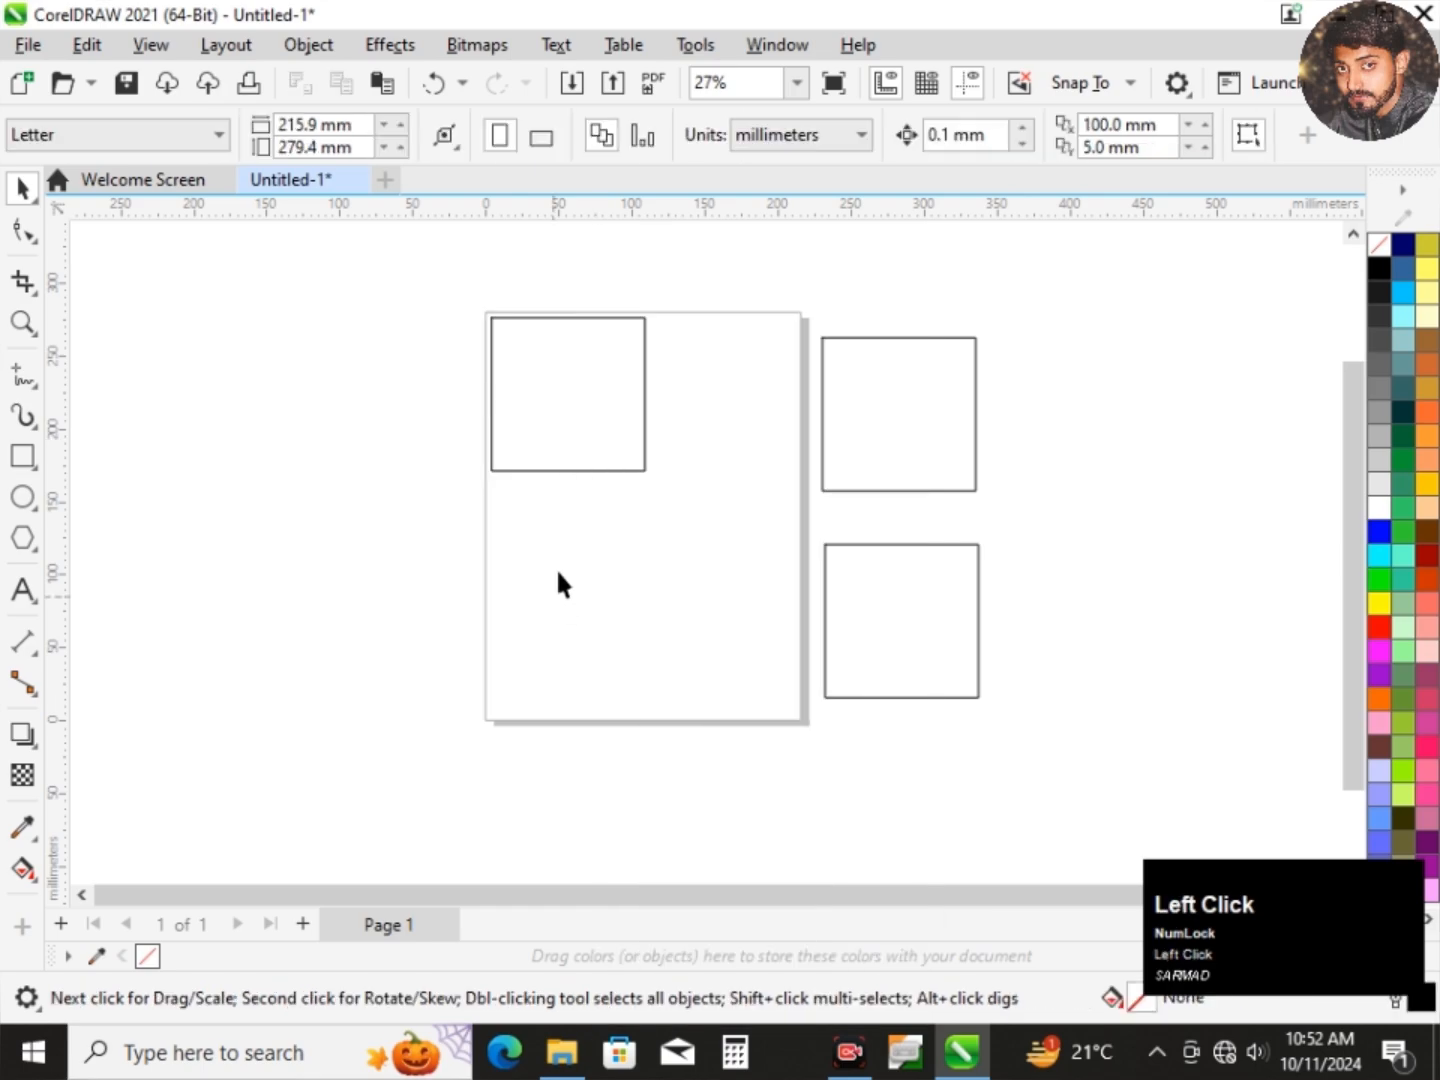
# Drop seven copies of the square on and around the page while moving it, the last centred at about X 288 mm, Y -38 mm.
pyautogui.click(599, 421)
pyautogui.moveTo(599, 421); pyautogui.dragTo(616, 726)
pyautogui.rightClick(626, 571)
pyautogui.rightClick(335, 573)
pyautogui.click(369, 604)
pyautogui.rightClick(390, 383)
pyautogui.rightClick(541, 720)
pyautogui.rightClick(618, 735)
pyautogui.moveTo(661, 731); pyautogui.dragTo(964, 788)
pyautogui.rightClick(965, 787)
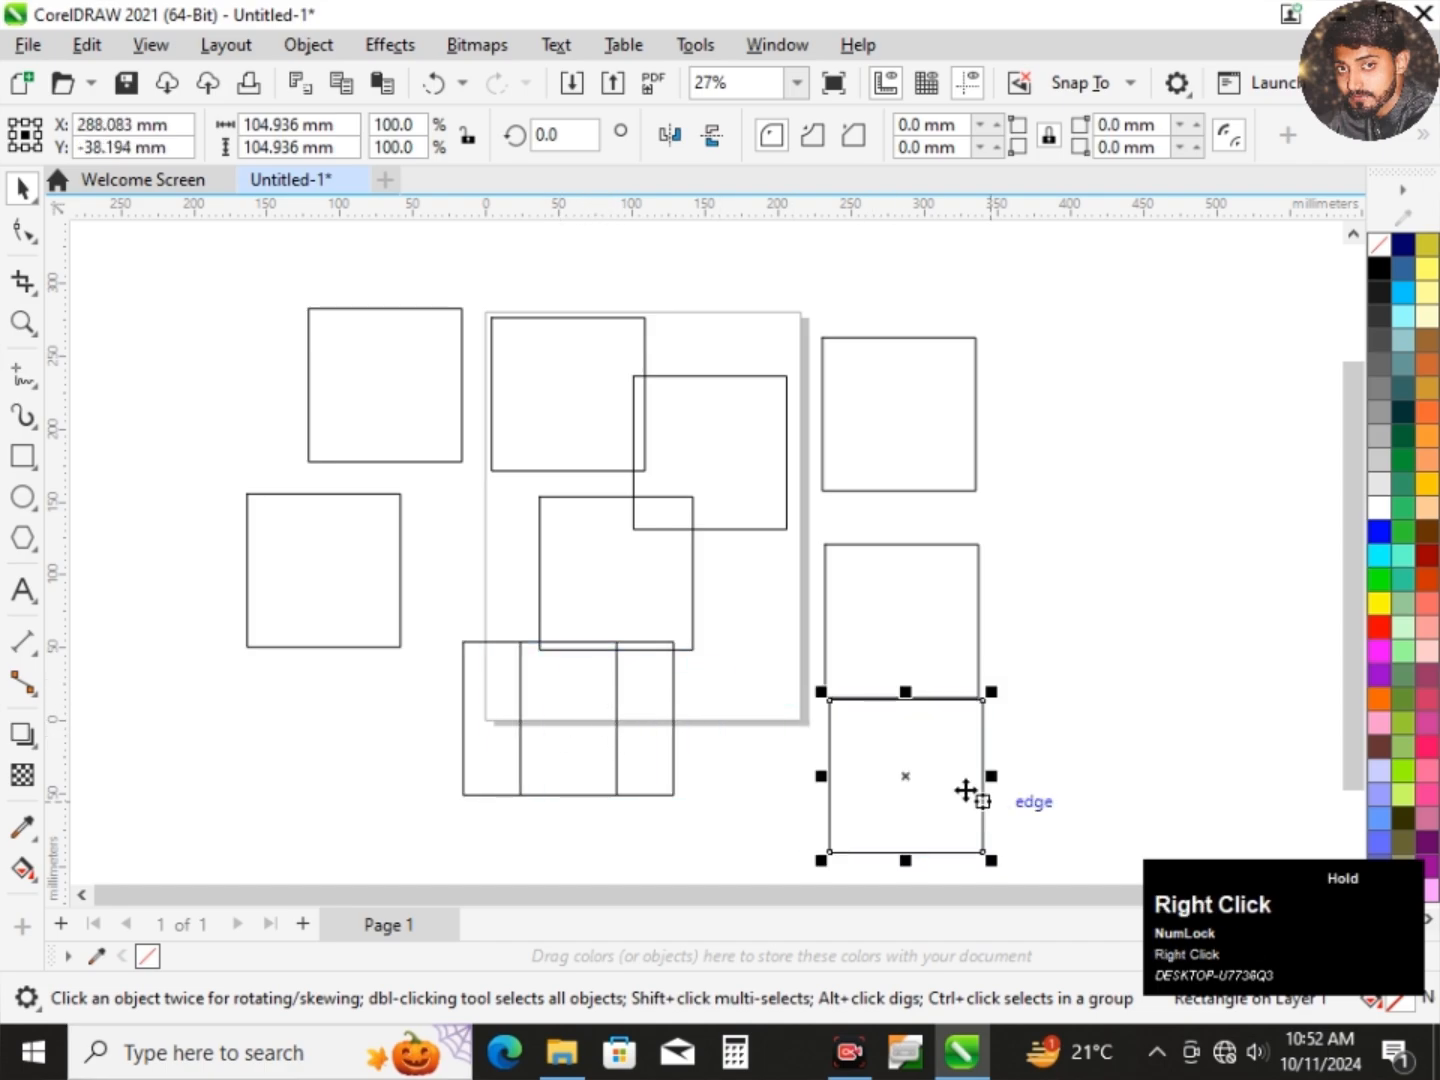
# Drop two more copies of the square, one across the page's left edge and one at about X 273 mm, Y 182 mm.
pyautogui.moveTo(616, 670); pyautogui.dragTo(446, 534)
pyautogui.moveTo(536, 590); pyautogui.dragTo(986, 445)
pyautogui.rightClick(986, 445)
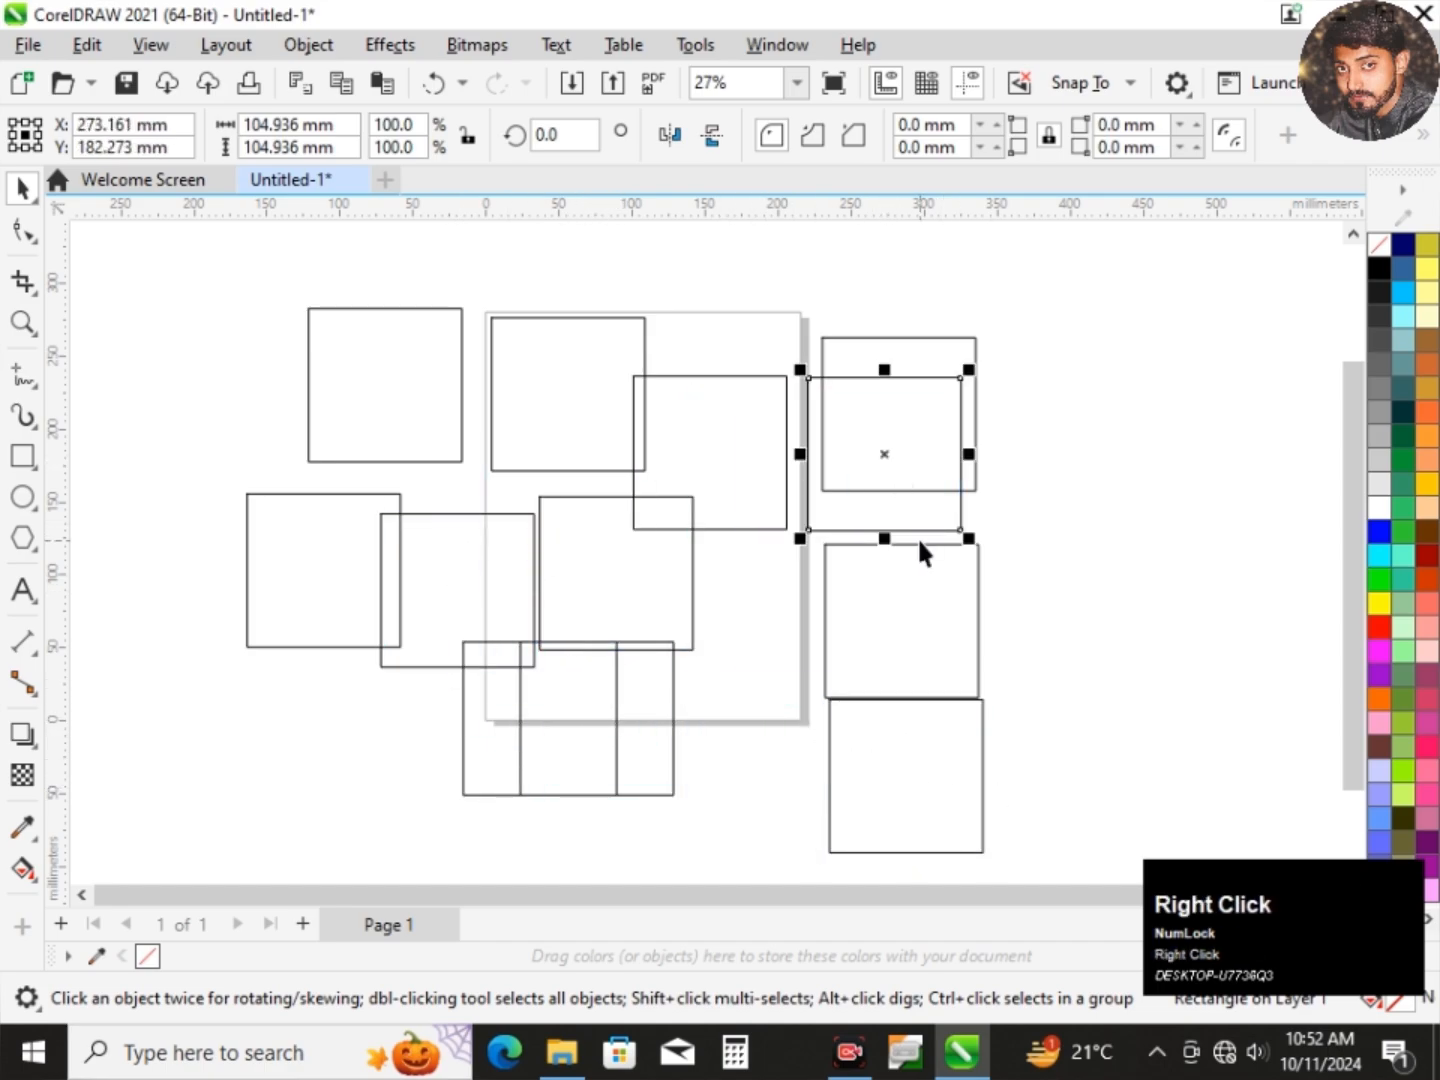
# Select all the squares on and around the page and delete them.
pyautogui.scroll(-1, 583, 598)
pyautogui.moveTo(325, 342); pyautogui.dragTo(1042, 852)
pyautogui.press('Delete')
pyautogui.scroll(1, 682, 388)
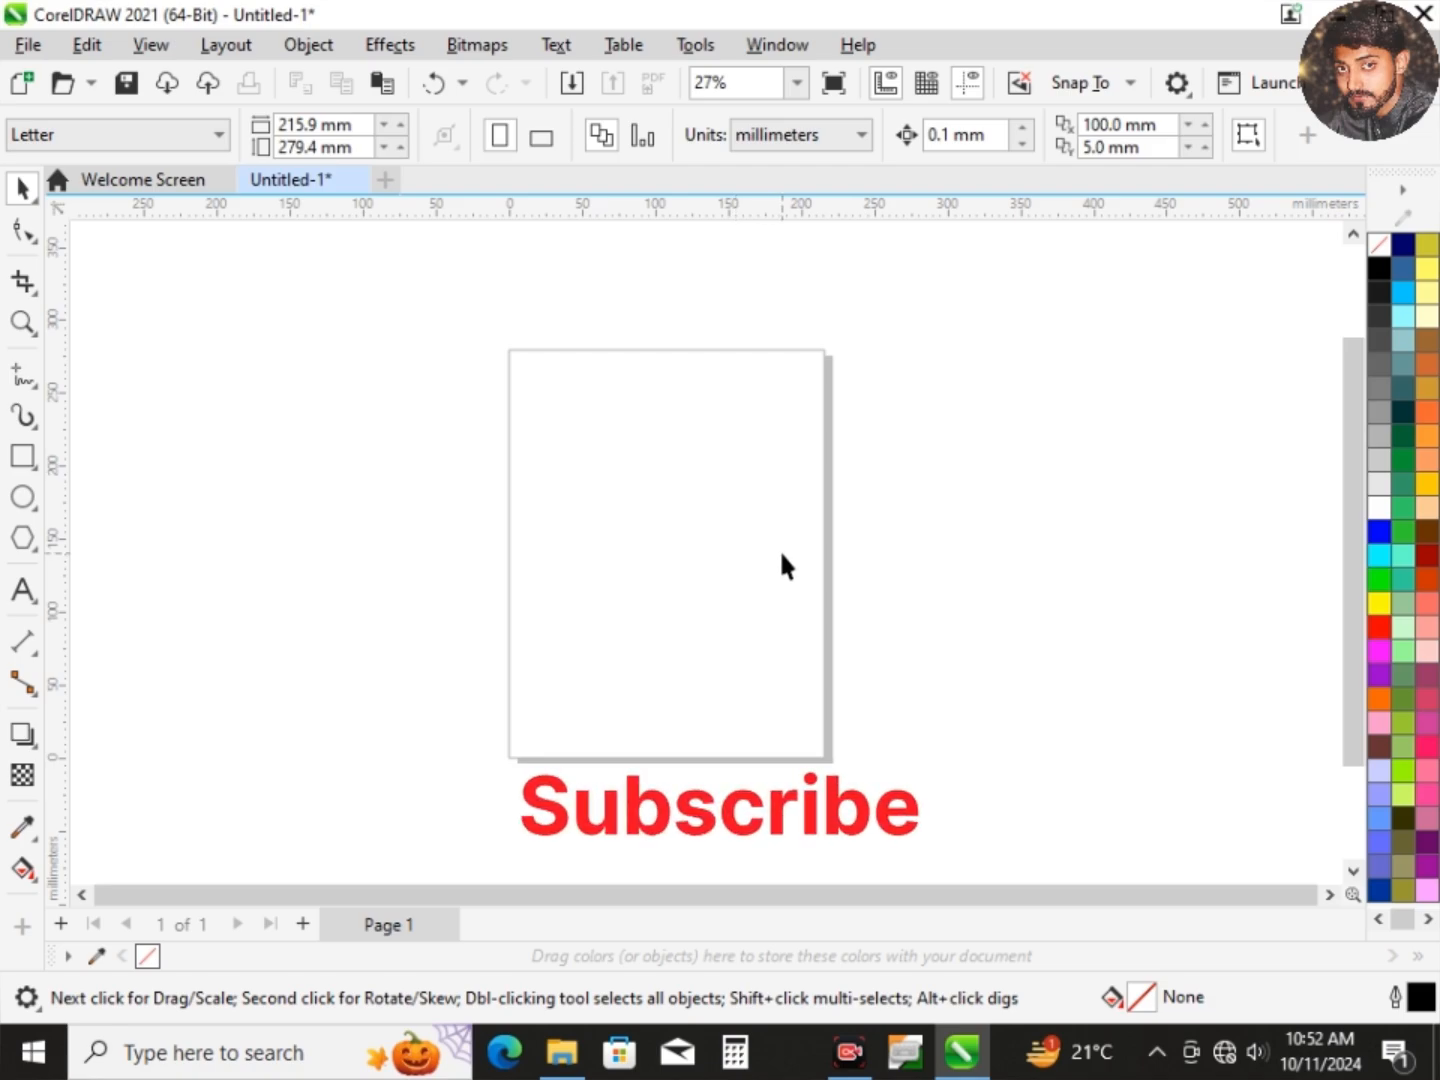
pyautogui.scroll(1, 782, 555)
pyautogui.scroll(1, 796, 327)
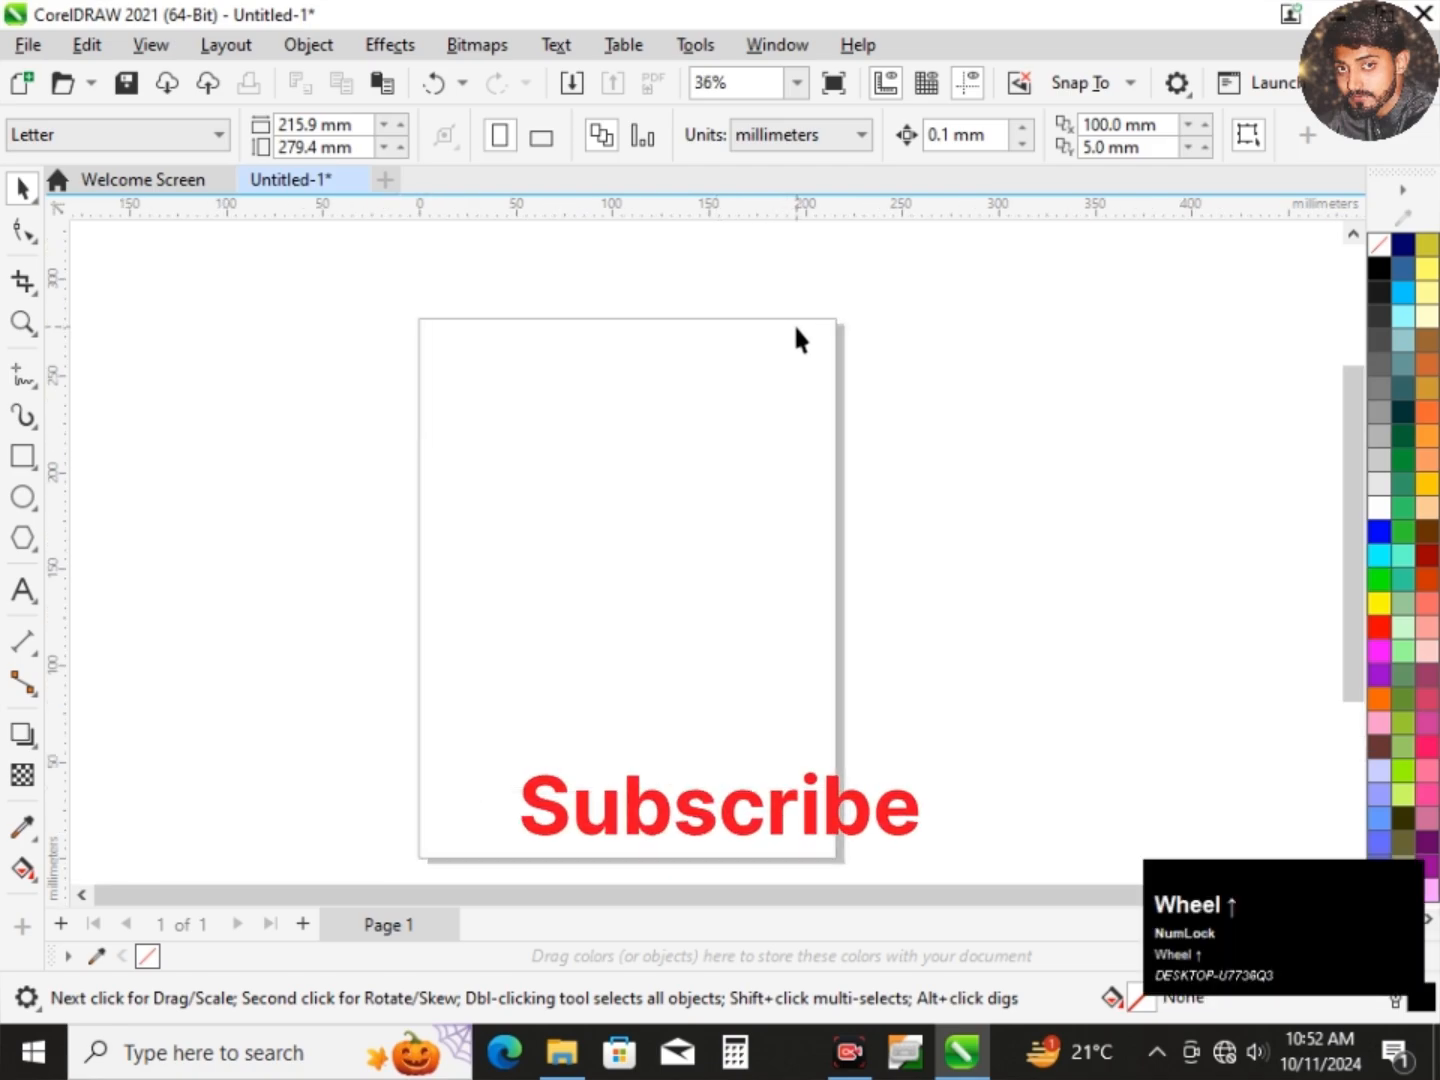
pyautogui.scroll(-4, 755, 400)
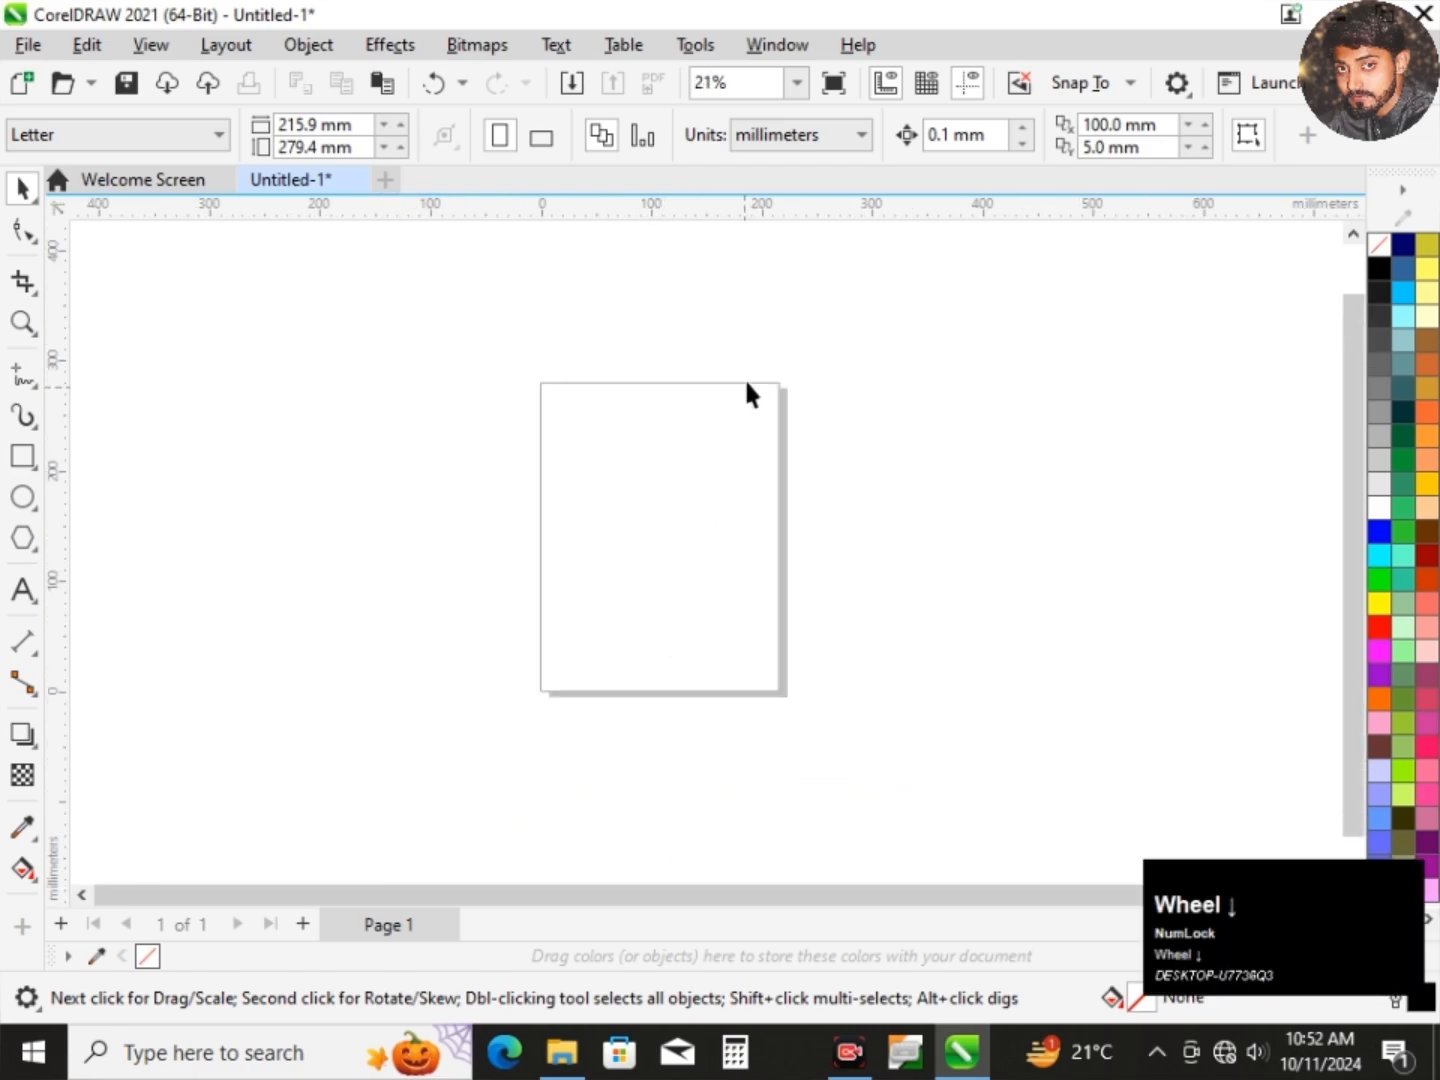
pyautogui.scroll(1, 764, 375)
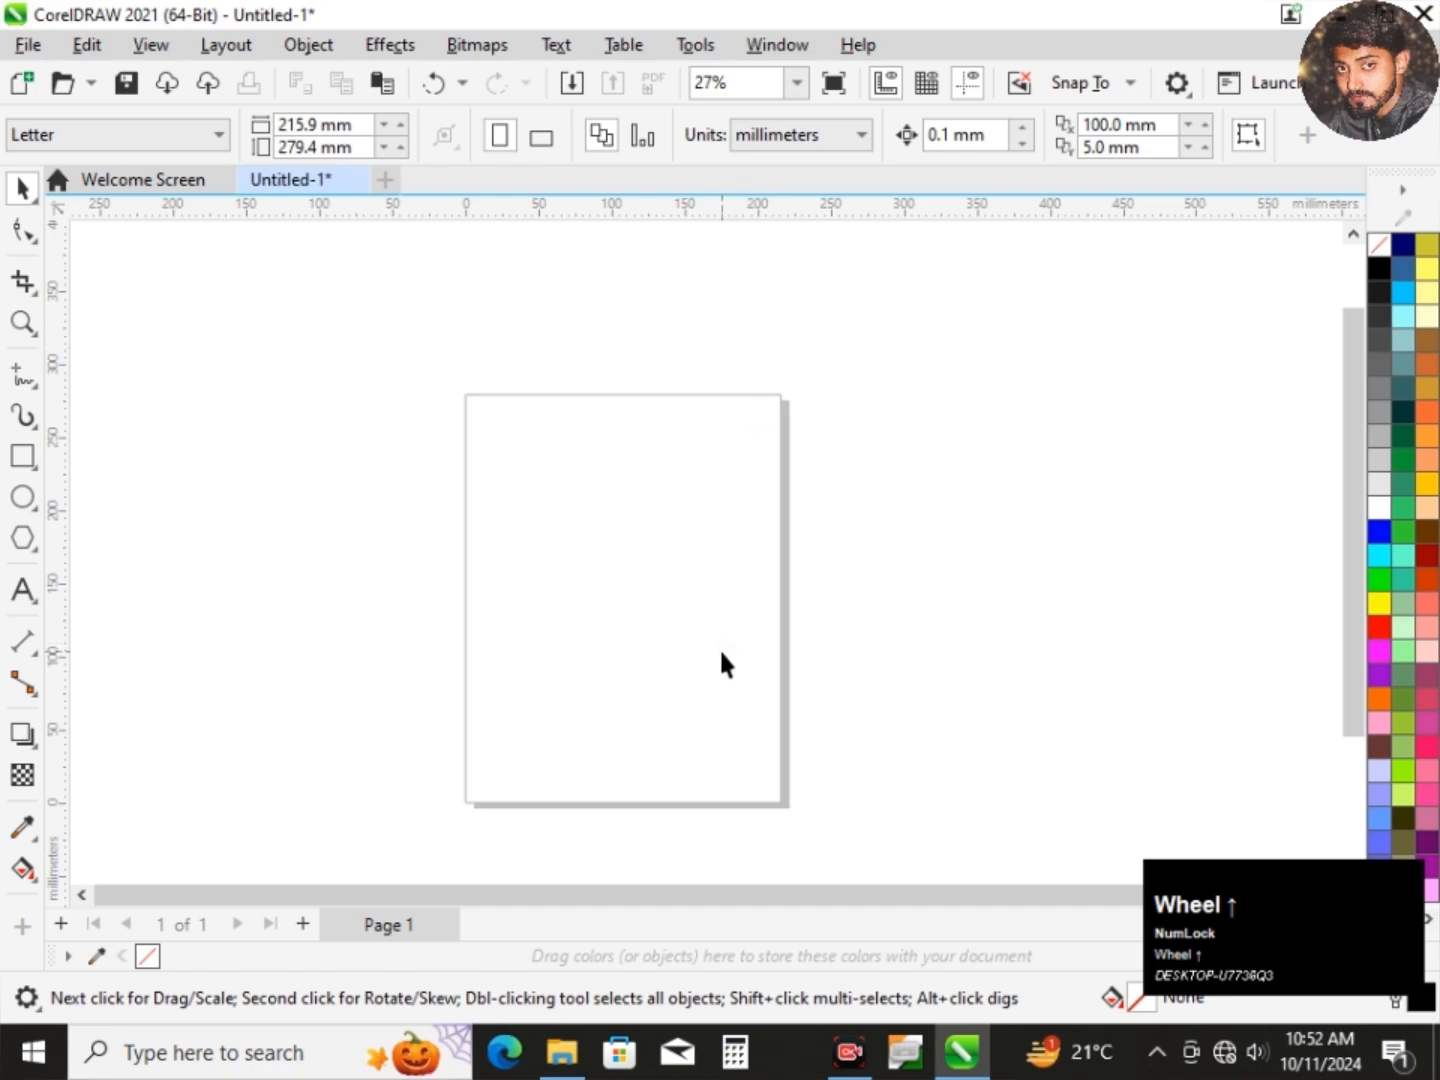